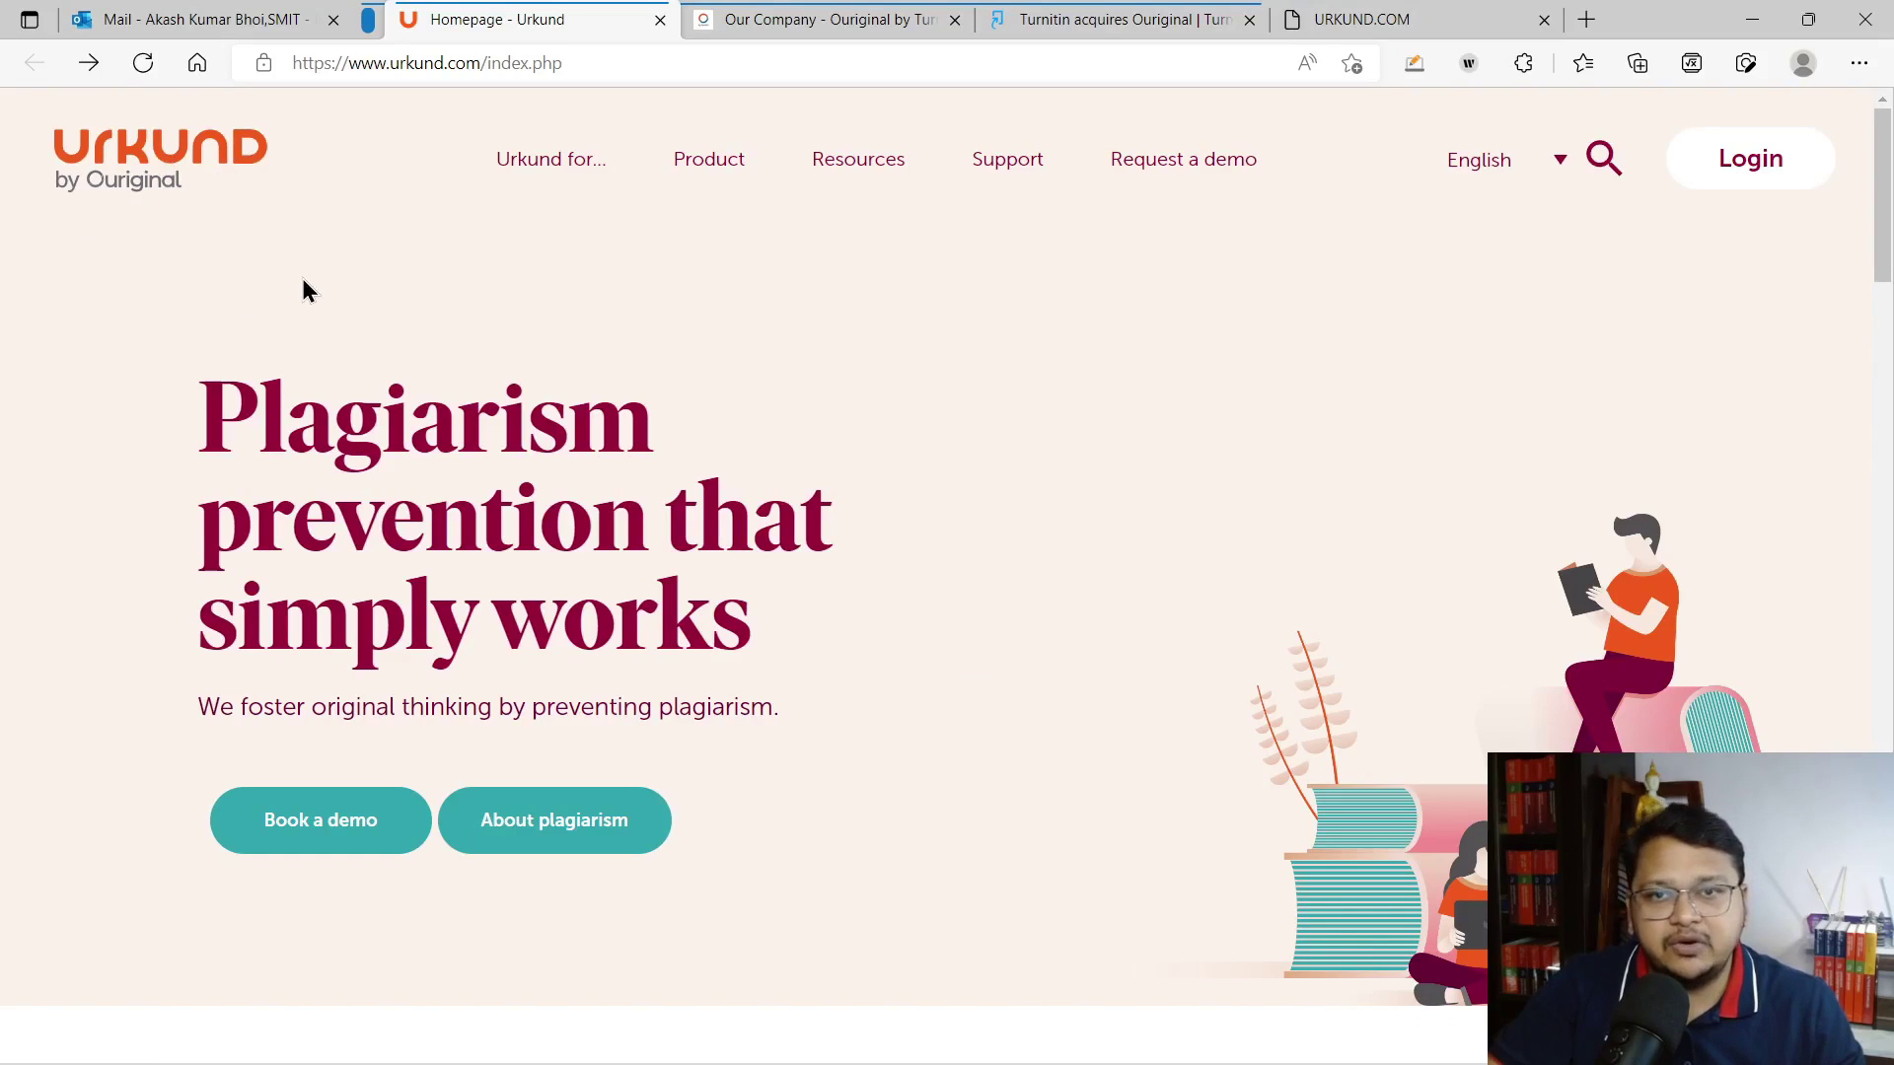
Close the Ouriginal company and Turnitin acquisition tabs, then show page 2 of the Urkund admin guide PDF
left_click(801, 20)
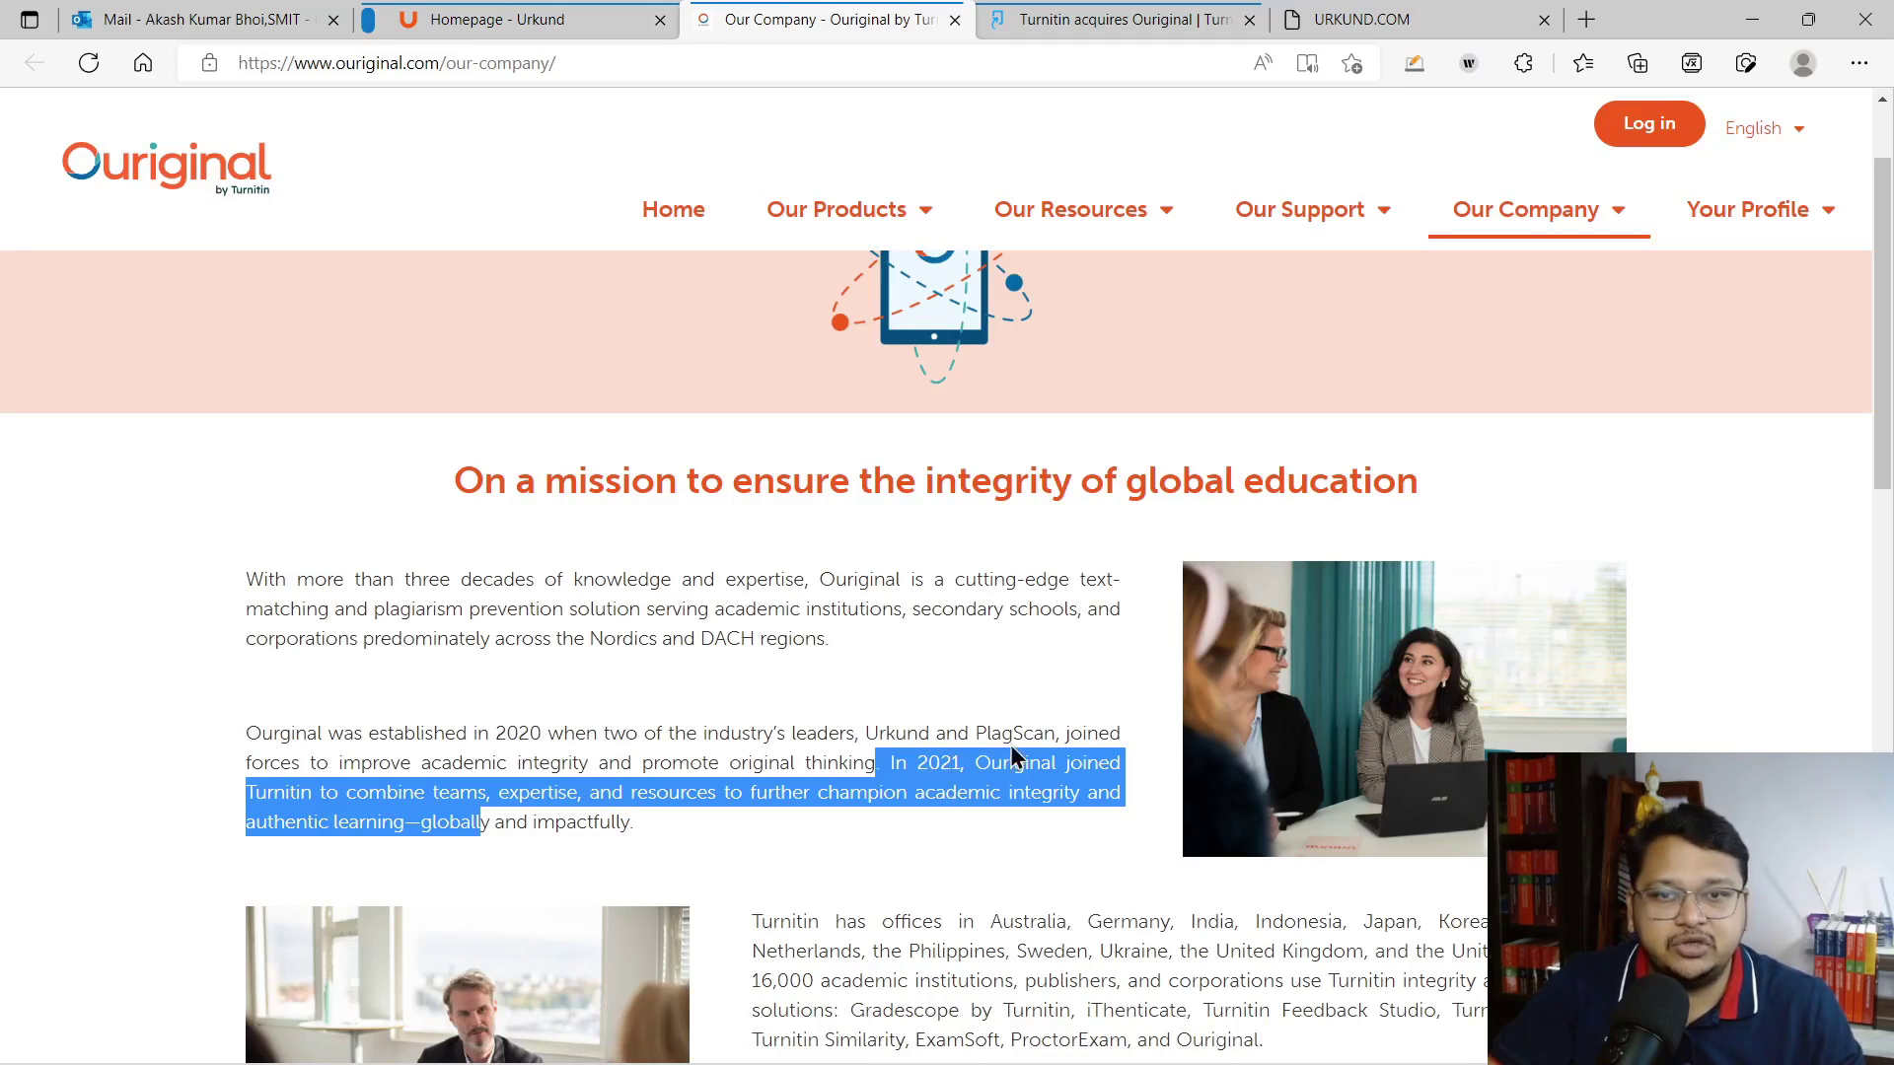
left_click(1079, 12)
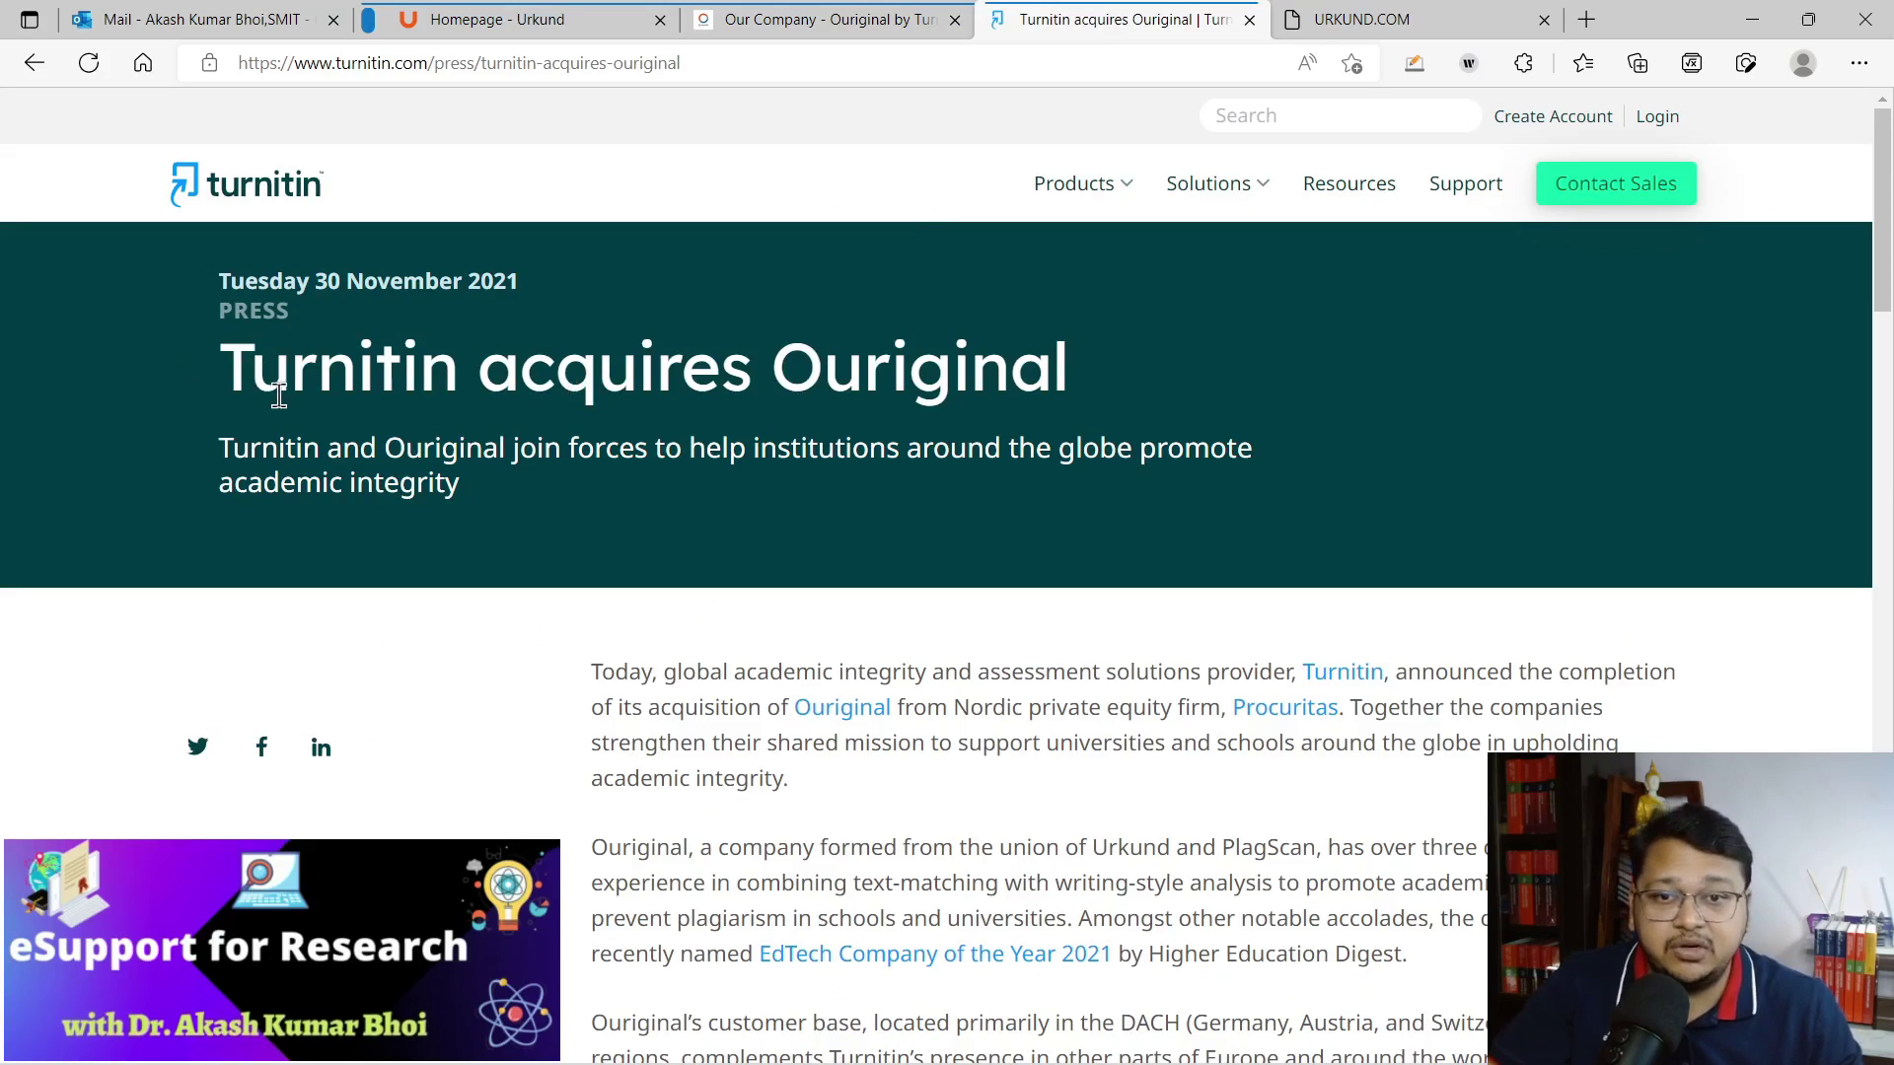
left_click(954, 20)
left_click(954, 21)
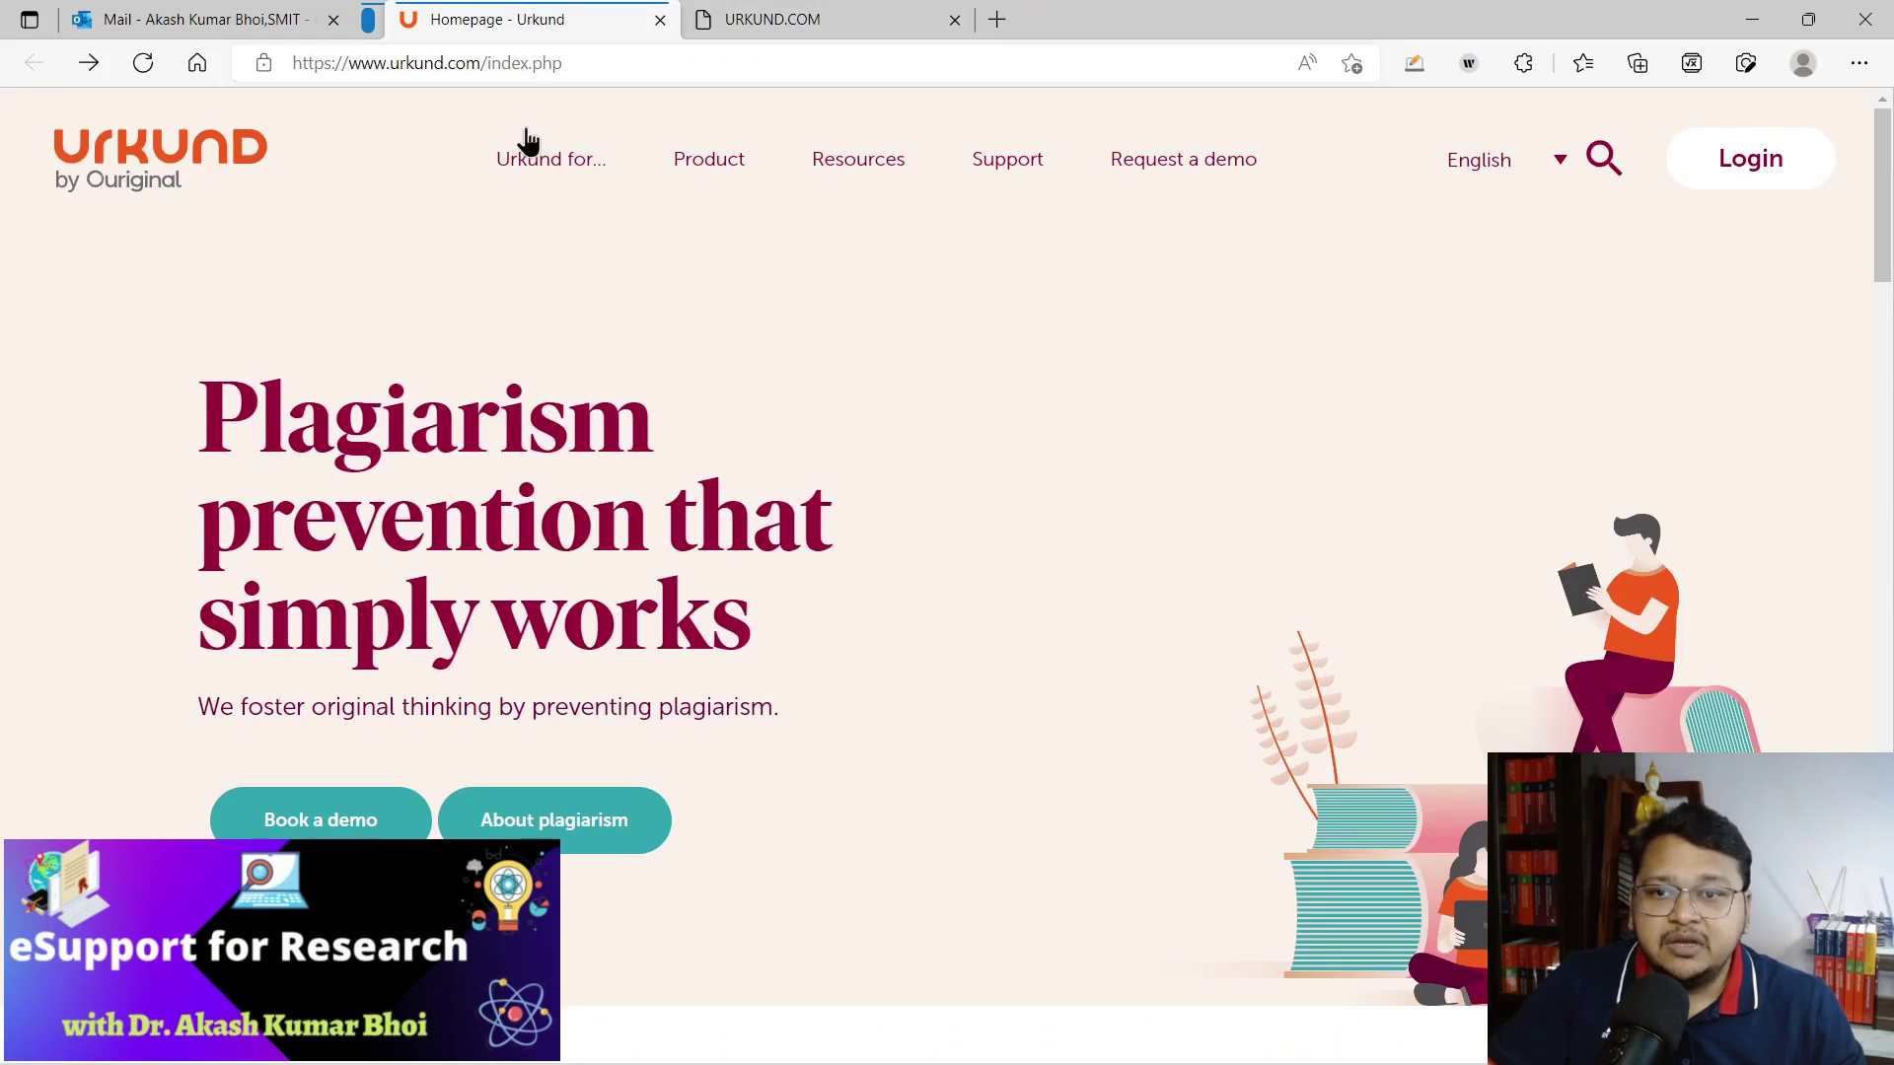
left_click(769, 22)
scroll(856, 641, "down", 10)
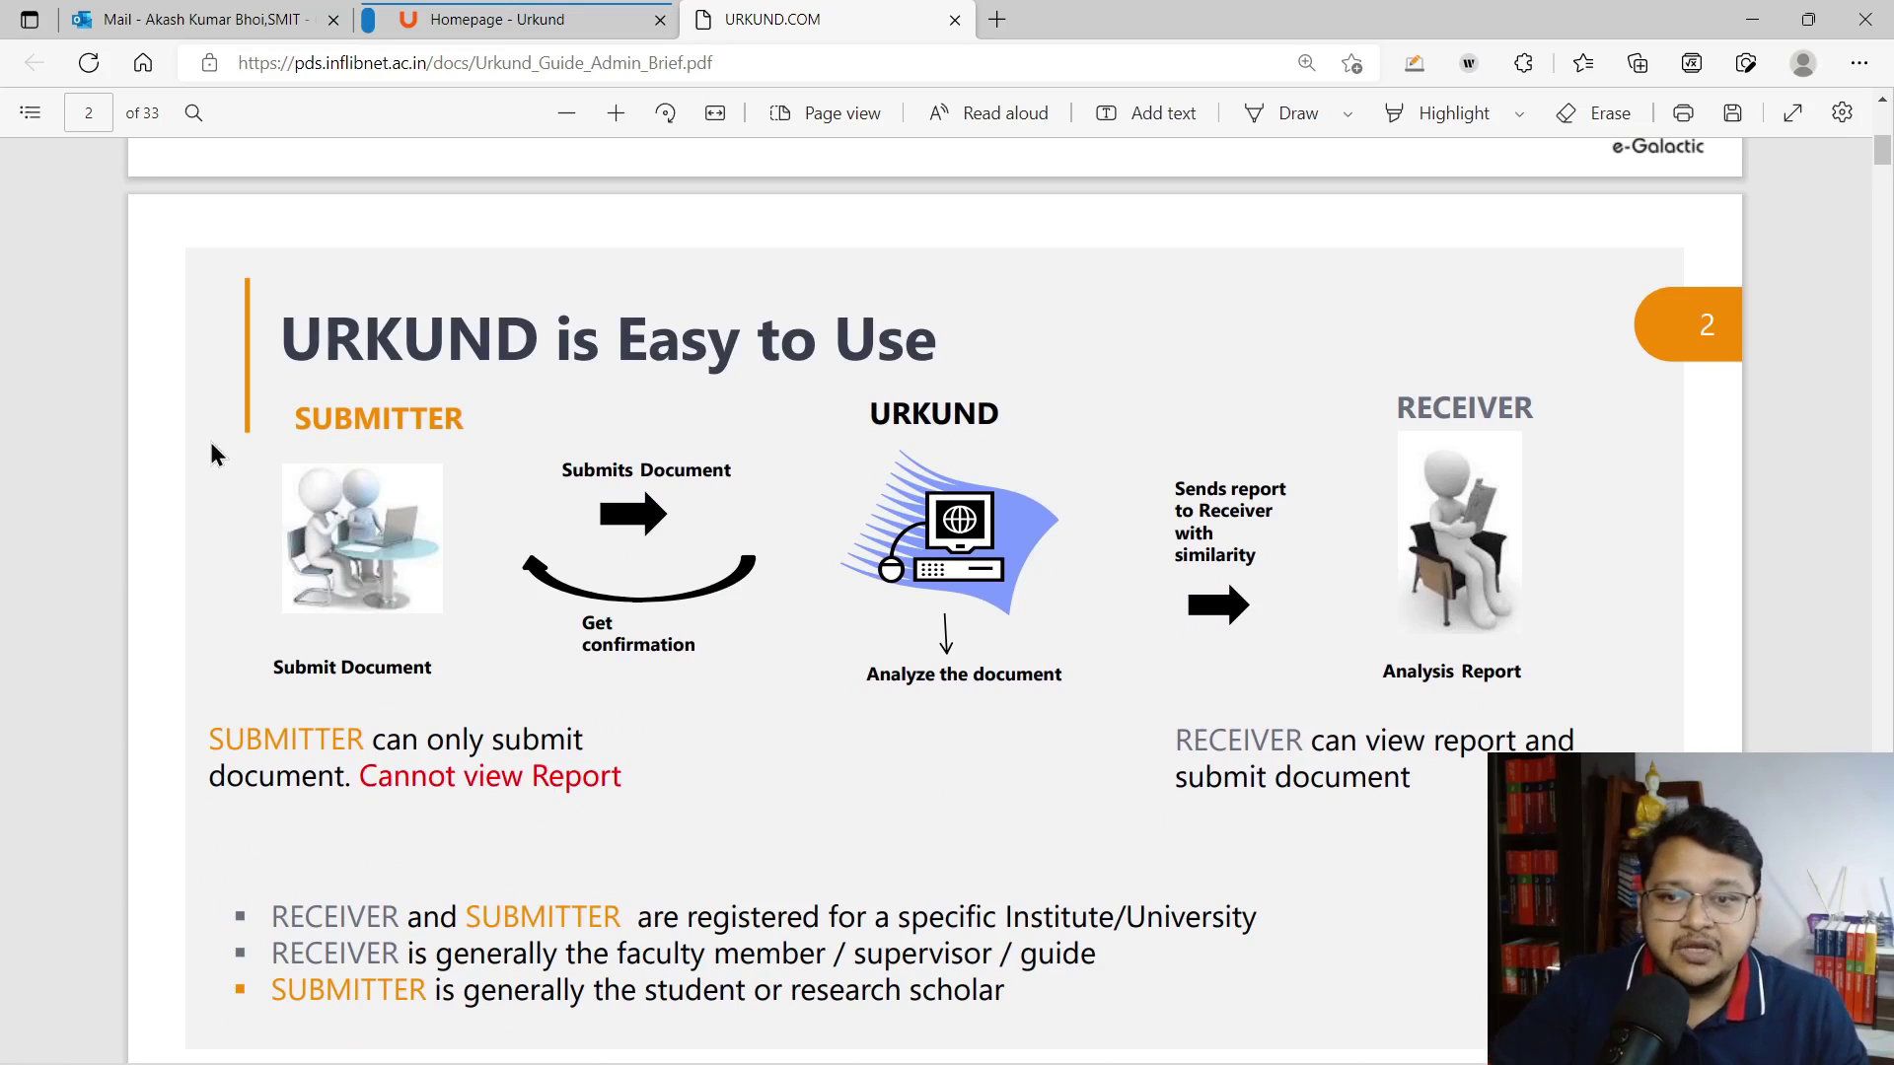
left_click_drag(294, 416, 544, 412)
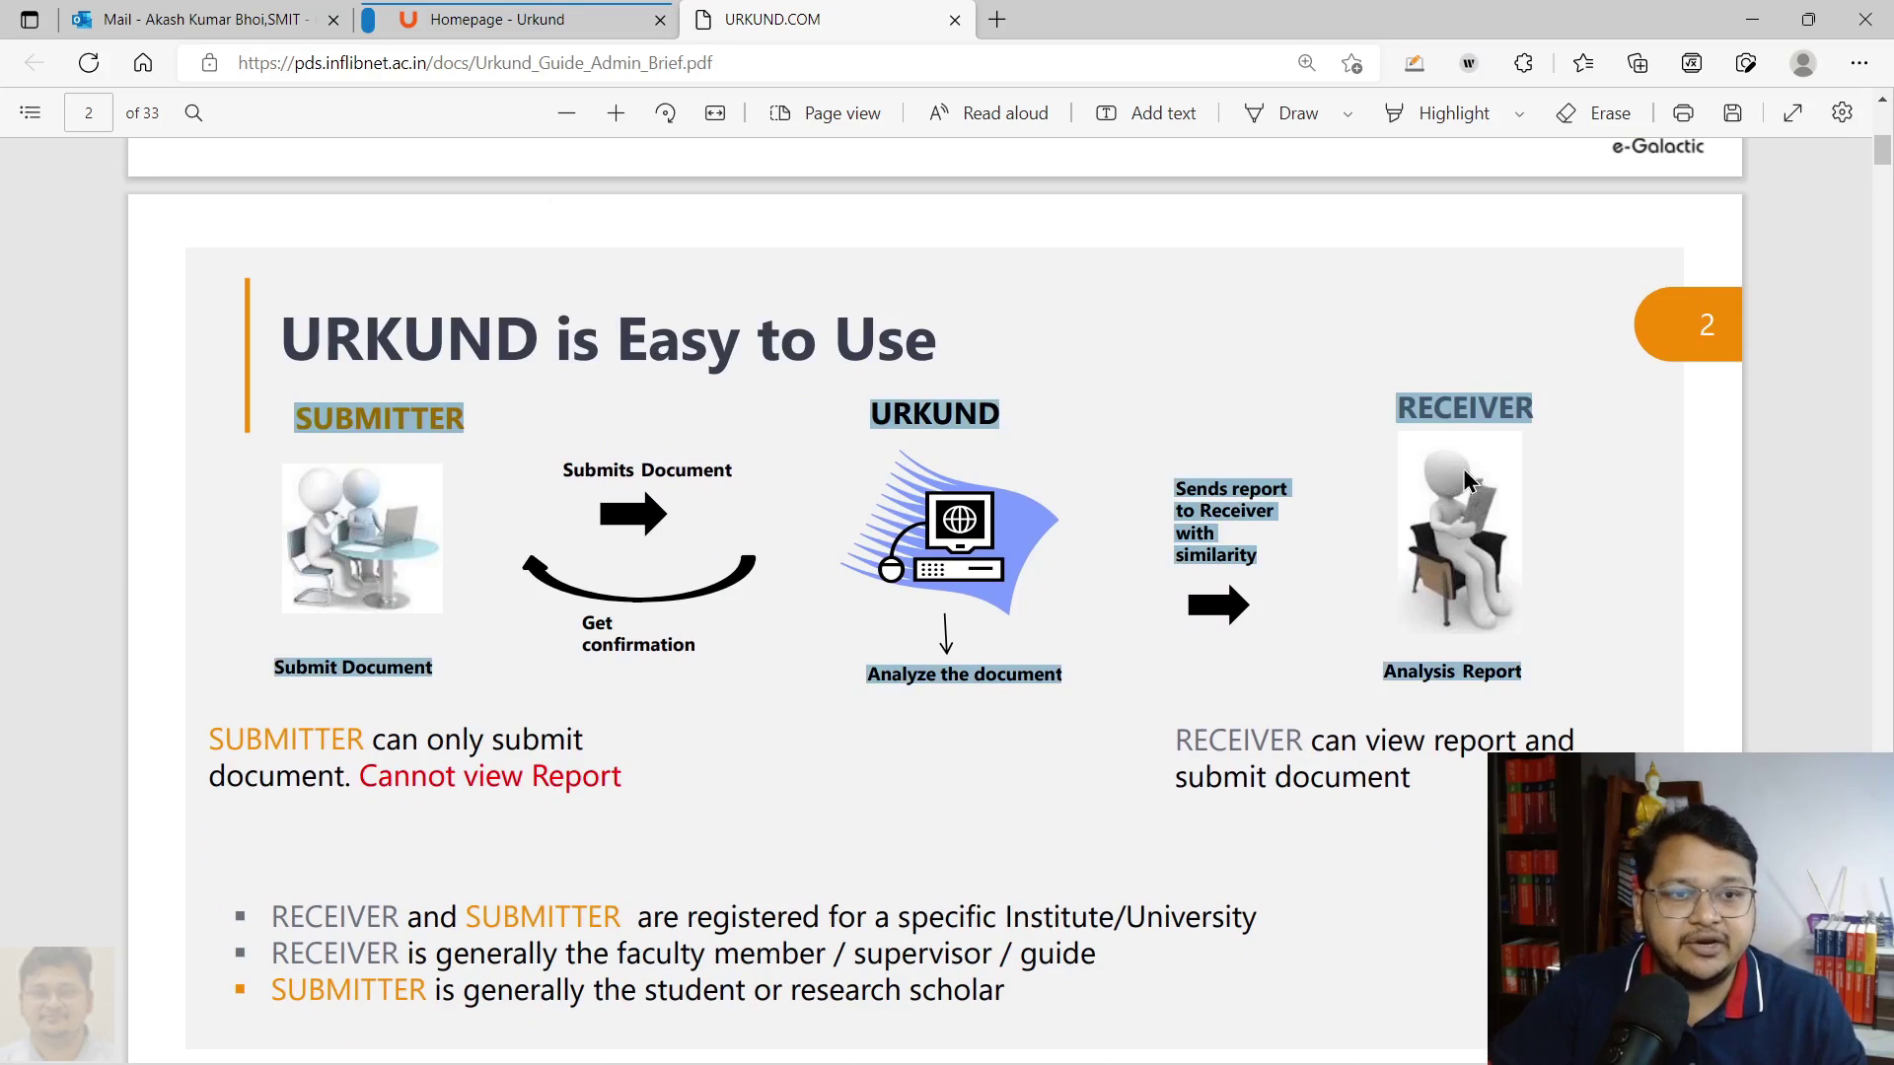
left_click(1449, 424)
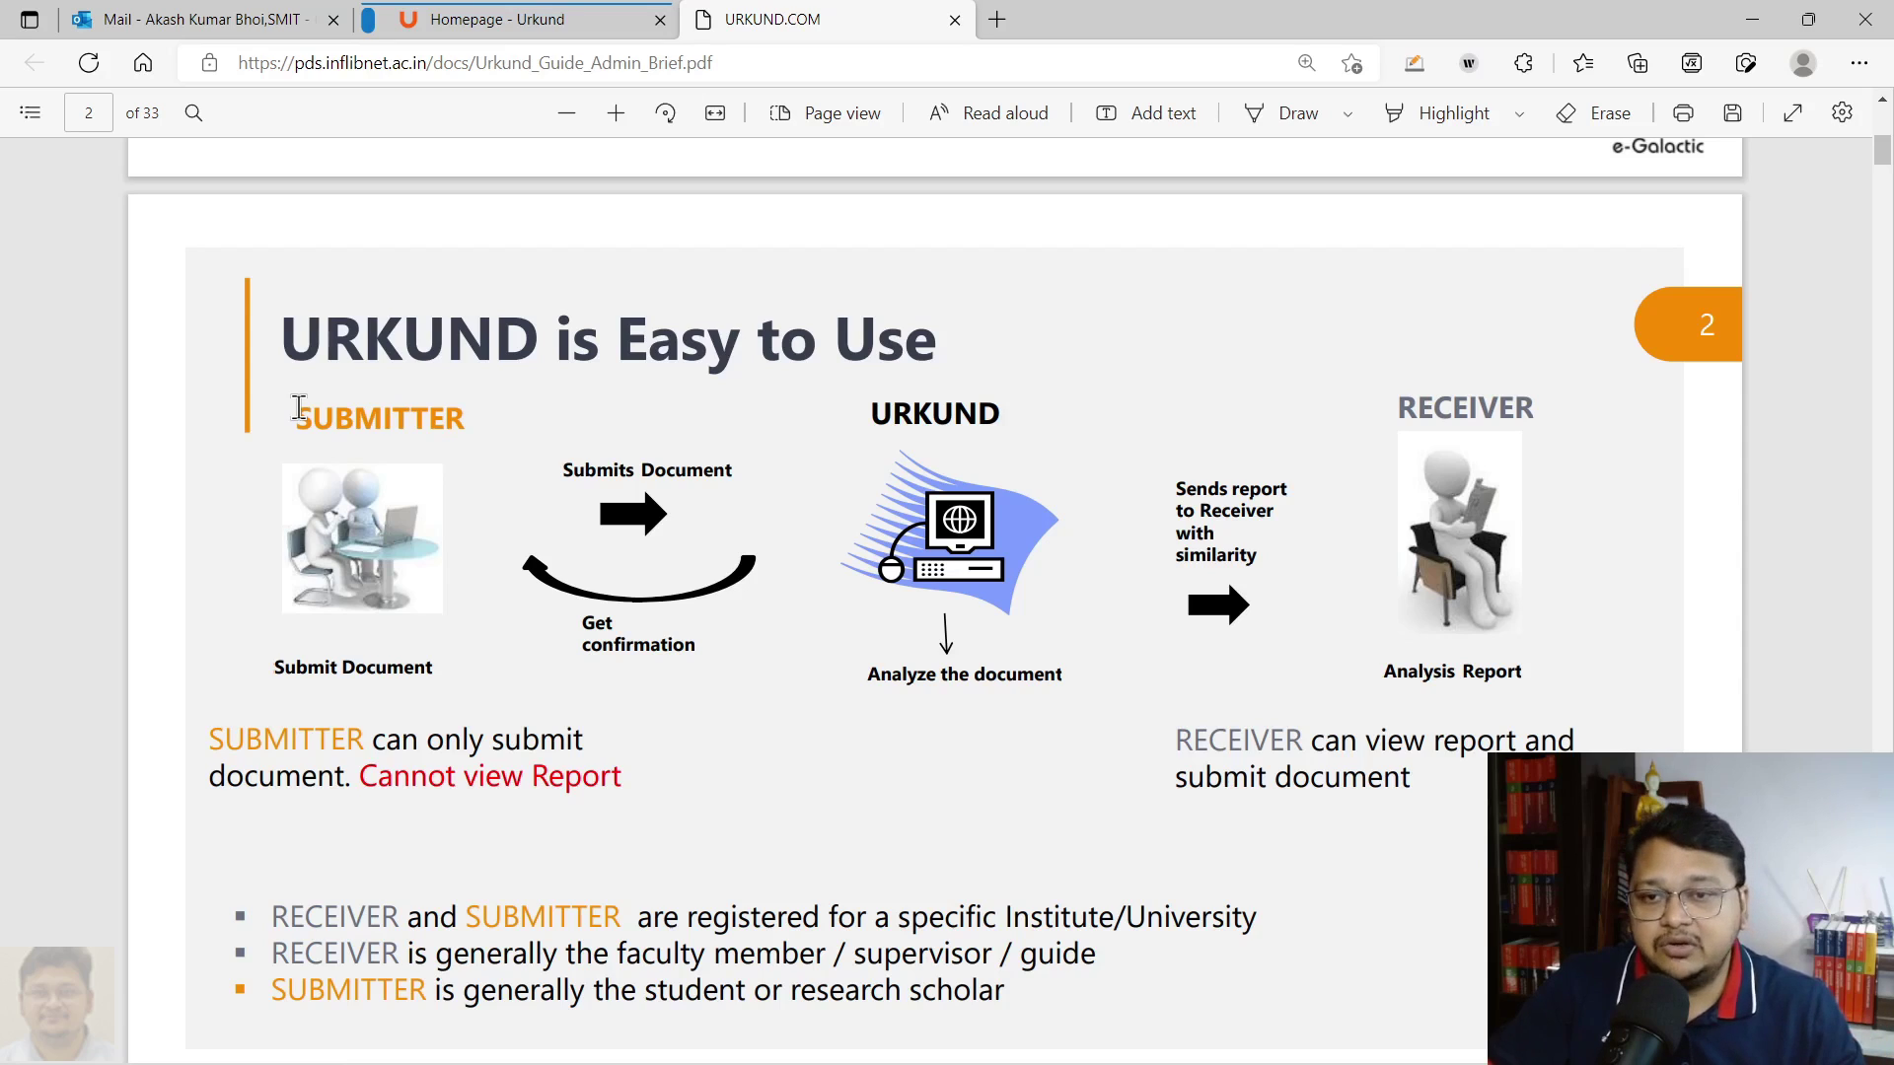
left_click_drag(287, 414, 511, 420)
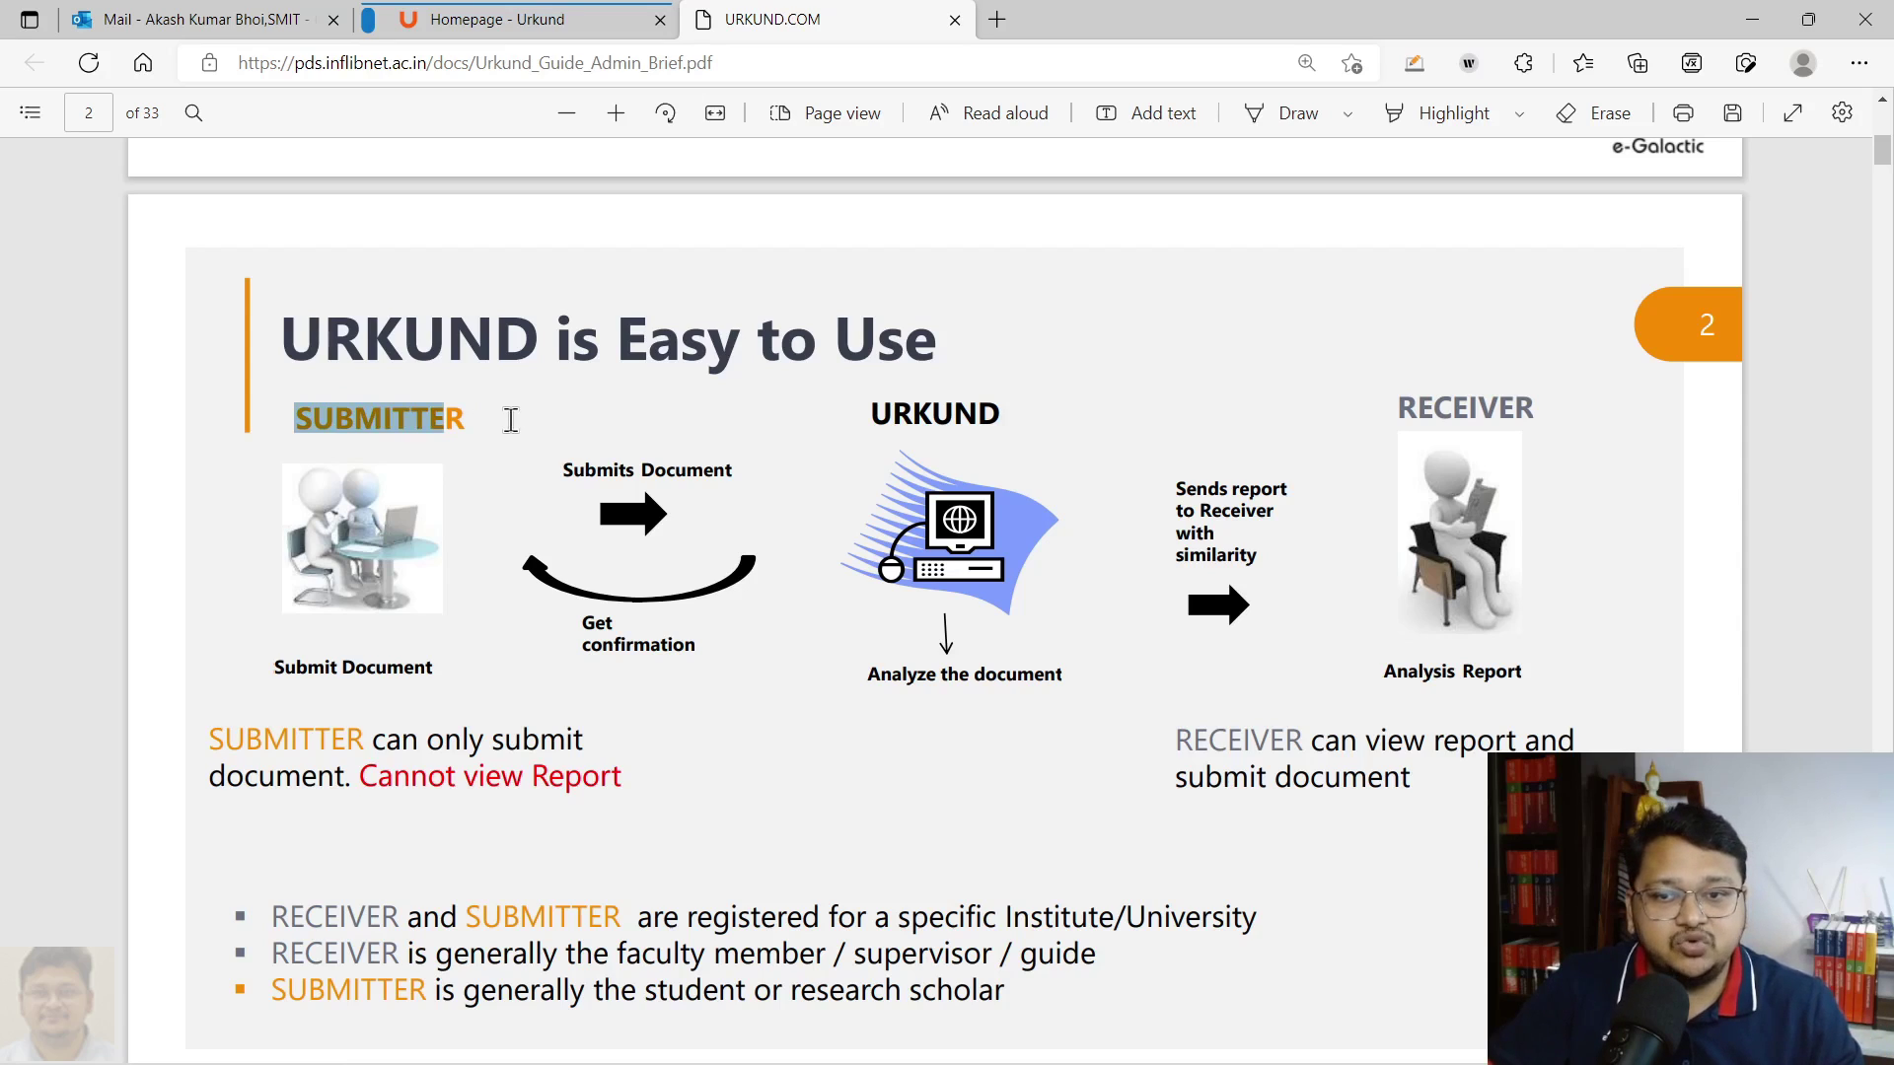
left_click_drag(1398, 407, 1585, 453)
left_click(1727, 554)
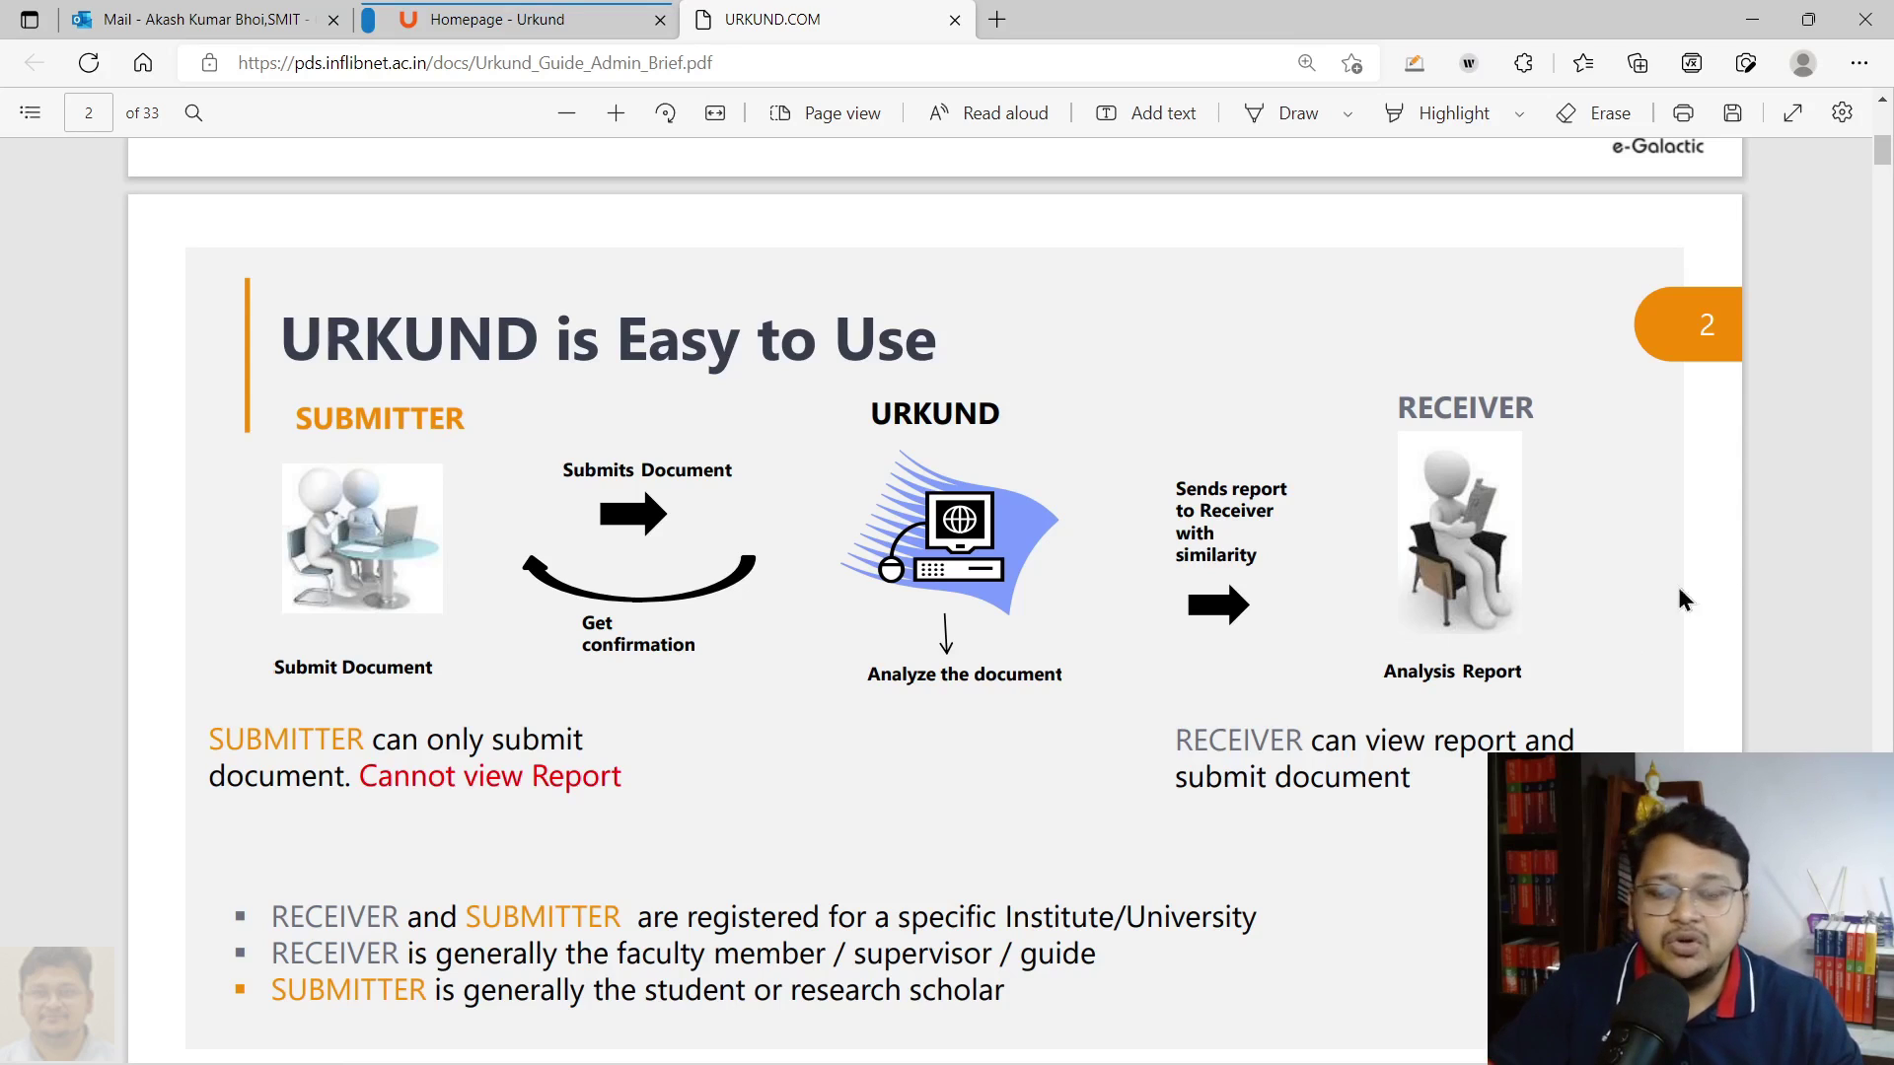
Go back to the Urkund homepage and follow its Login link to the Webinbox/Admin panel options
left_click(475, 22)
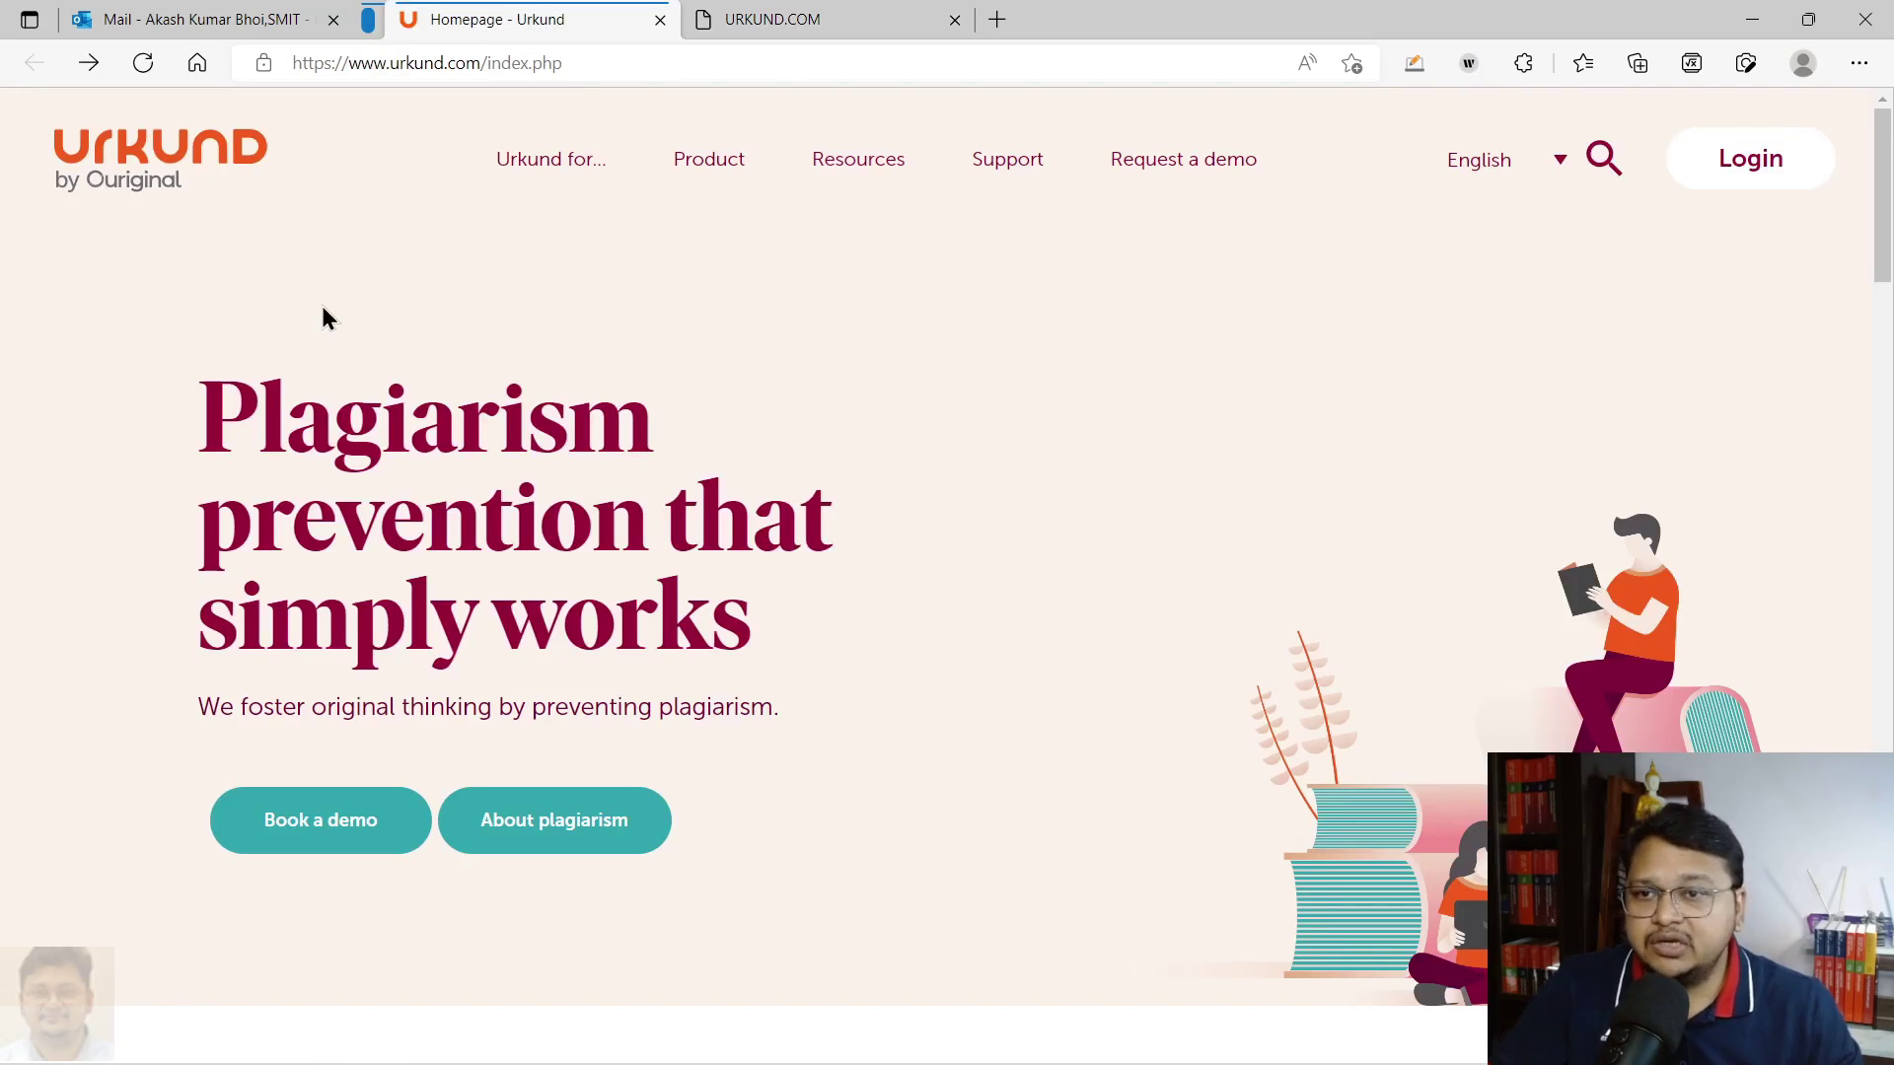
left_click(405, 63)
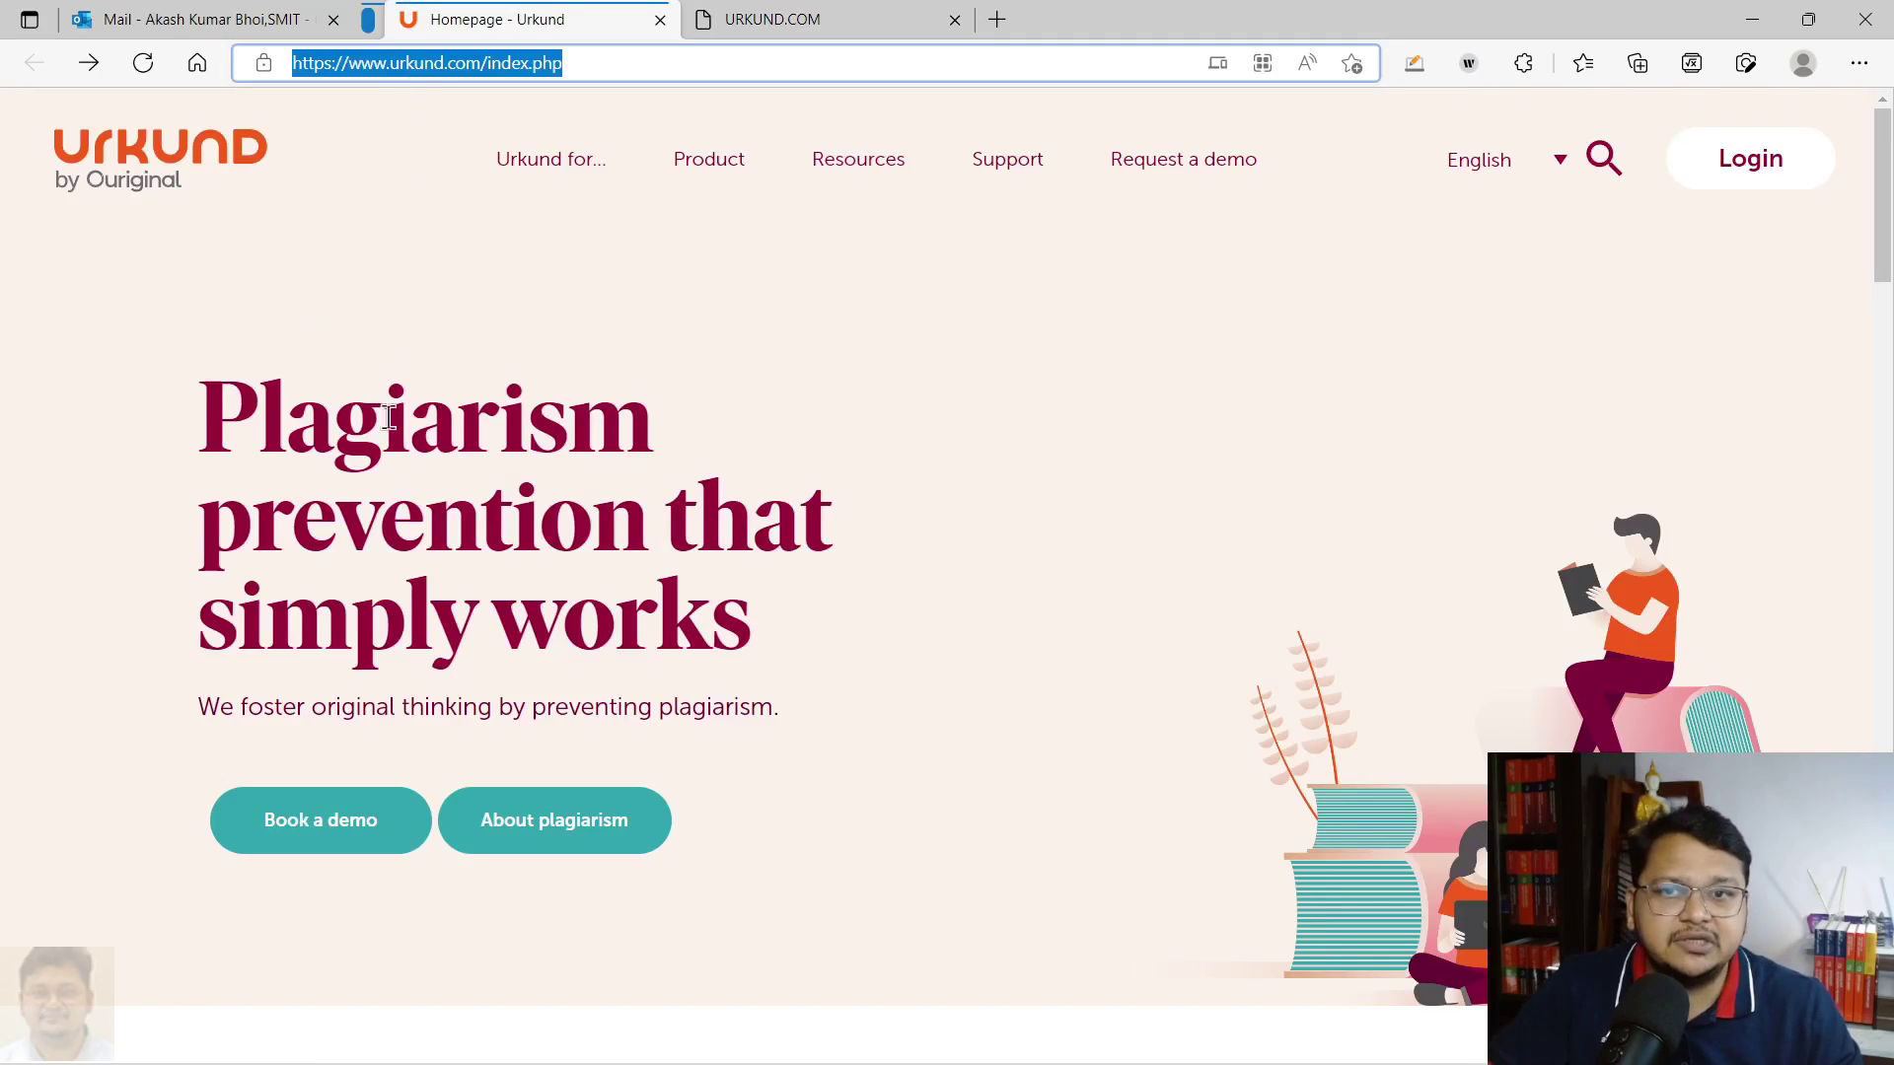
left_click(342, 232)
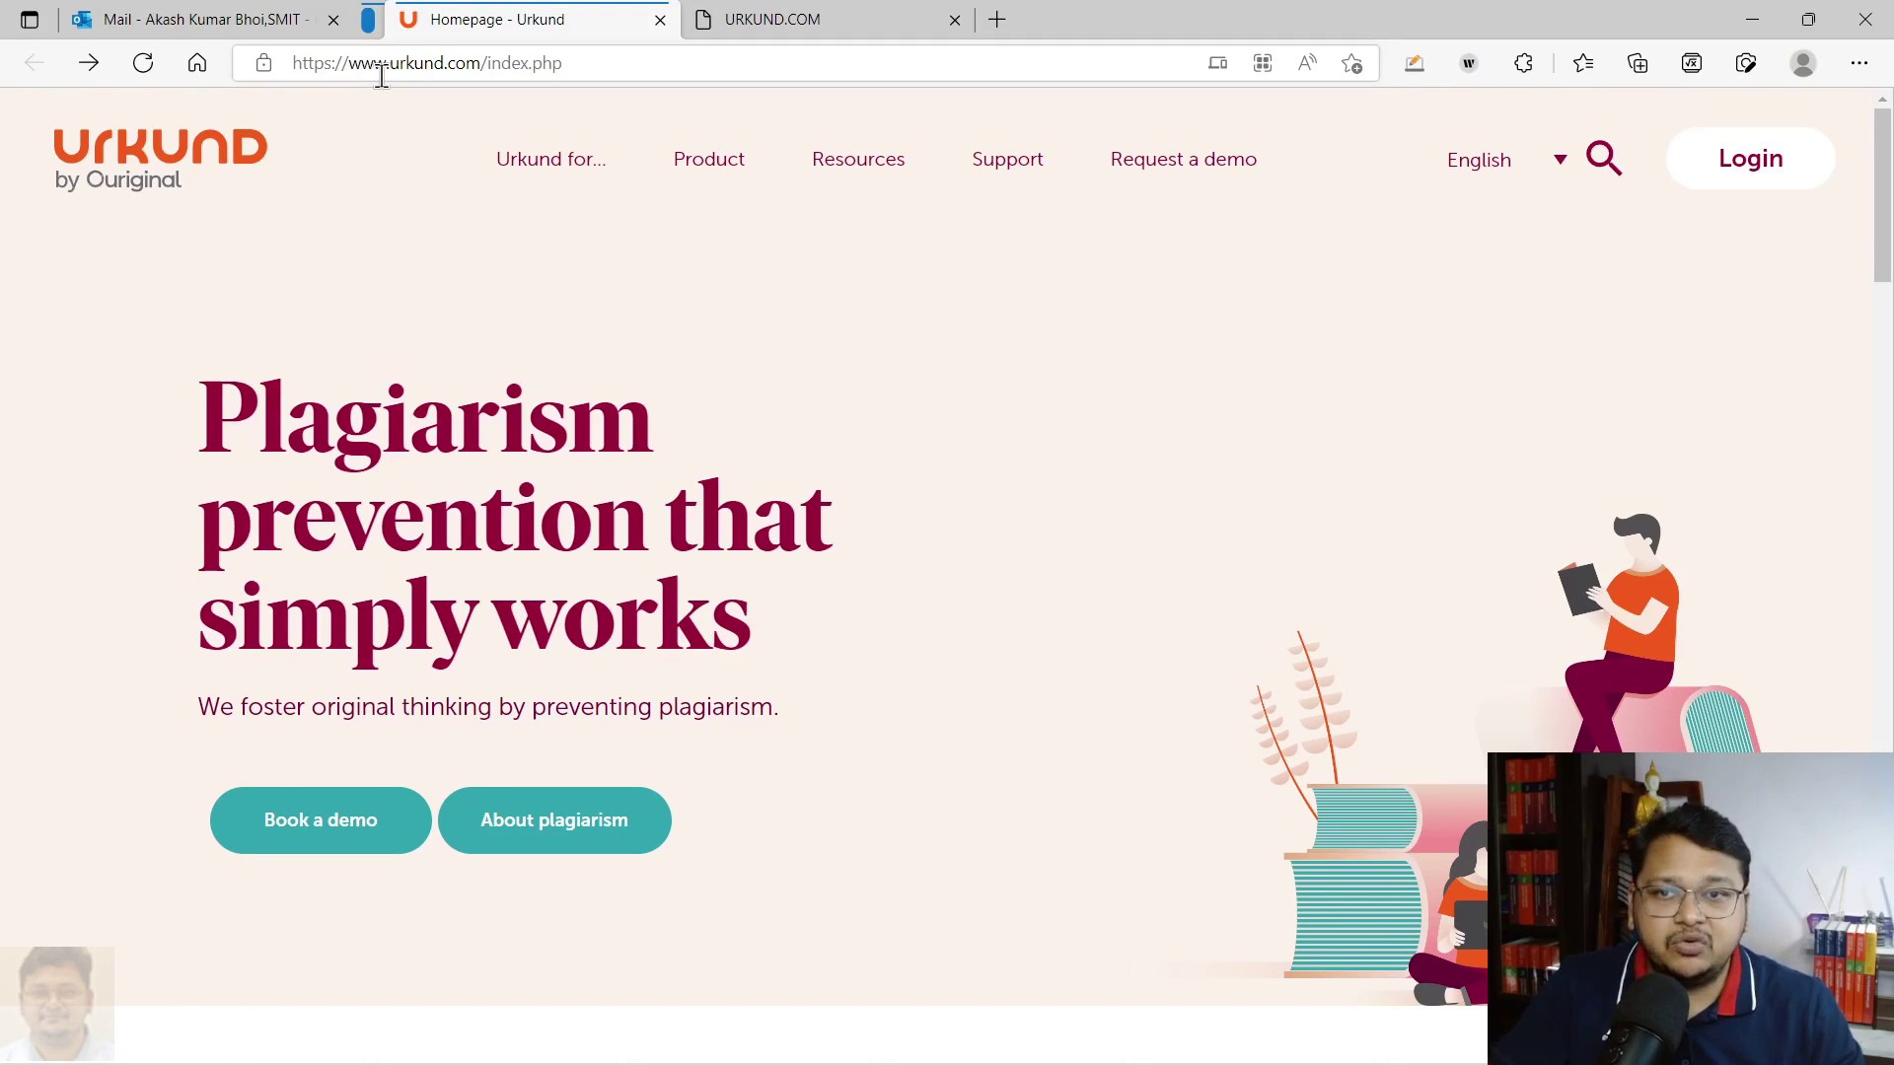
left_click(1756, 173)
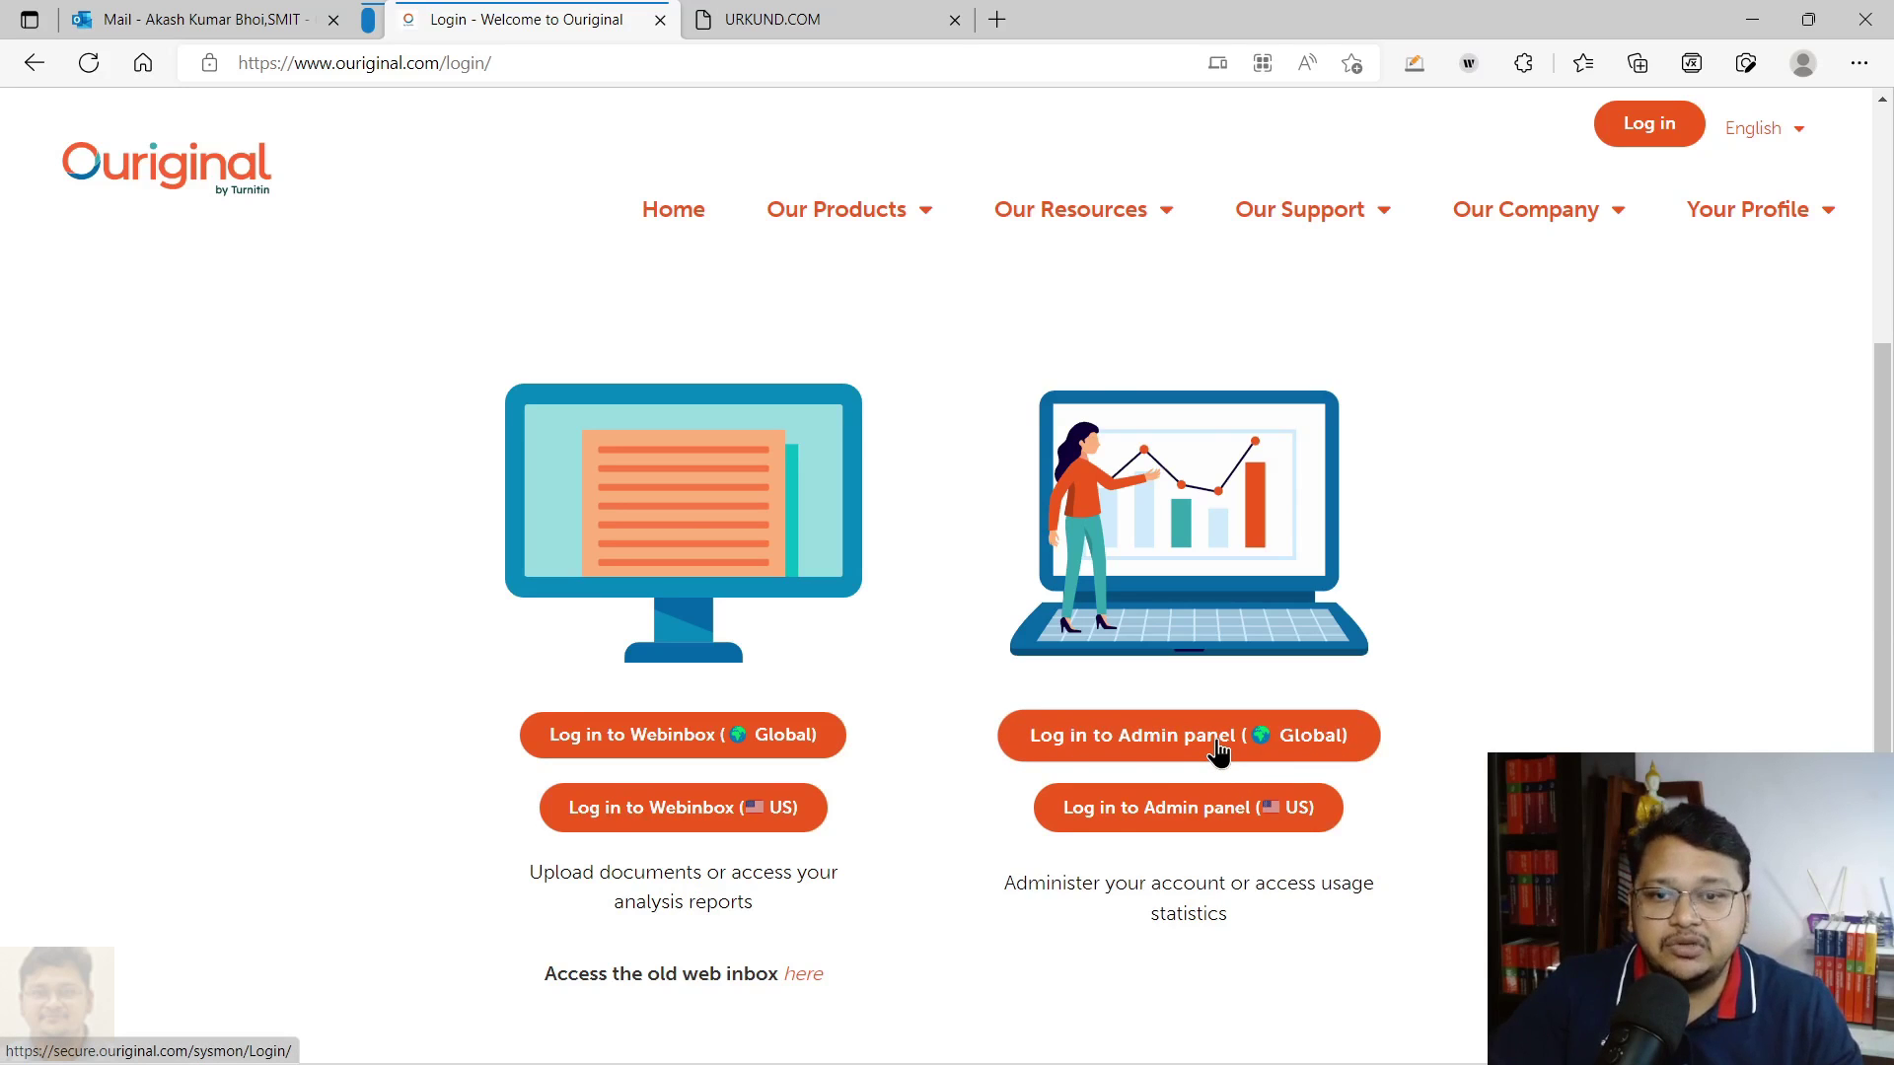
Open the Global Webinbox sign-in and the old web inbox login in new tabs, ending on the sign-in
scroll(1460, 629, "down", 1)
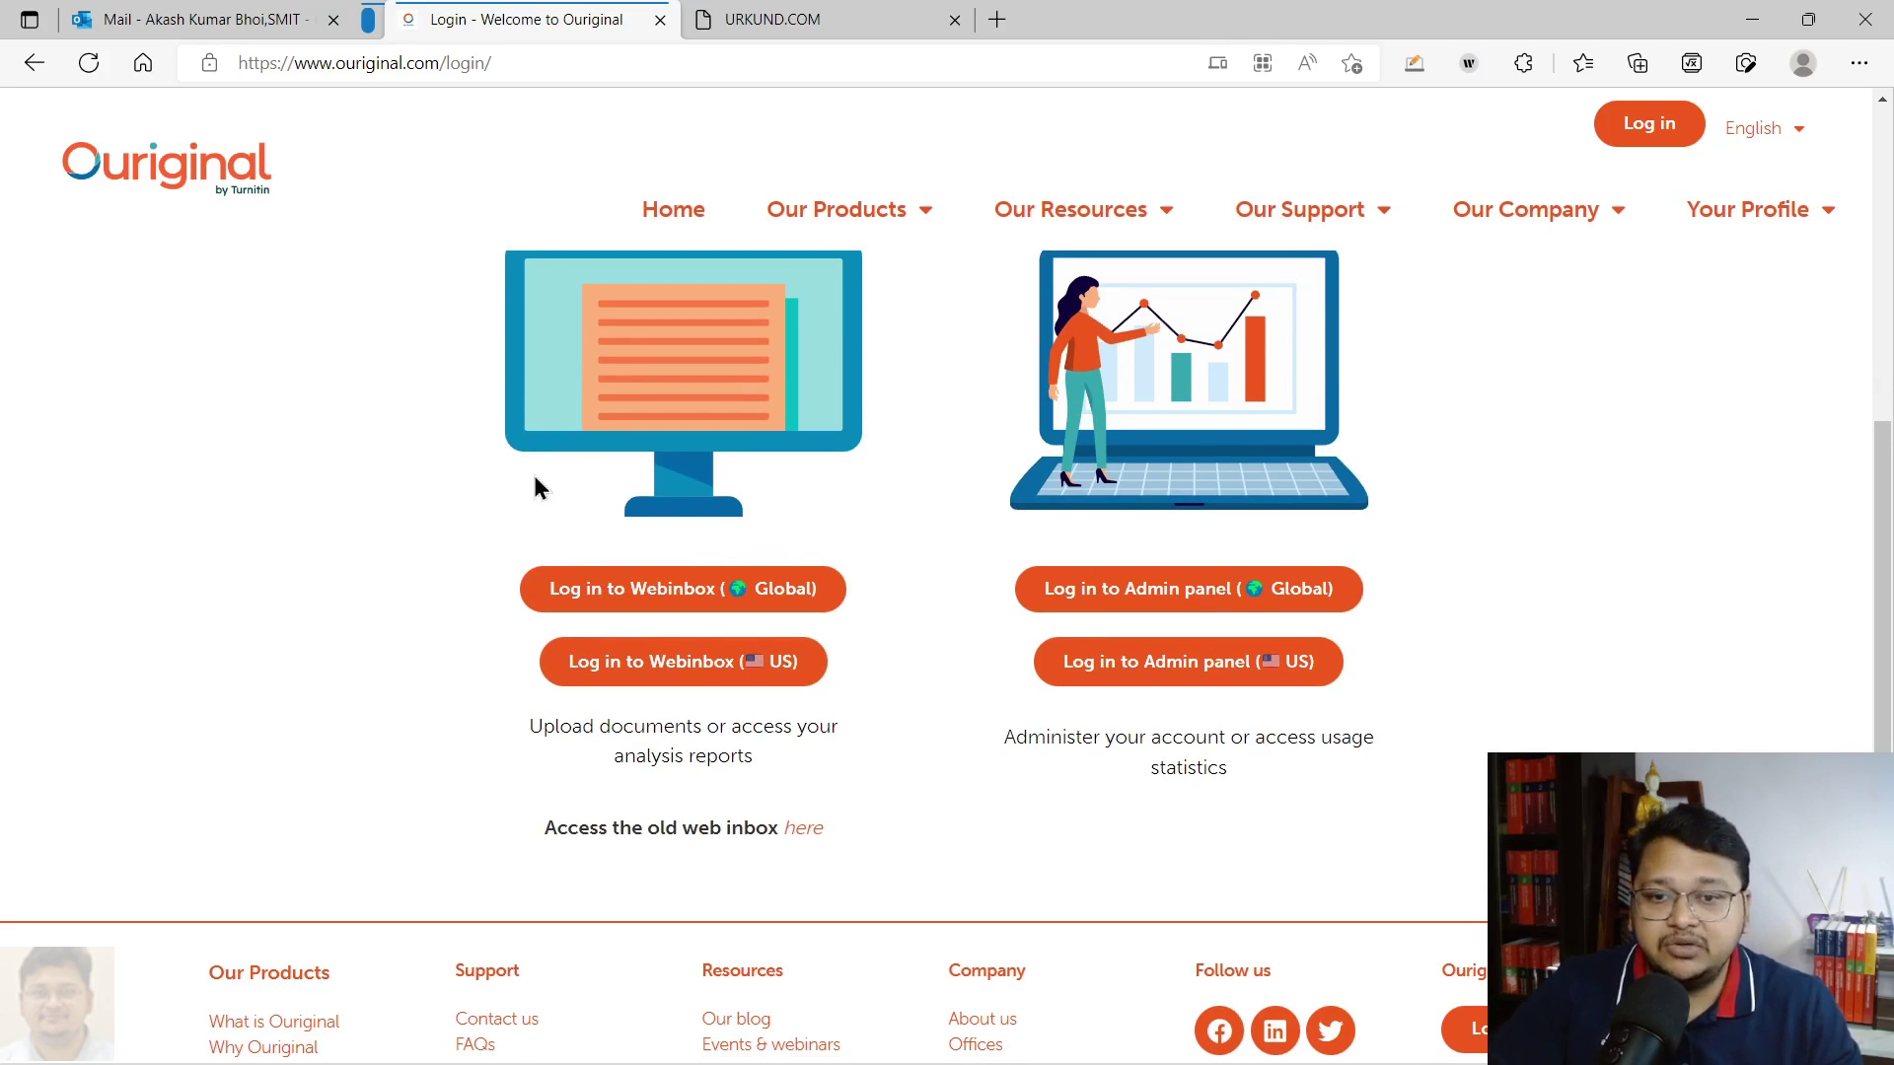
middle_click(674, 597)
left_click(796, 22)
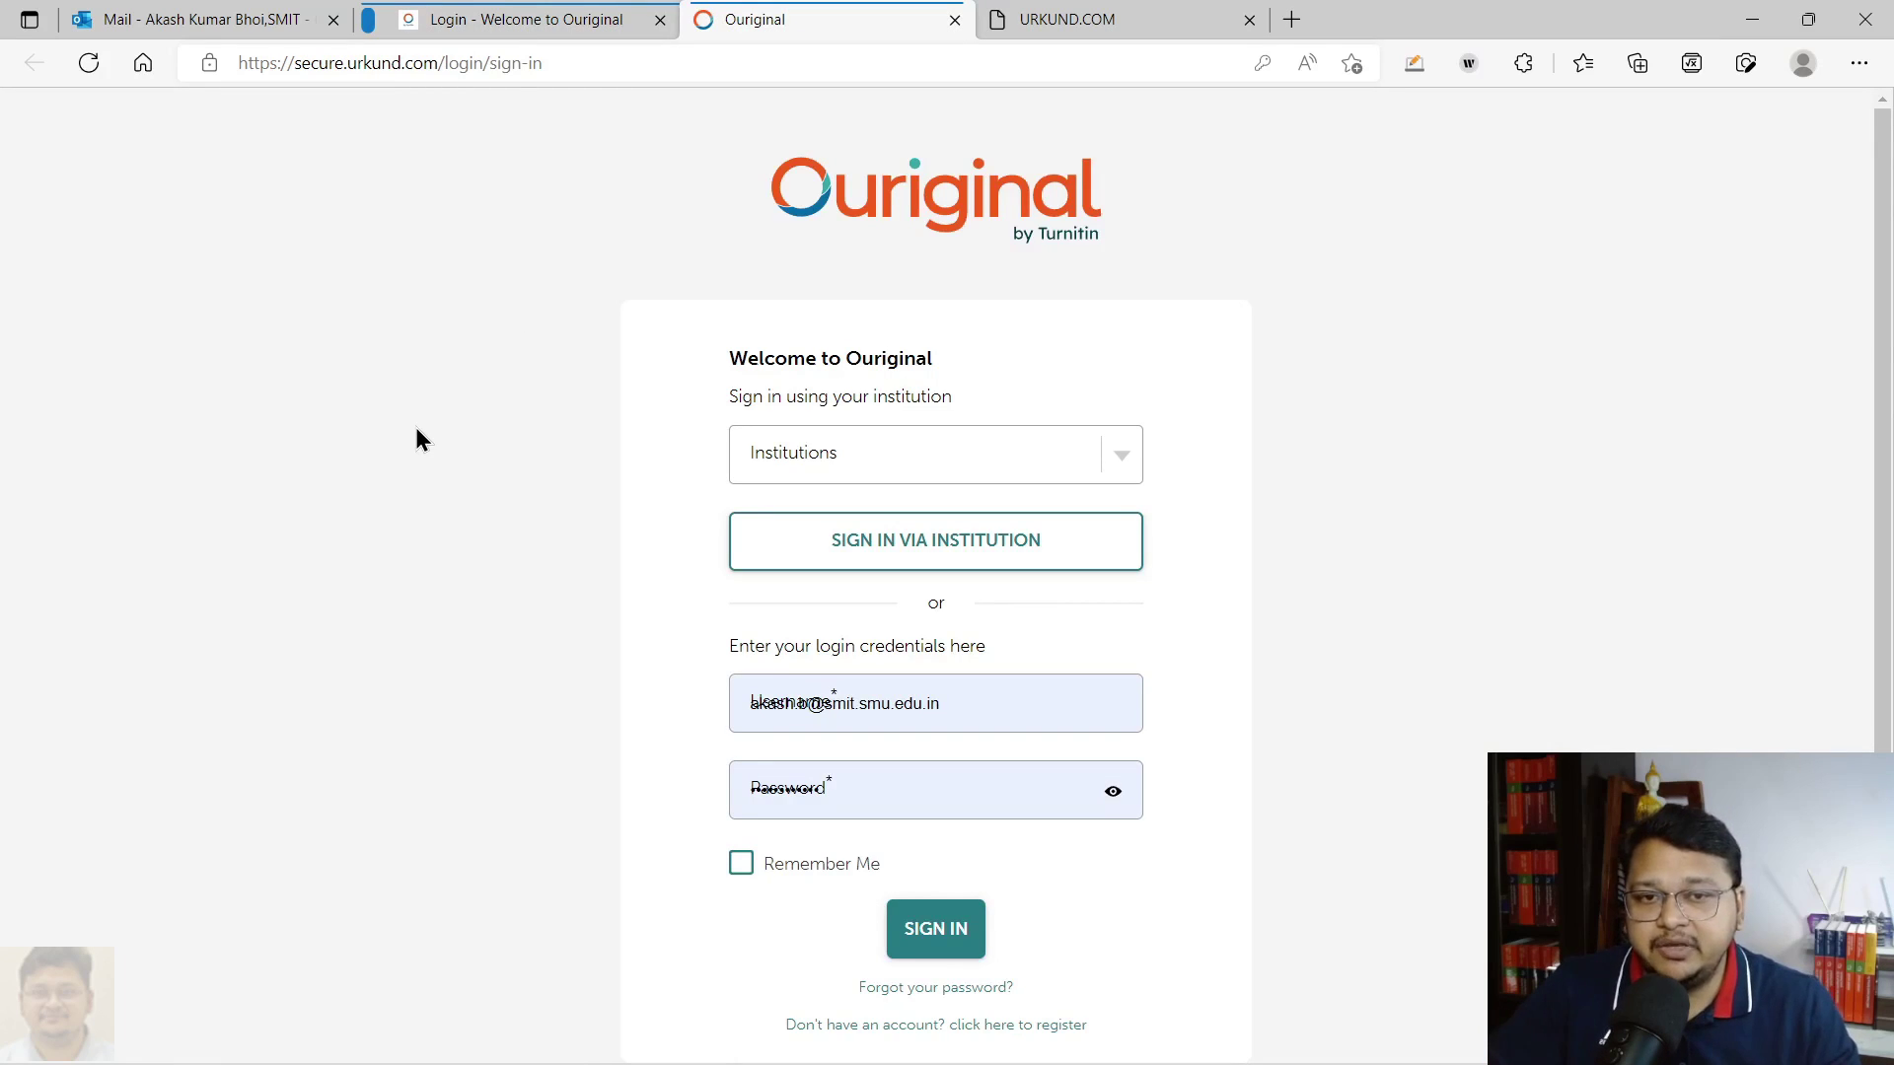
left_click(462, 20)
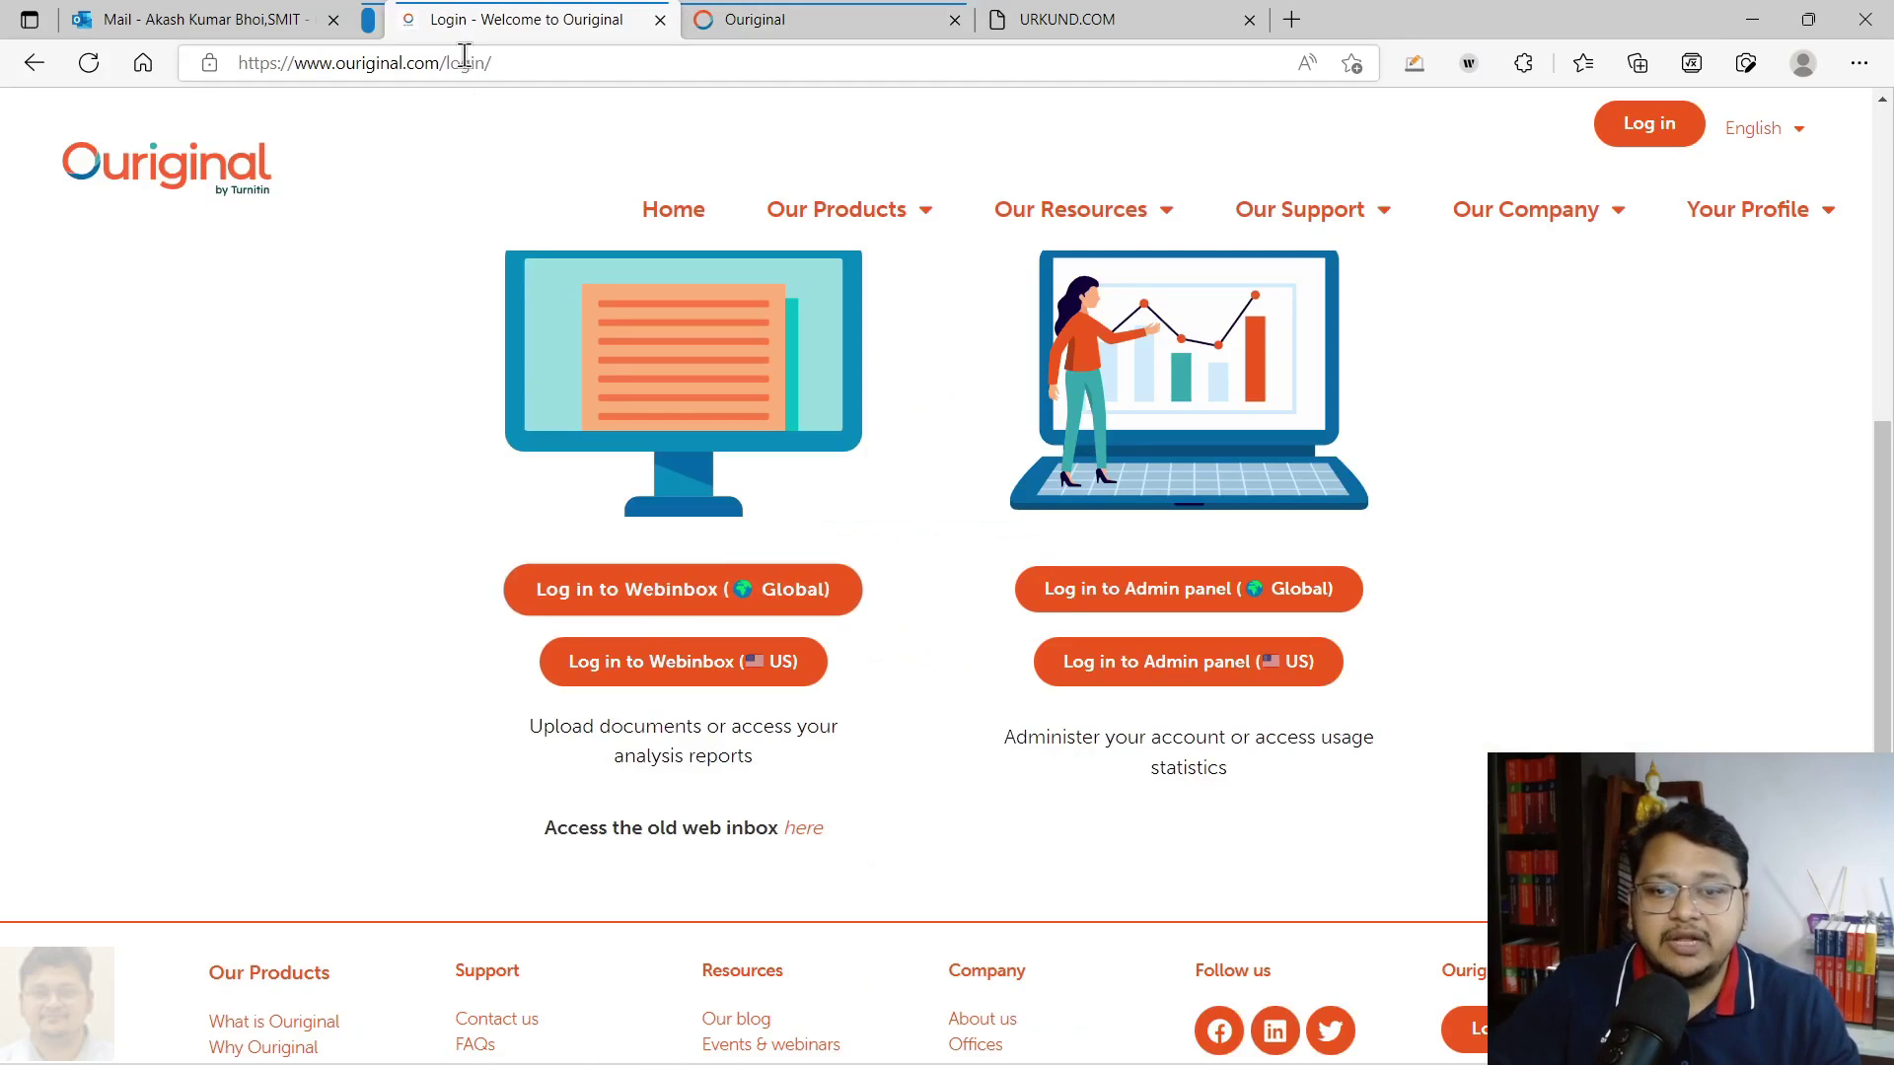
left_click(807, 832)
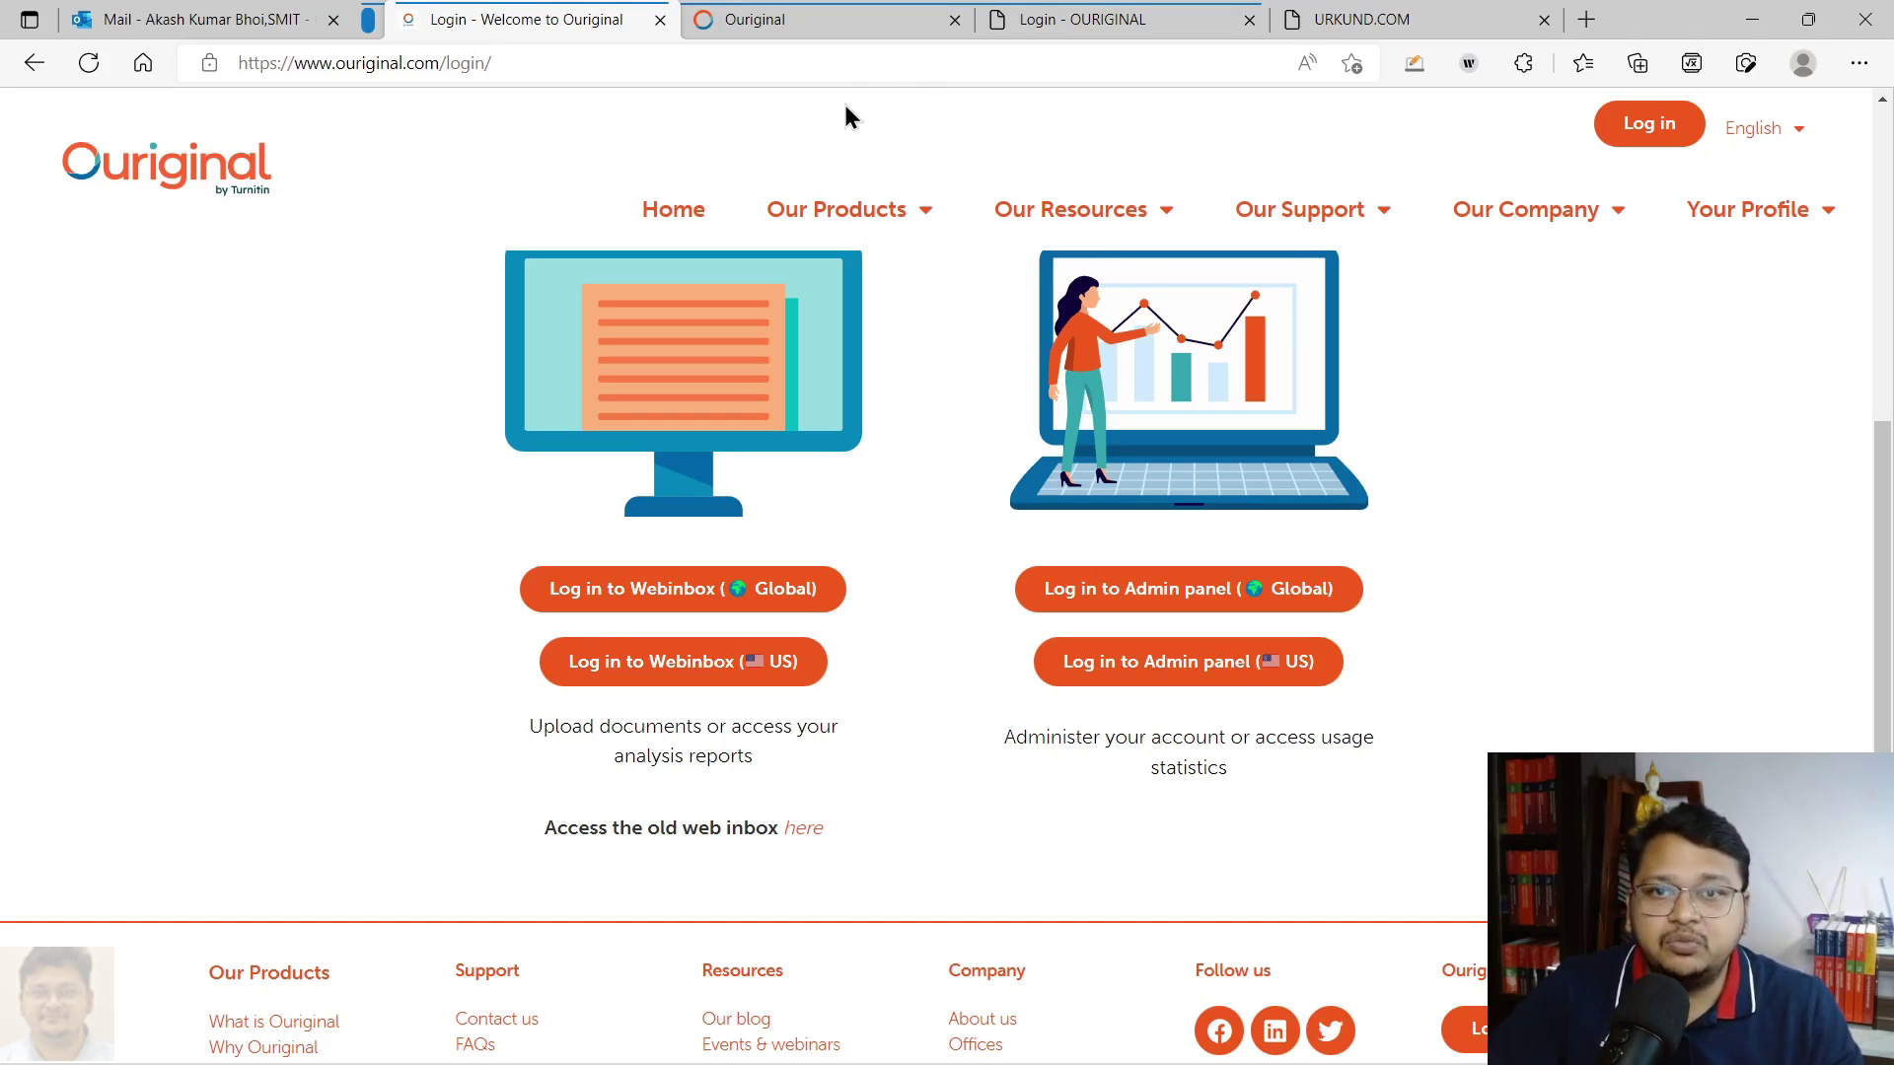
left_click(784, 20)
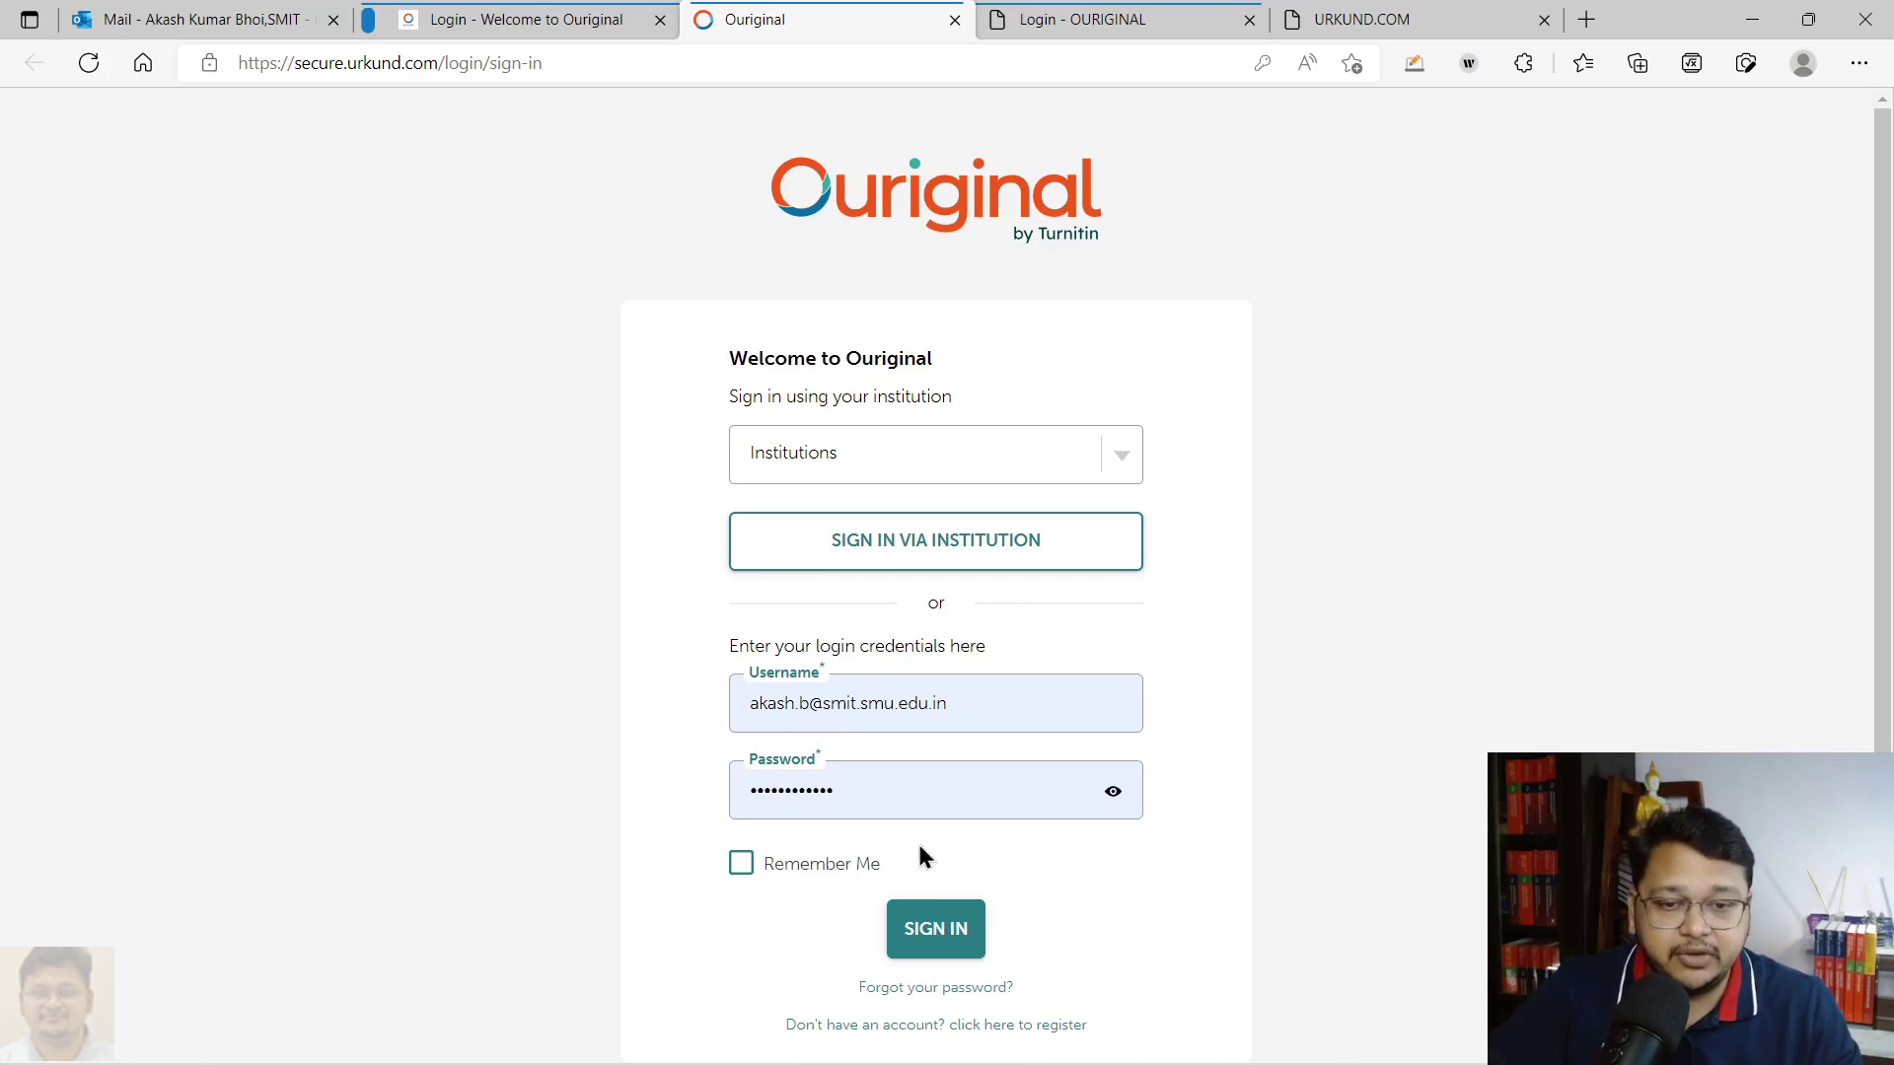
Sign in to the new Ouriginal inbox and log in to the classic web inbox
left_click(921, 927)
left_click(1083, 14)
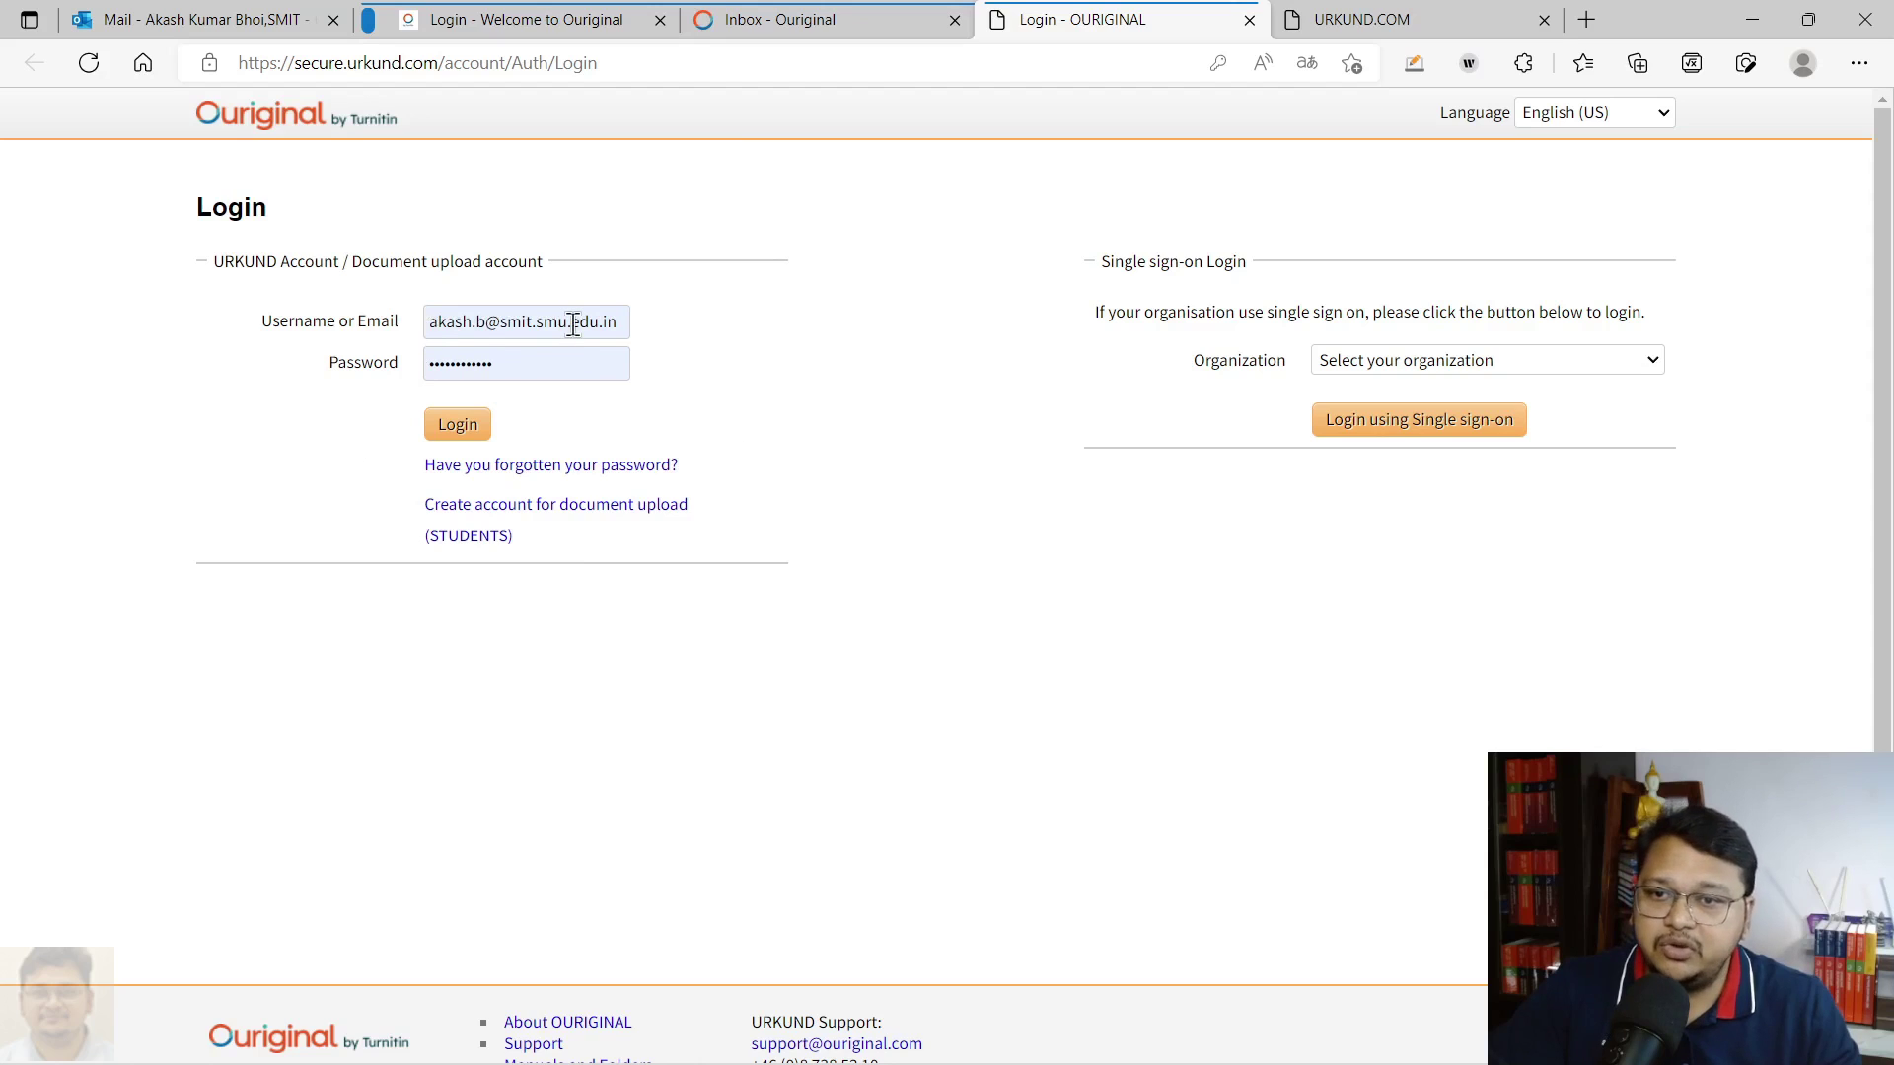
left_click(455, 424)
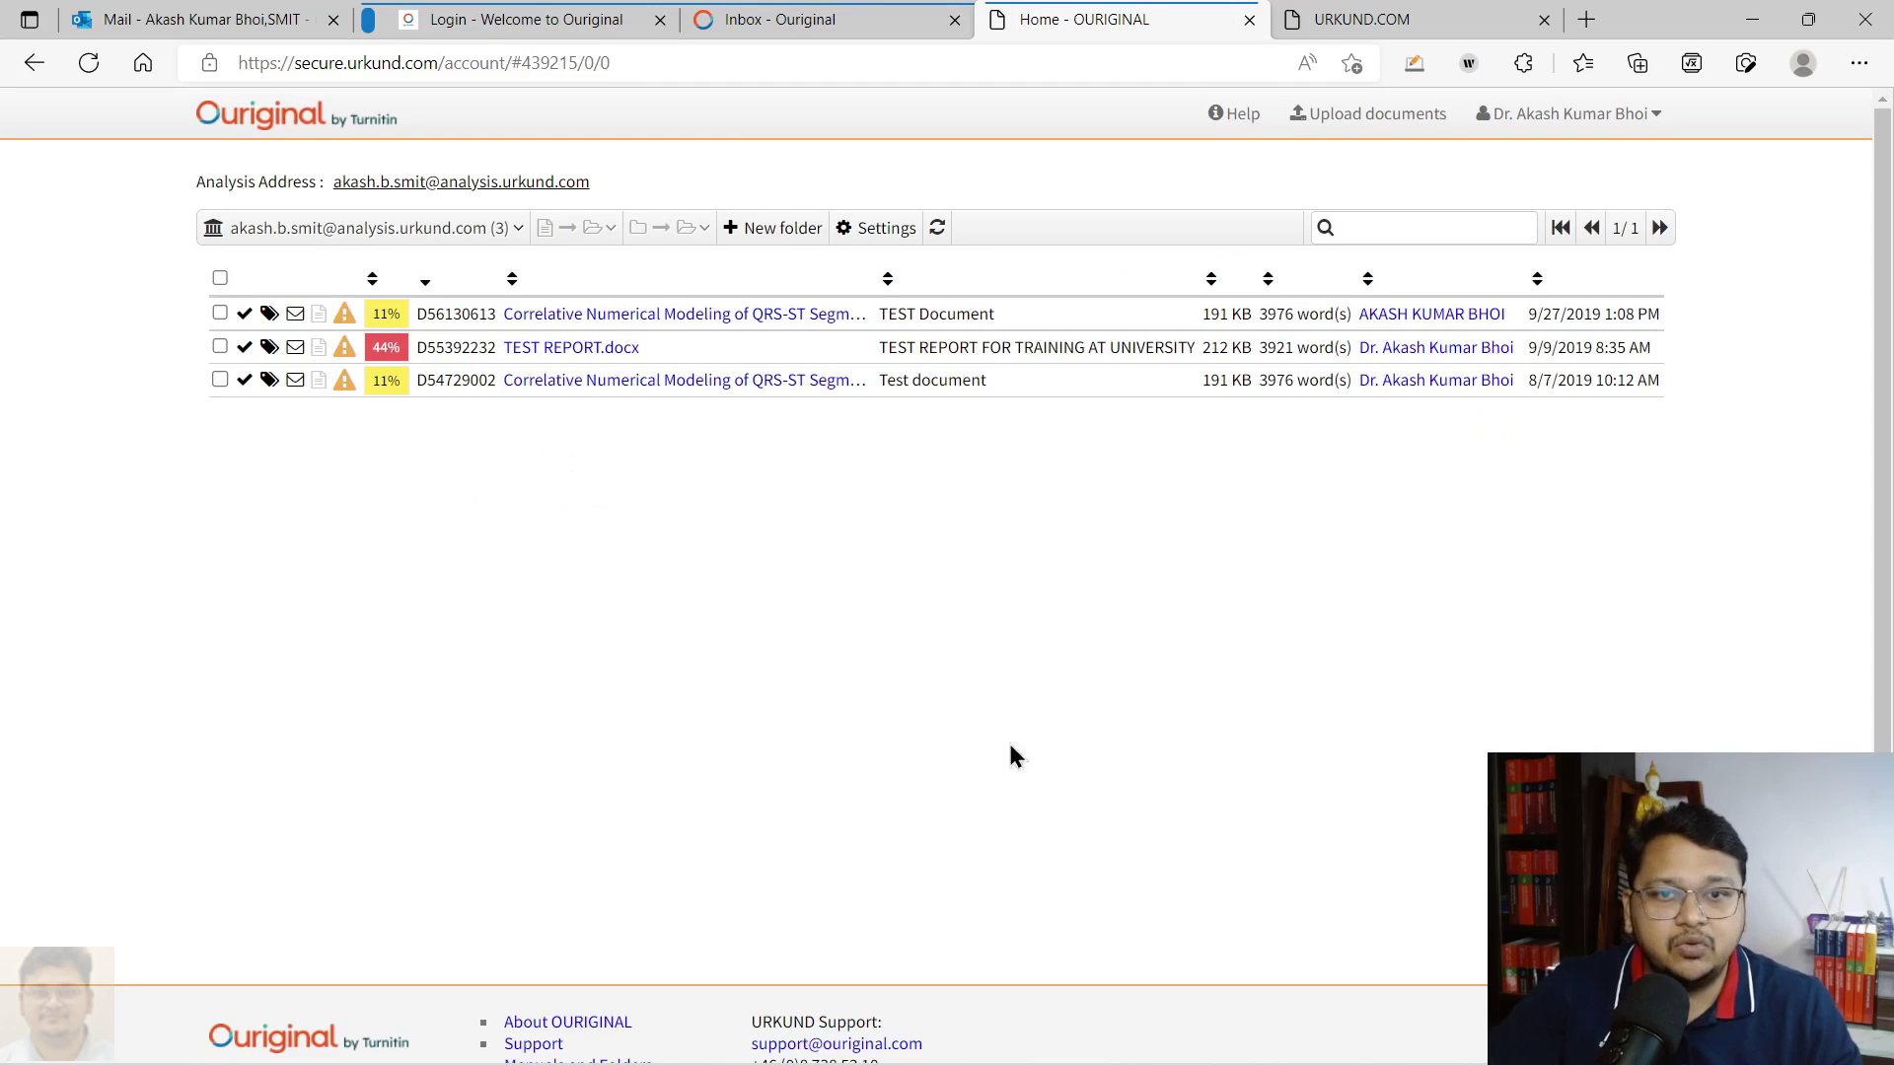
Compare the new-style and classic document lists, then close the new-style Inbox tab
left_click(776, 15)
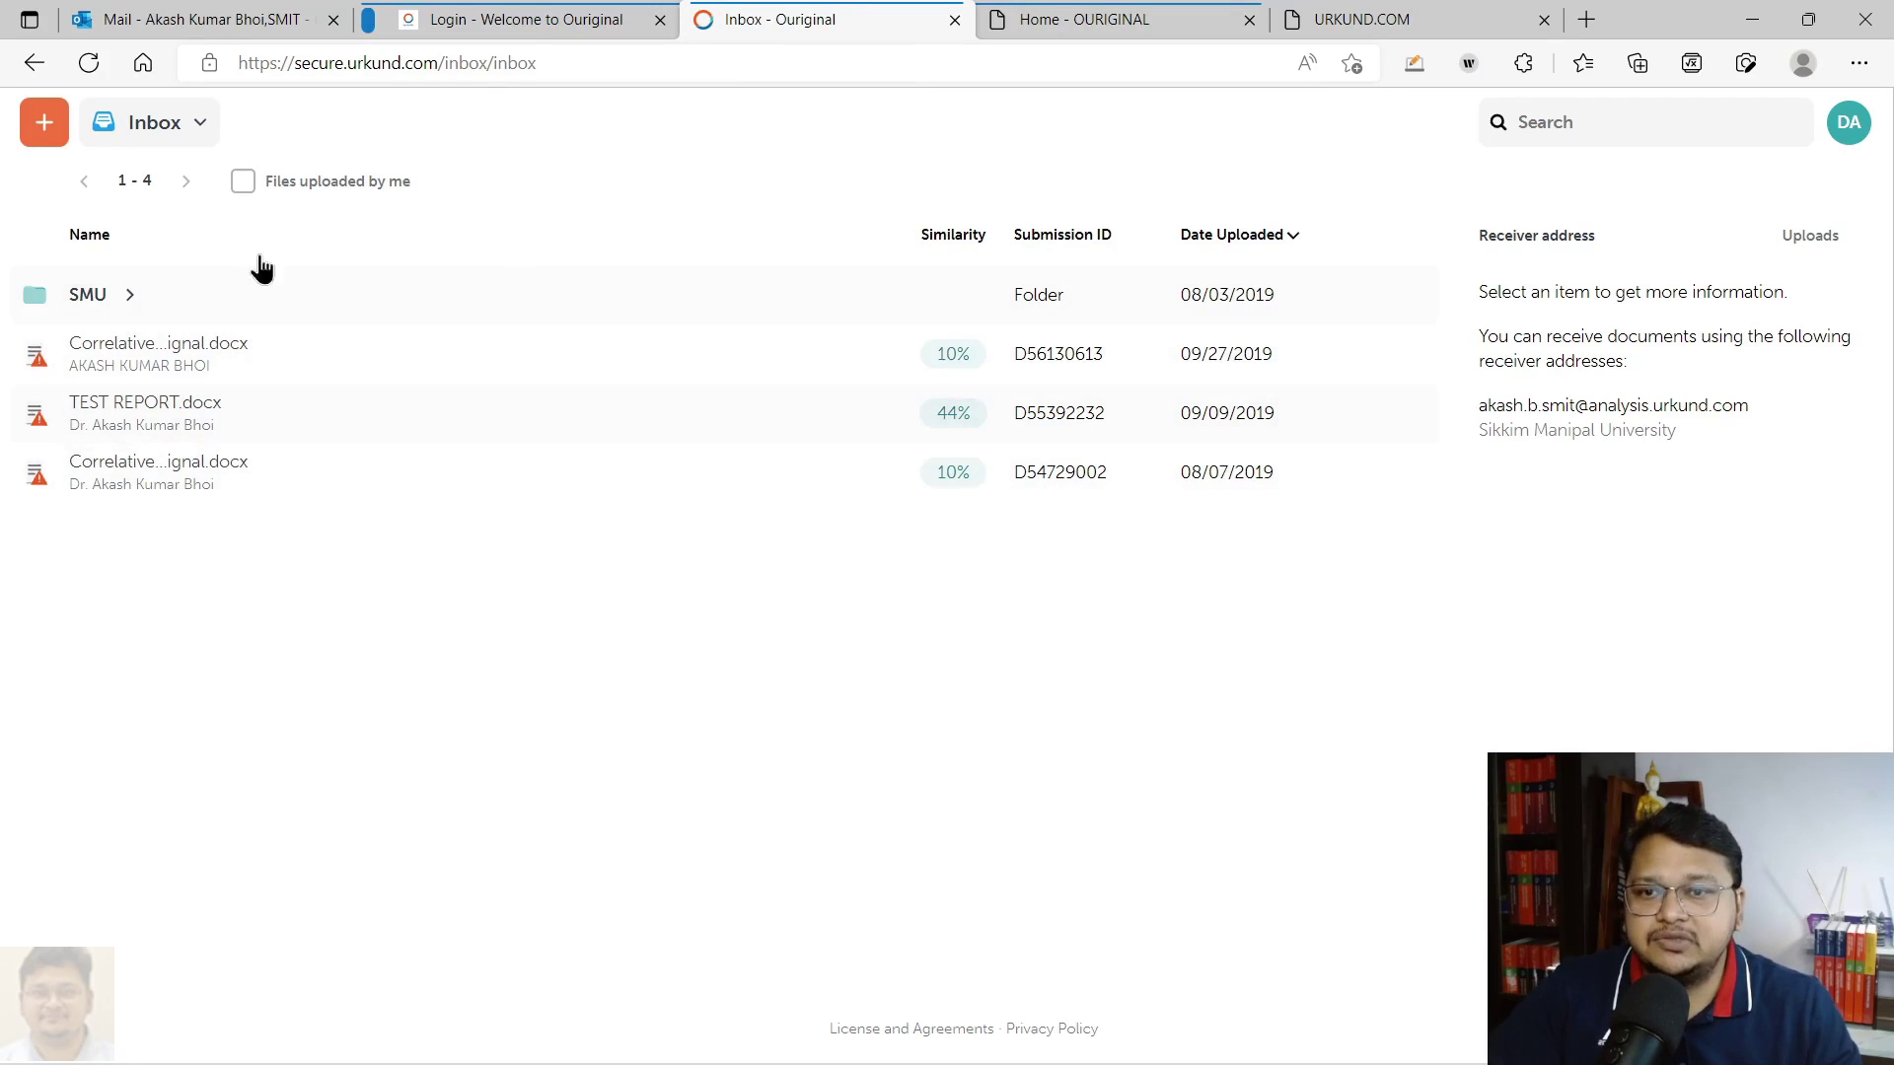
left_click(1075, 18)
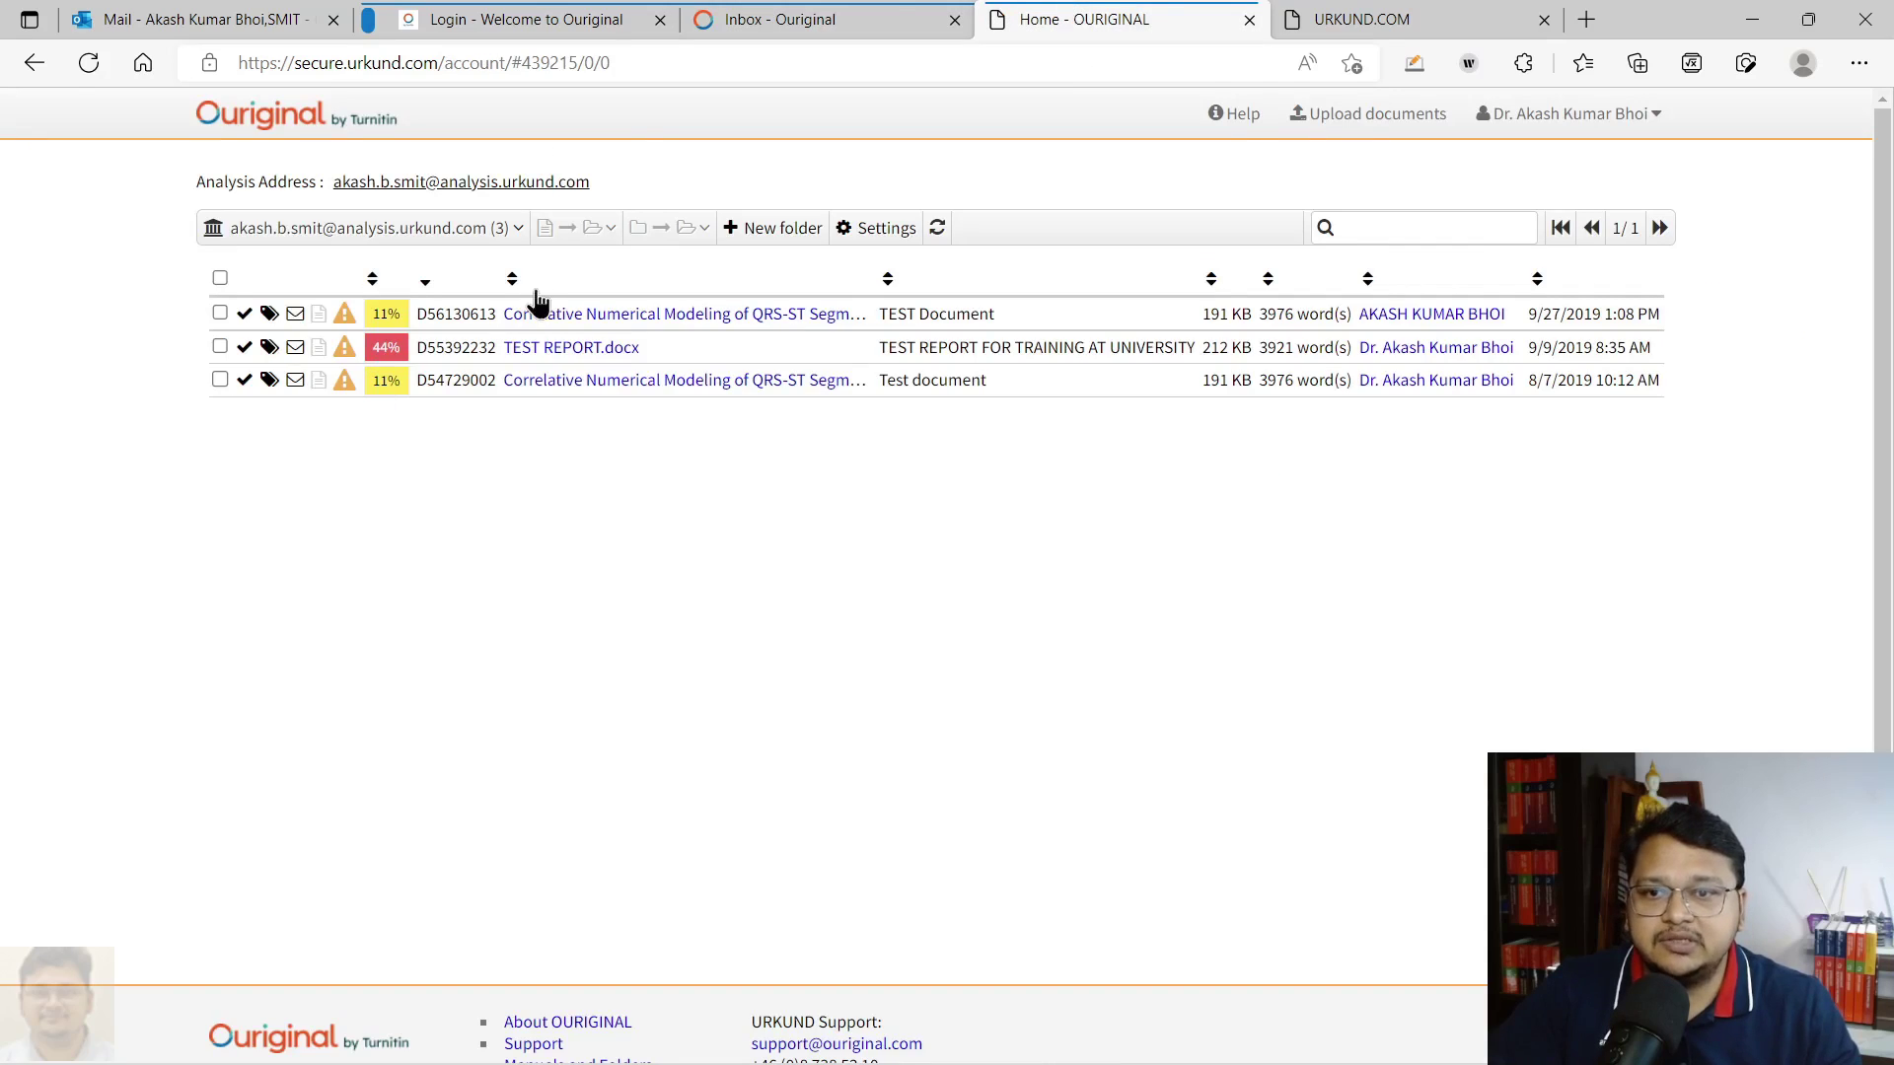
left_click(819, 20)
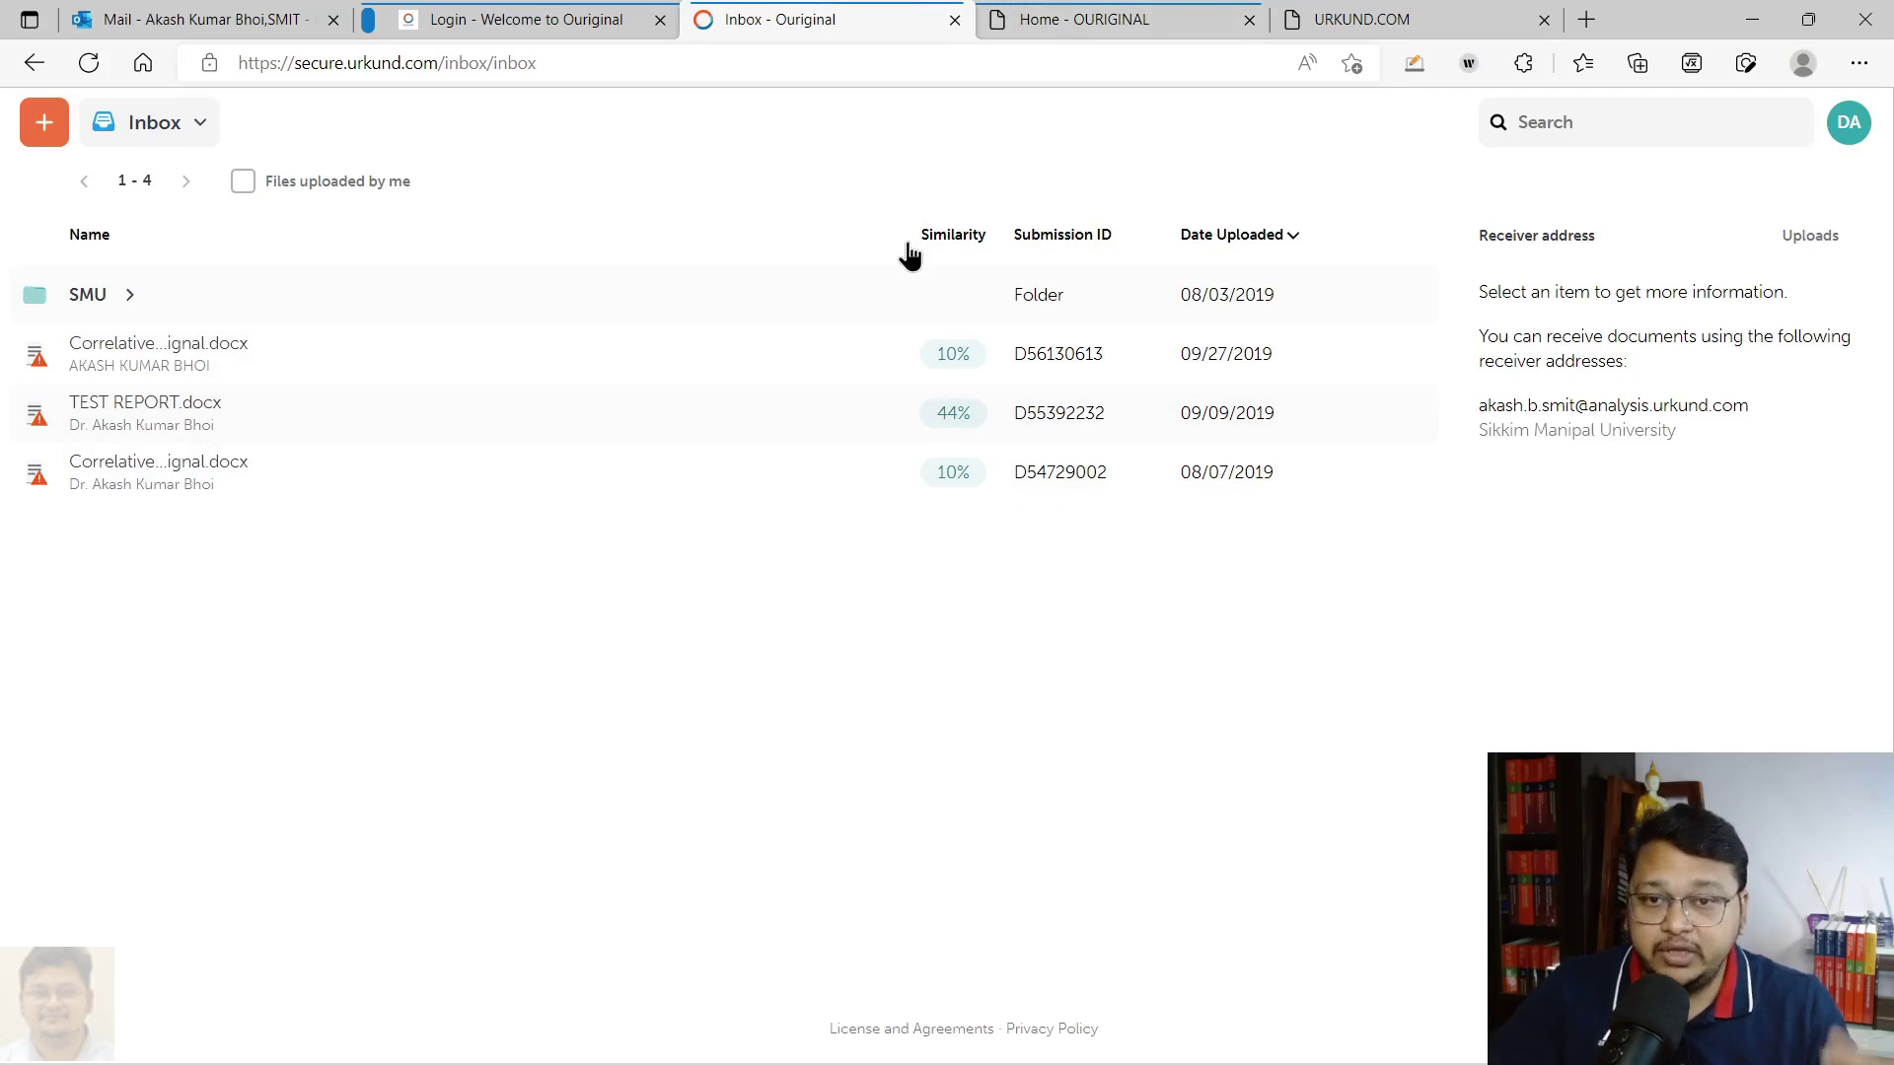
left_click(955, 19)
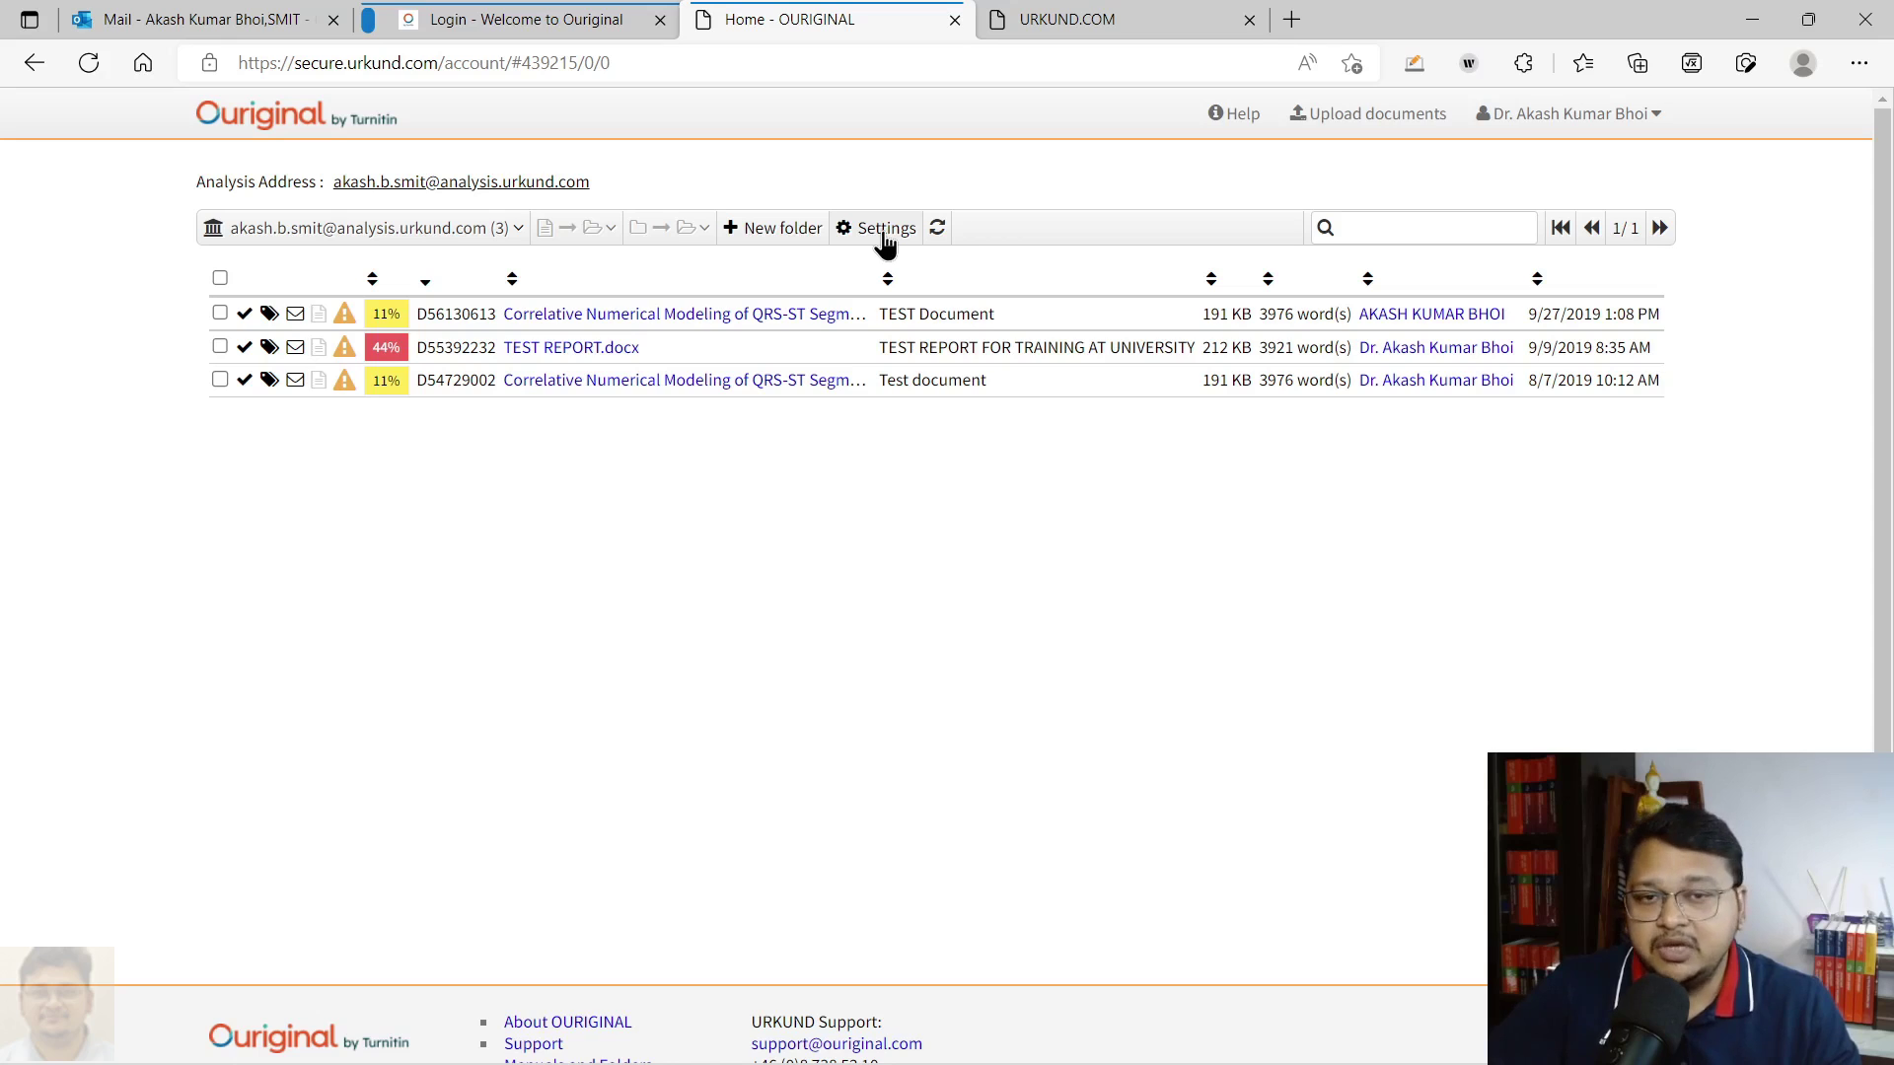
In Settings, leave both URKUND archive search options unticked and apply the changes with Update
left_click(884, 236)
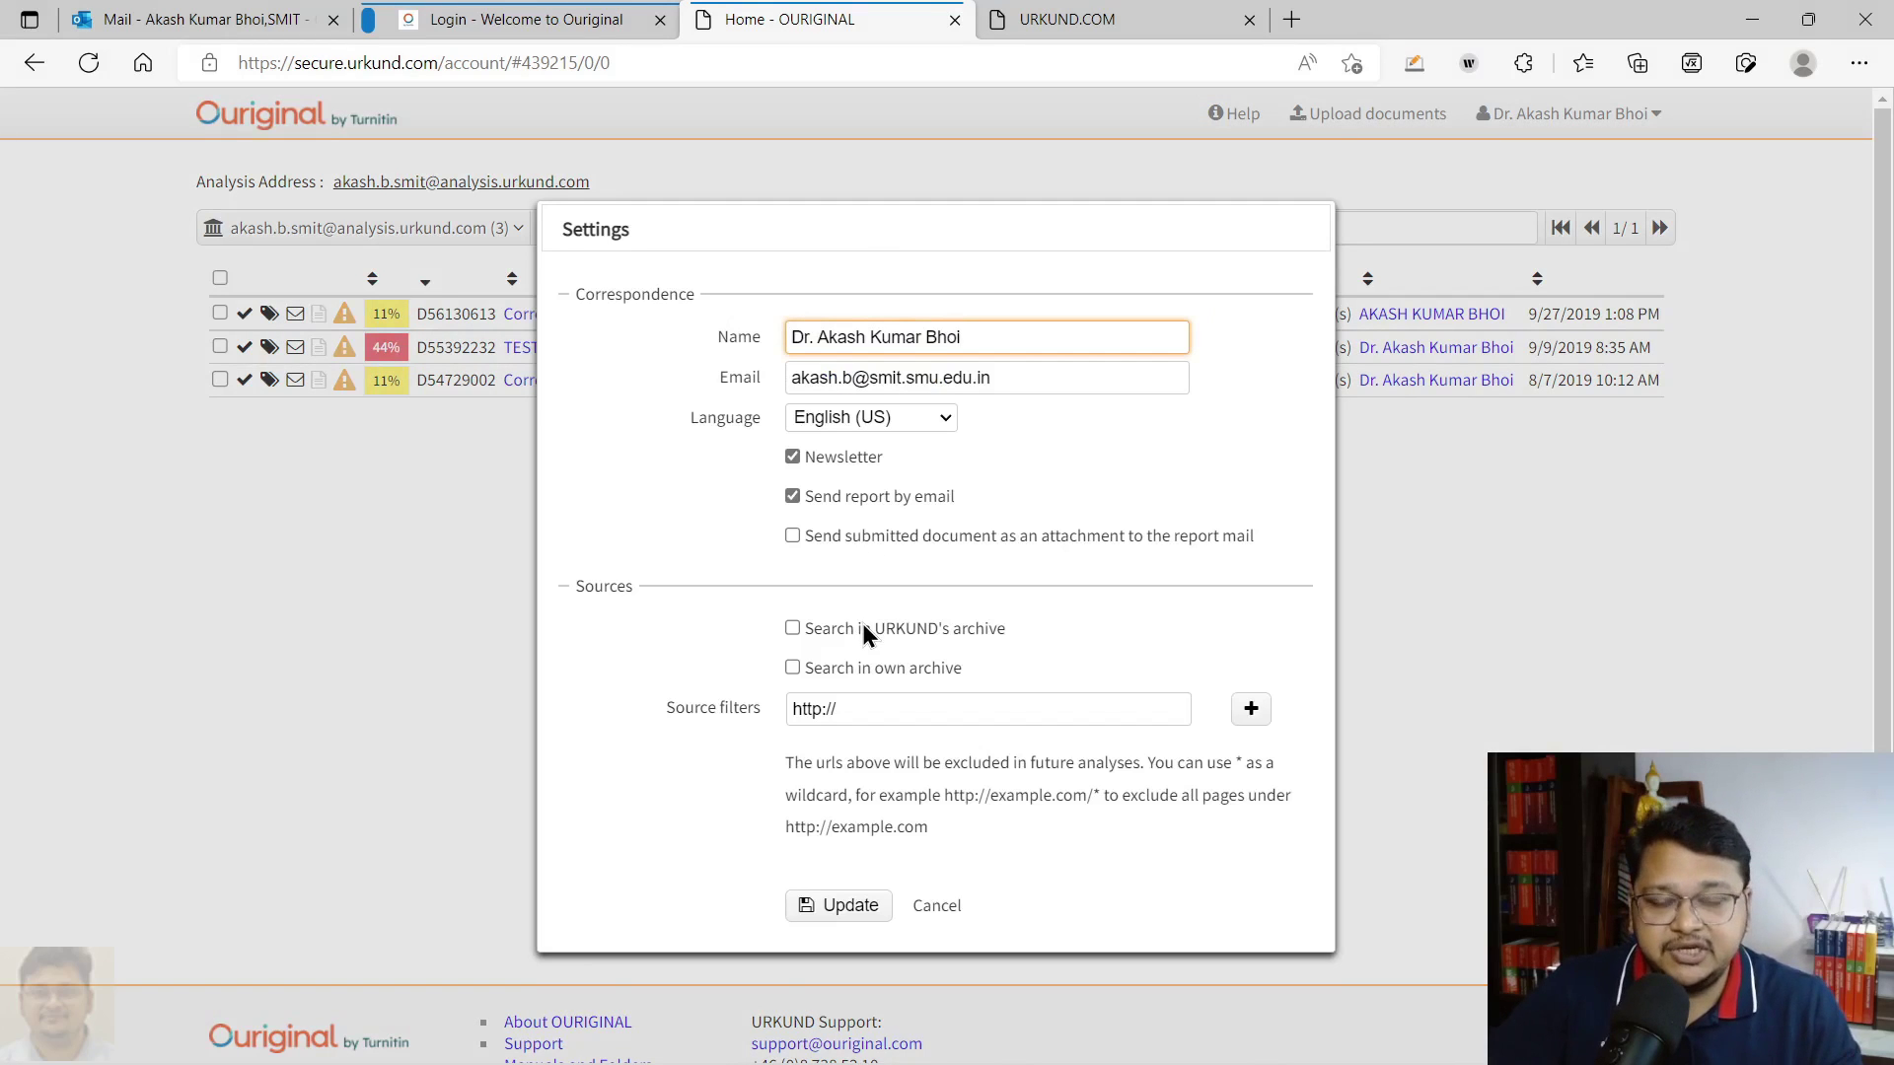
left_click(792, 628)
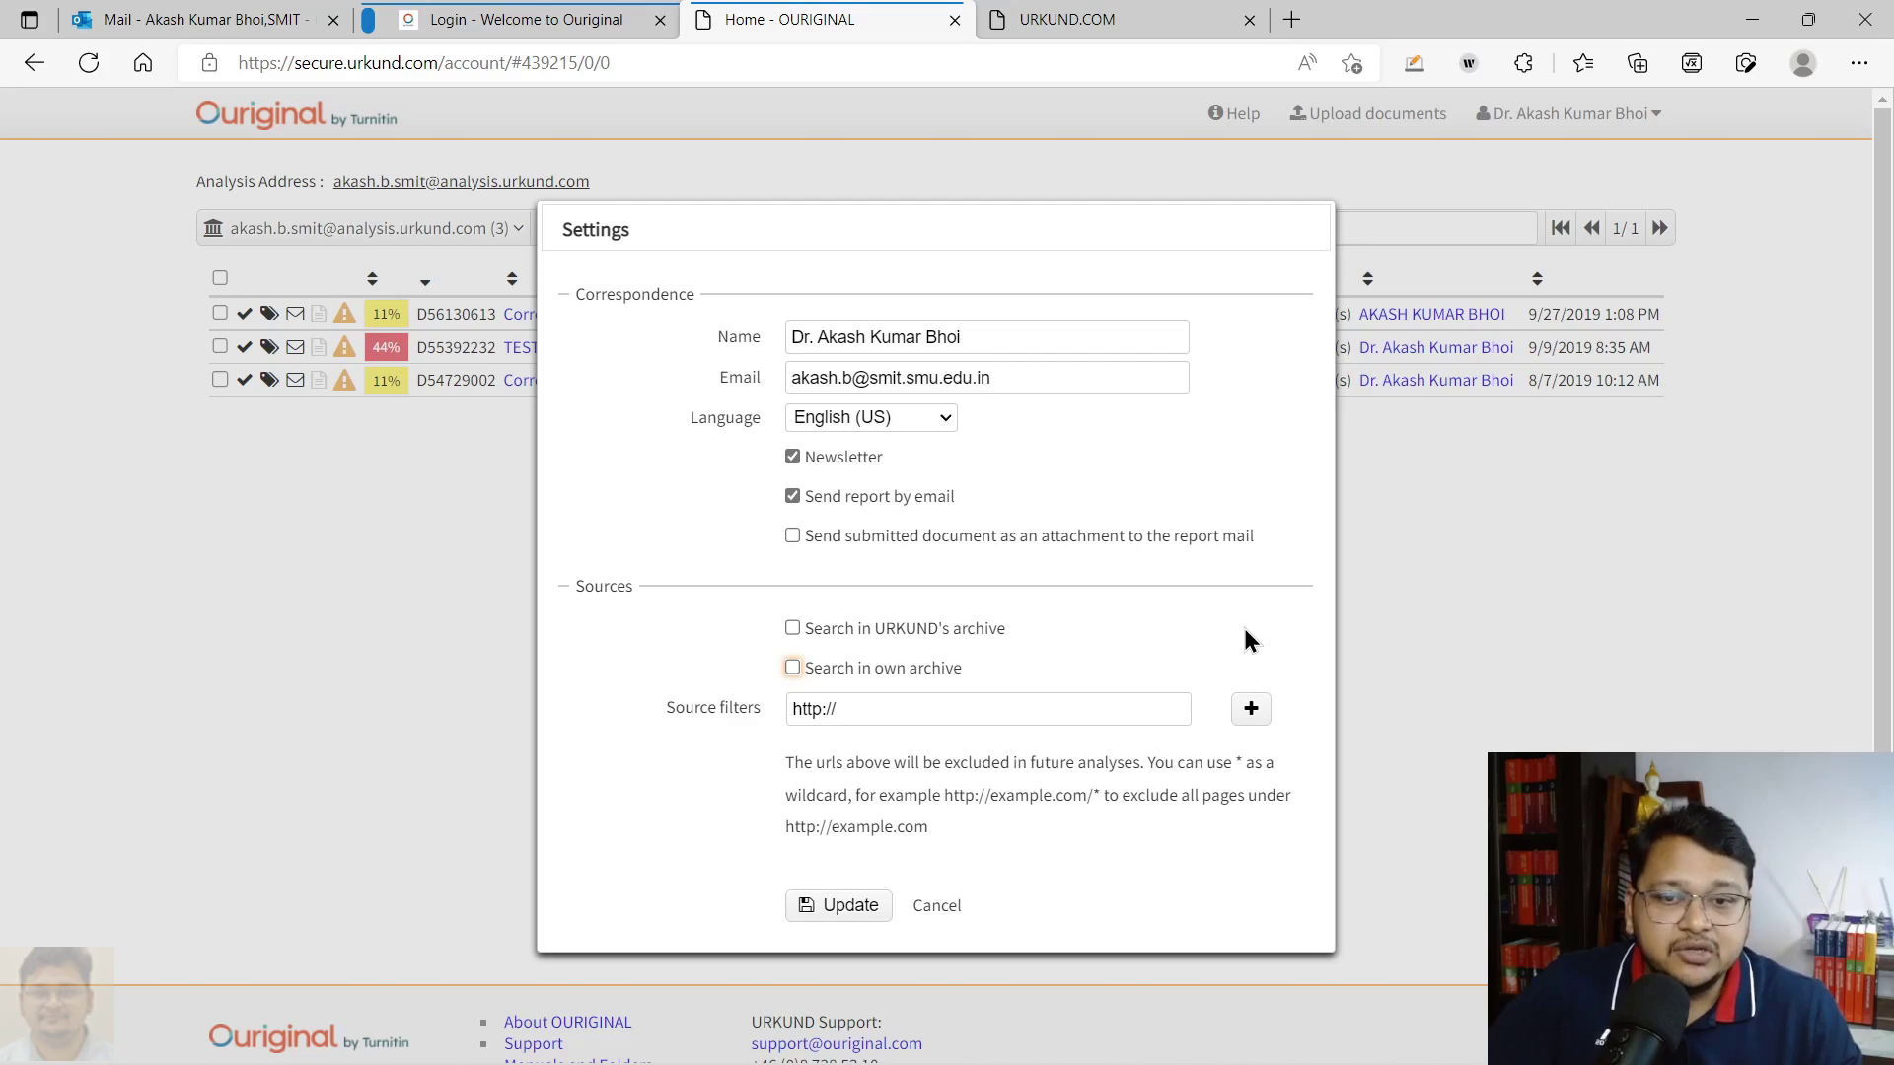
left_click(801, 641)
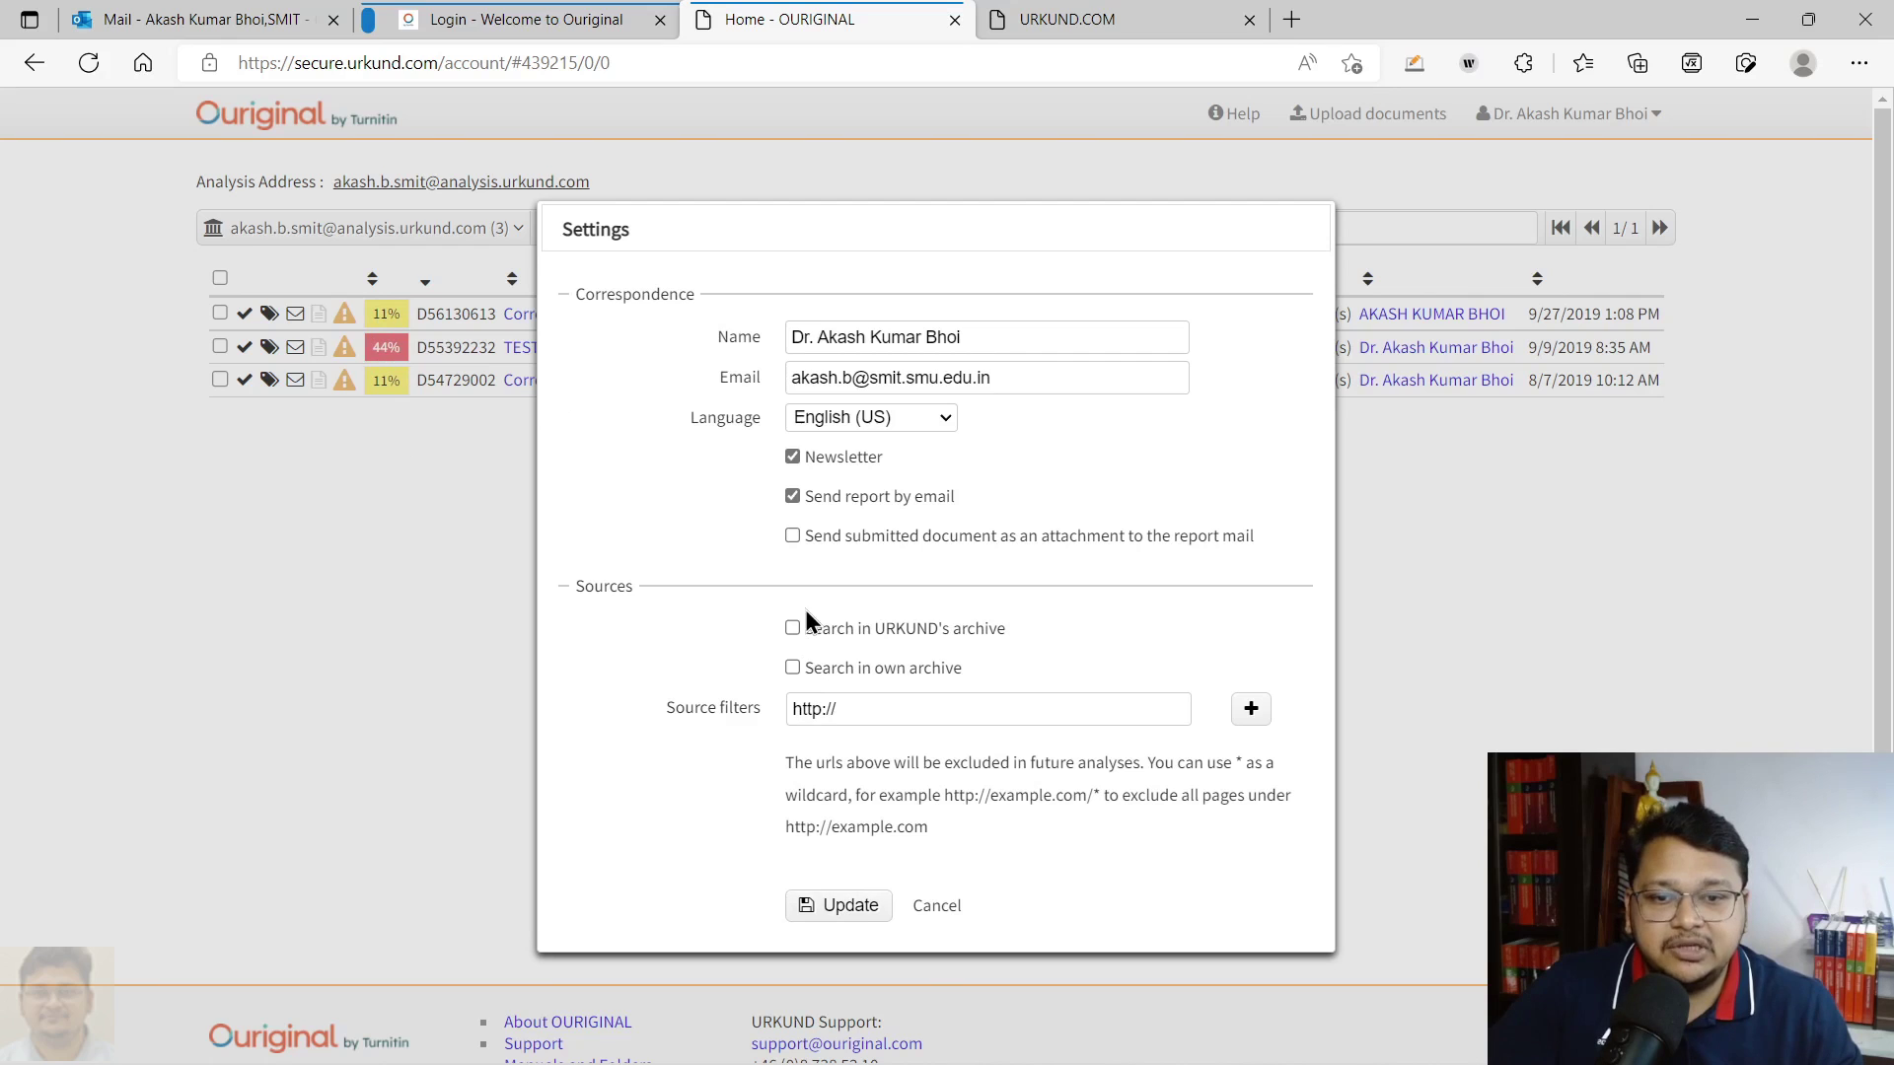
left_click(837, 907)
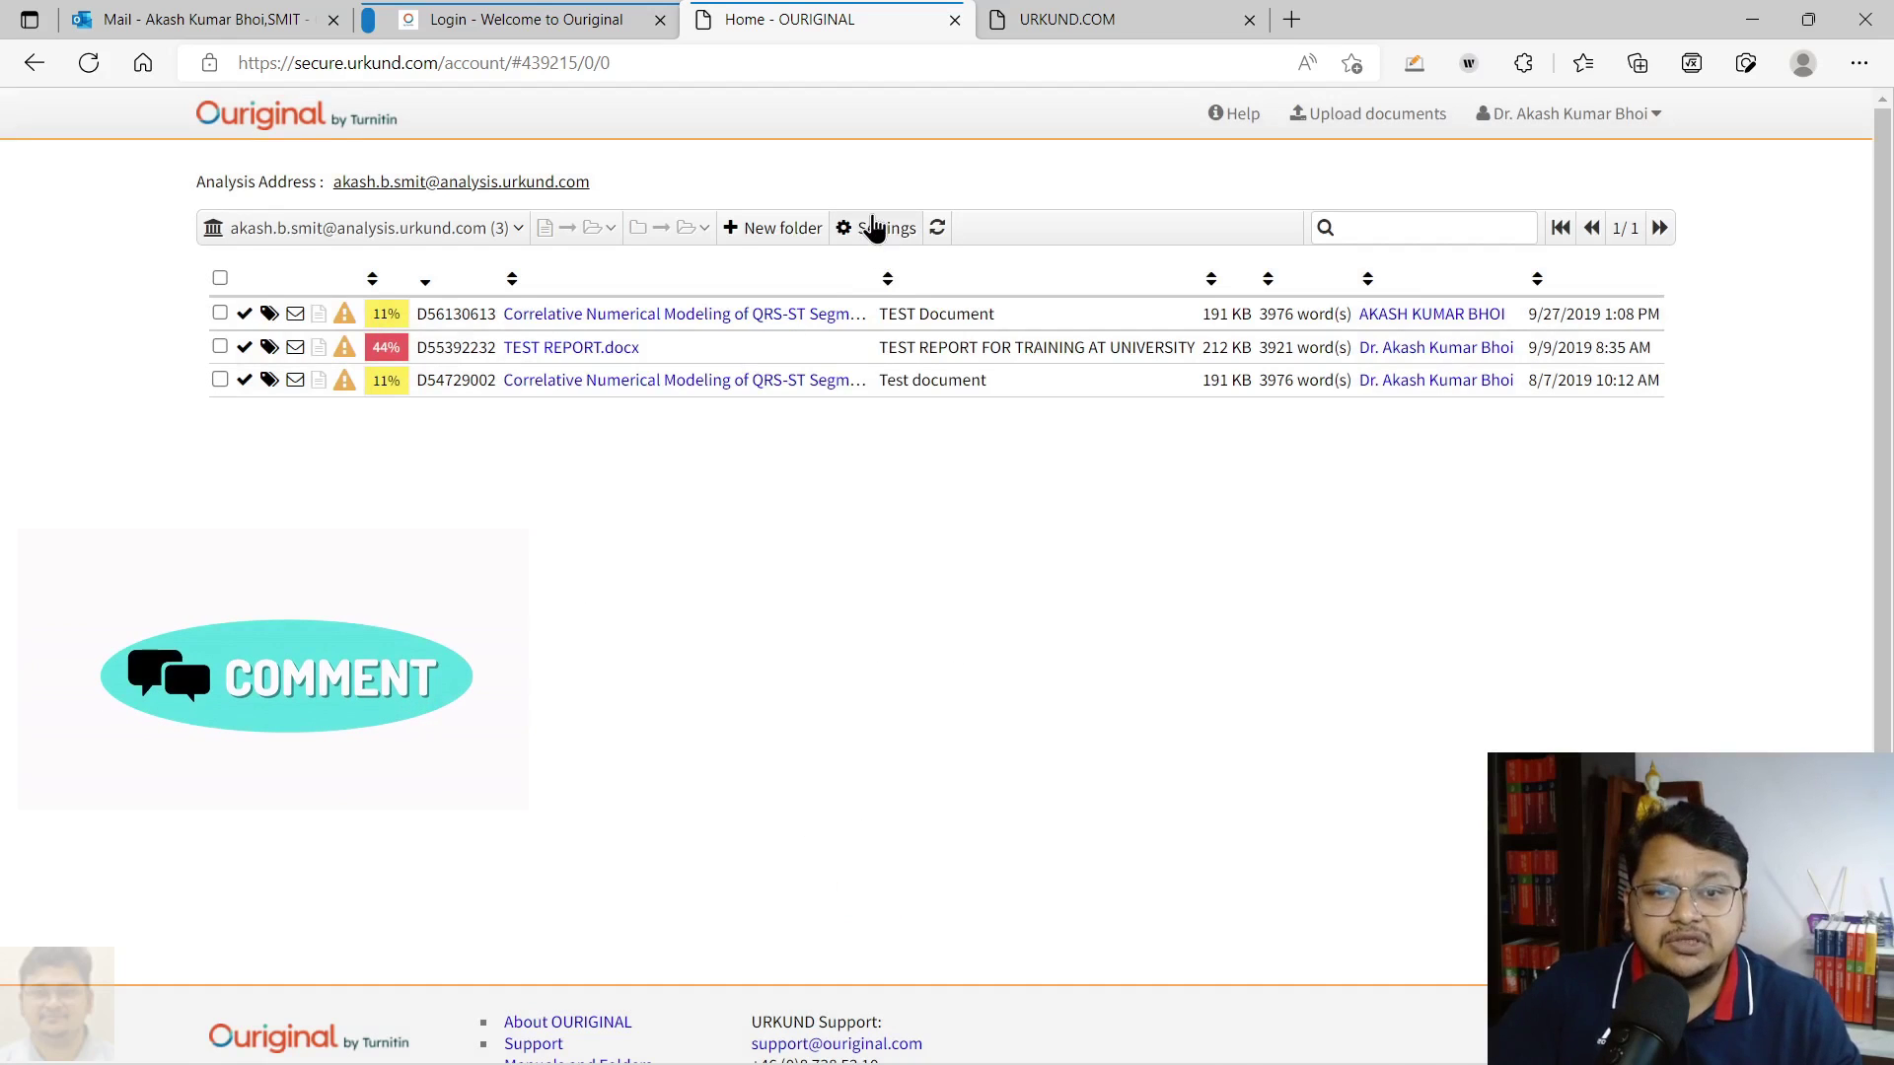
left_click(873, 230)
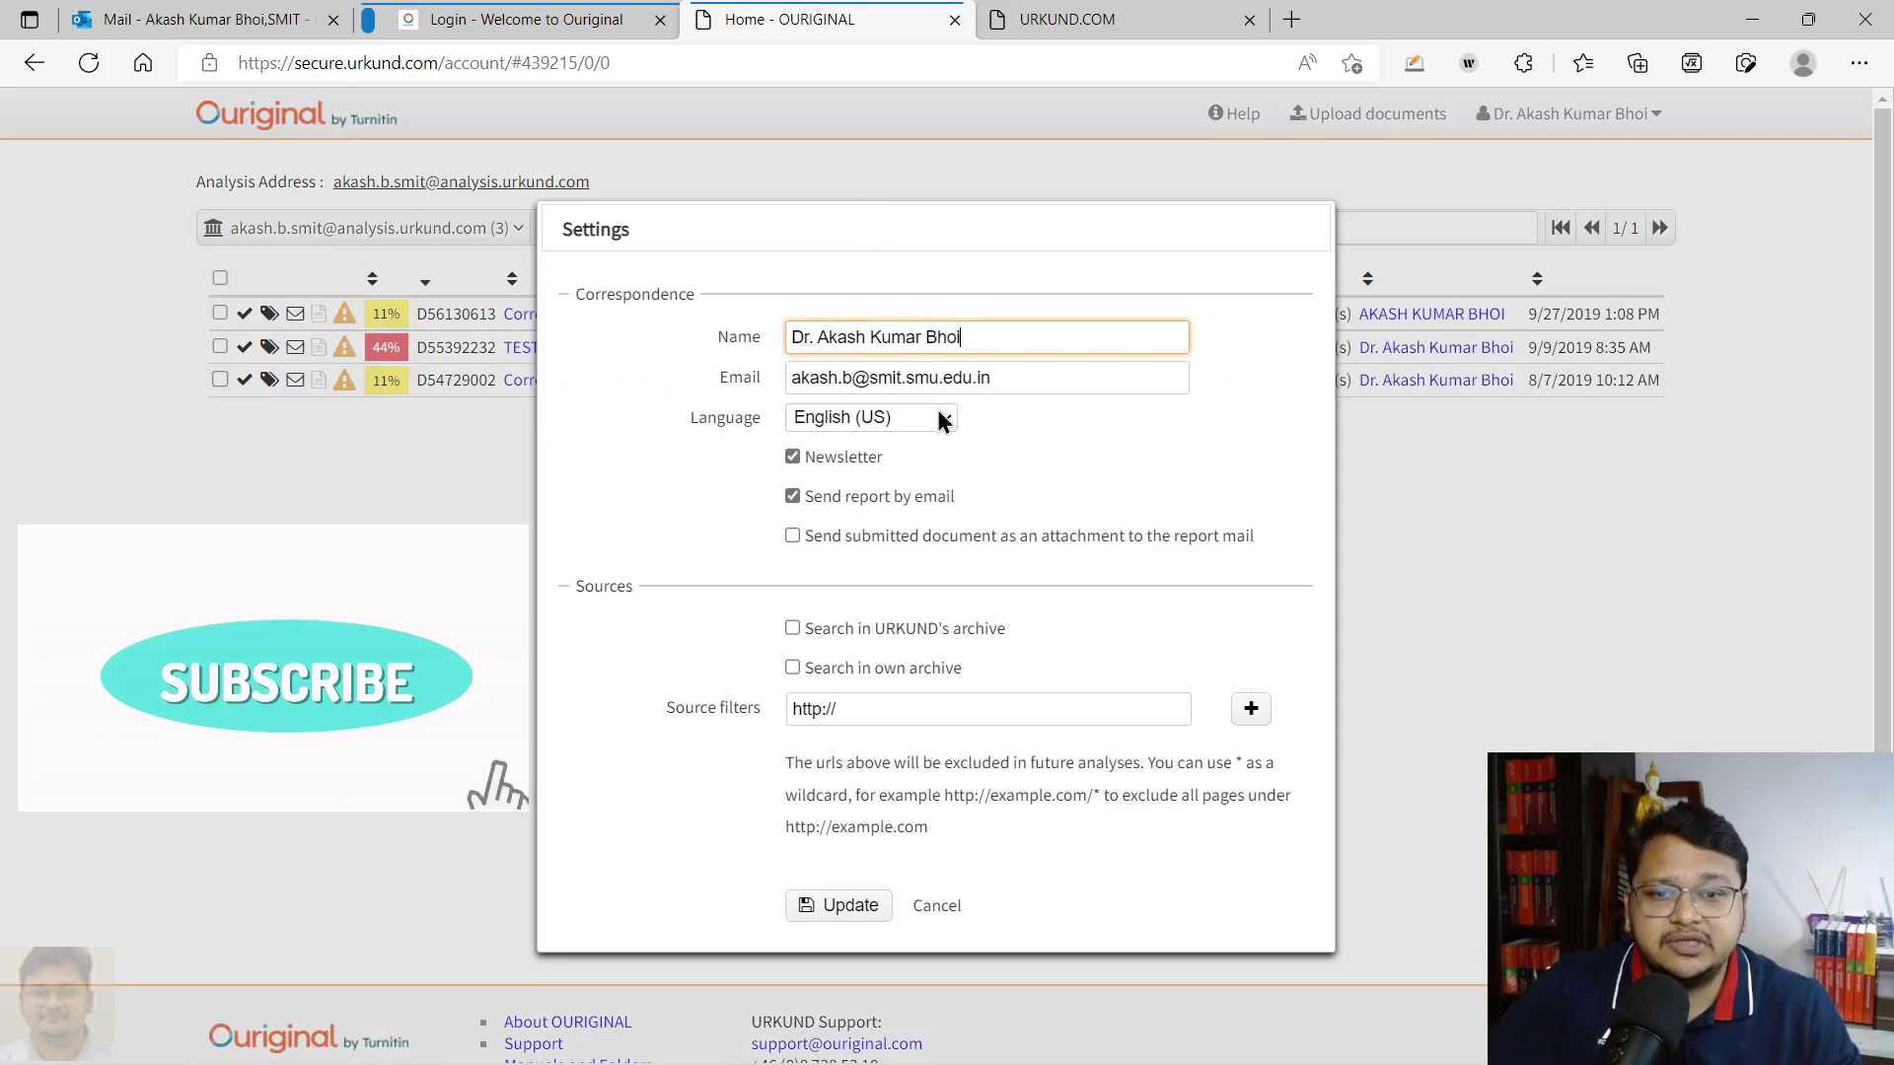
left_click(848, 907)
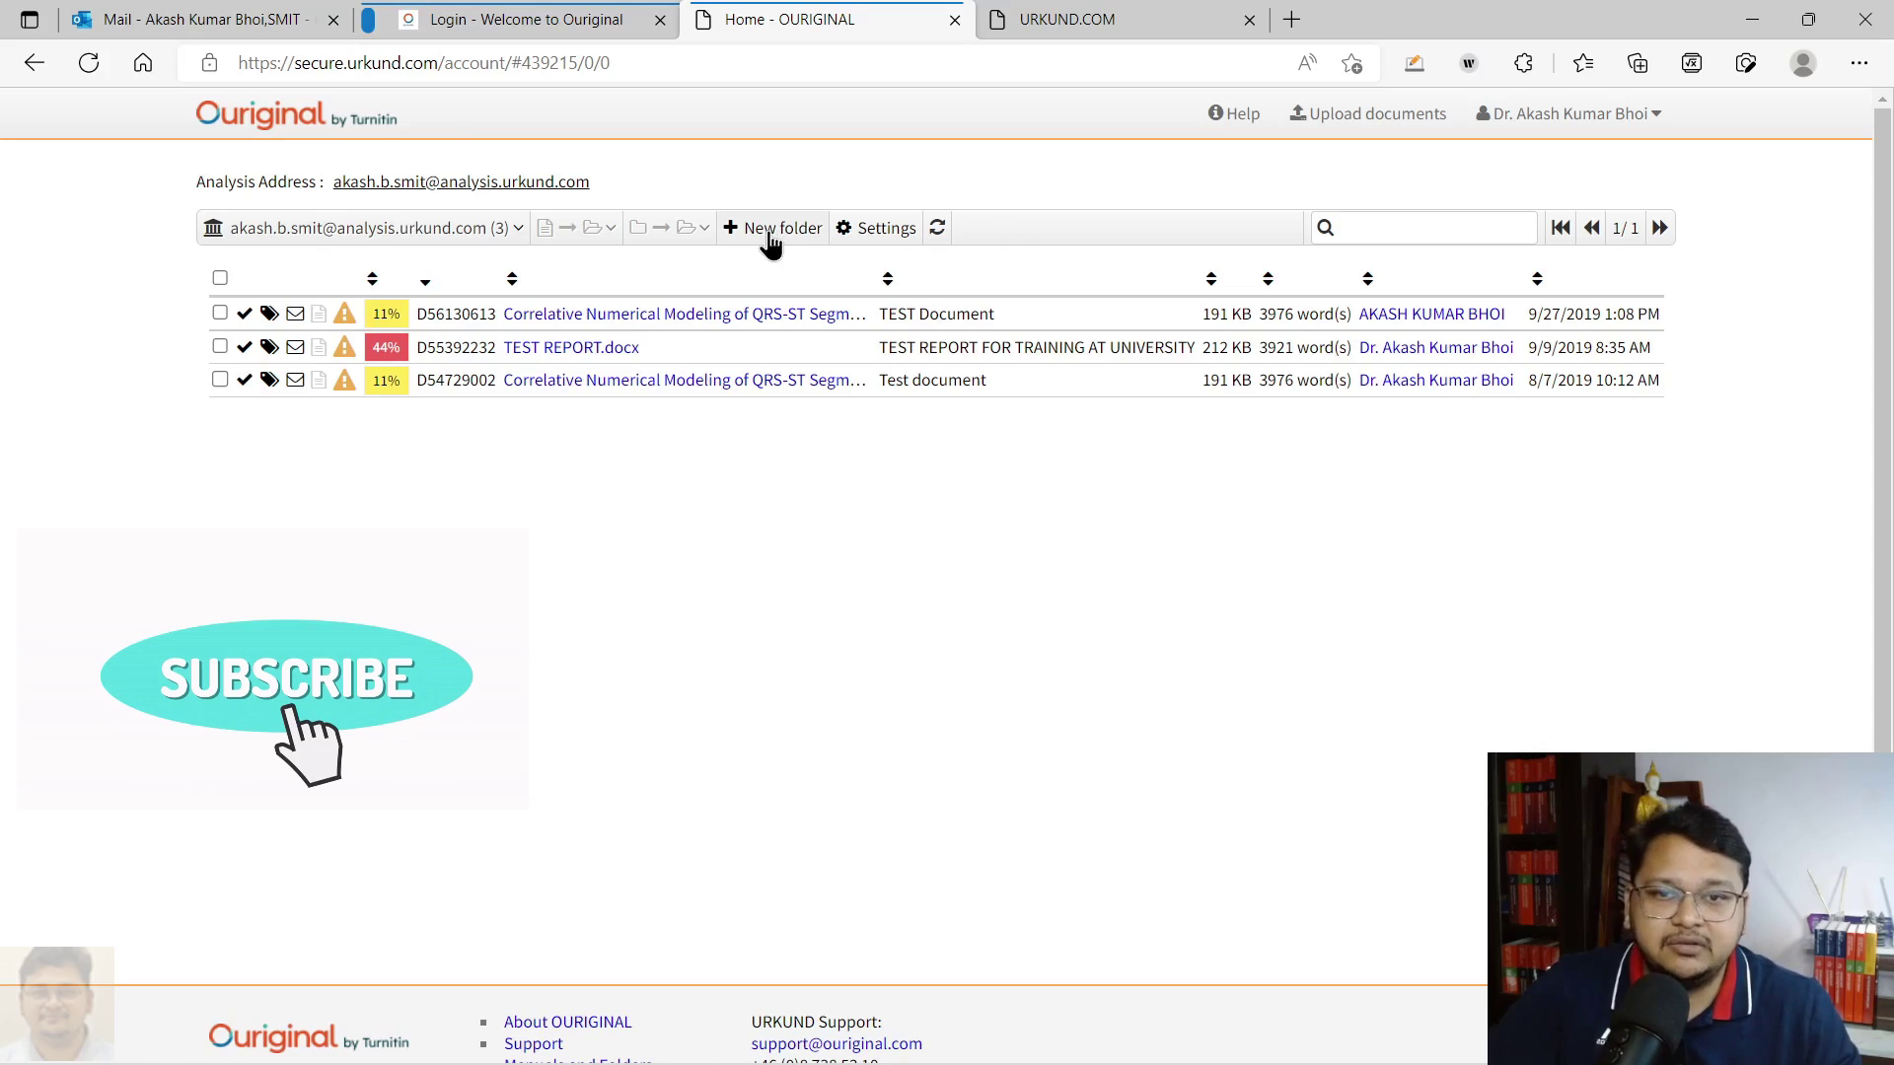
left_click(774, 232)
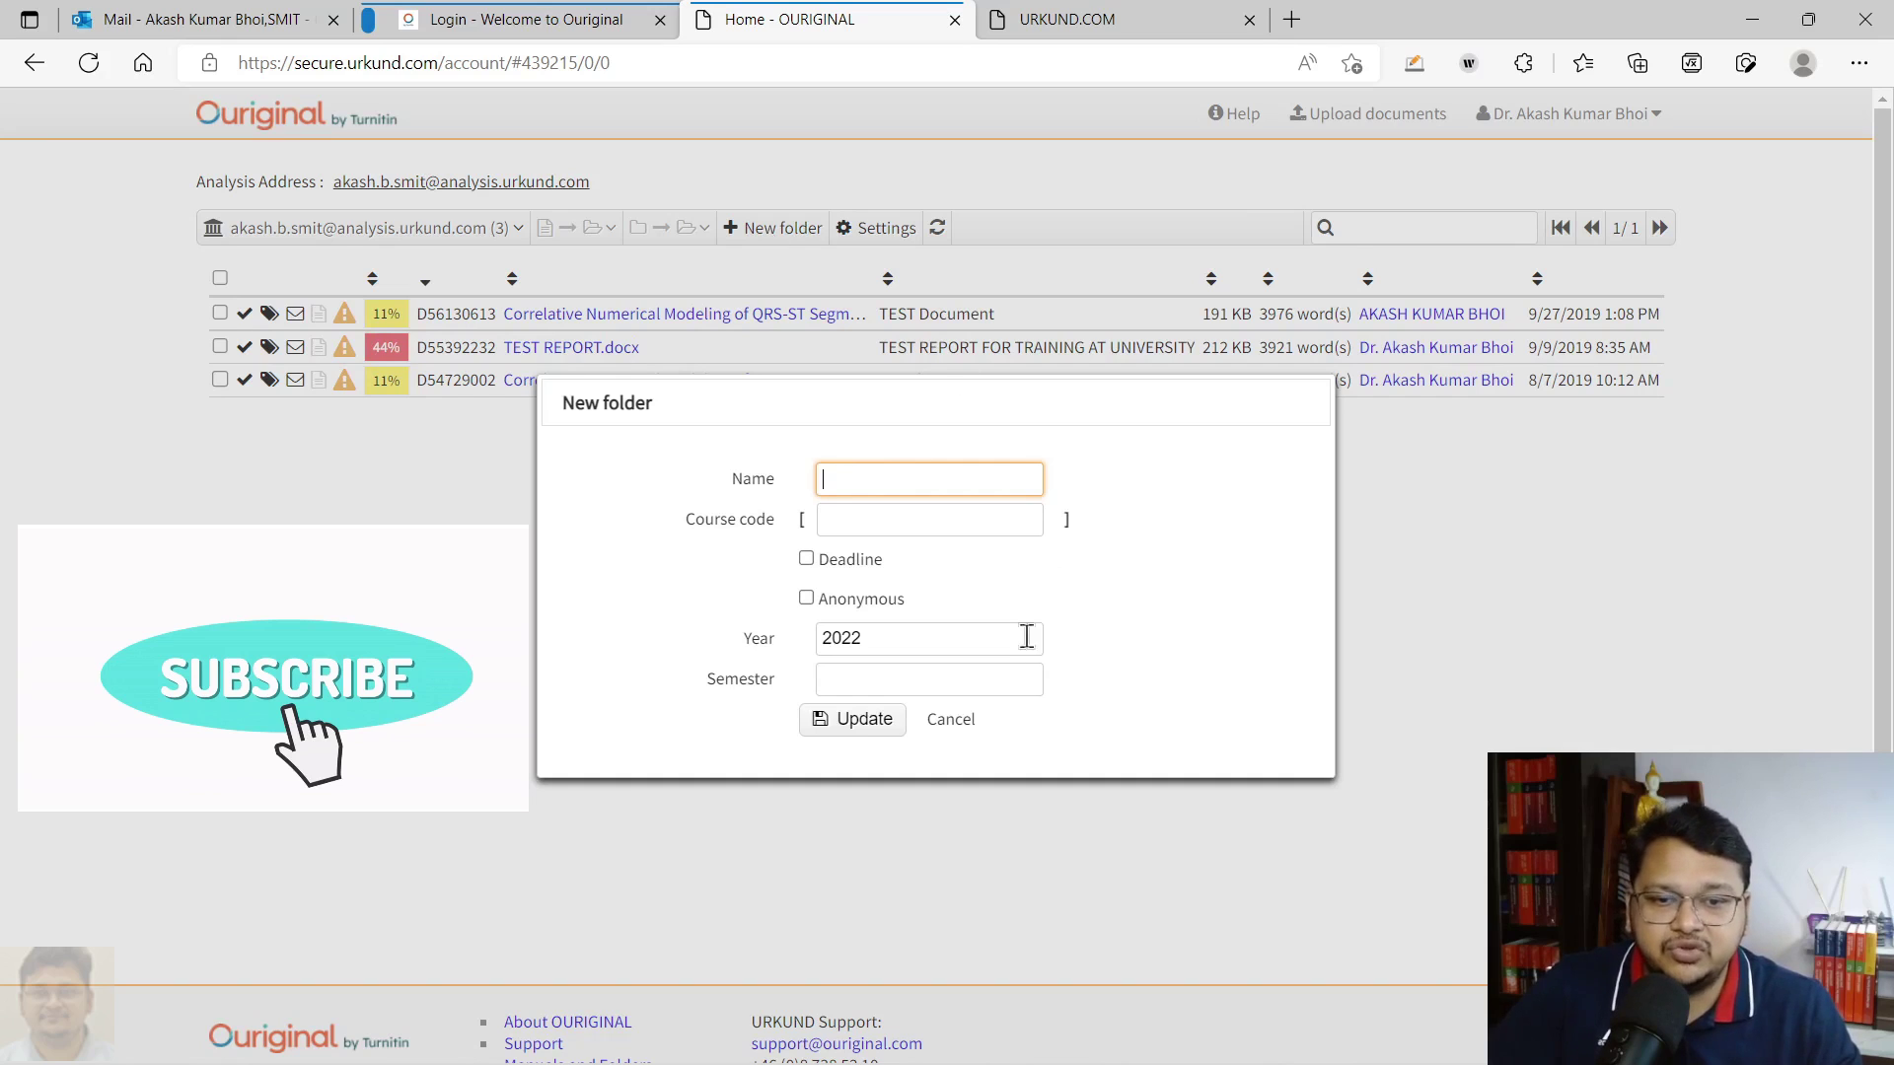
left_click(961, 726)
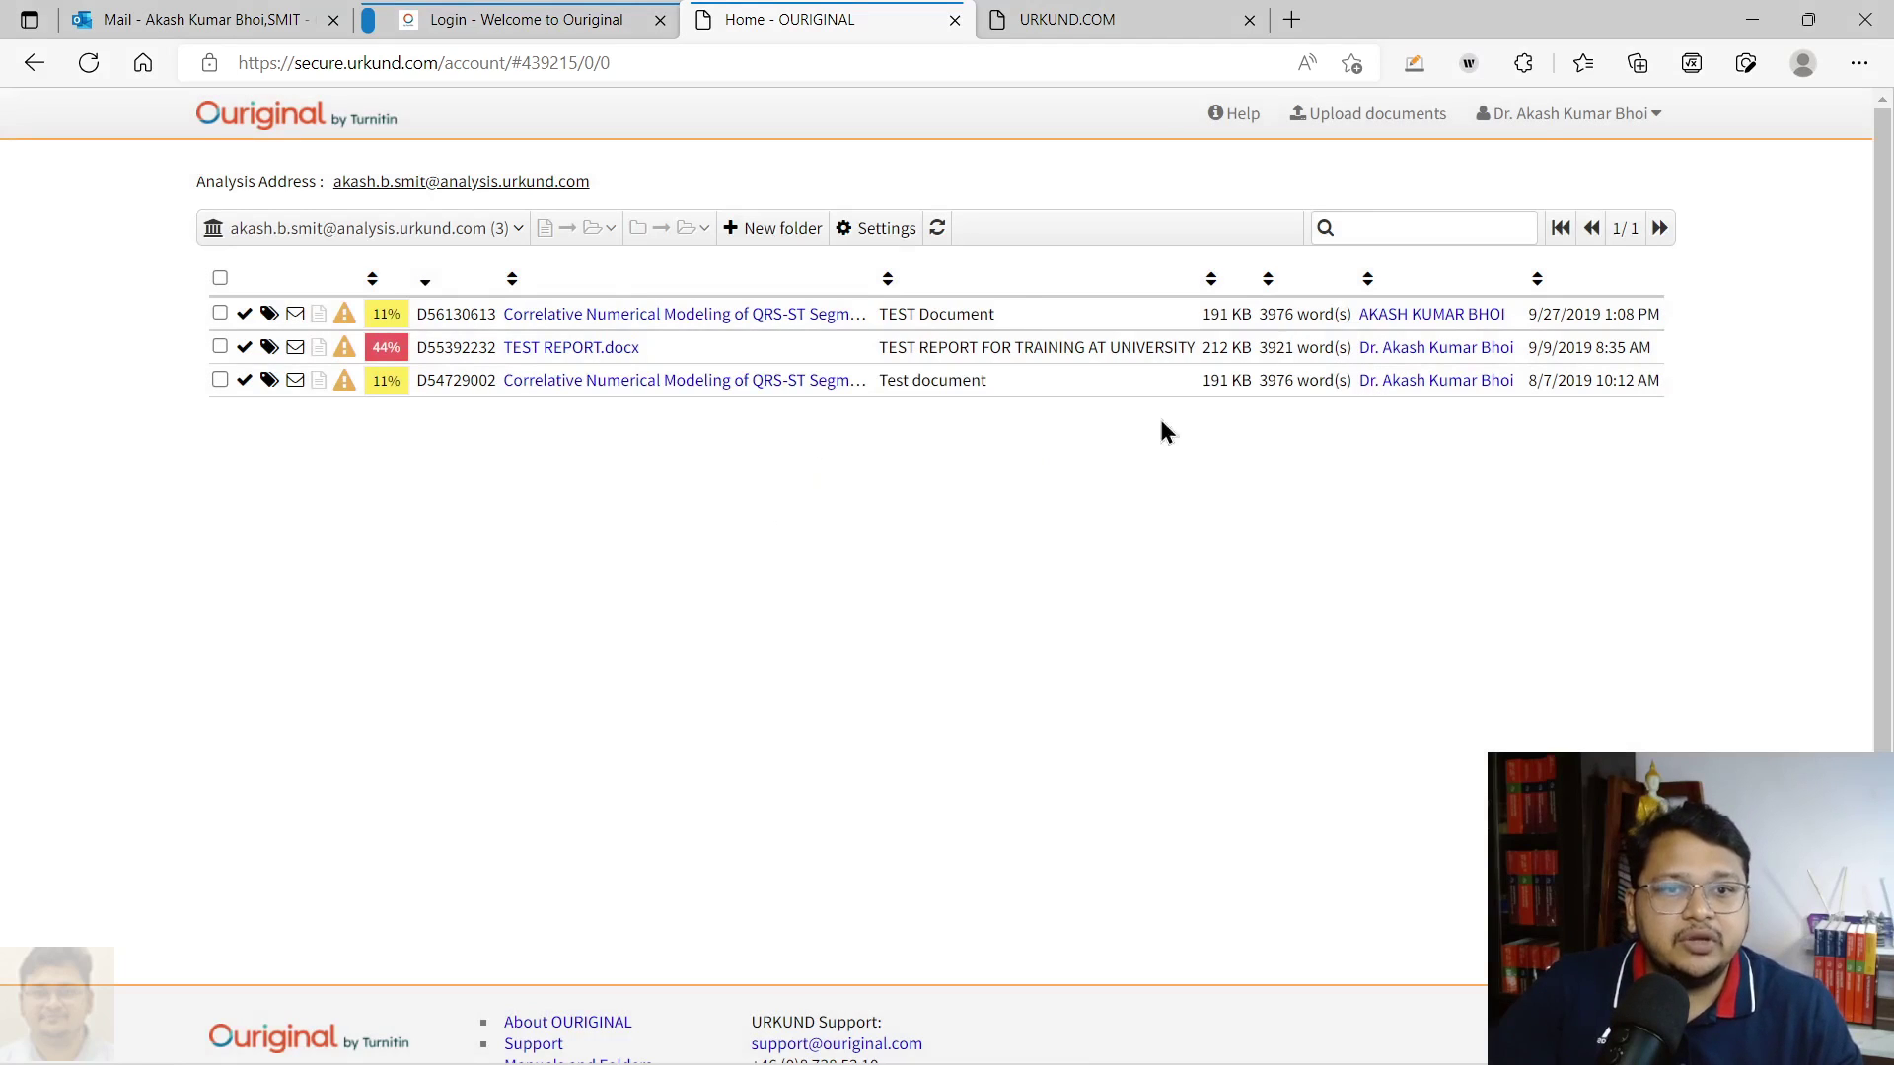
Open the Upload documents form and choose the account's analysis address as receiver
left_click(1343, 131)
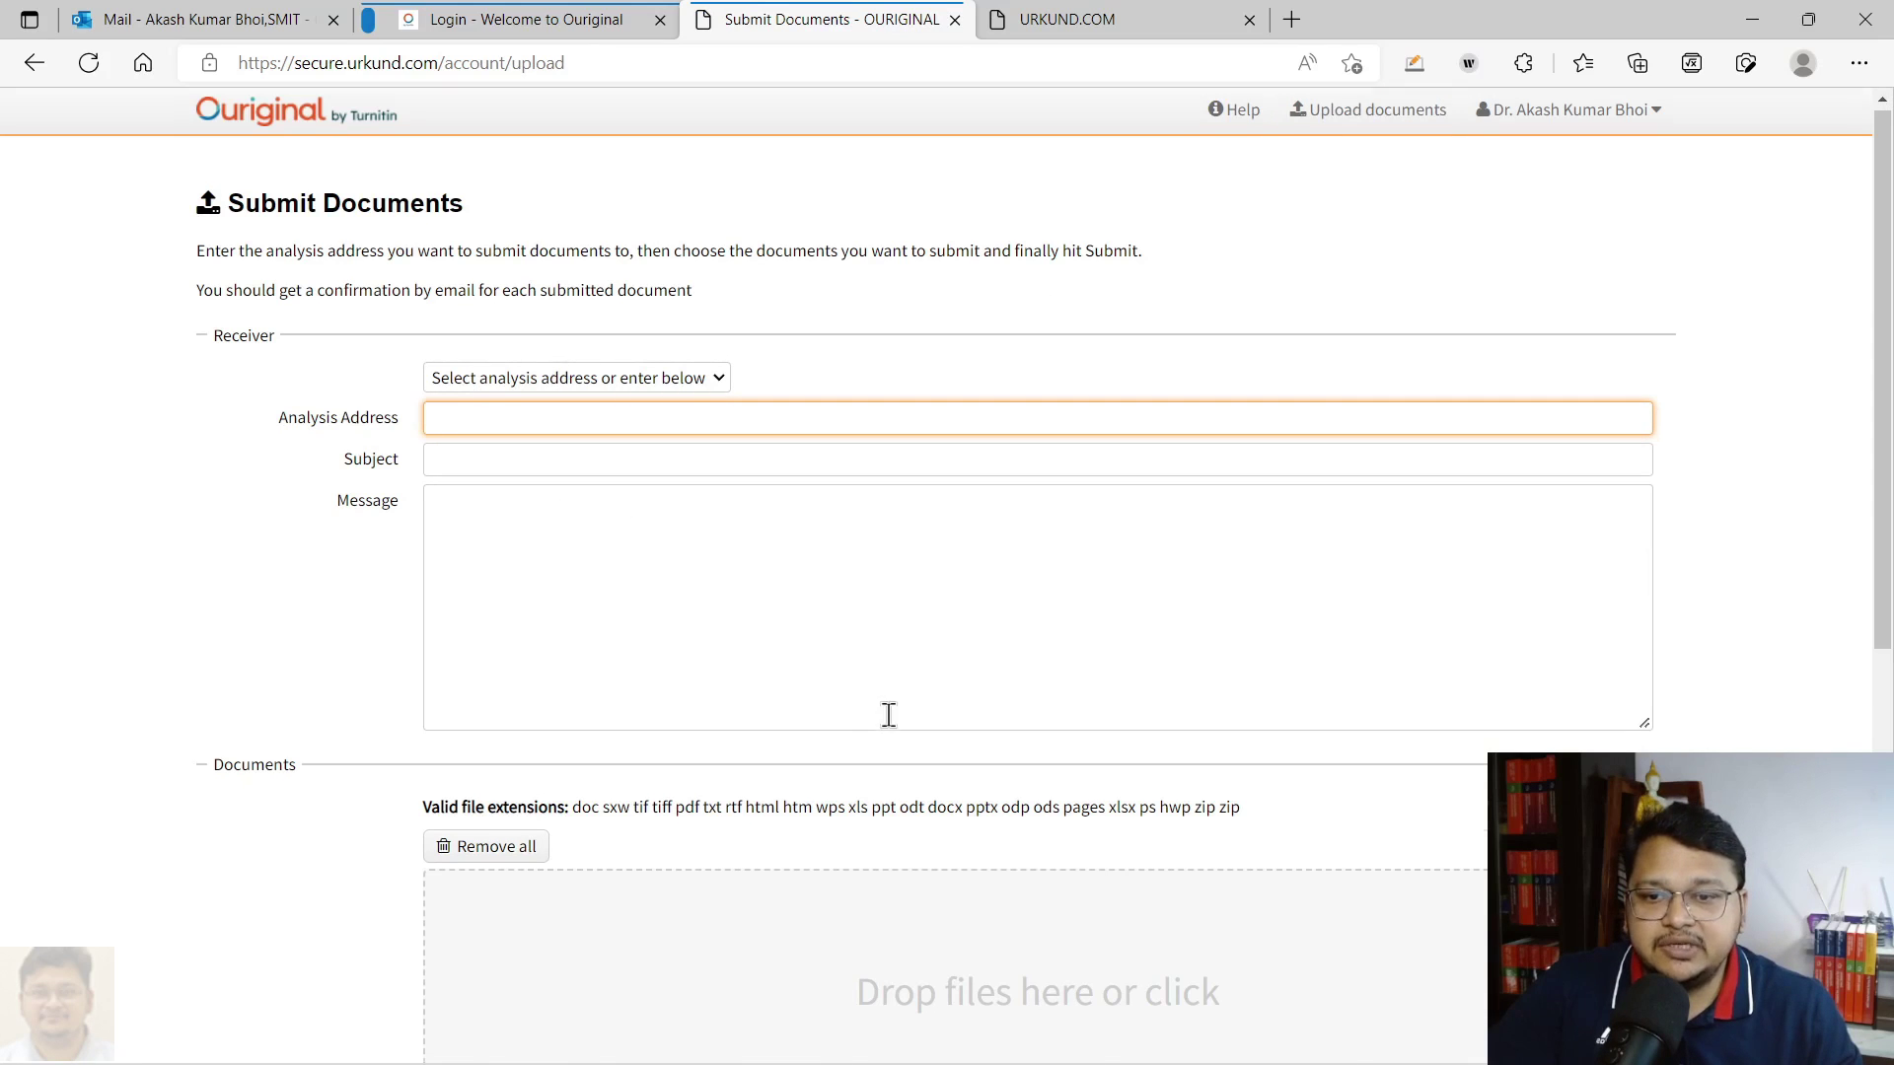
scroll(883, 690, "down", 5)
scroll(885, 601, "up", 5)
scroll(888, 481, "down", 4)
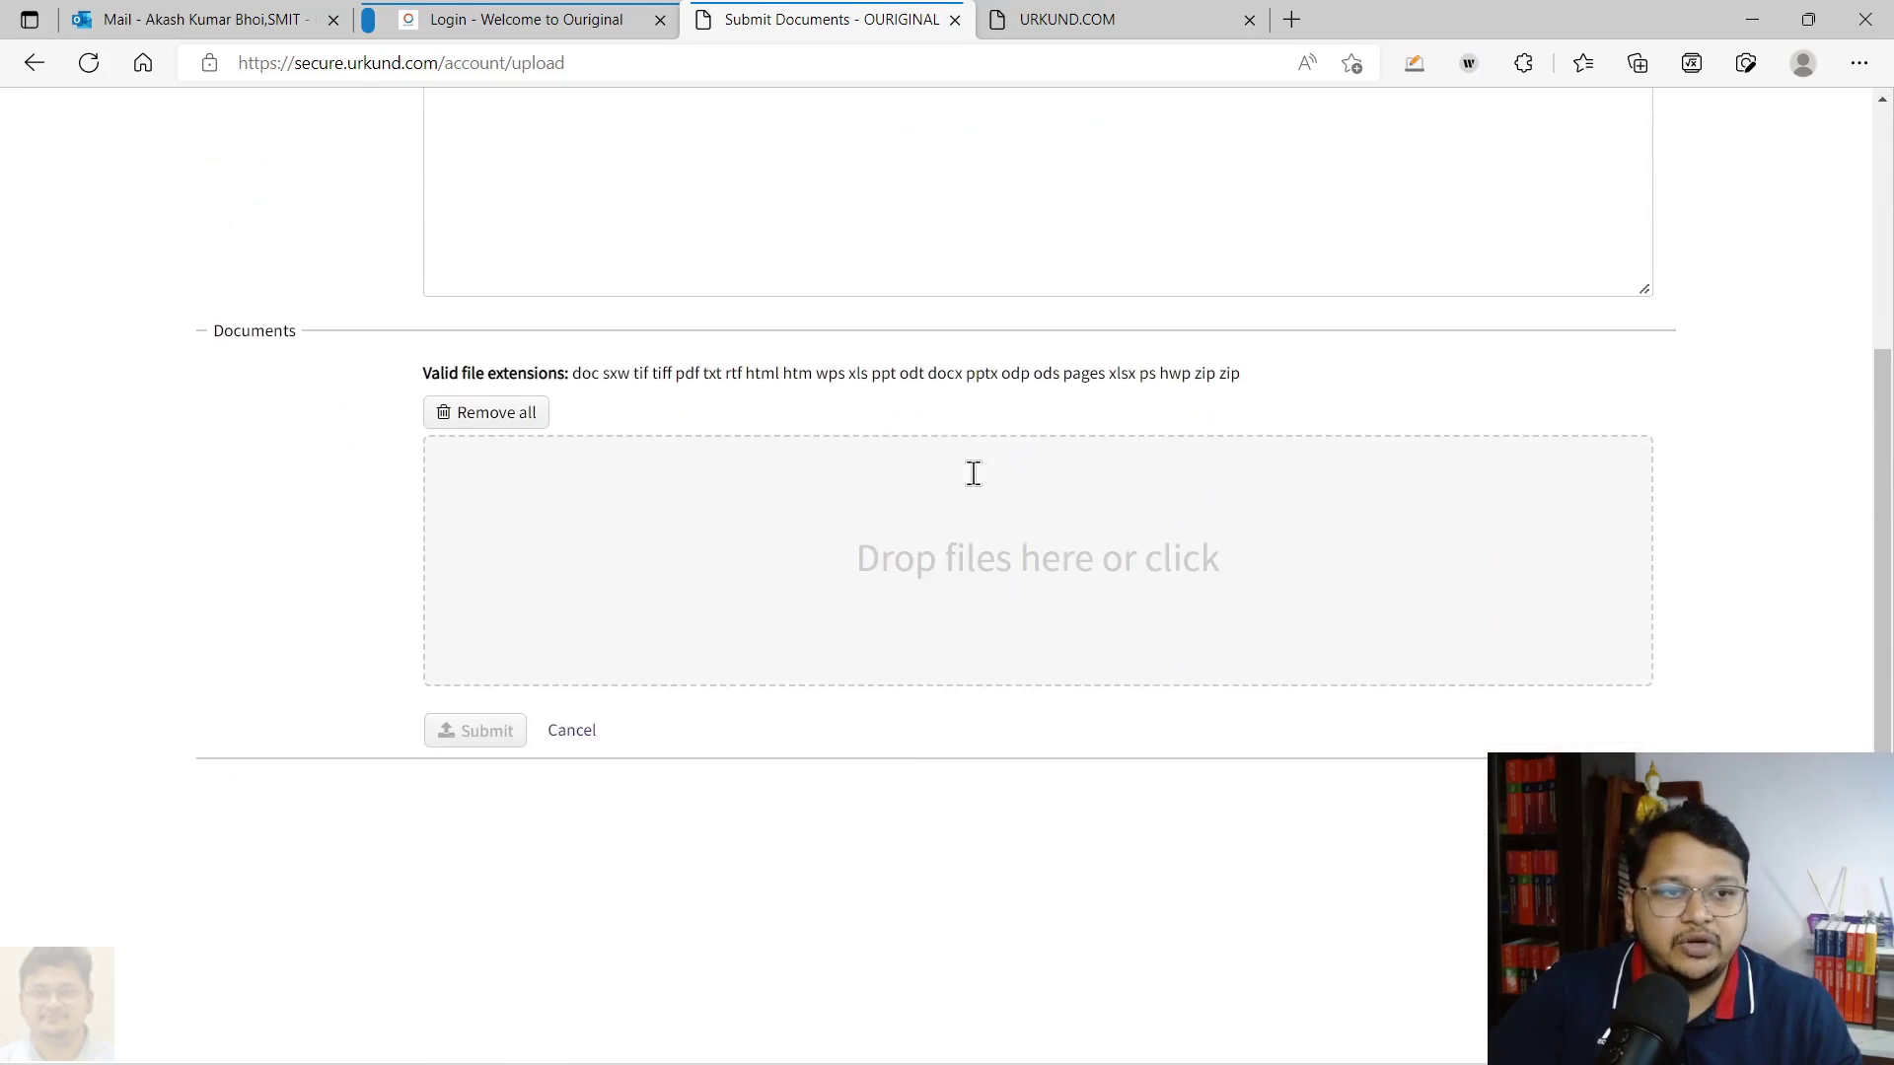
scroll(975, 493, "up", 4)
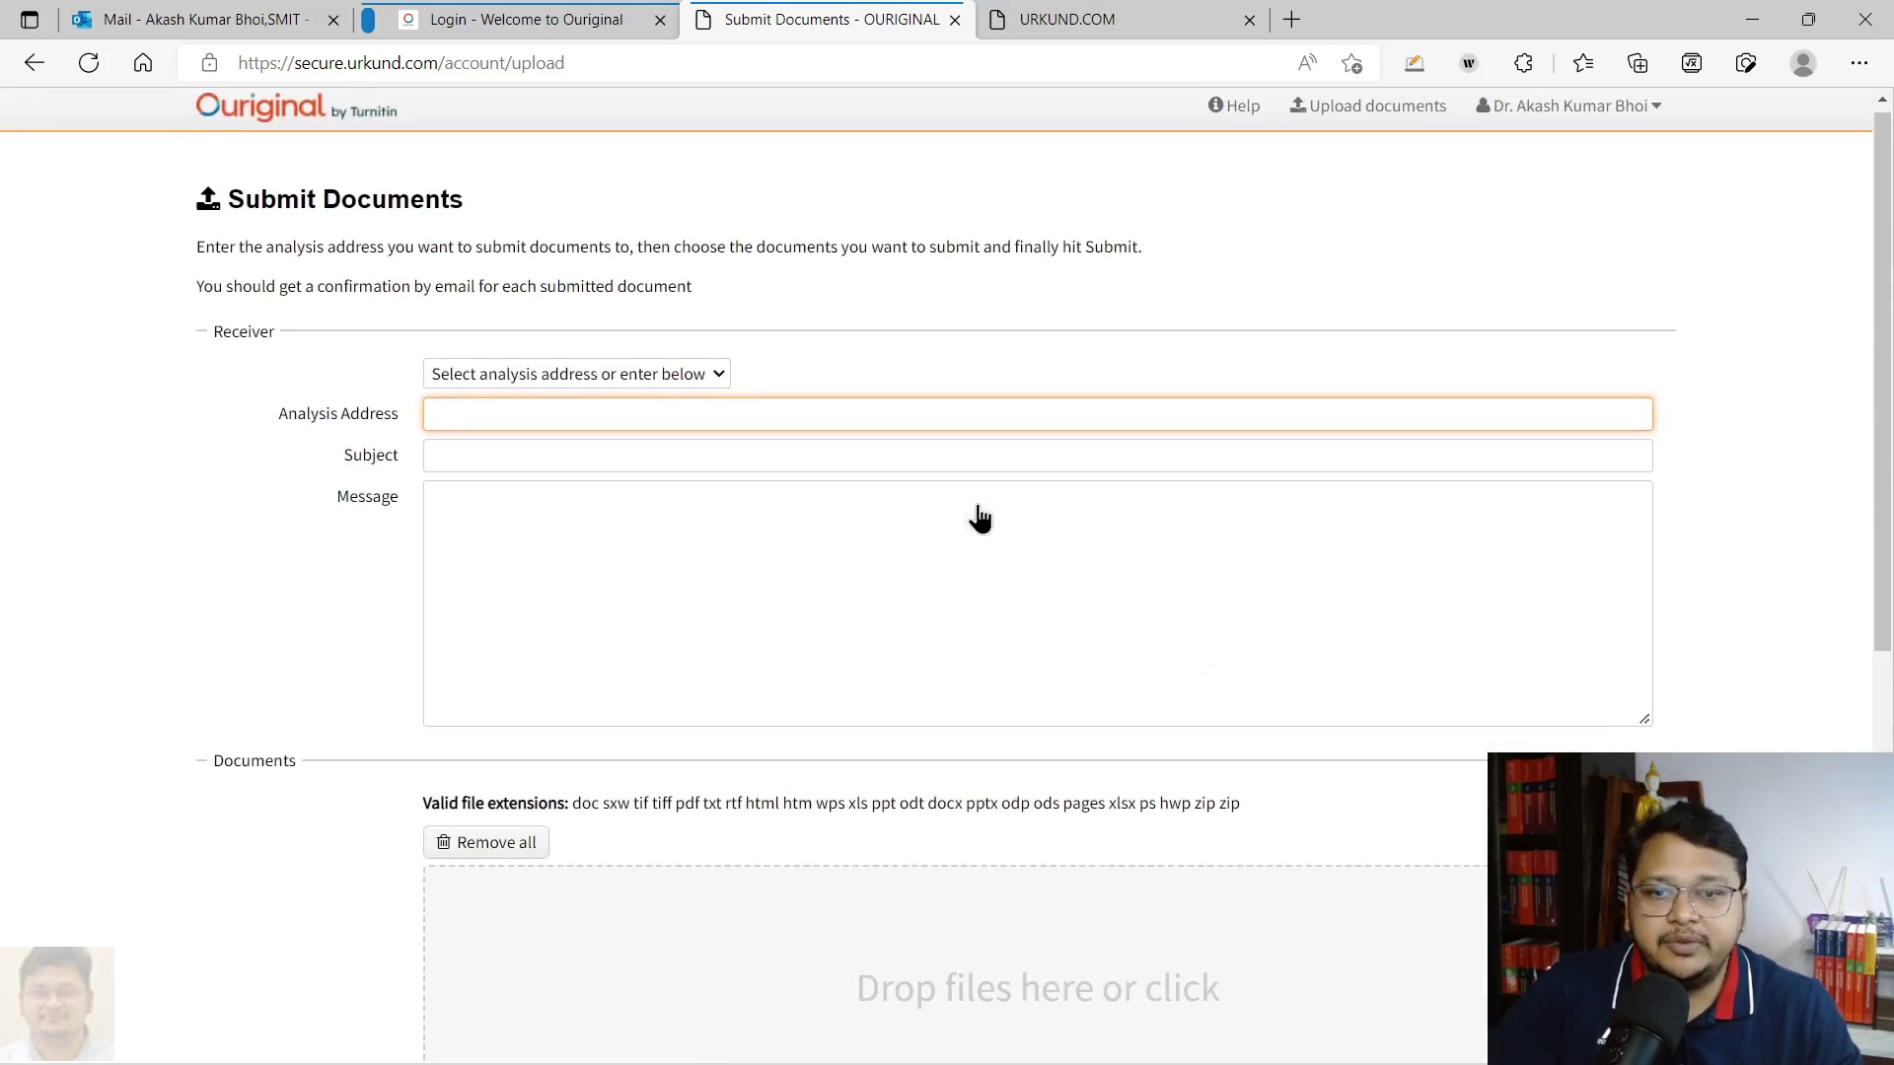
left_click(560, 382)
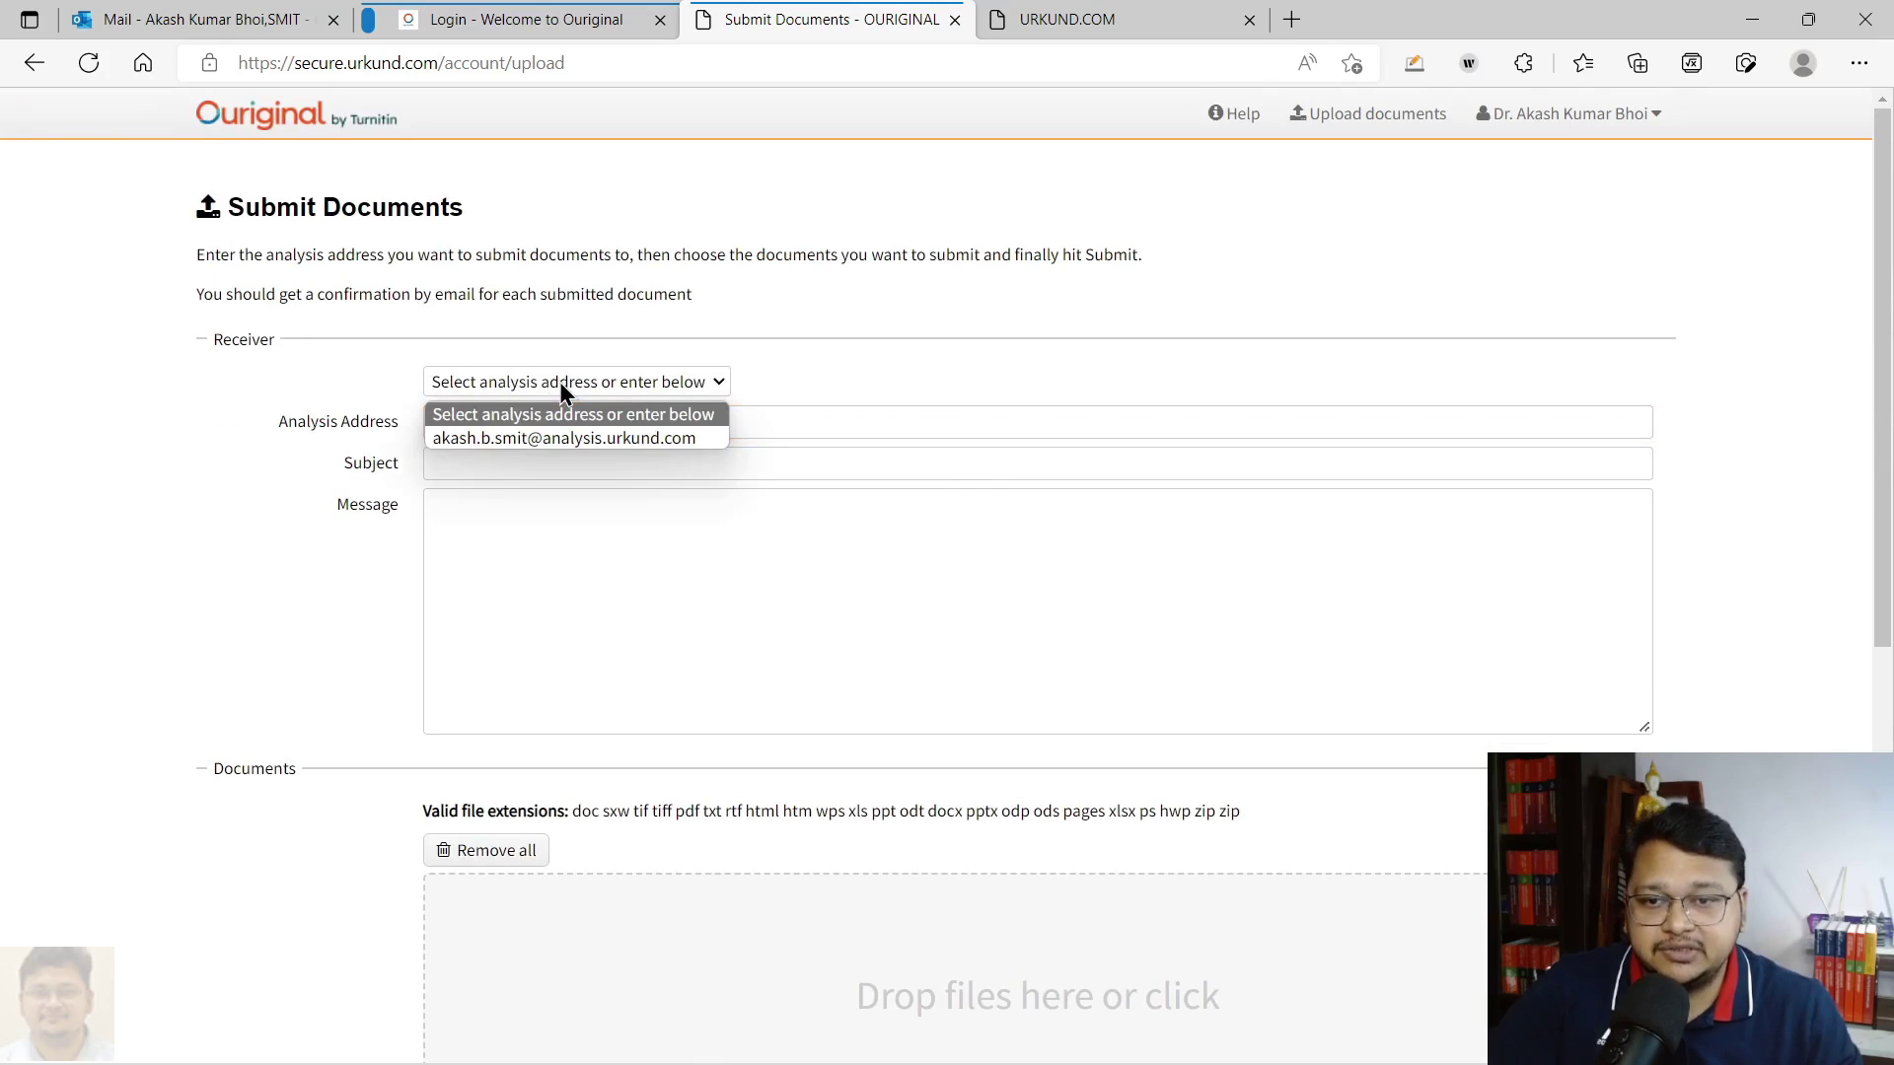
left_click(564, 438)
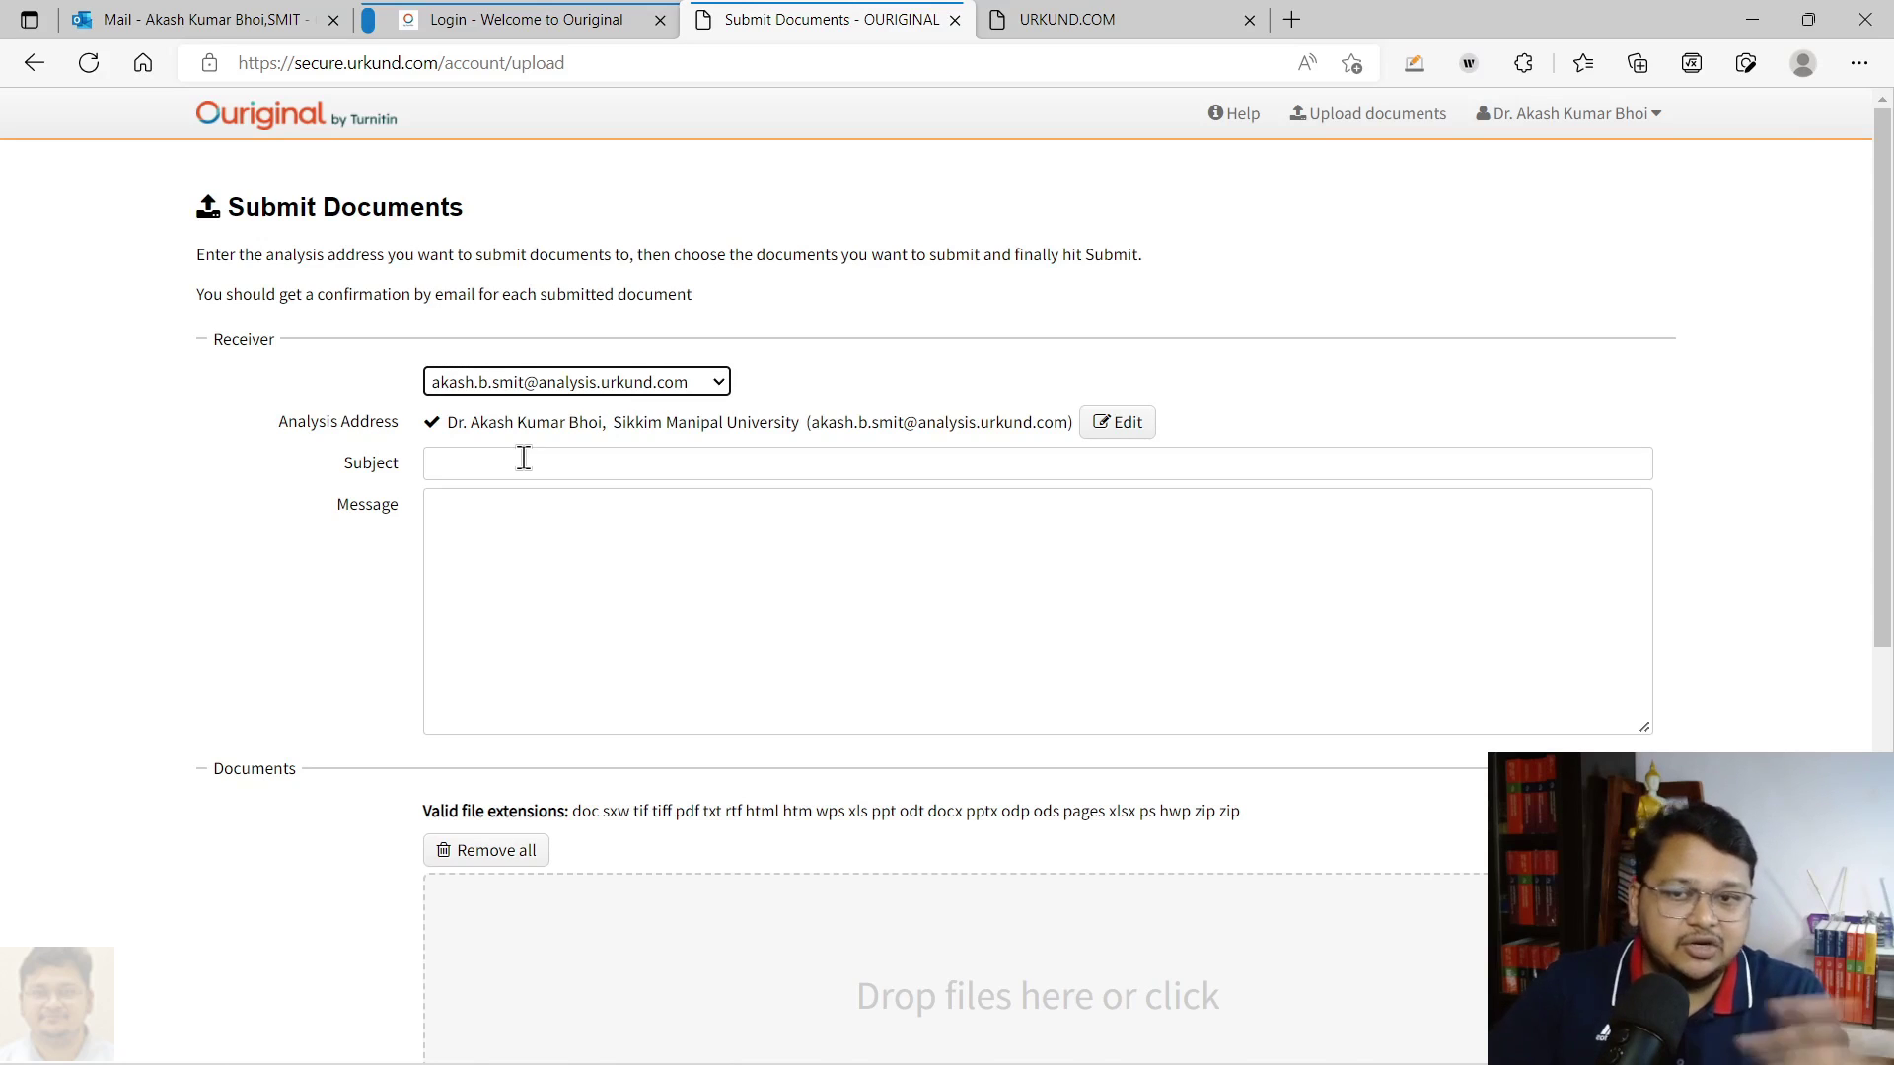
Enter the subject 'Test' and the message 'agkjagjgiwl'
left_click(523, 457)
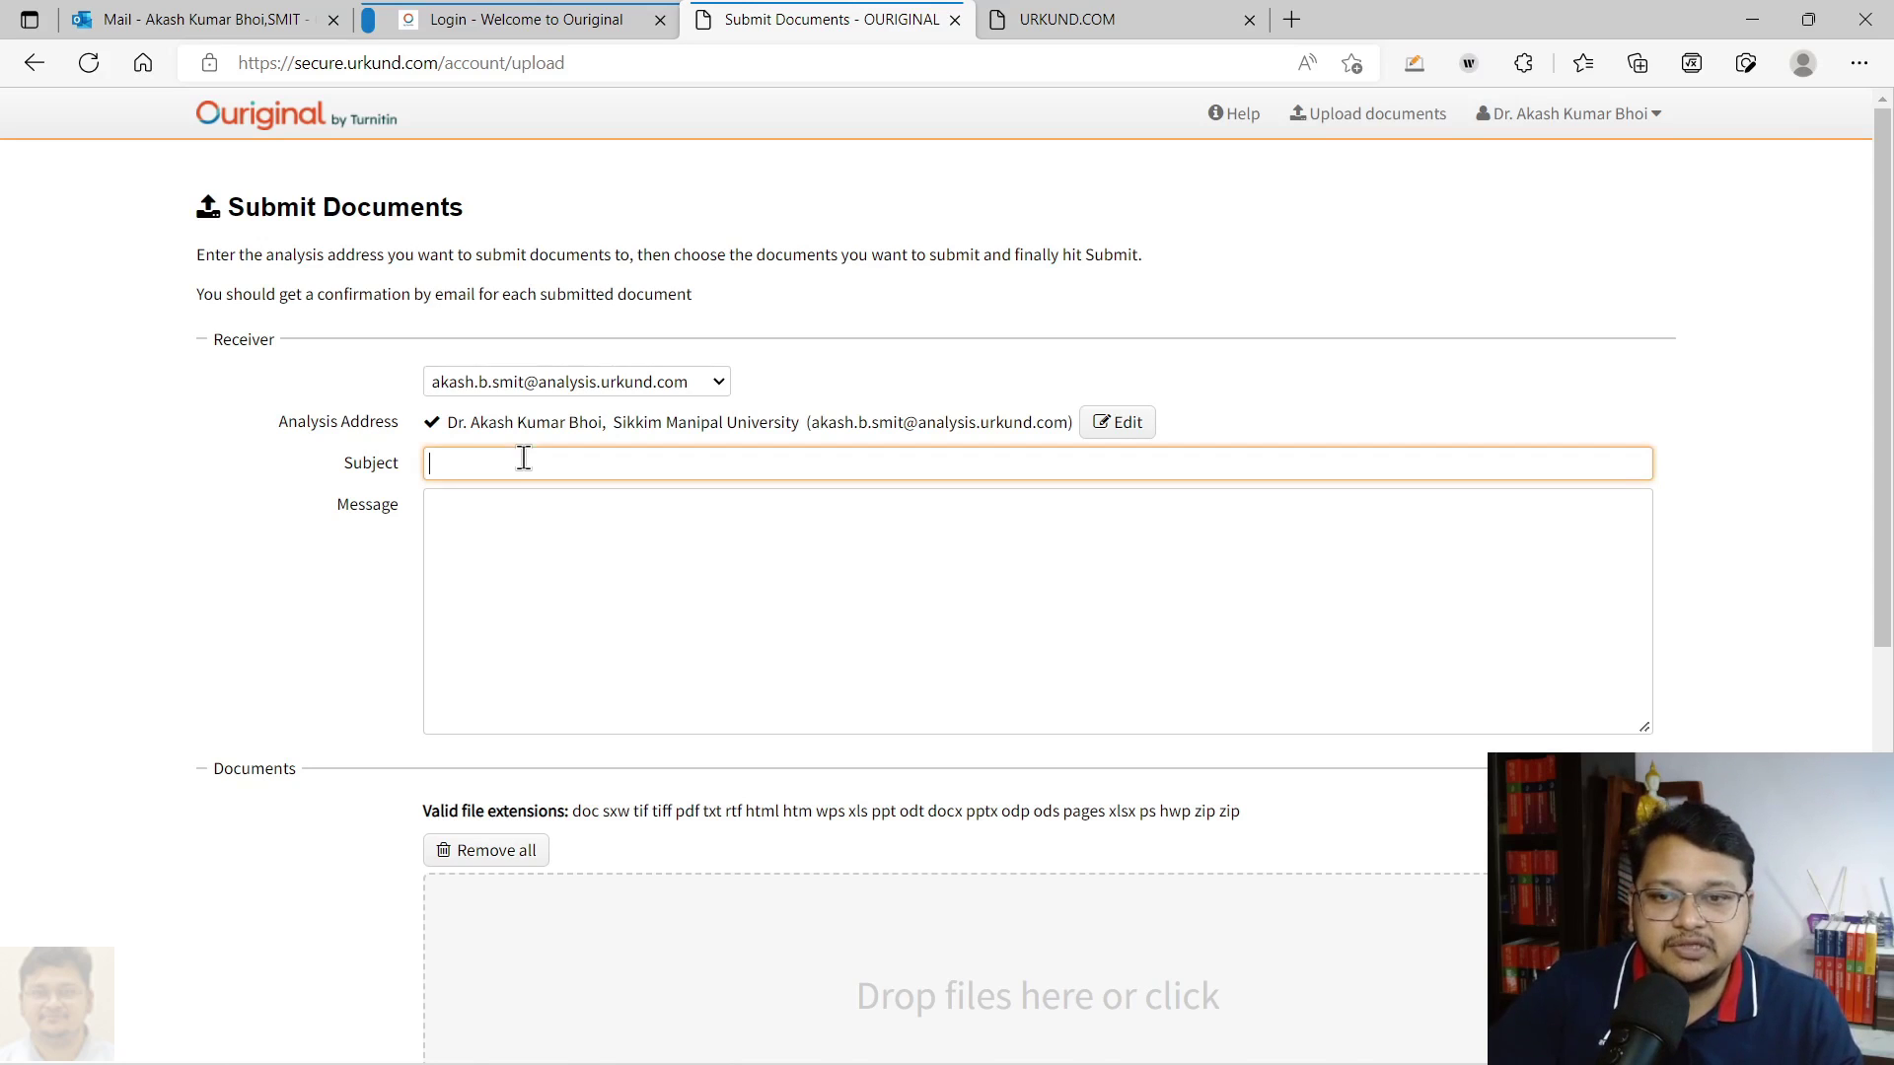
type("Test")
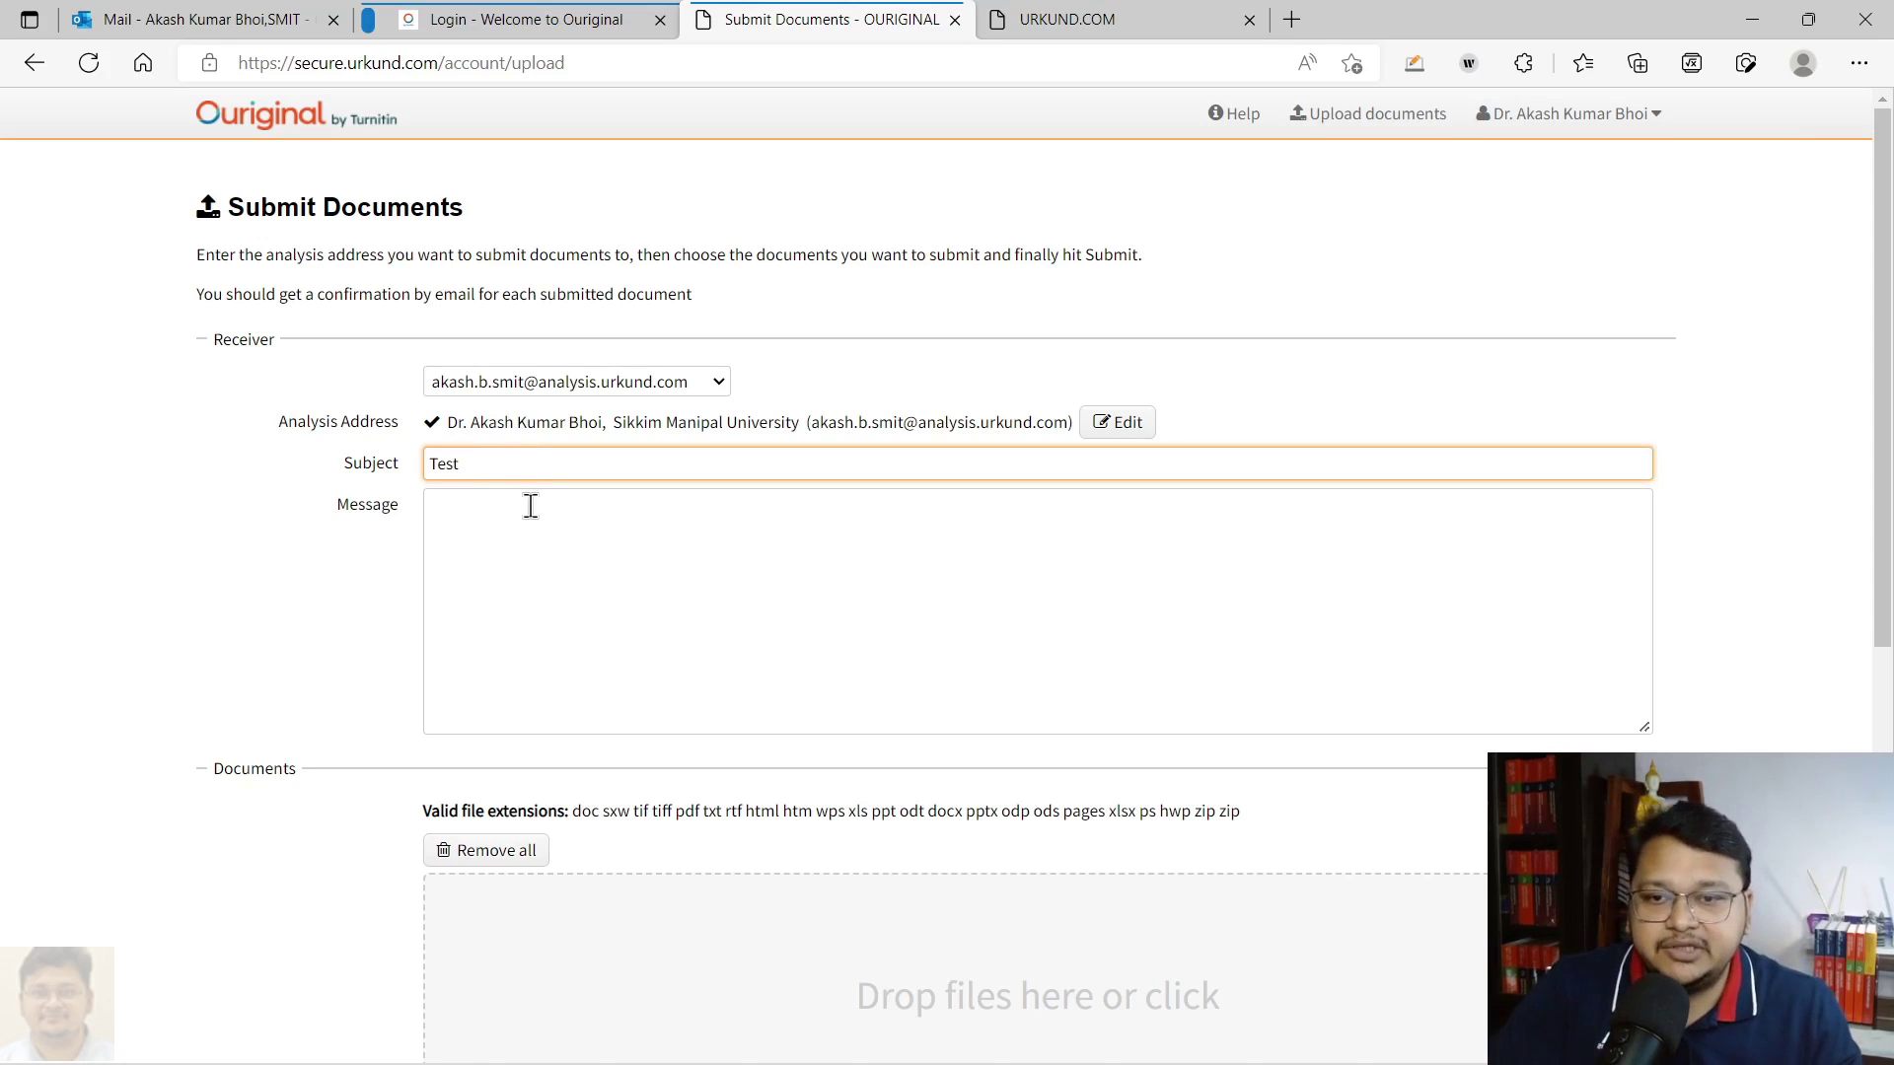
left_click(523, 592)
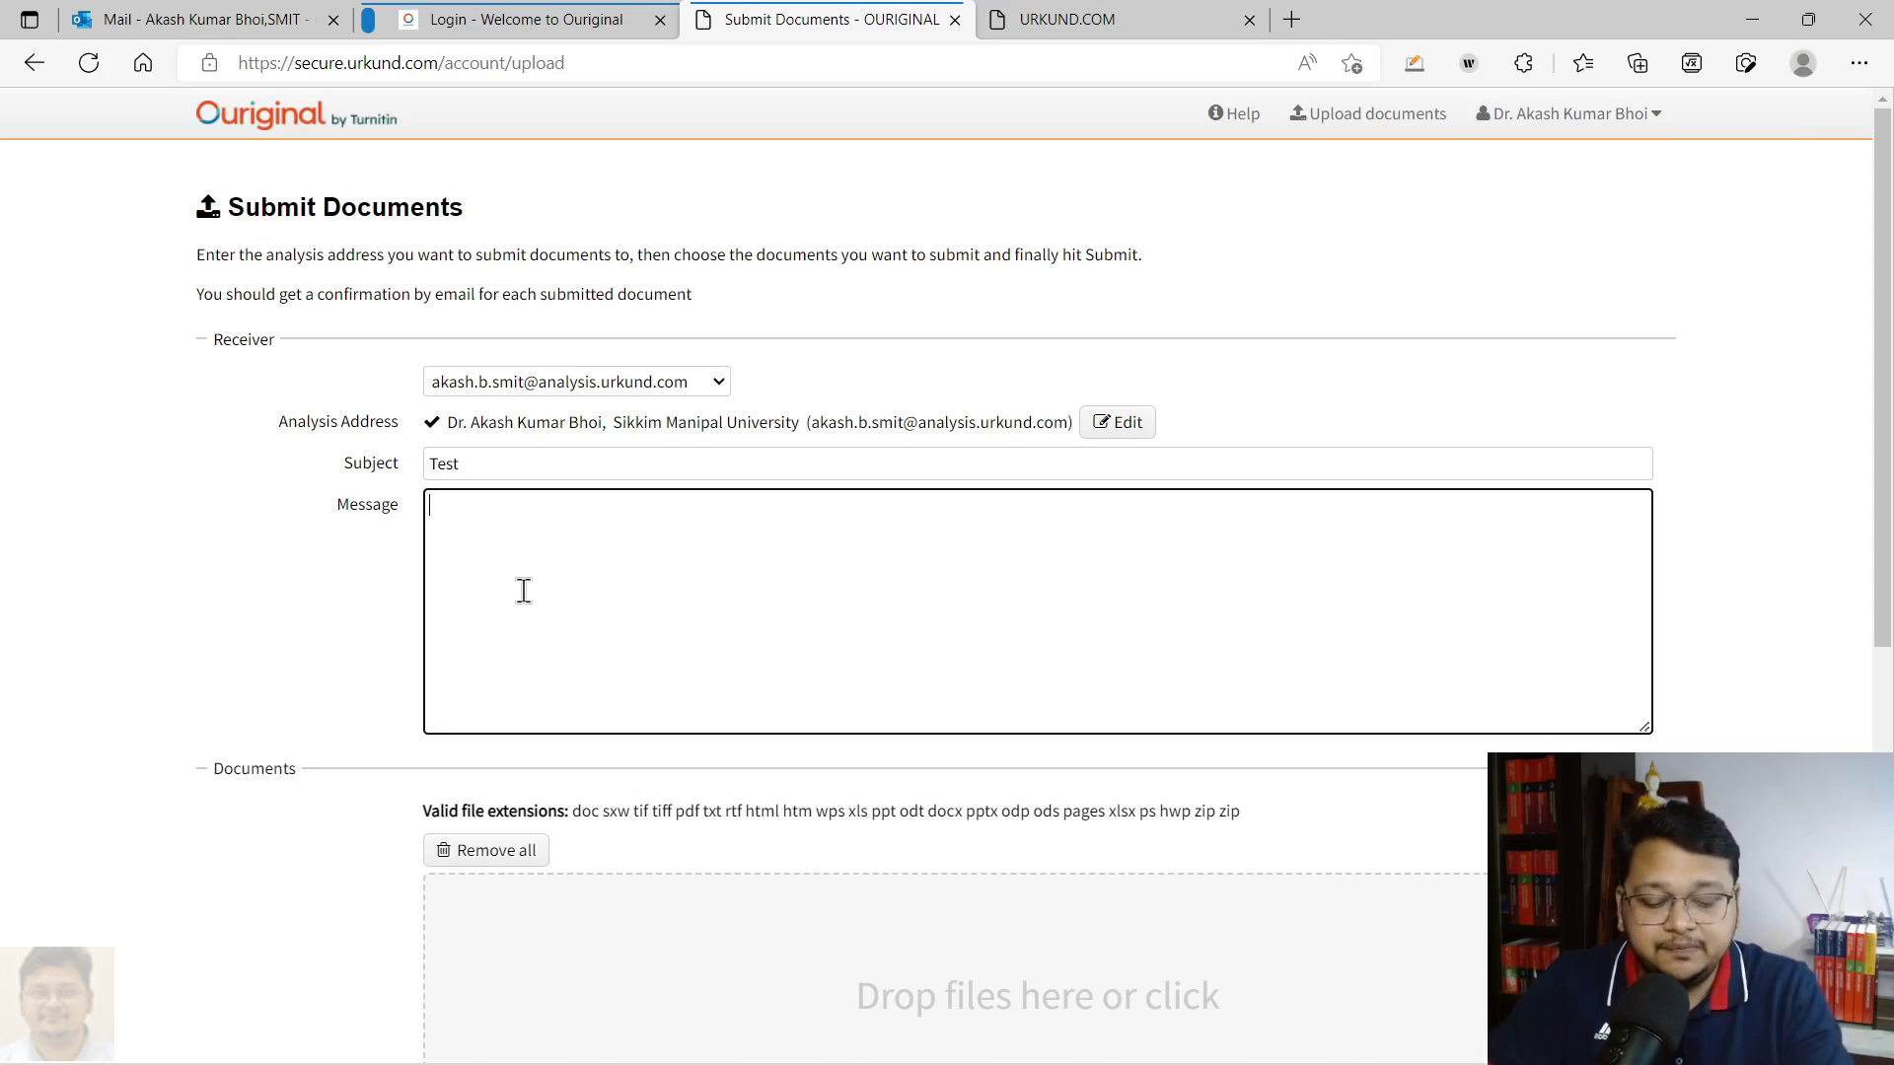
type("agkjagjgiwl")
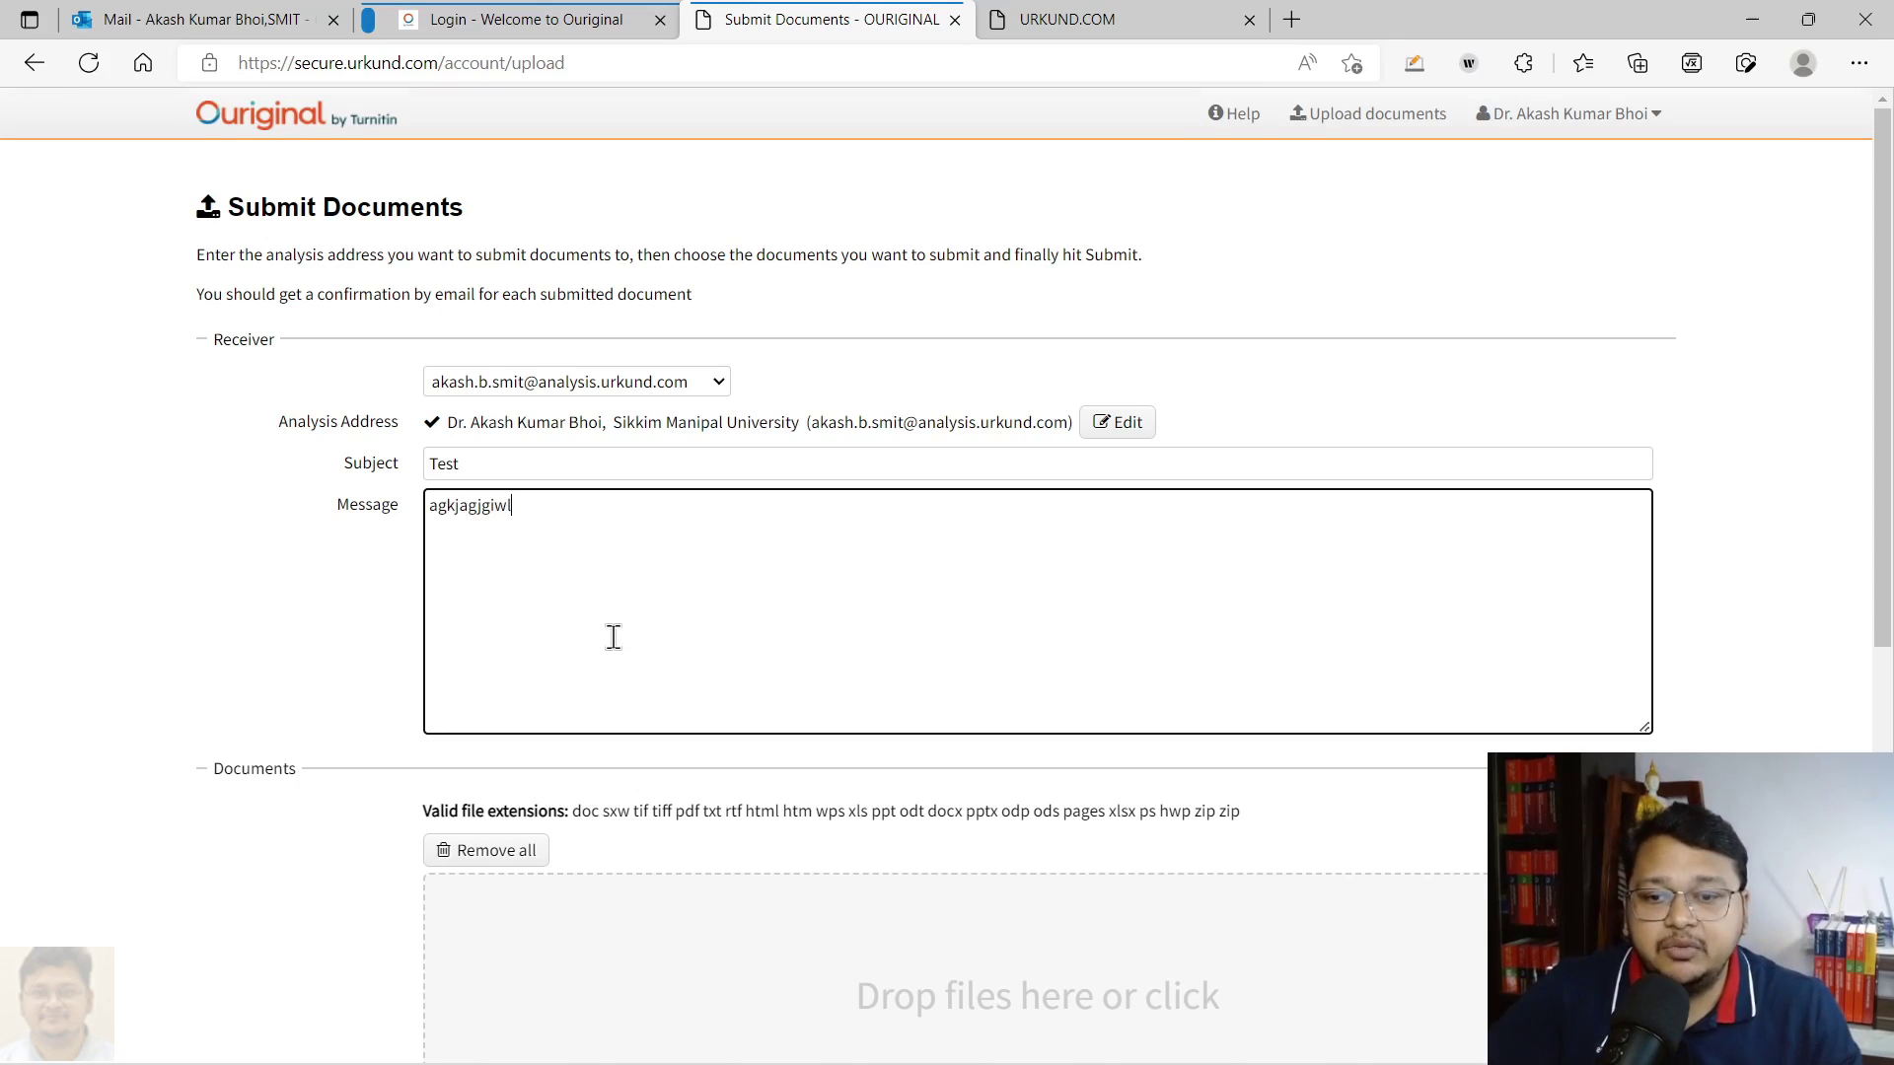
Attach Test File_Assignment.docx from Downloads, submit it, and dismiss the sent confirmation
scroll(613, 638, "down", 3)
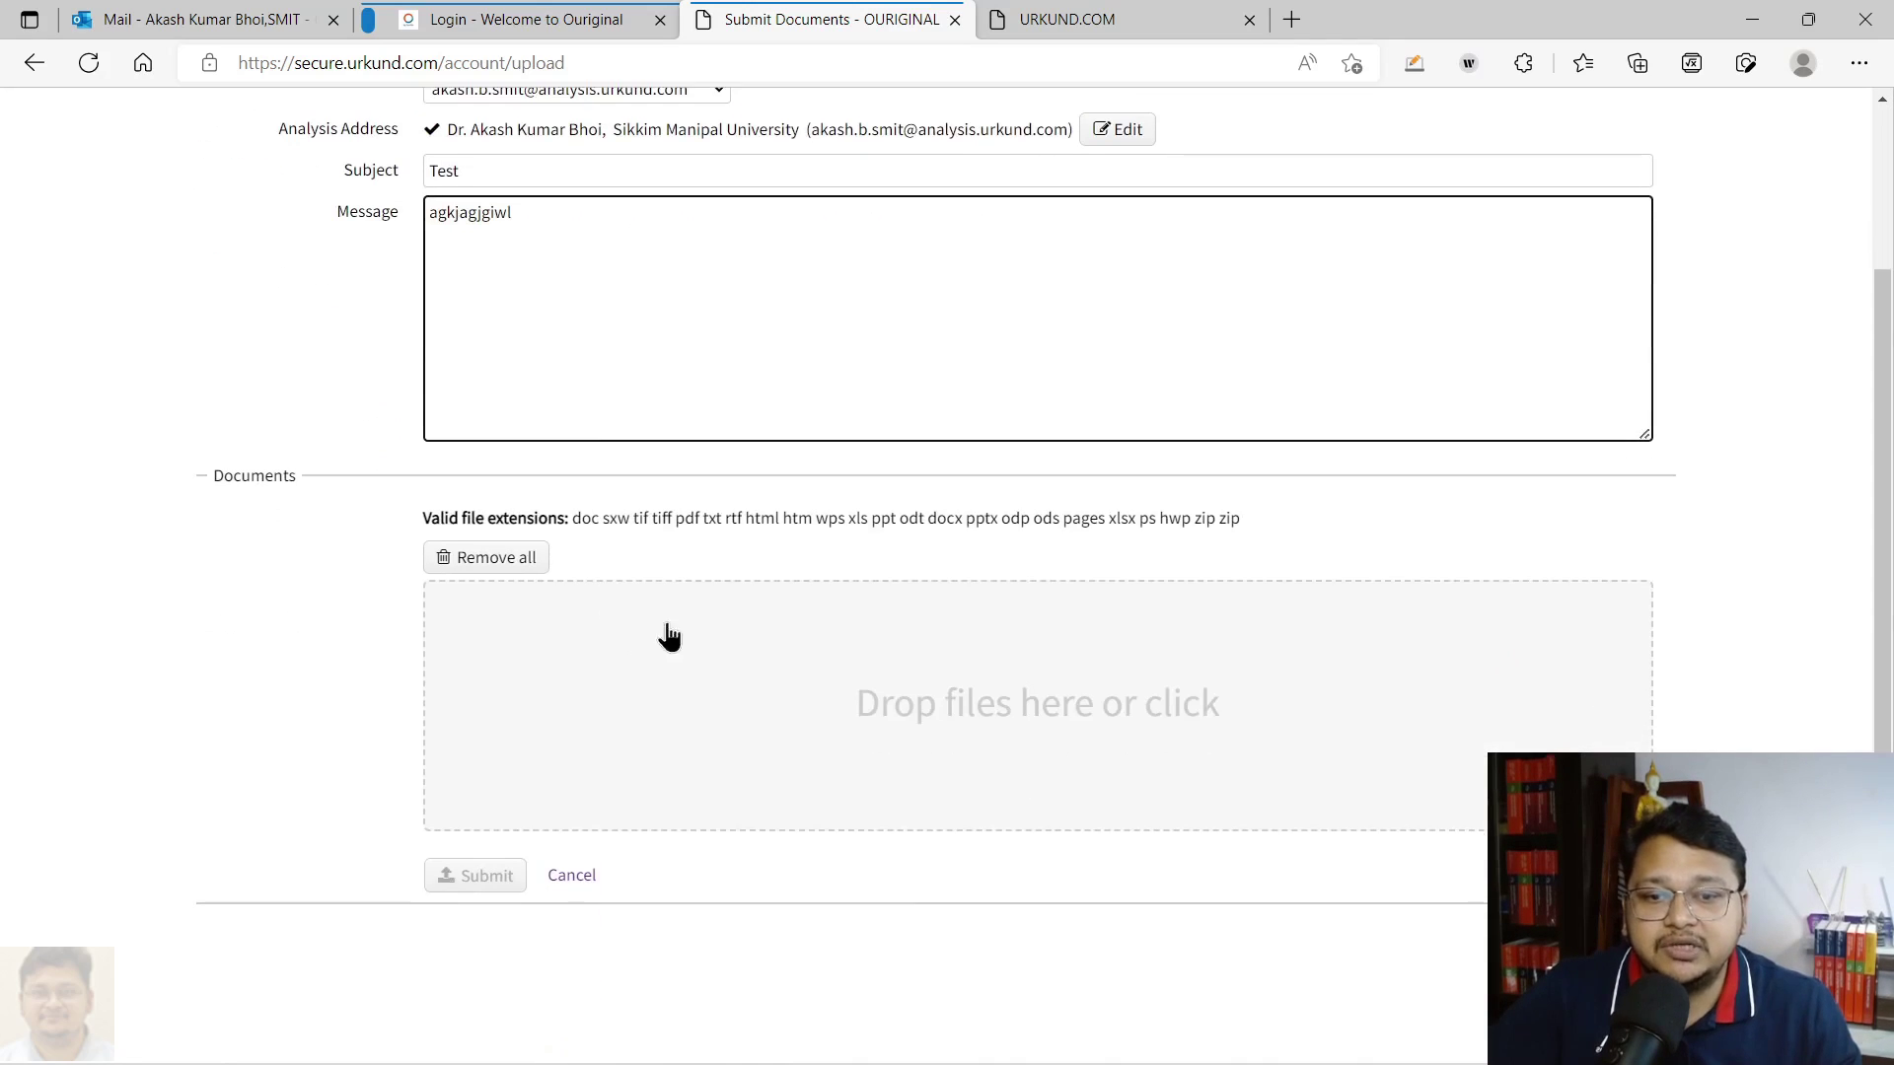
left_click(878, 702)
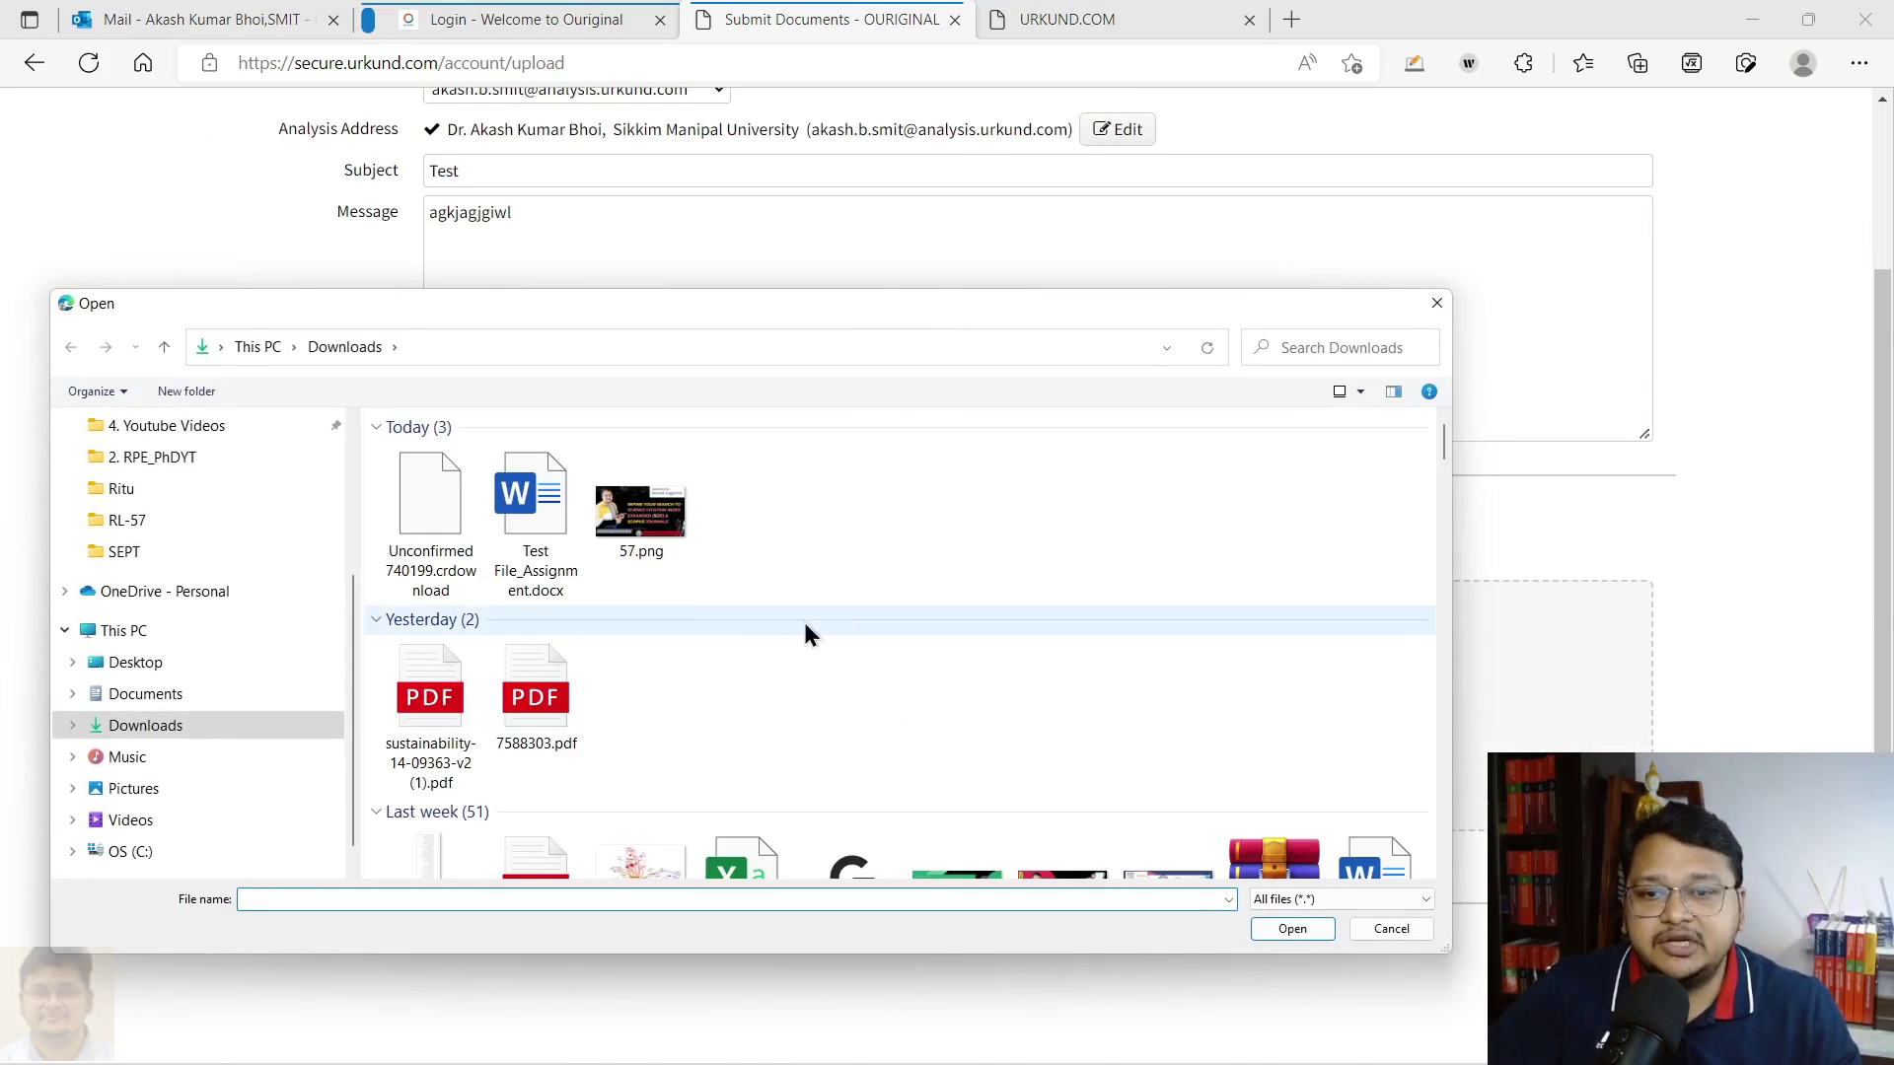
left_click(532, 507)
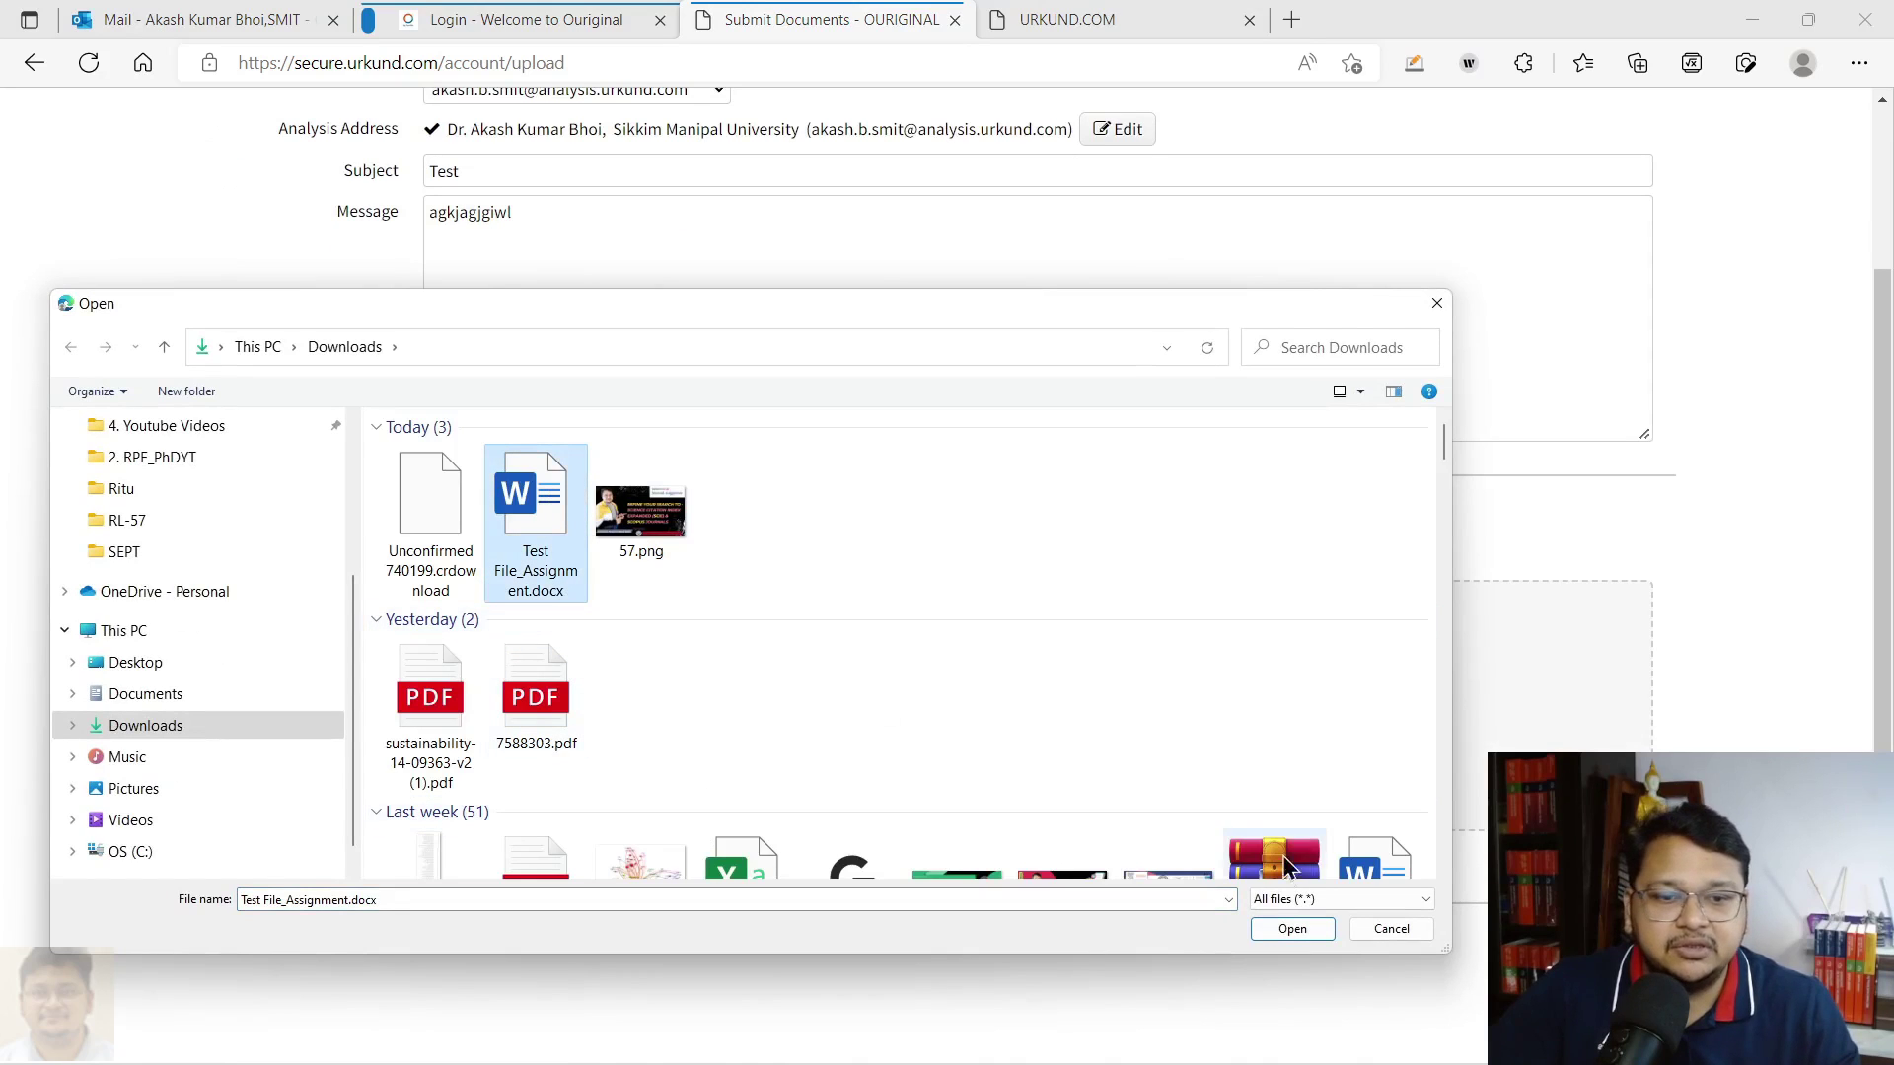
left_click(1273, 923)
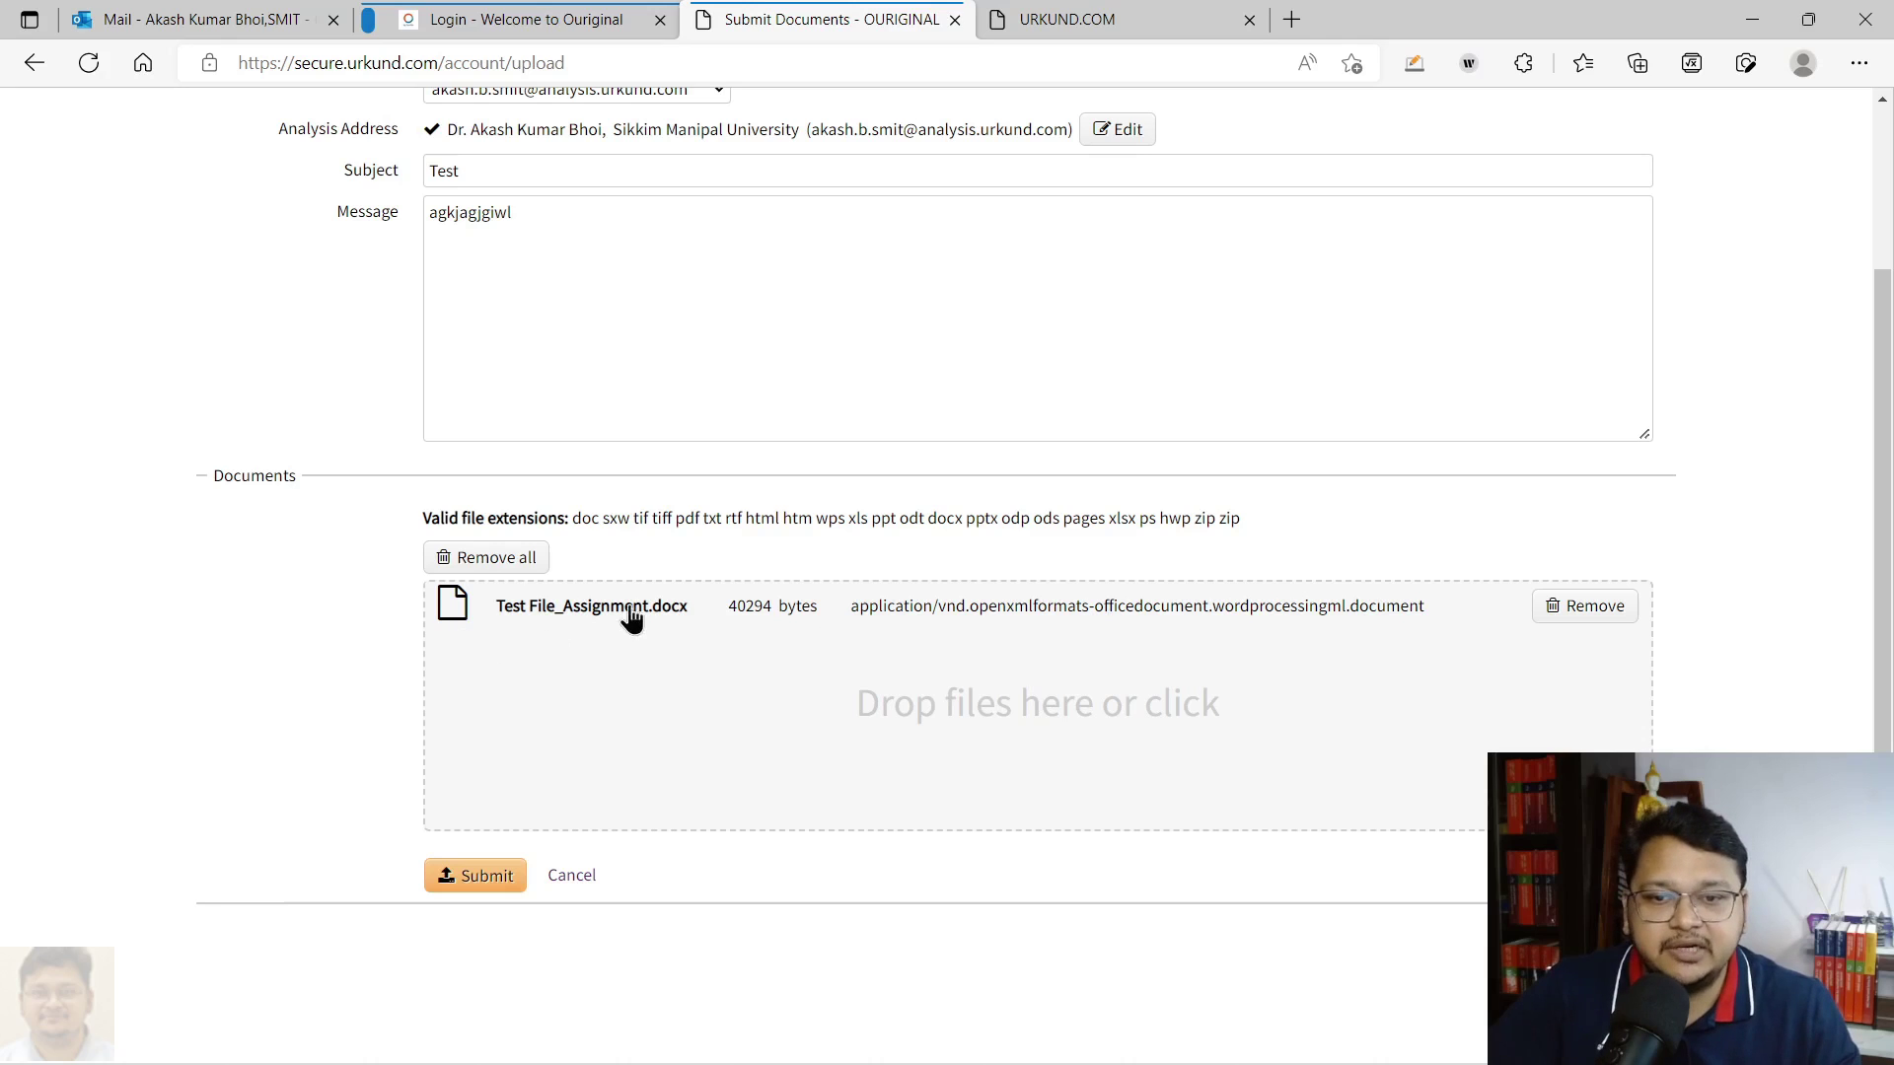
left_click(469, 885)
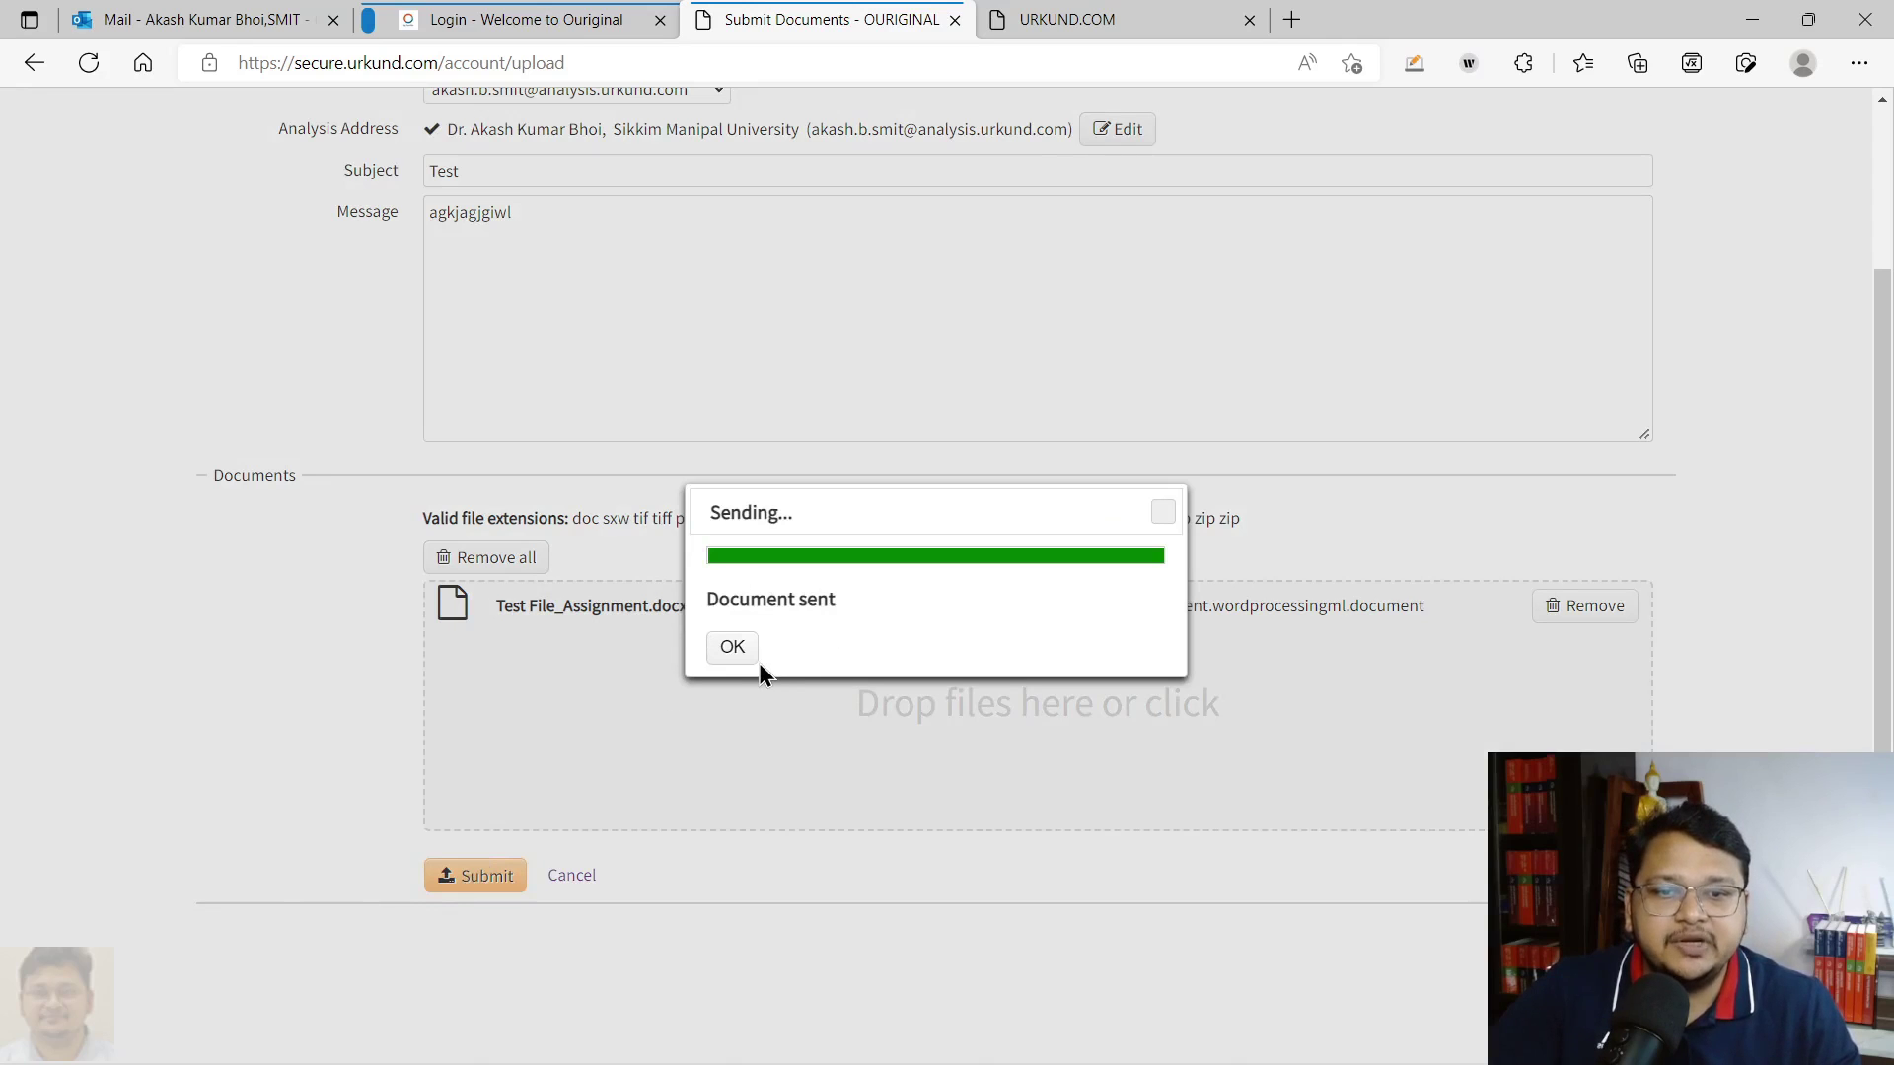
left_click(732, 646)
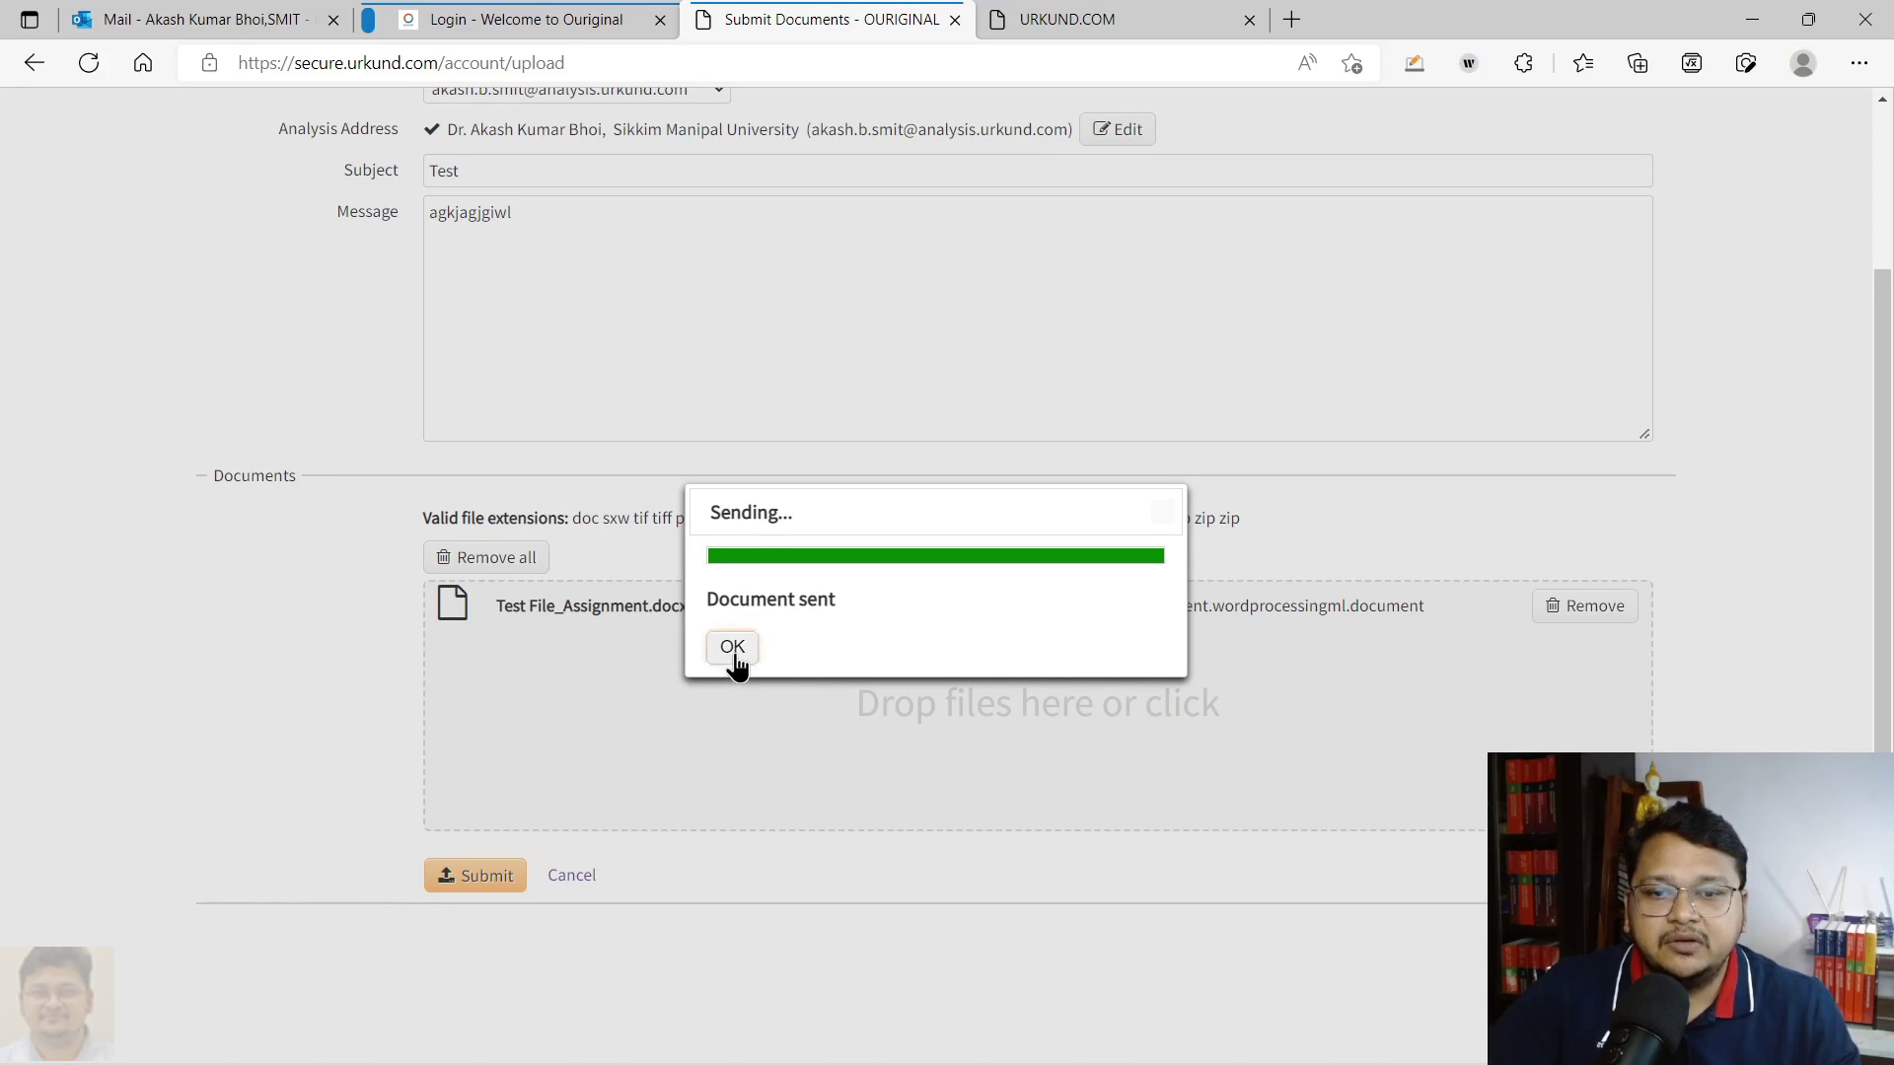
scroll(805, 729, "up", 3)
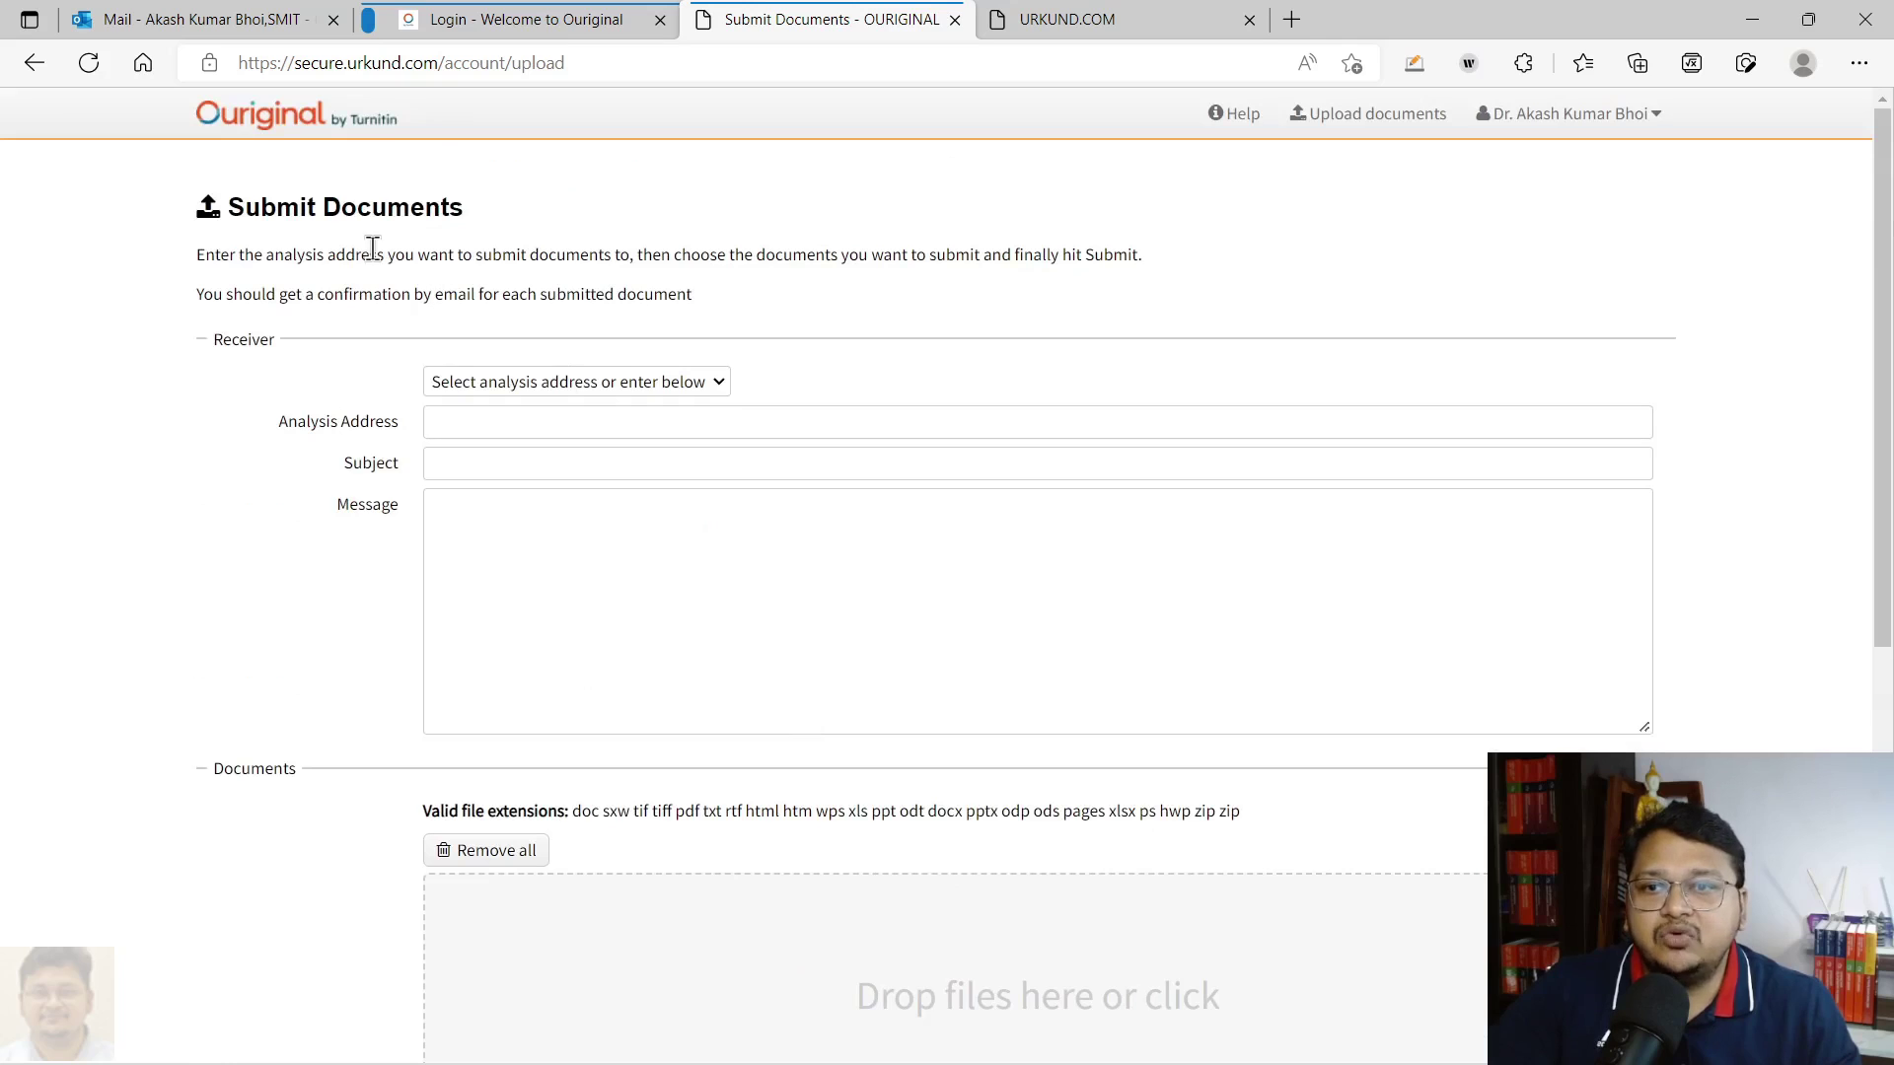
Return to and refresh the document list, then open TEST REPORT.docx's 44% similarity report
left_click(242, 116)
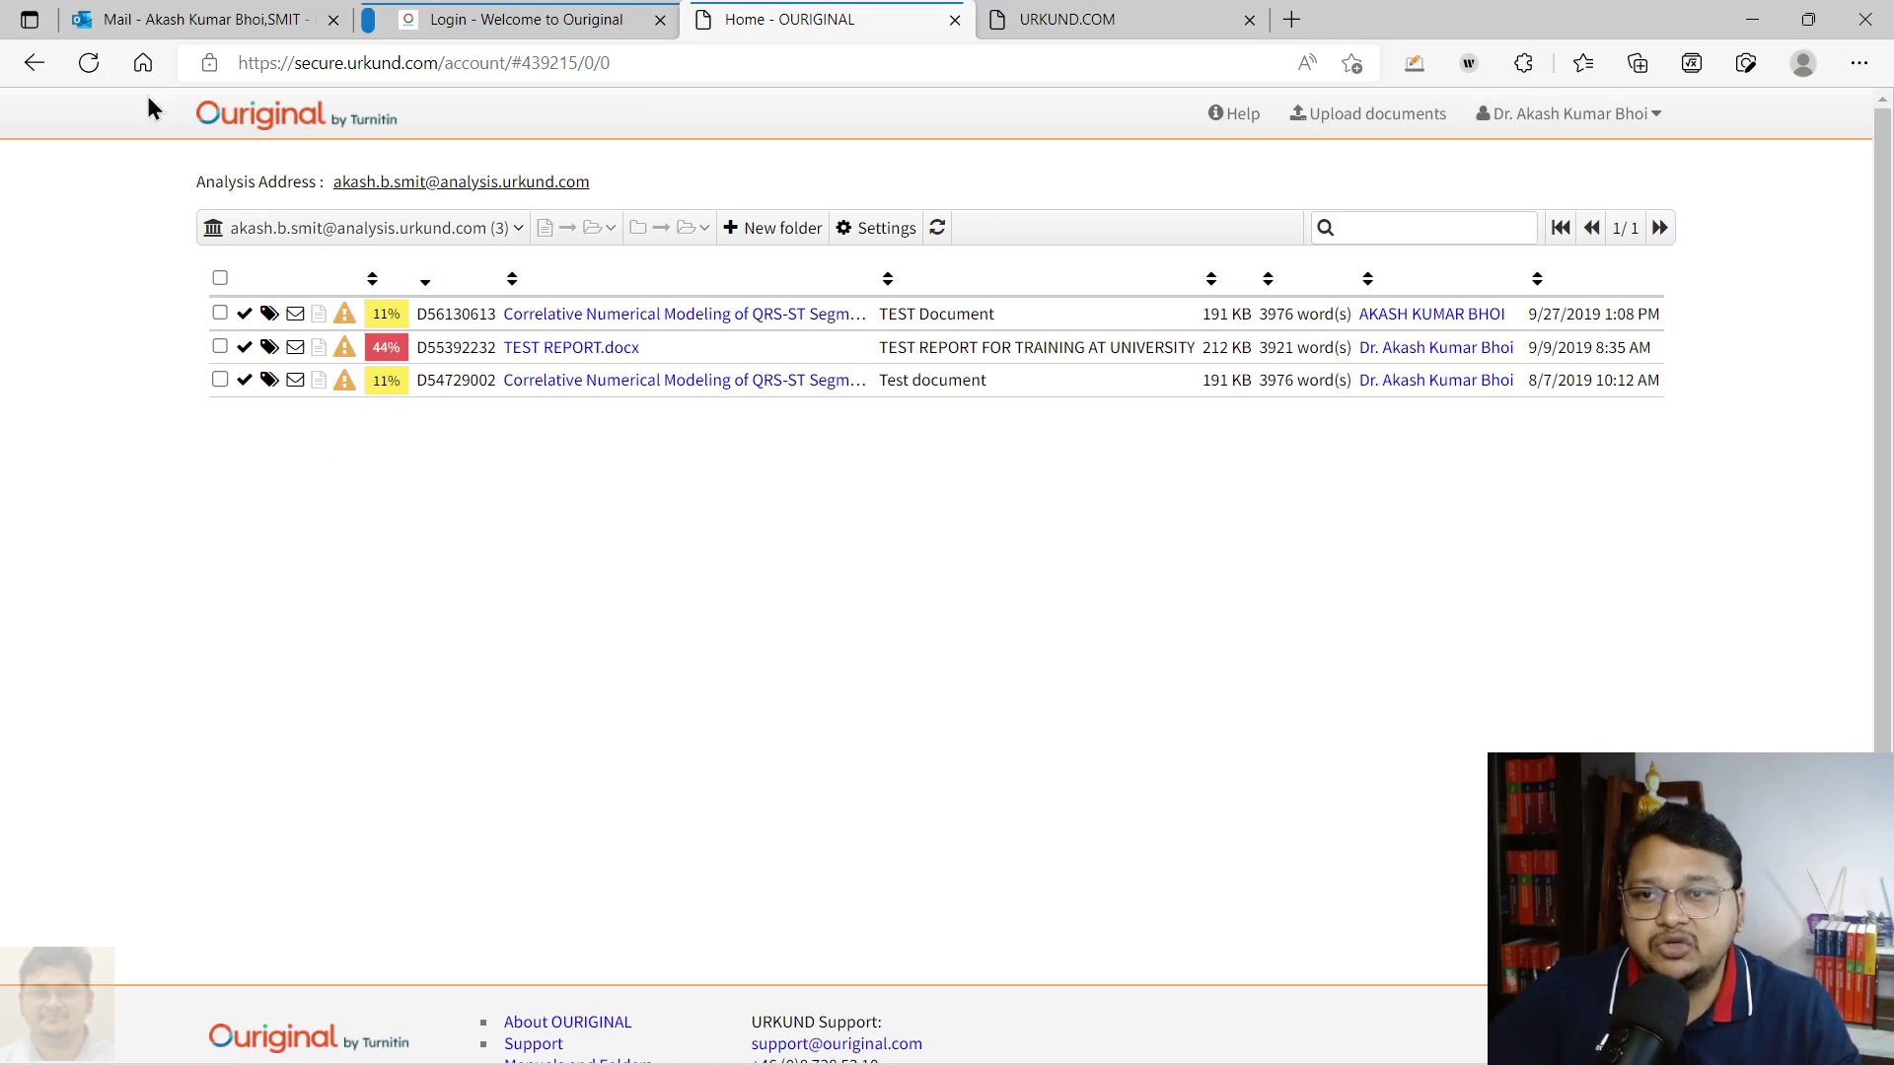
left_click(91, 63)
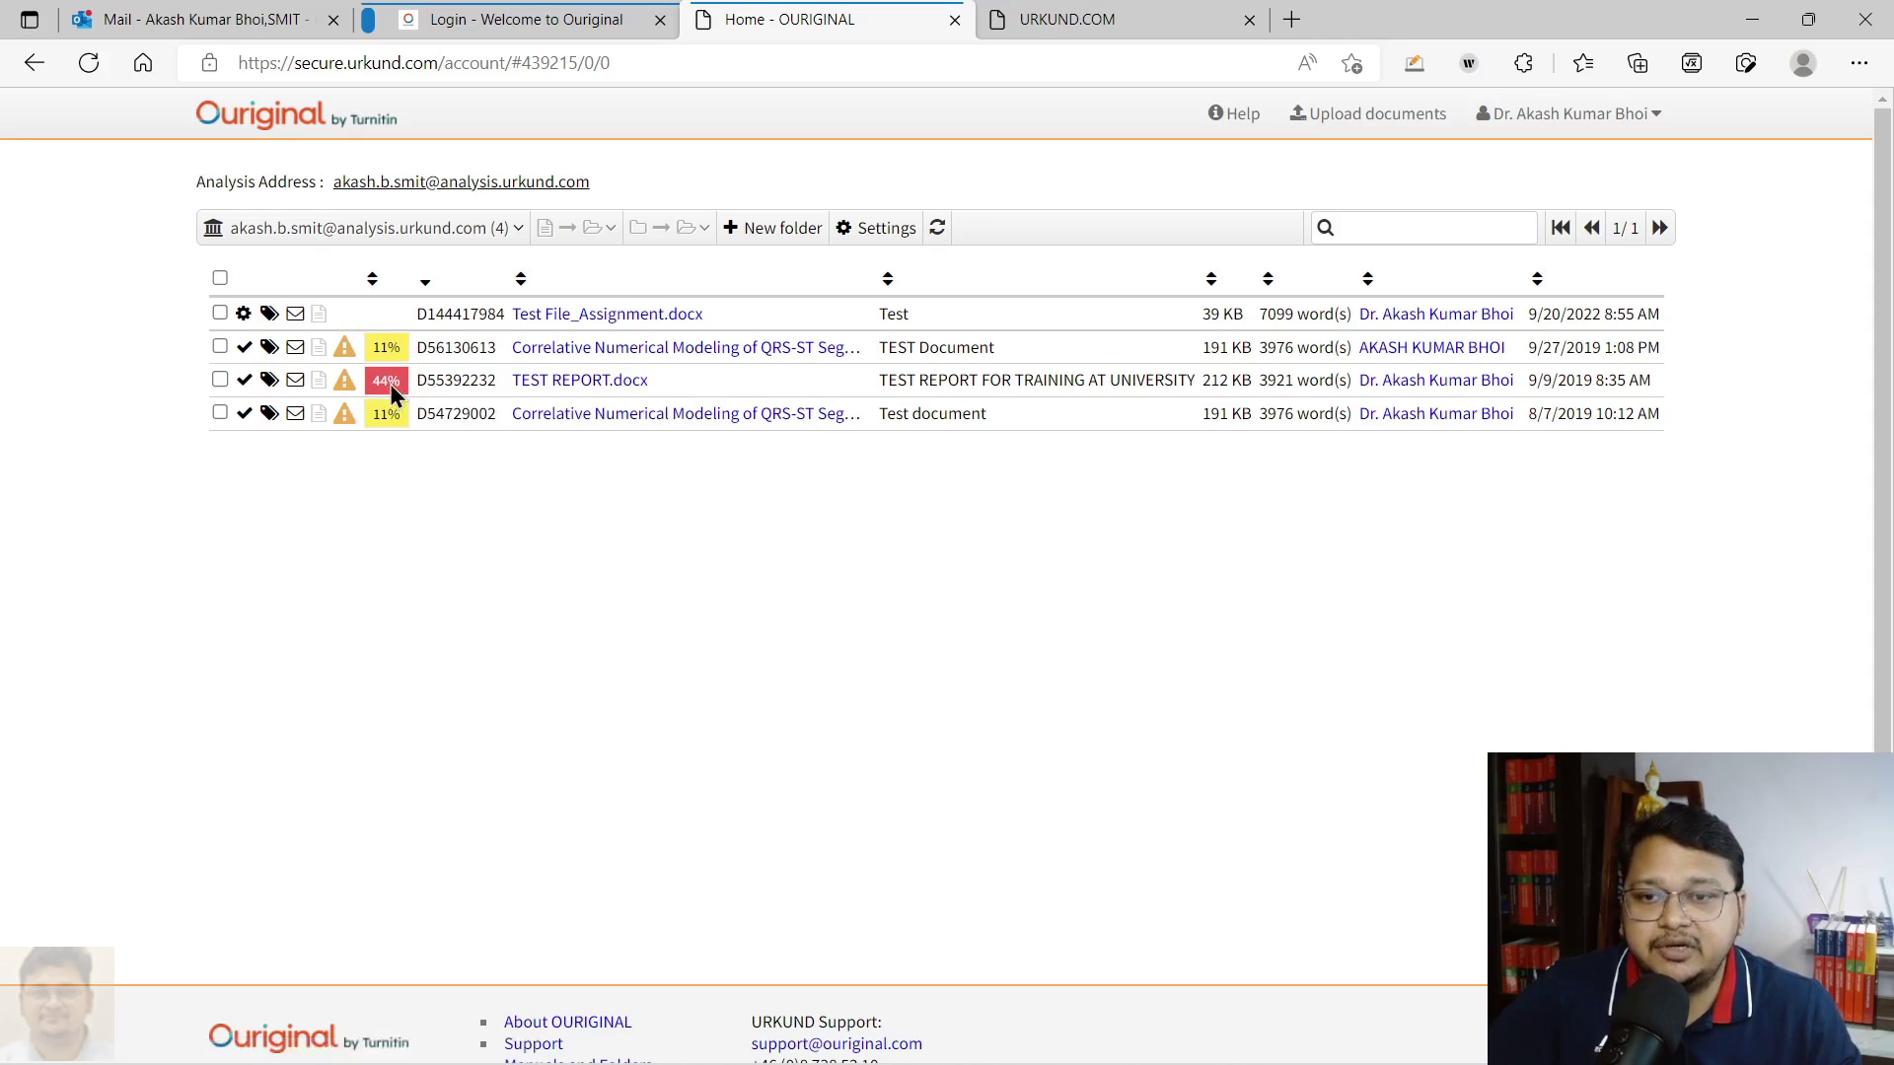
left_click(387, 381)
left_click(827, 13)
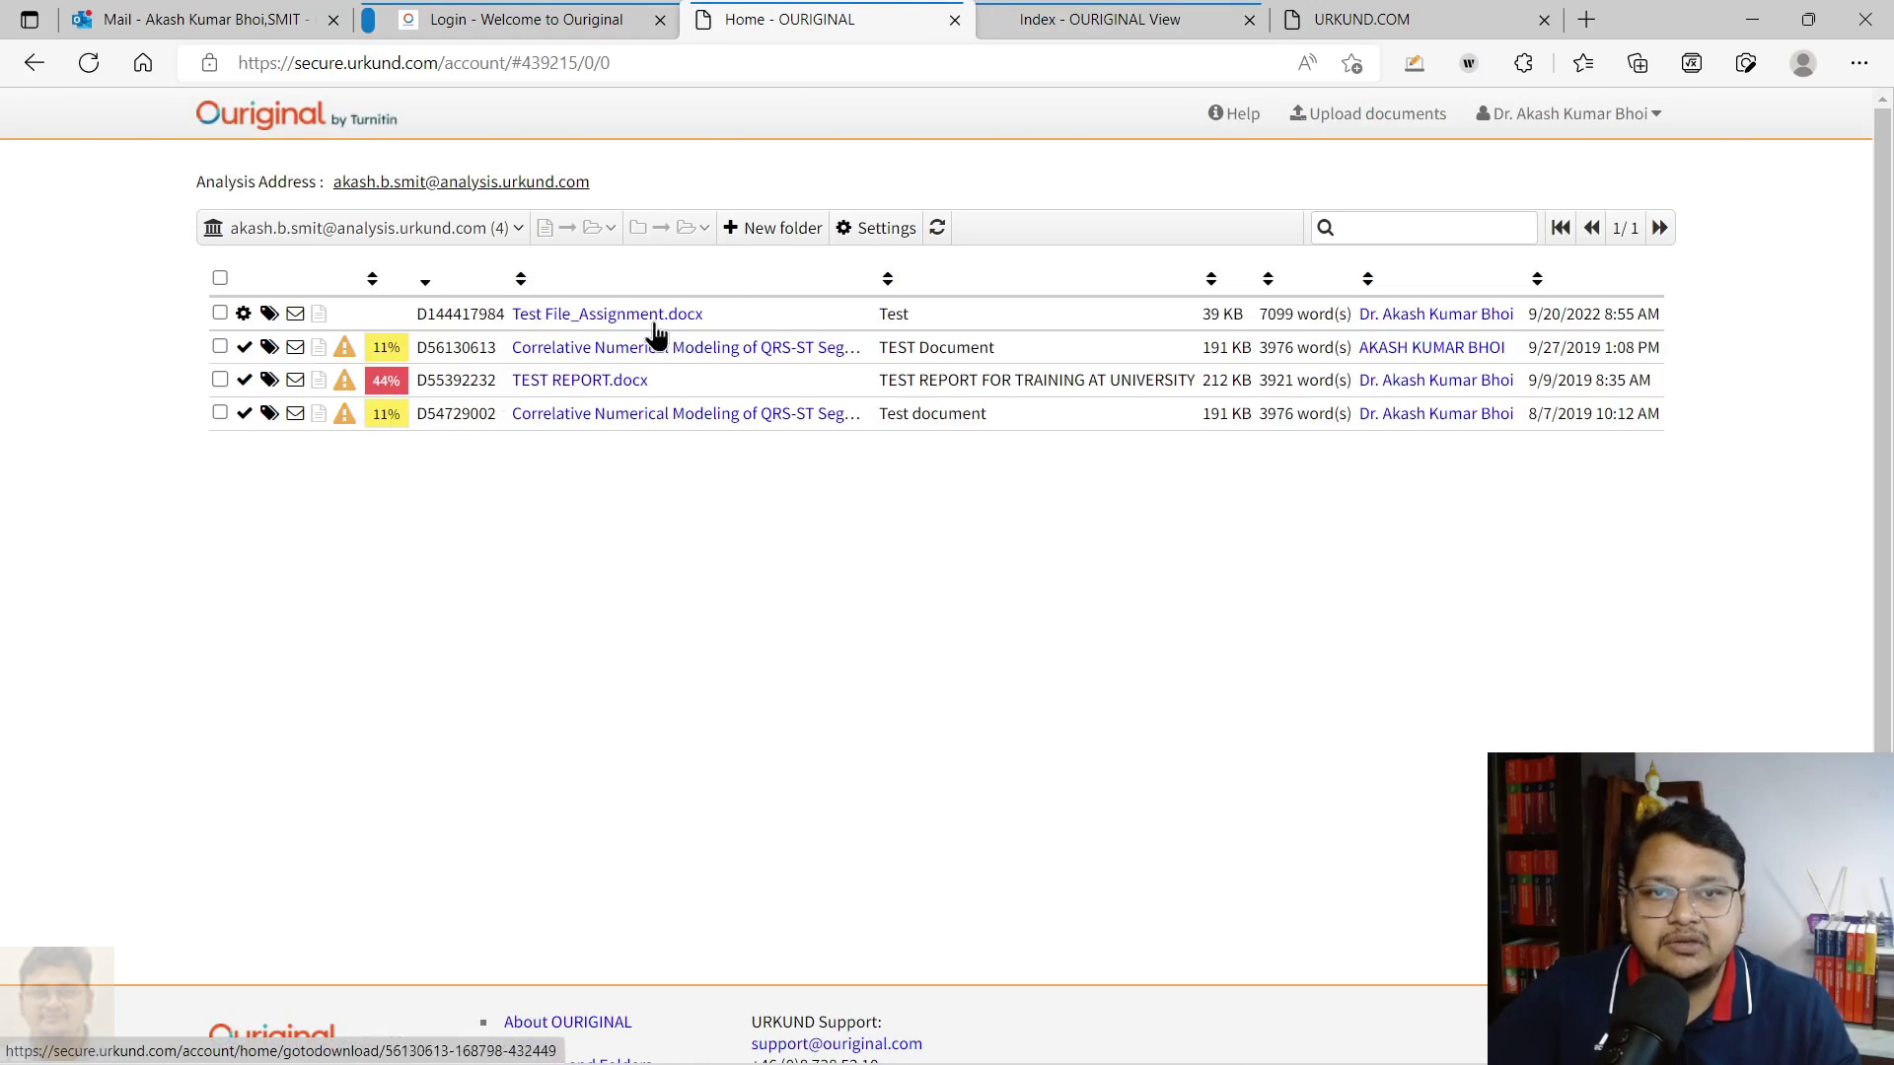
Review the TEST REPORT.docx report in classic view (39% from one source), then return to the Home tab
left_click(1061, 17)
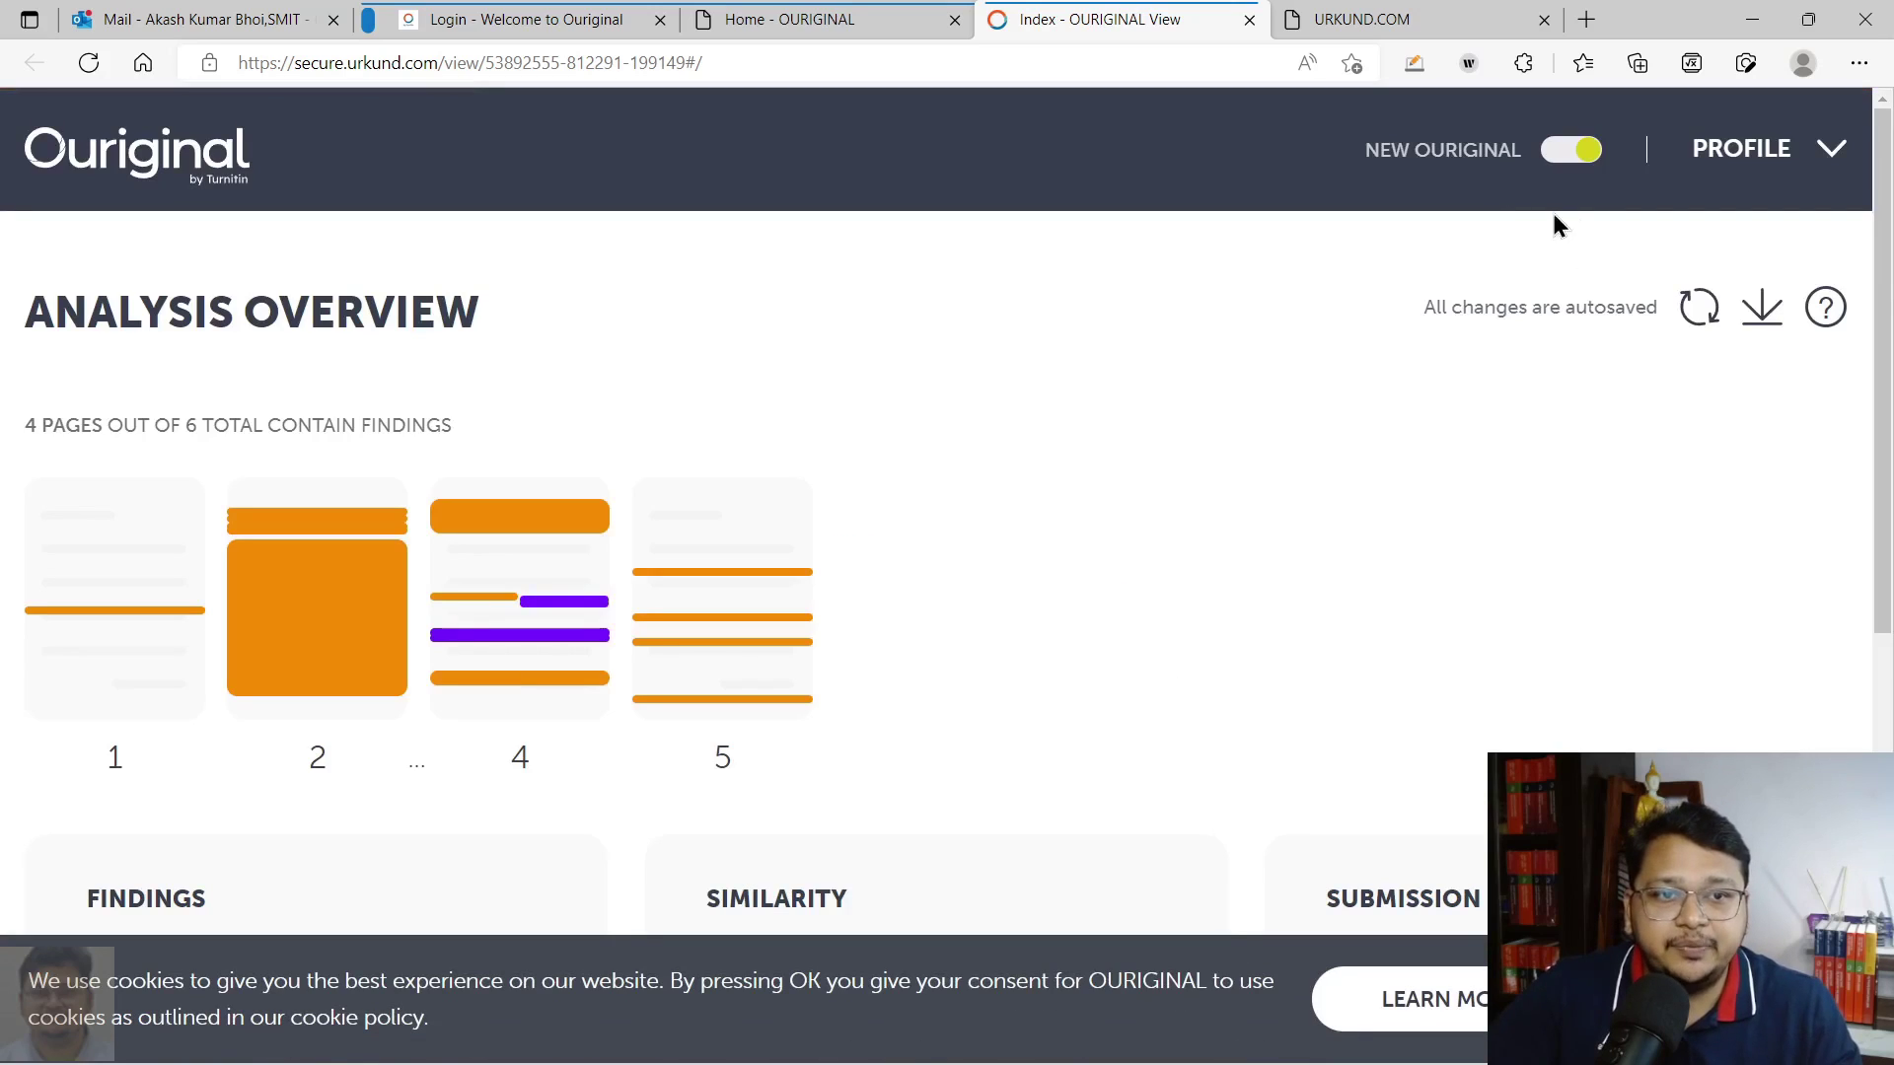
left_click(1575, 152)
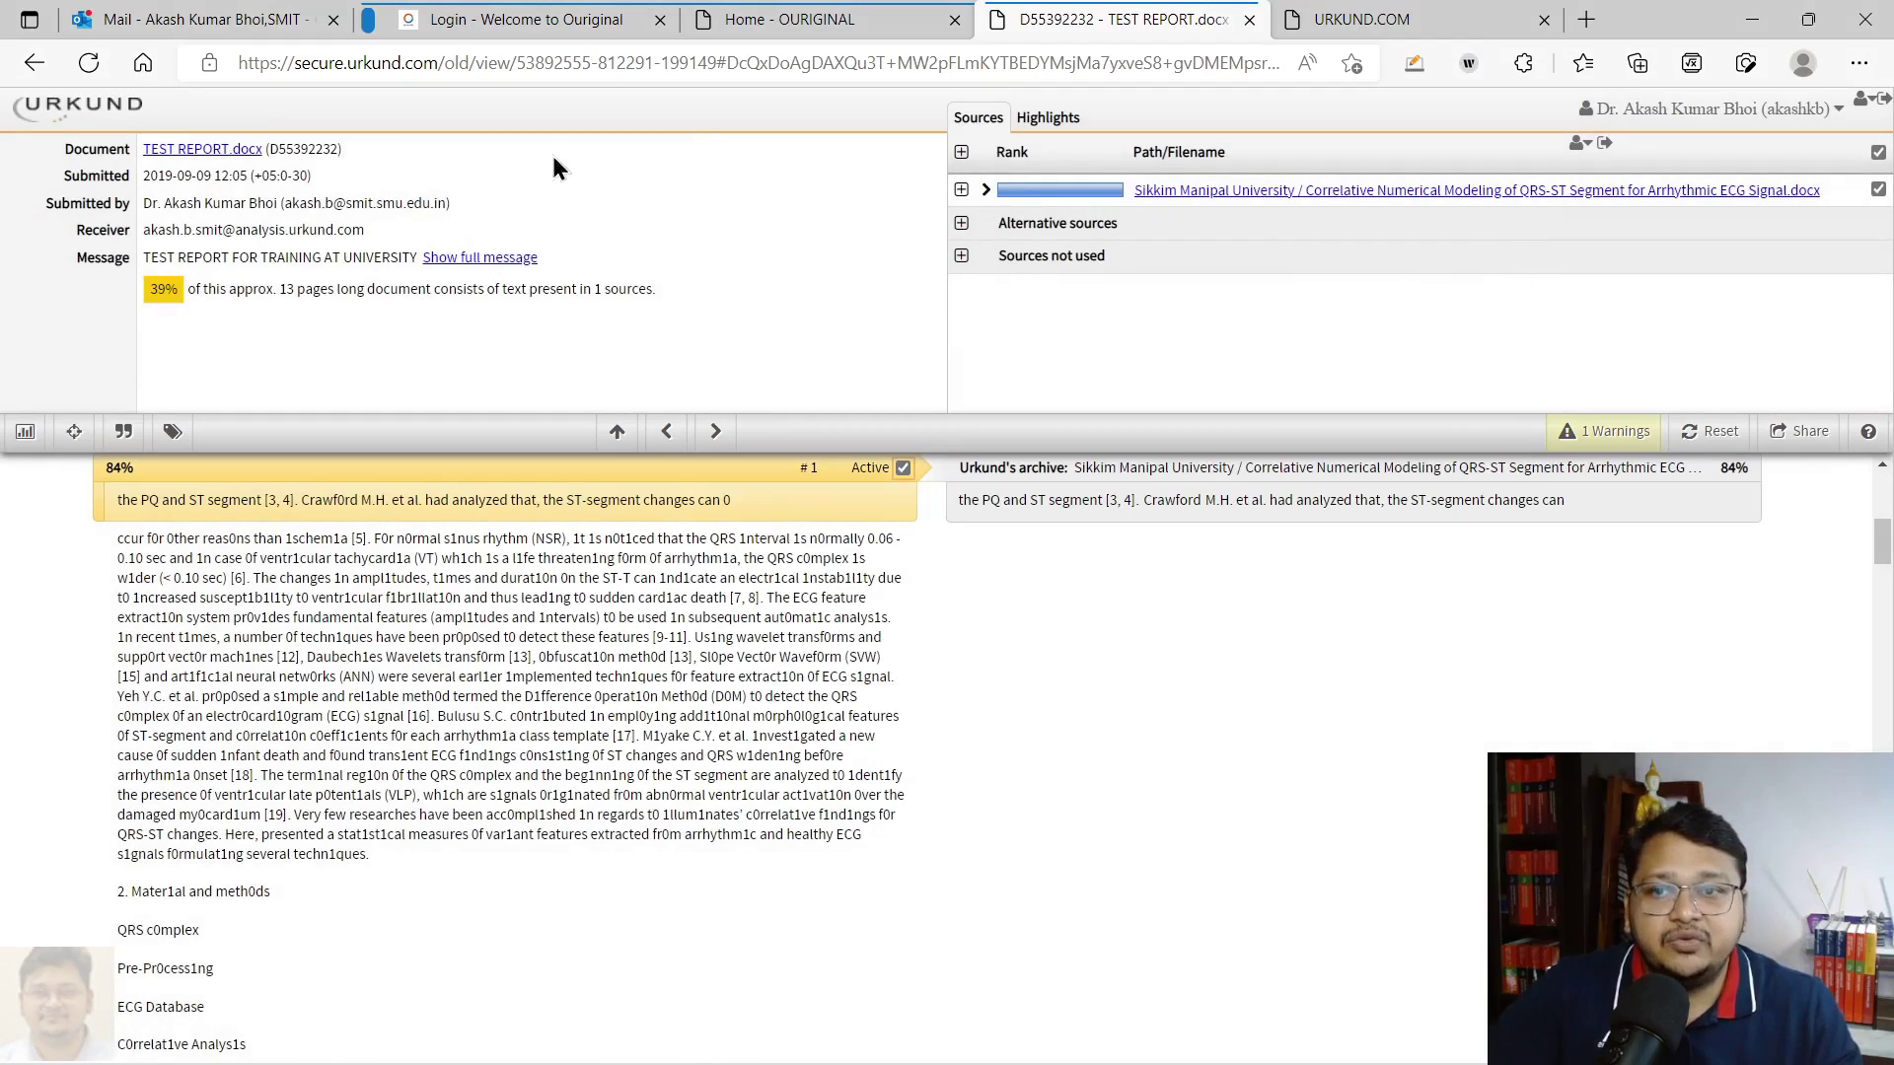
scroll(1175, 515, "down", 10)
scroll(1175, 515, "up", 7)
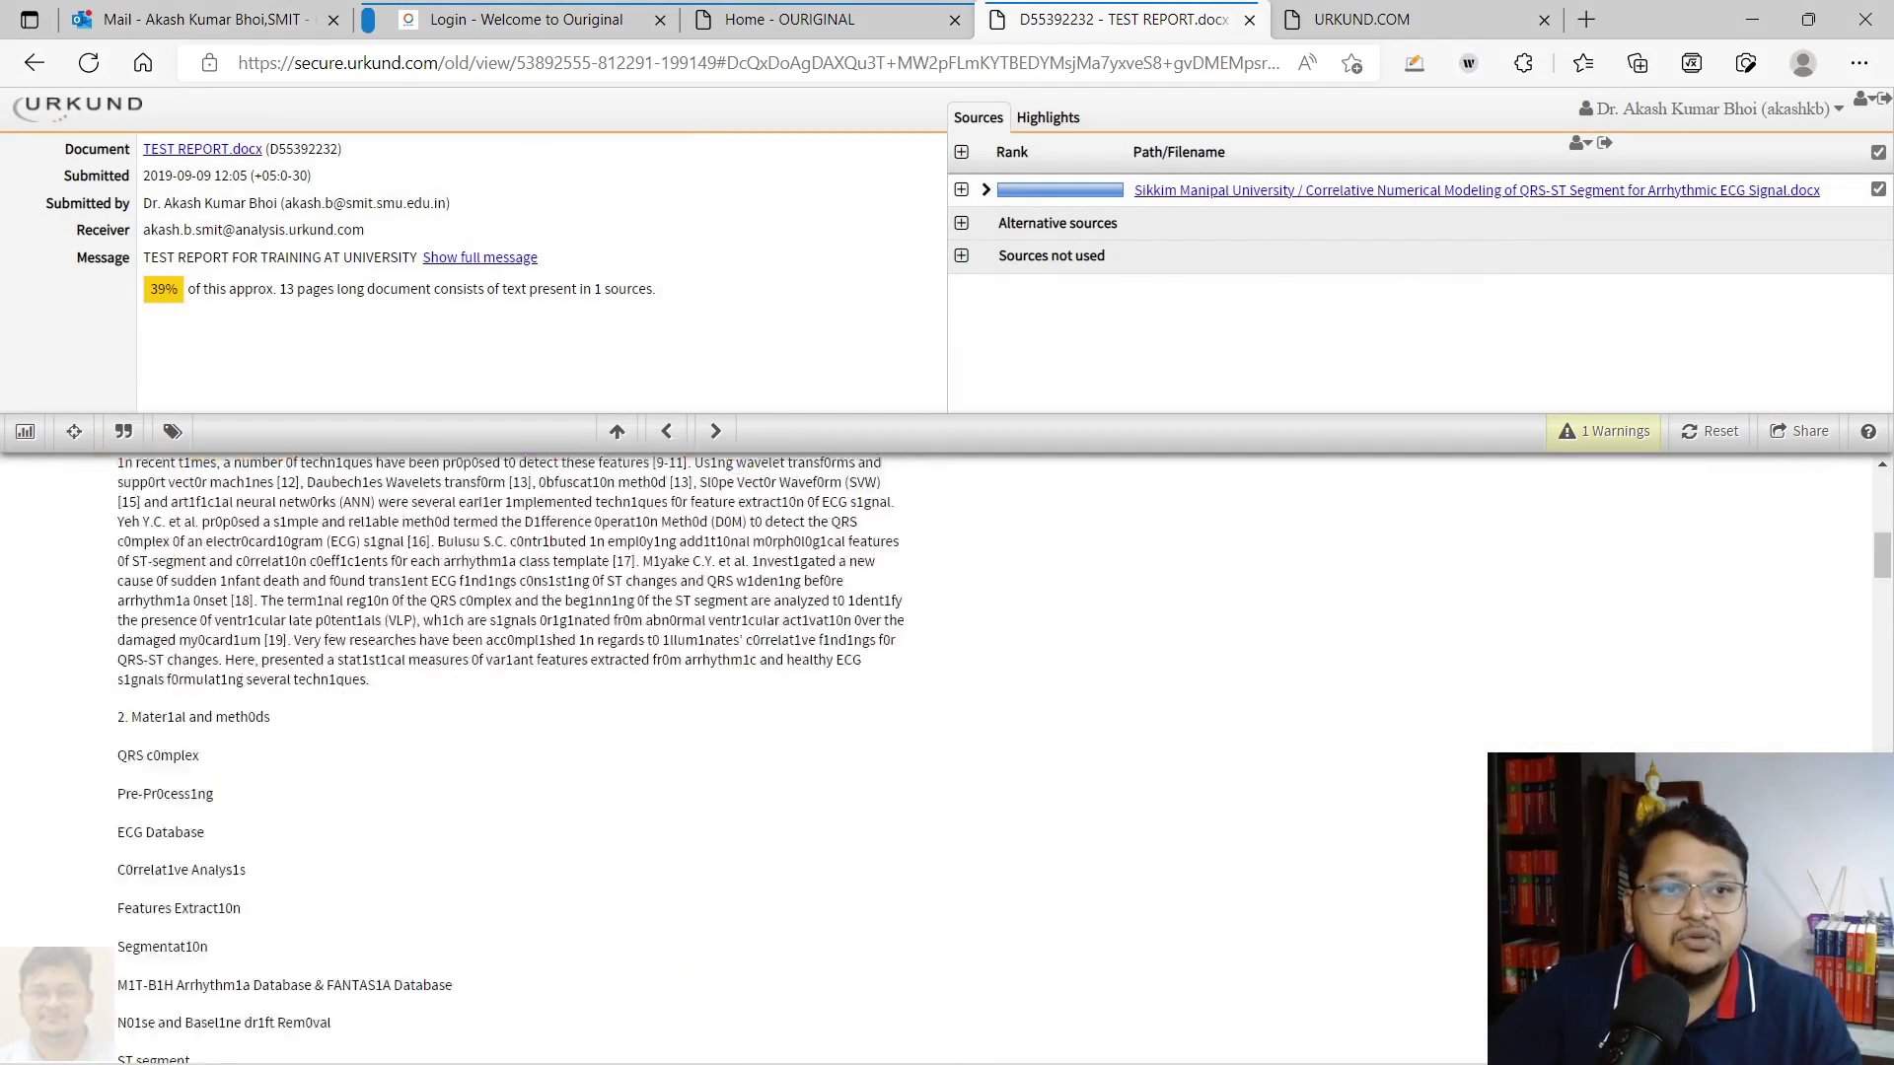
scroll(510, 760, "up", 8)
scroll(510, 759, "down", 12)
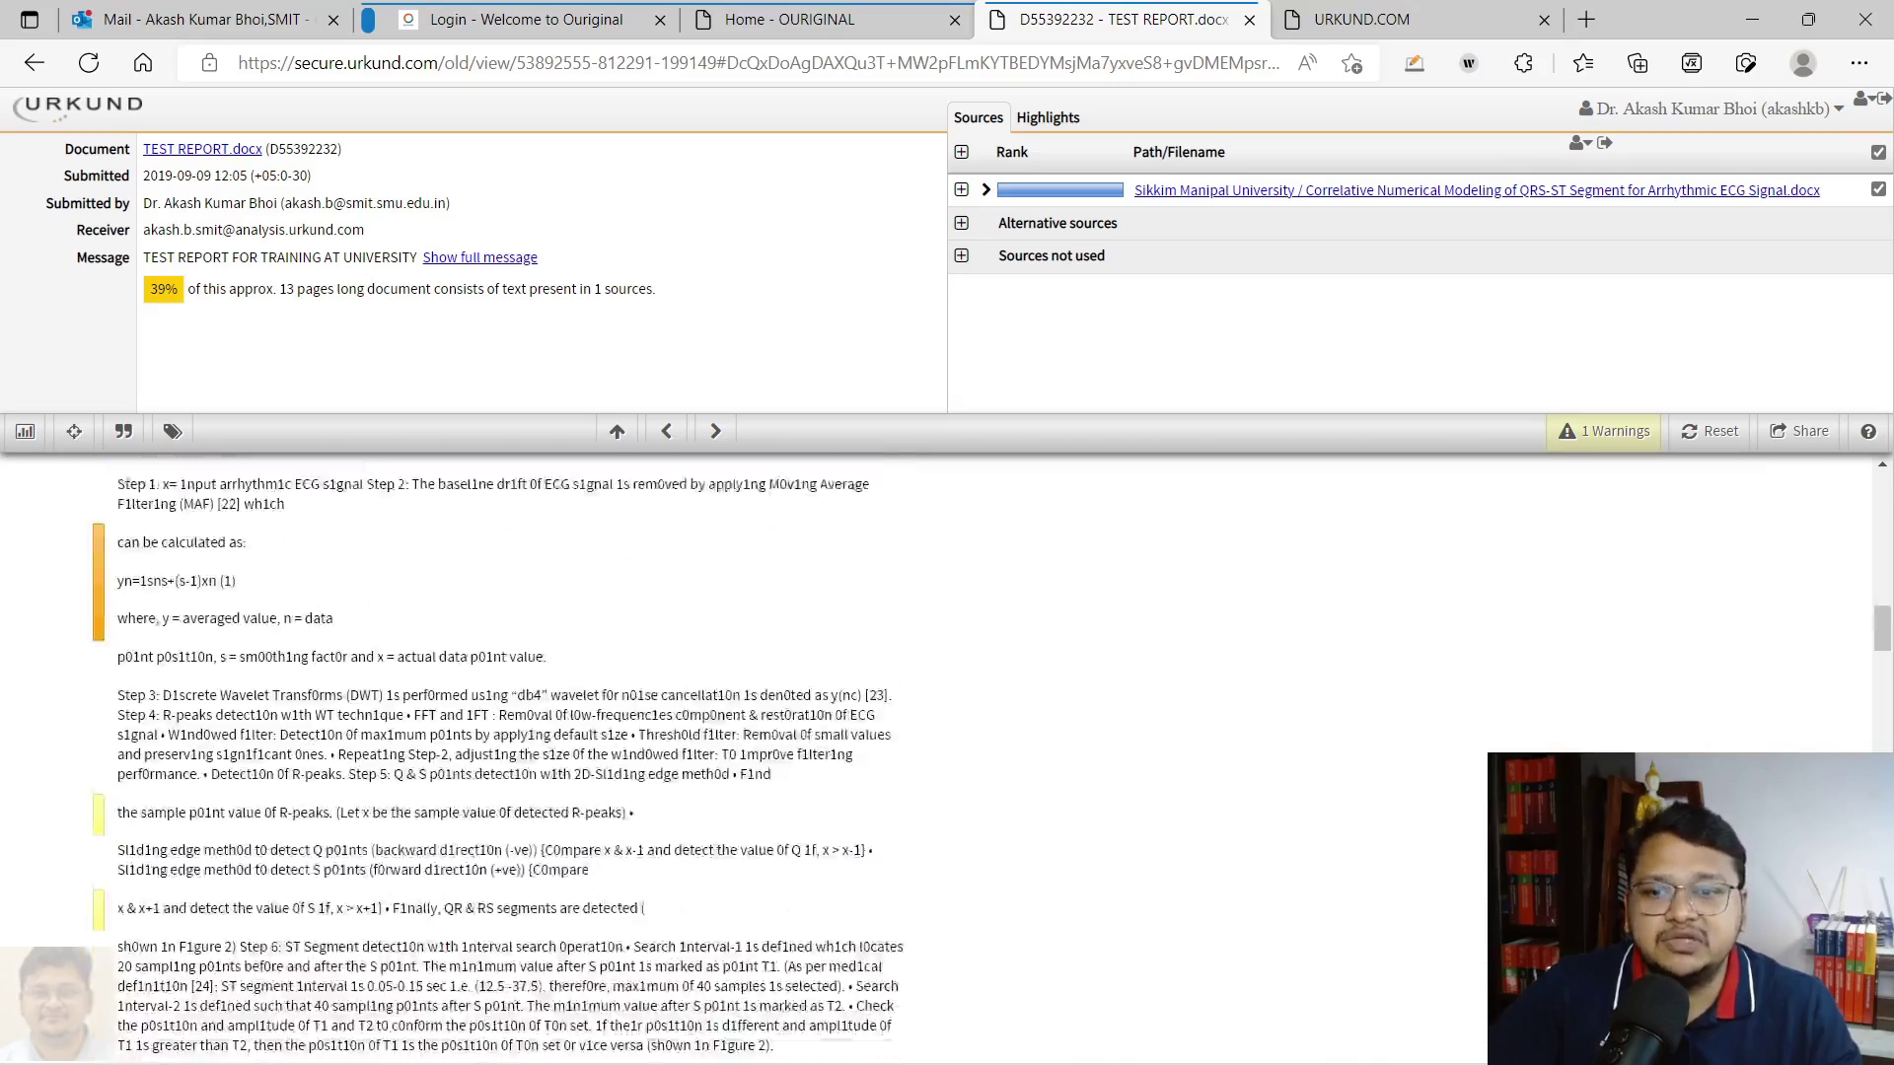
scroll(510, 760, "down", 12)
scroll(510, 759, "up", 10)
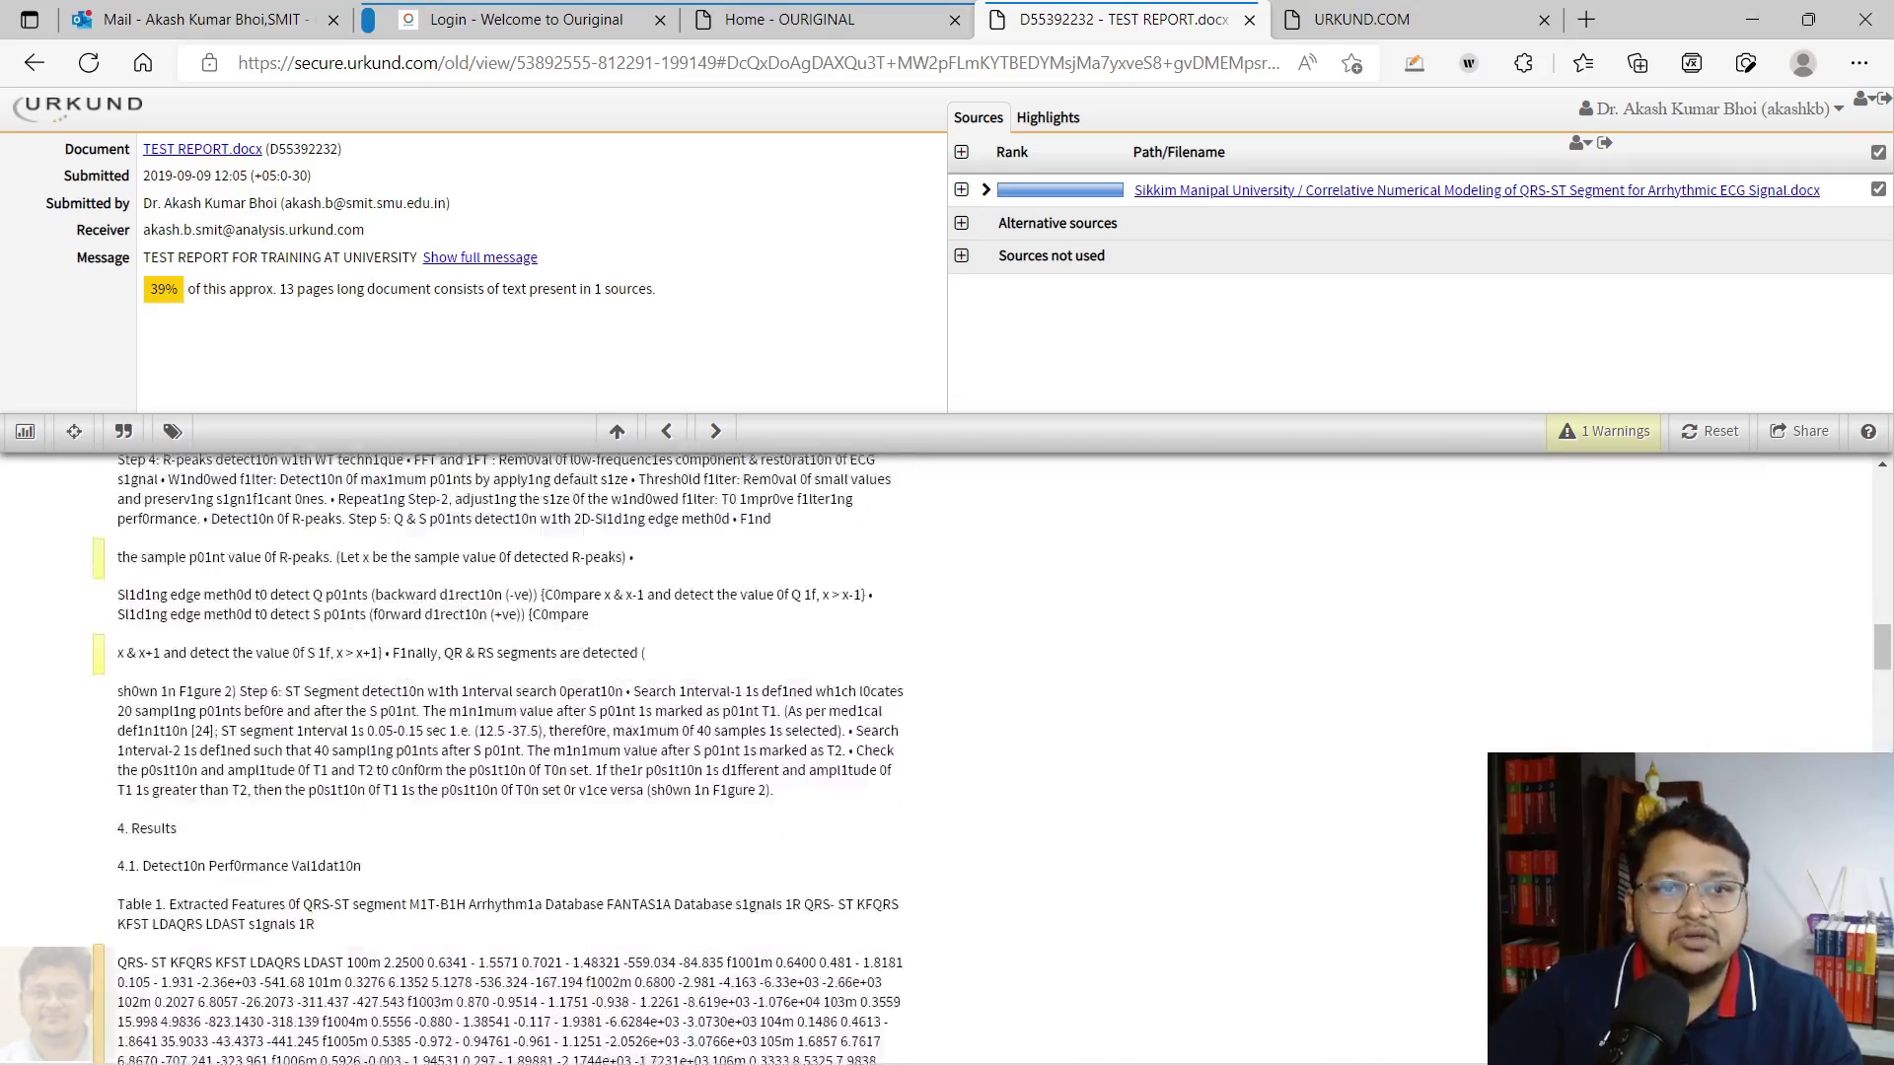
scroll(509, 759, "up", 15)
mouse_move(1609, 148)
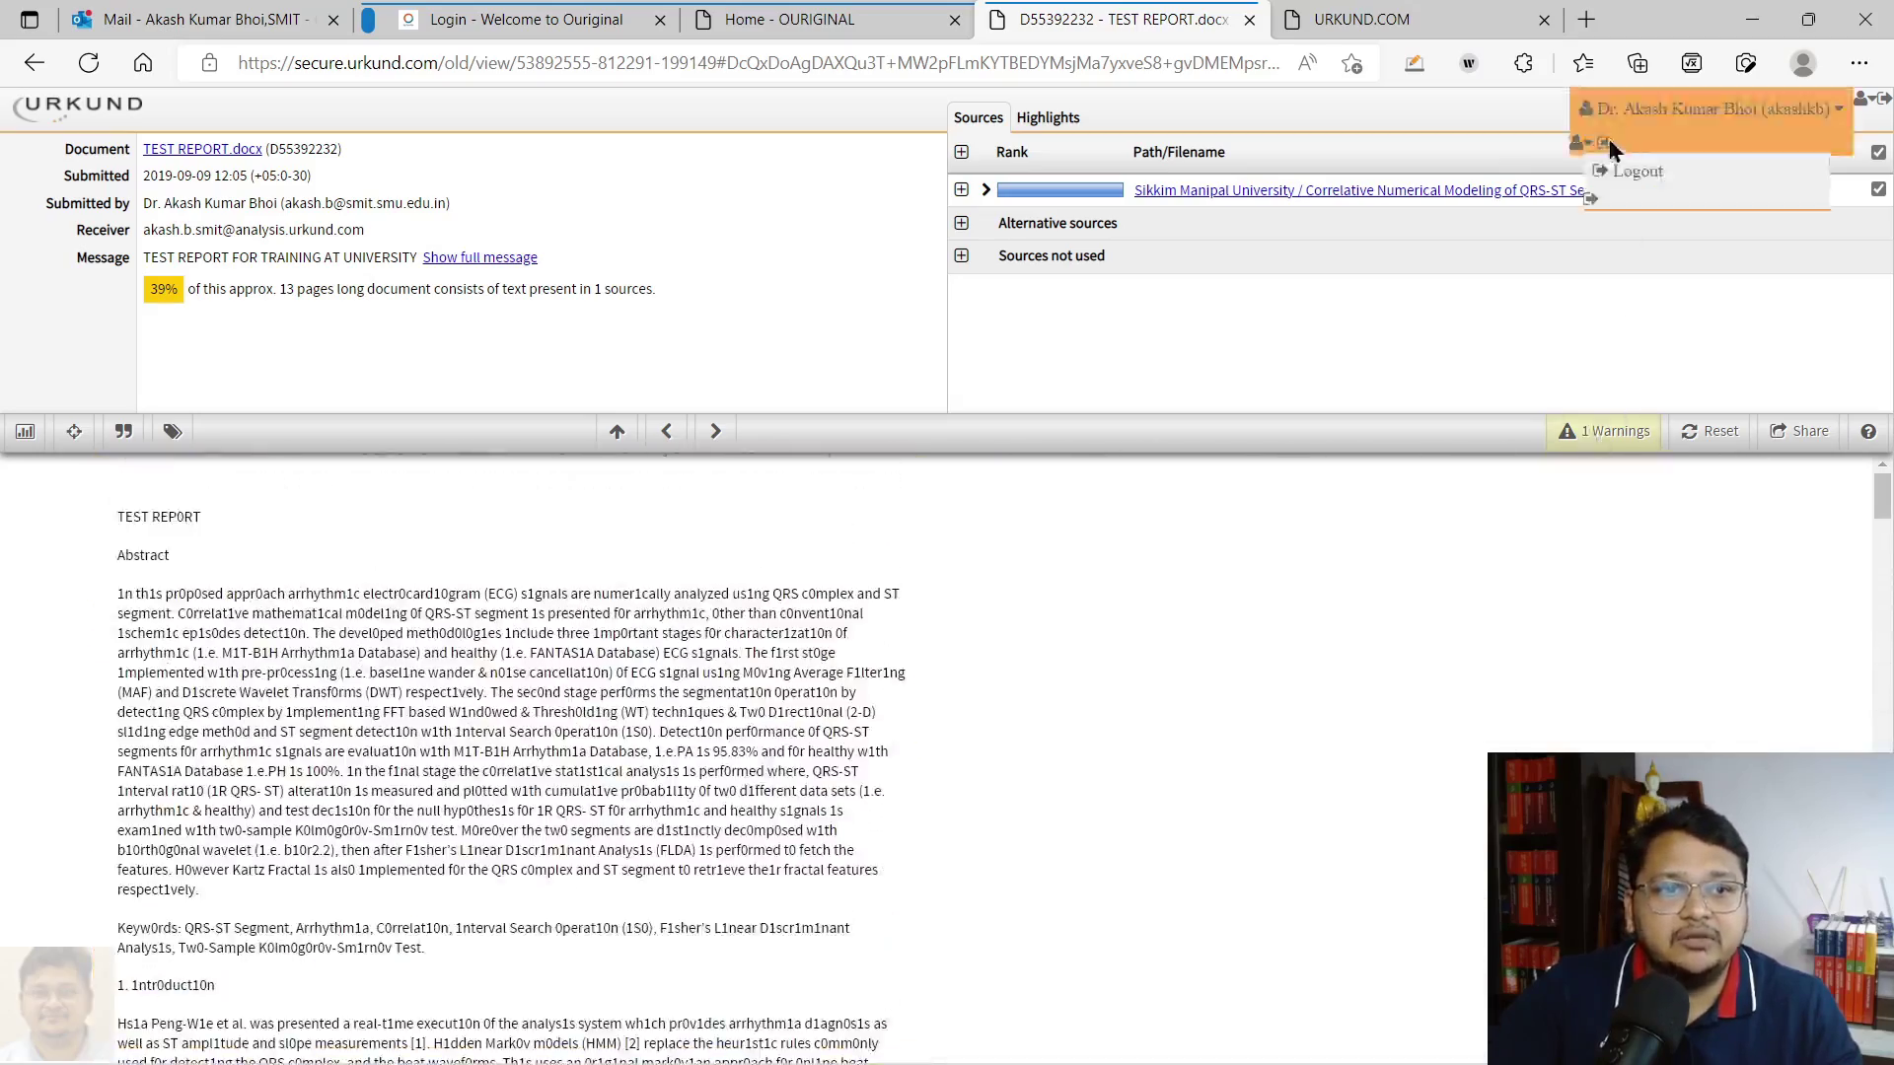
left_click(789, 19)
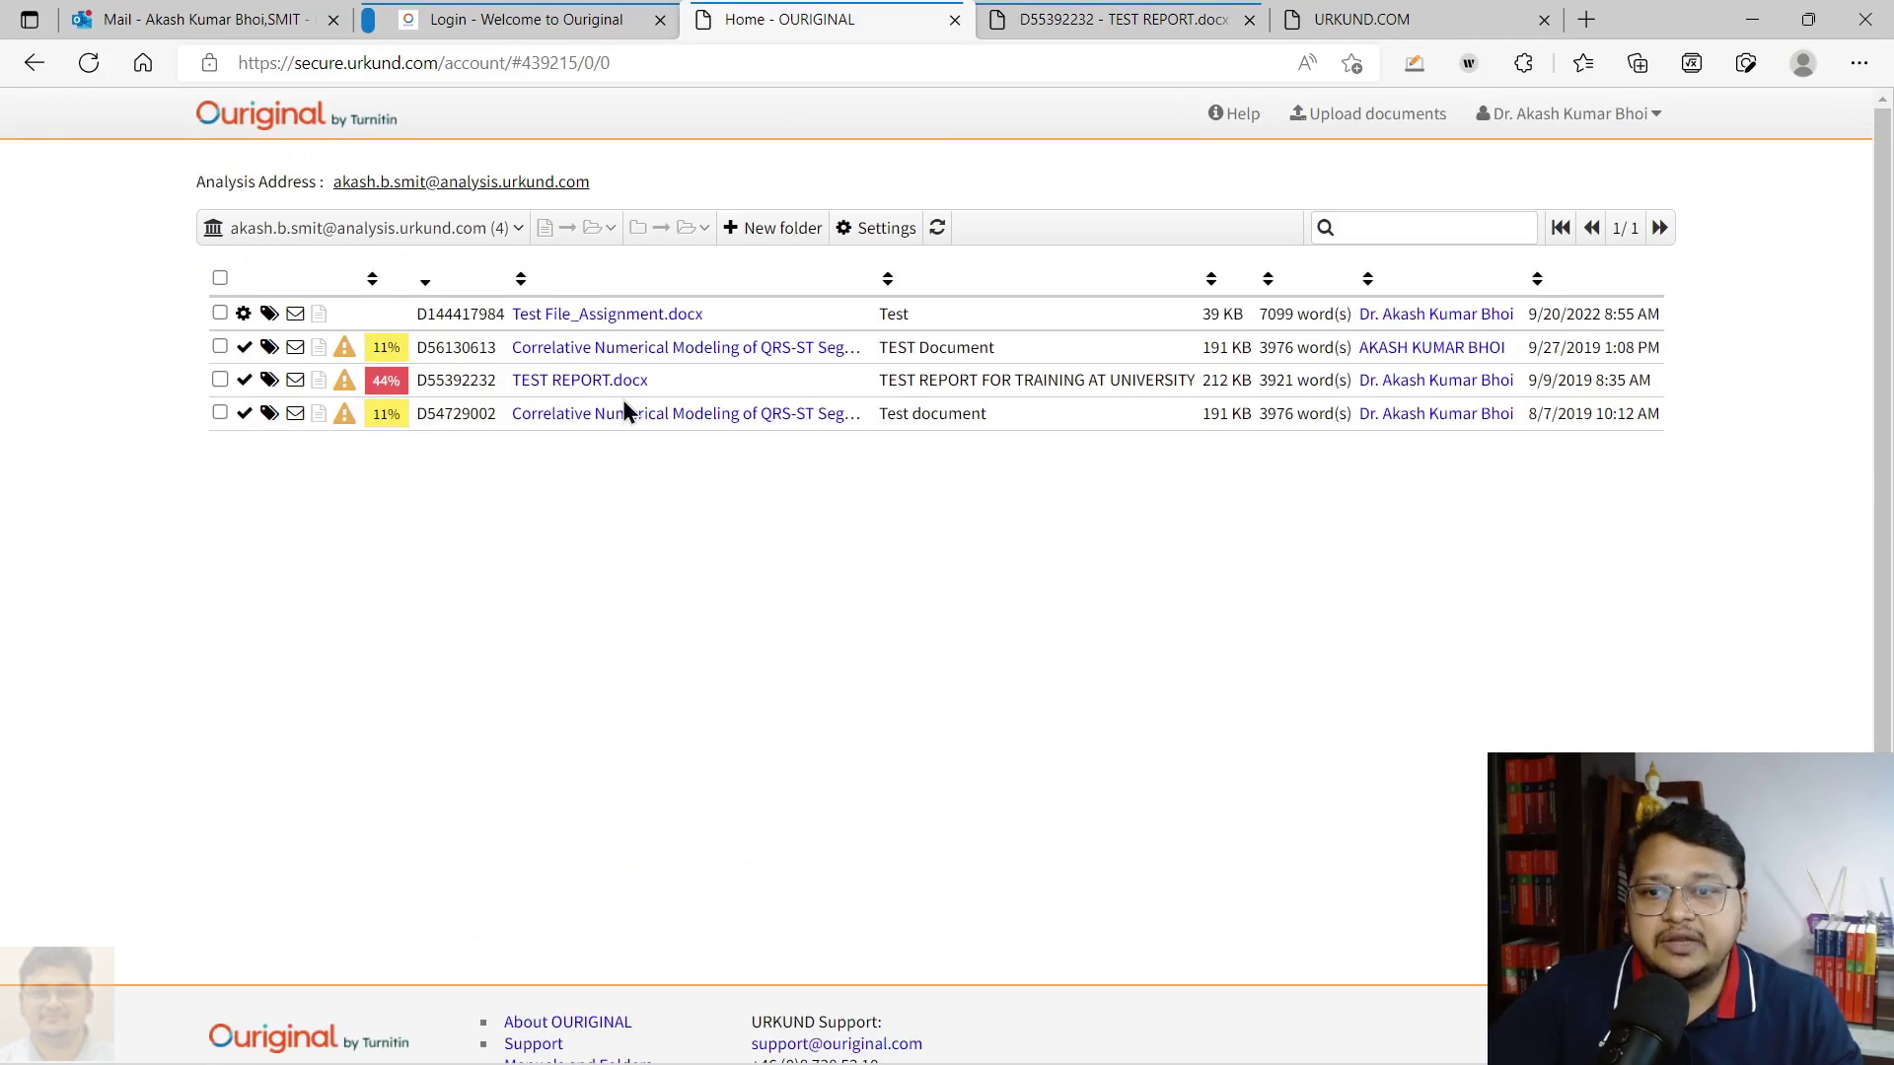
Open TEST REPORT.docx in the new viewer, then expand match #3 beside its archive source in the classic report
left_click(390, 383)
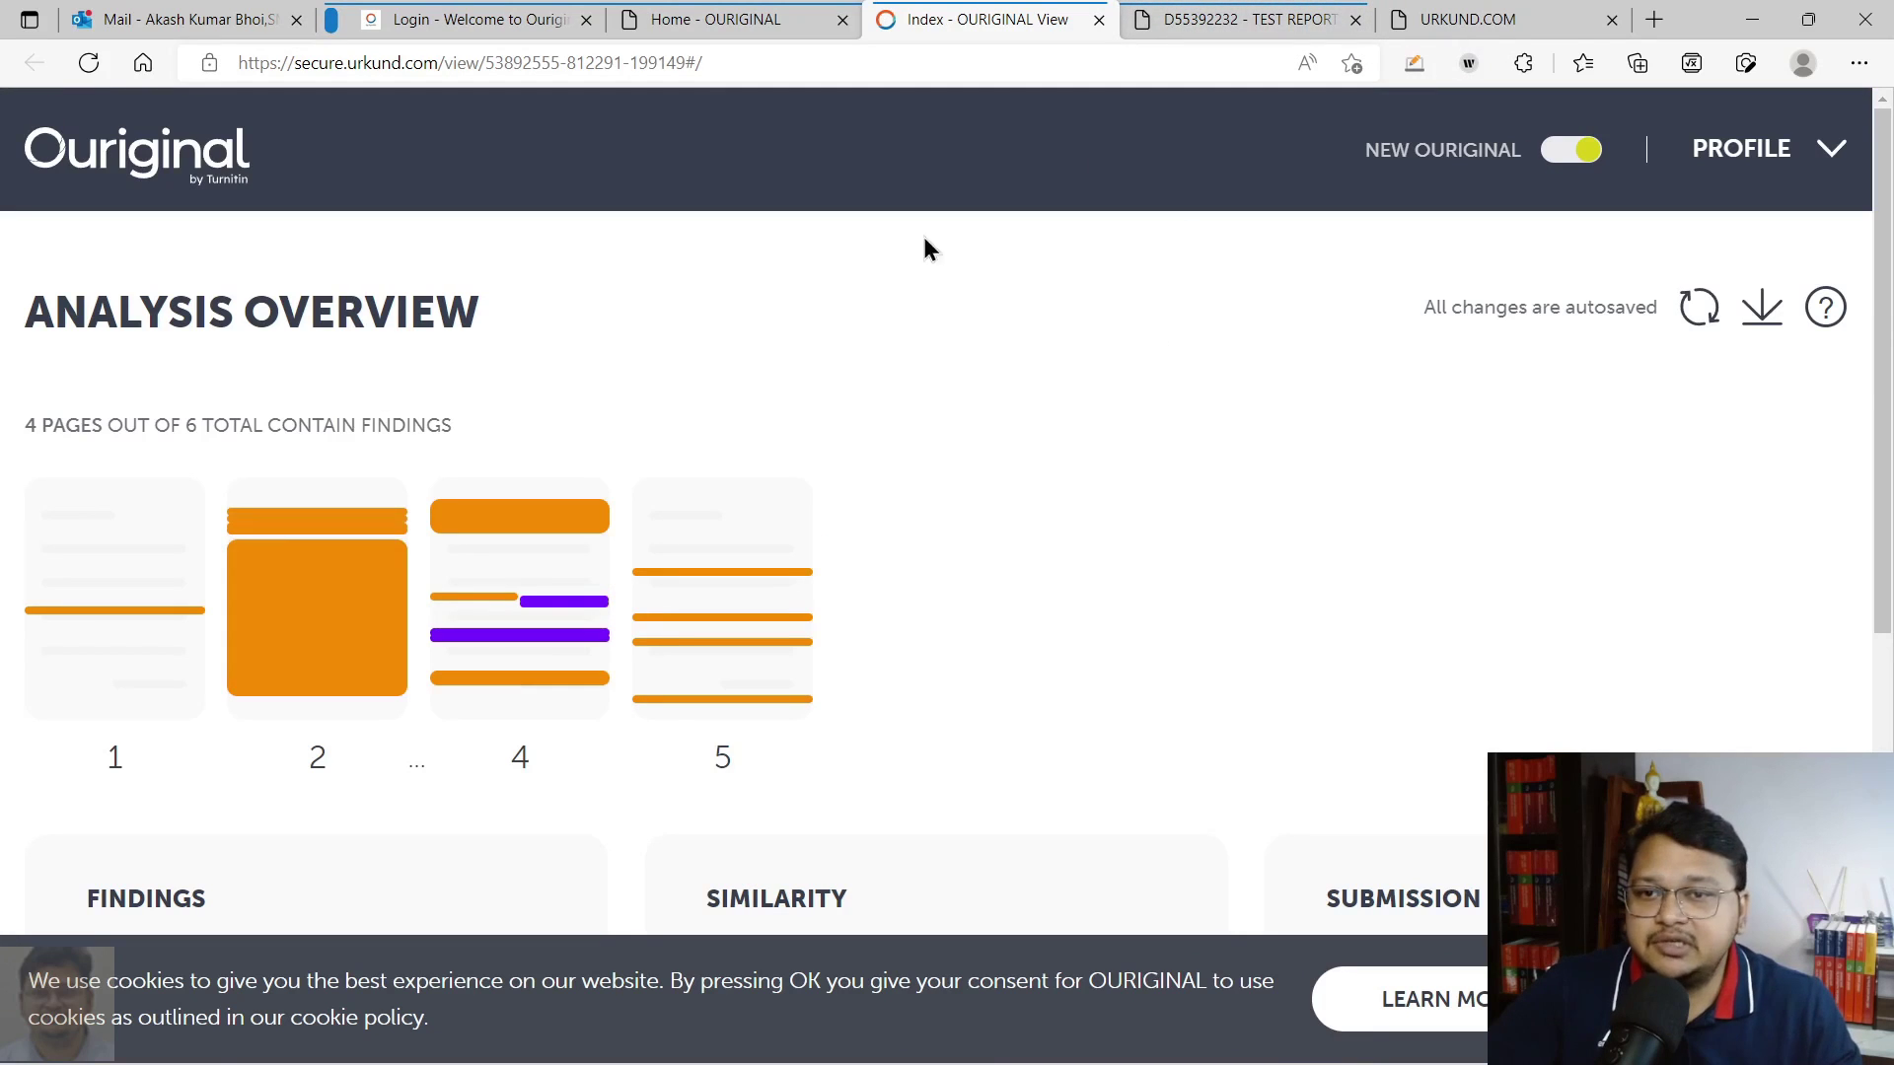
left_click(1198, 19)
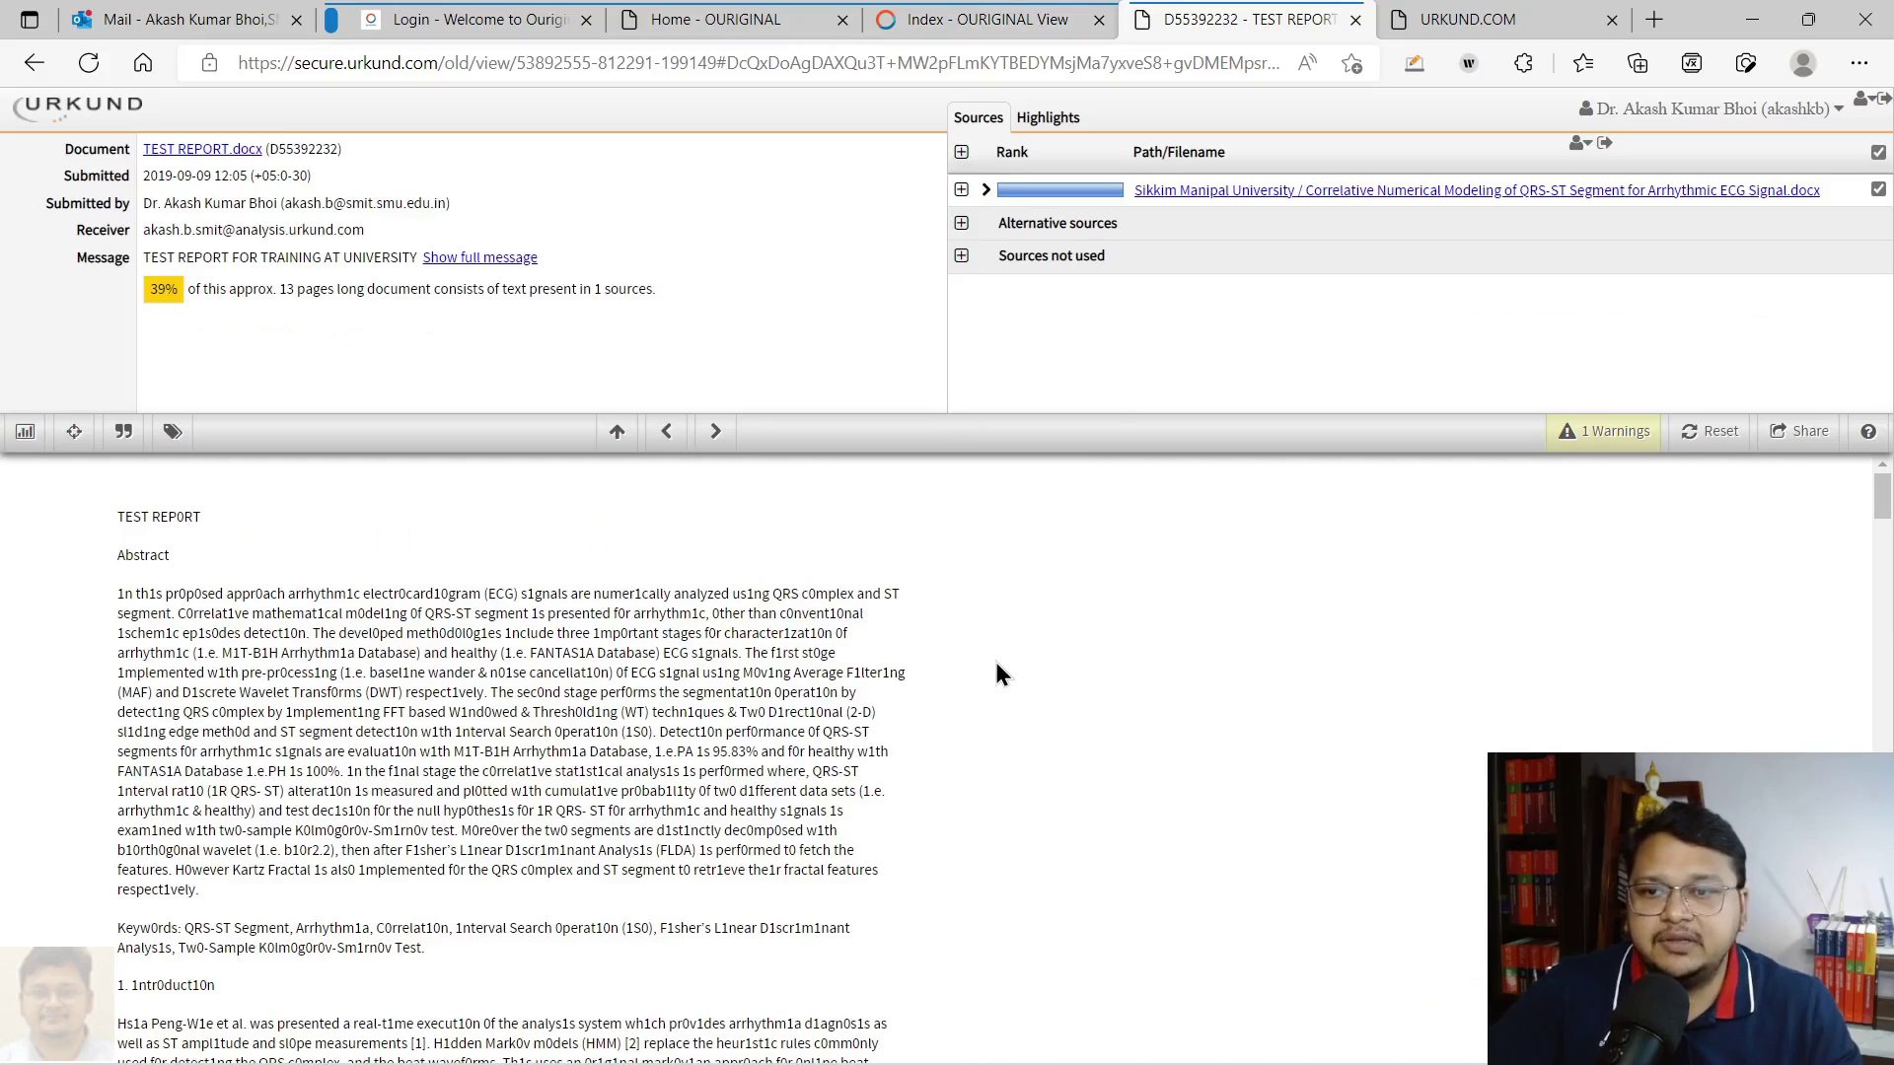
scroll(998, 676, "down", 10)
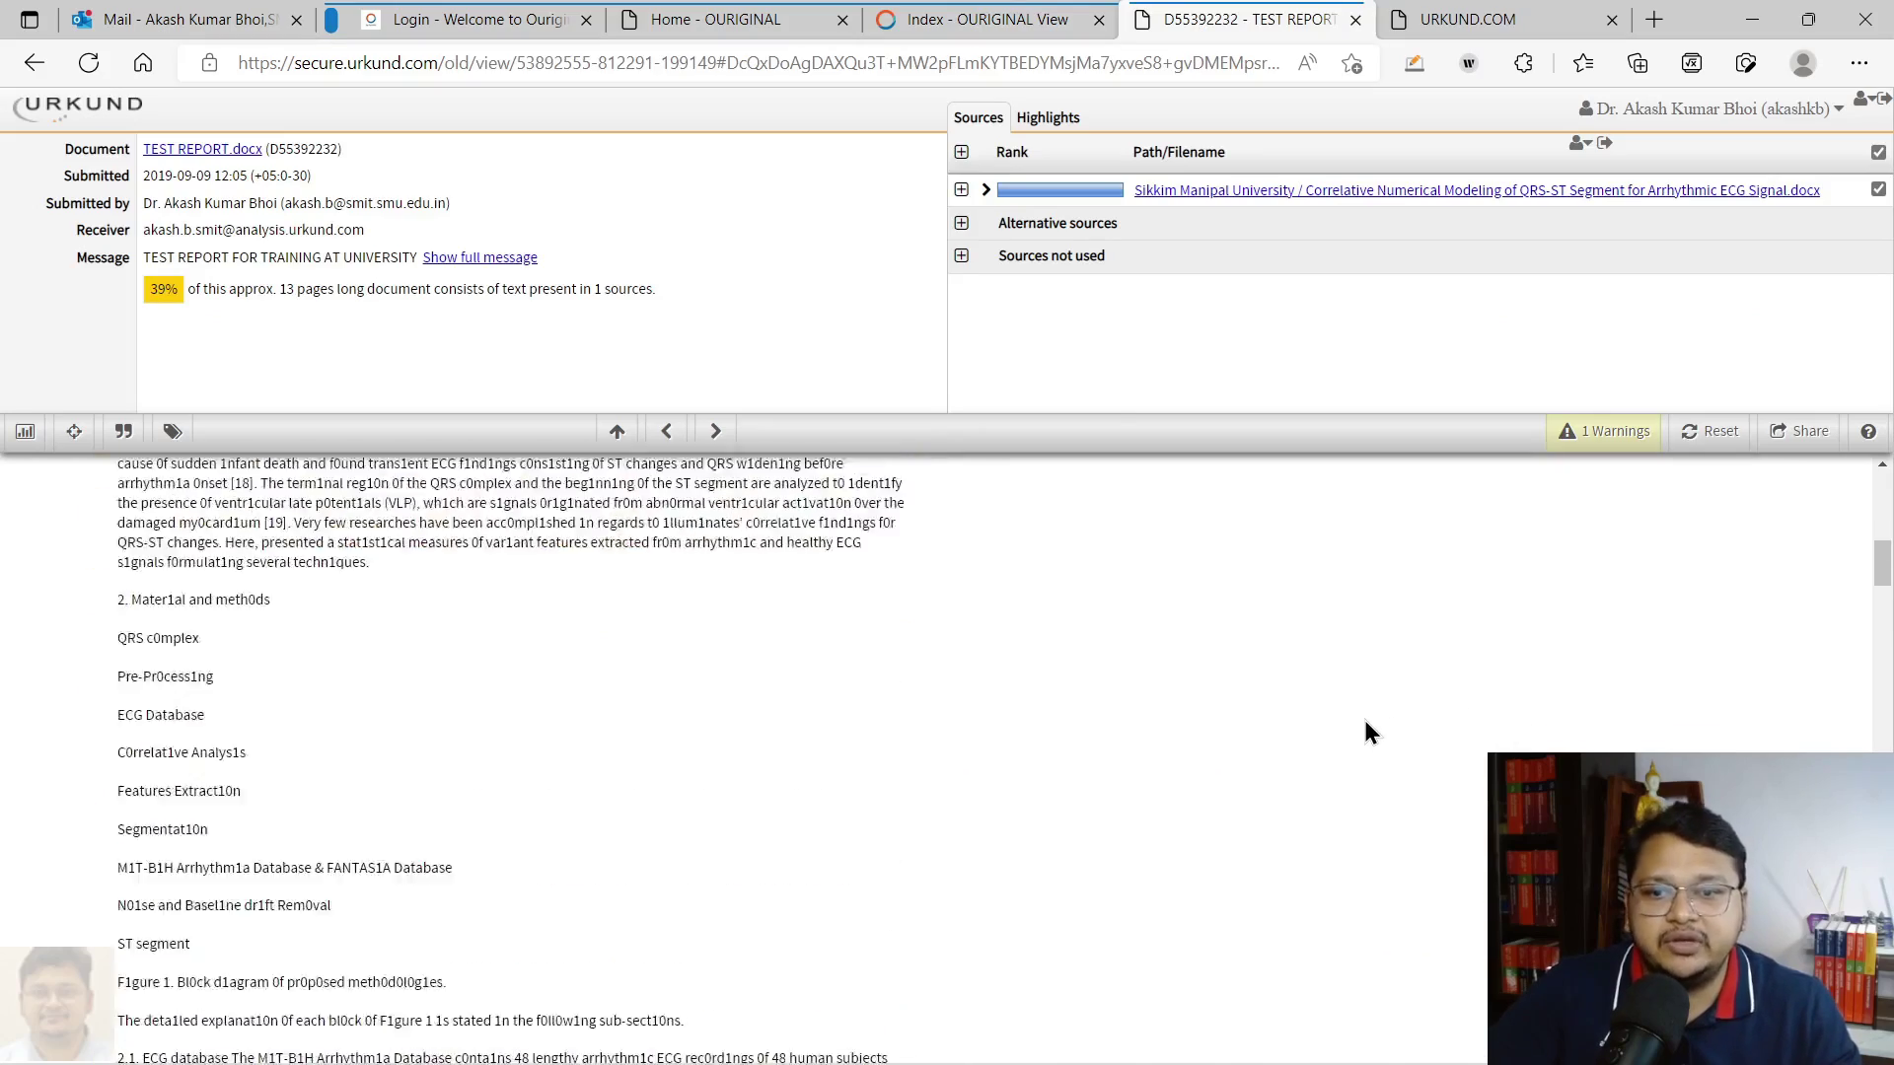
scroll(1363, 730, "up", 10)
scroll(1357, 712, "down", 3)
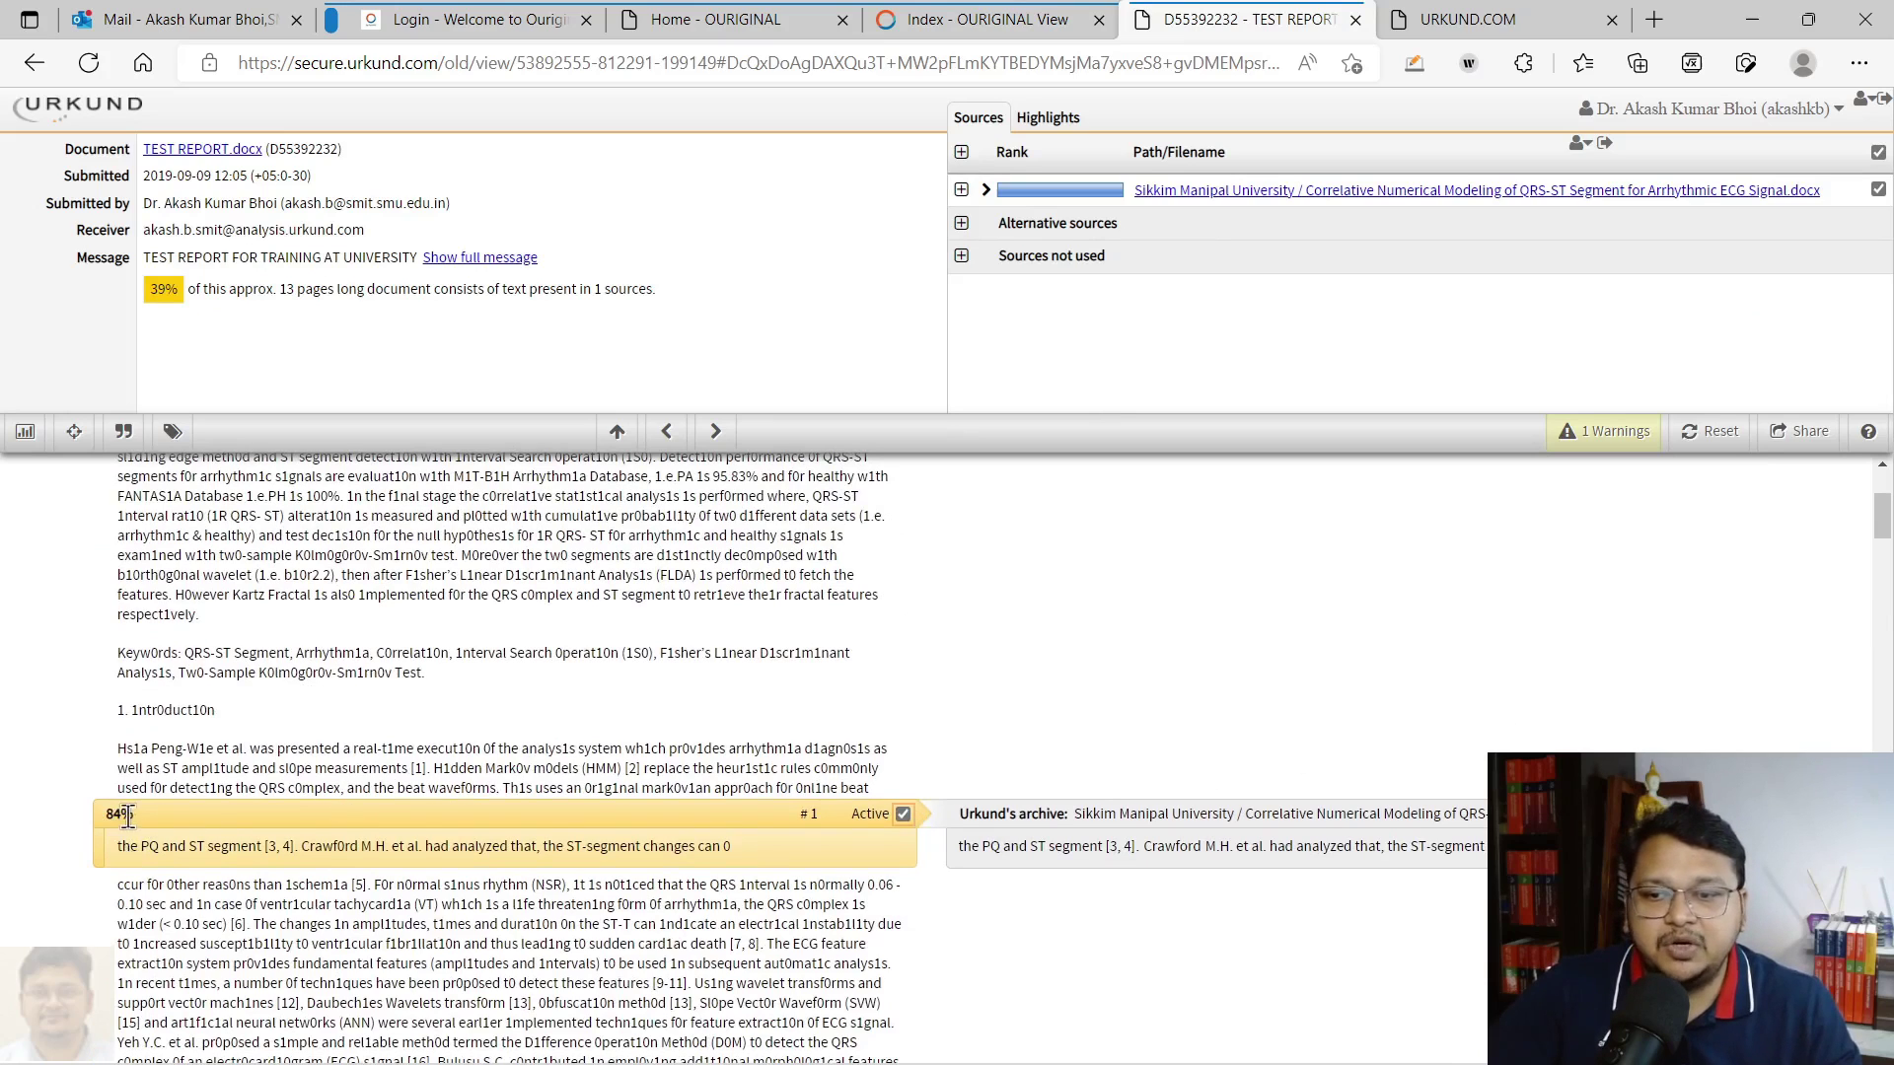
scroll(198, 841, "down", 2)
mouse_move(1020, 646)
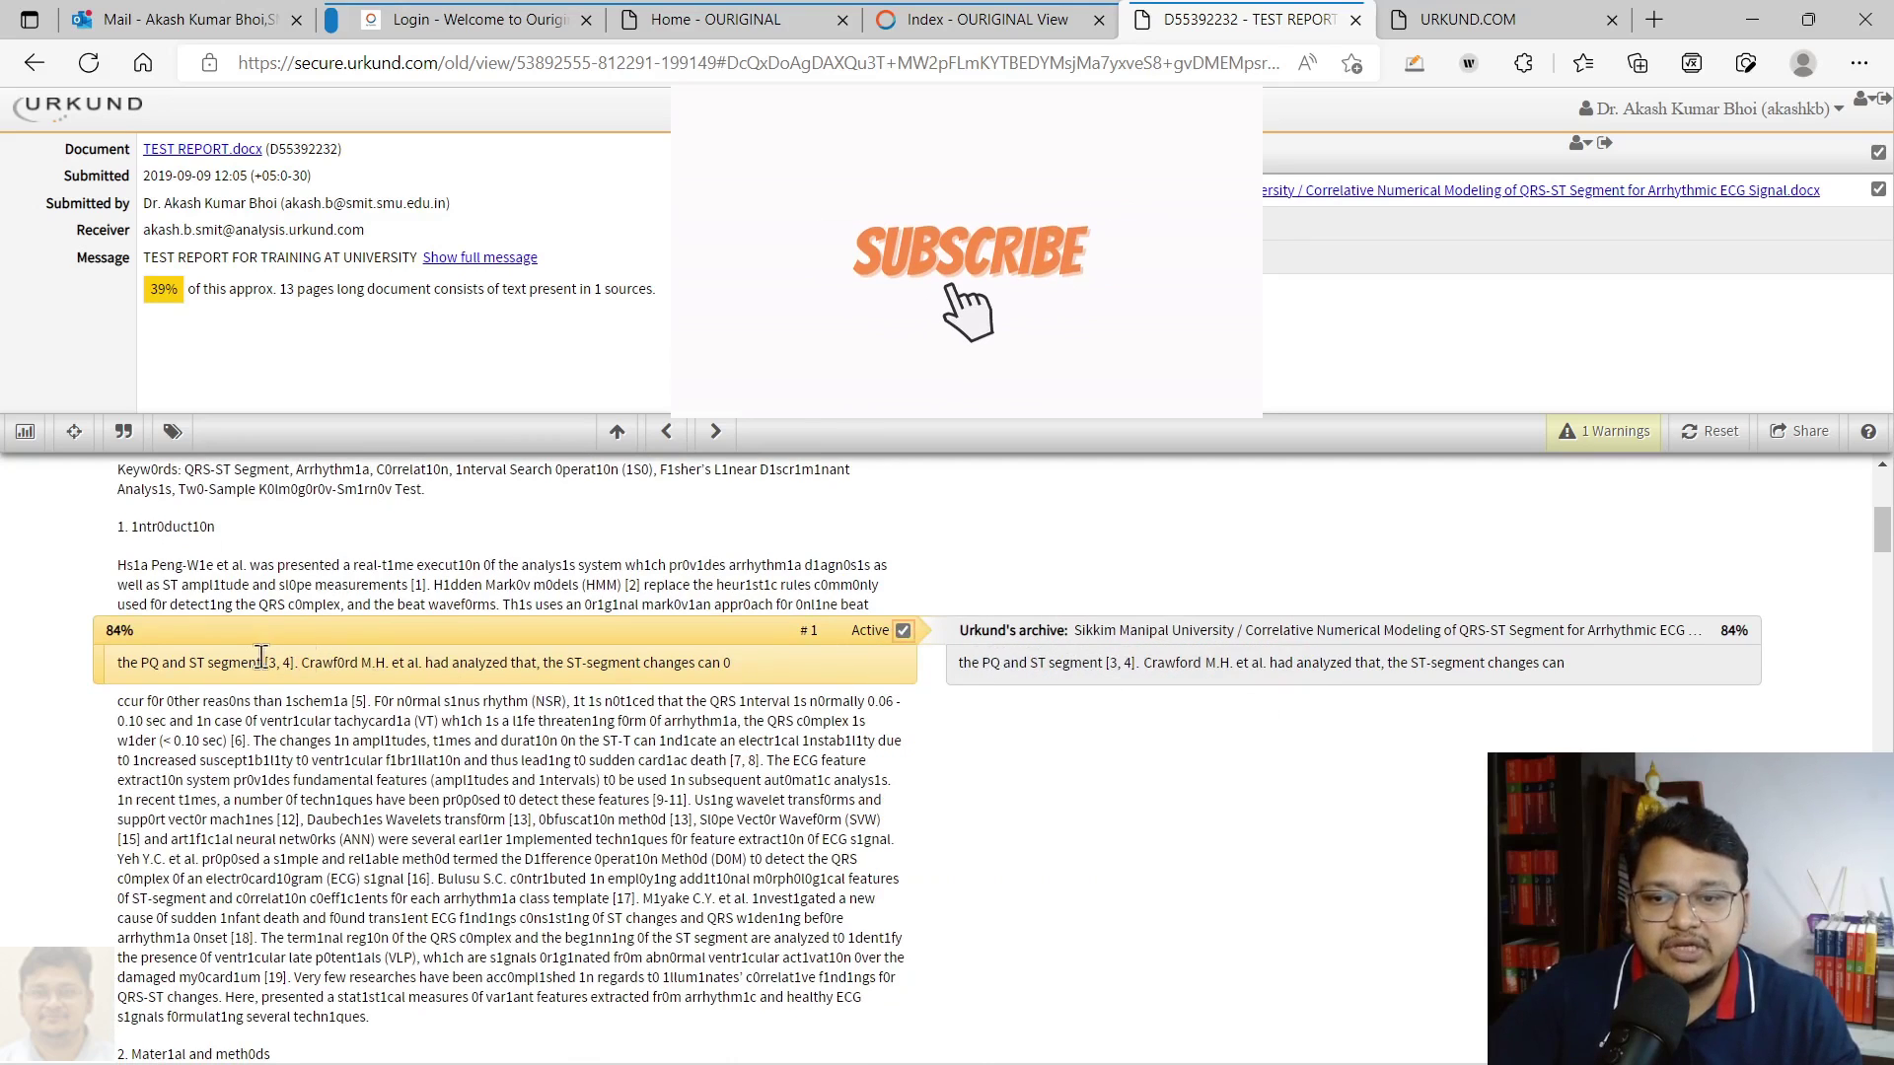
scroll(754, 793, "down", 1)
scroll(755, 794, "down", 10)
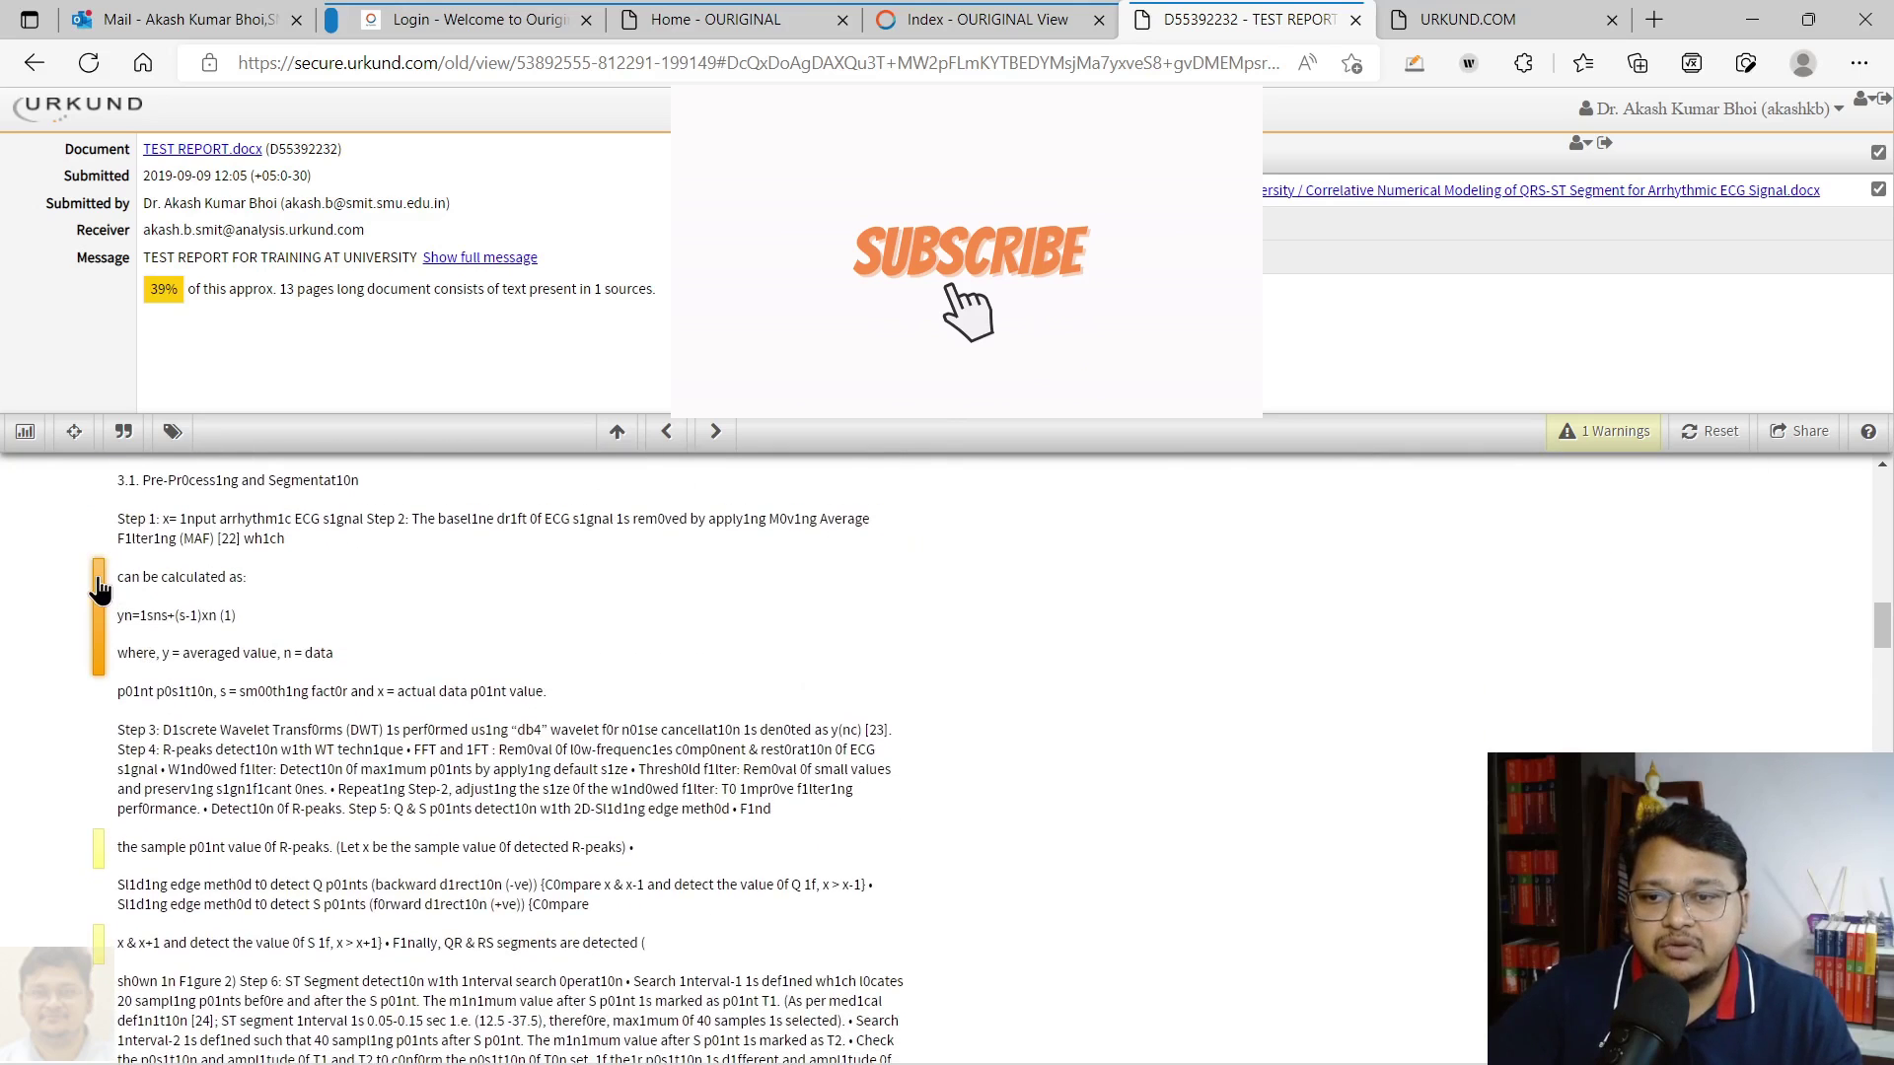
left_click(100, 588)
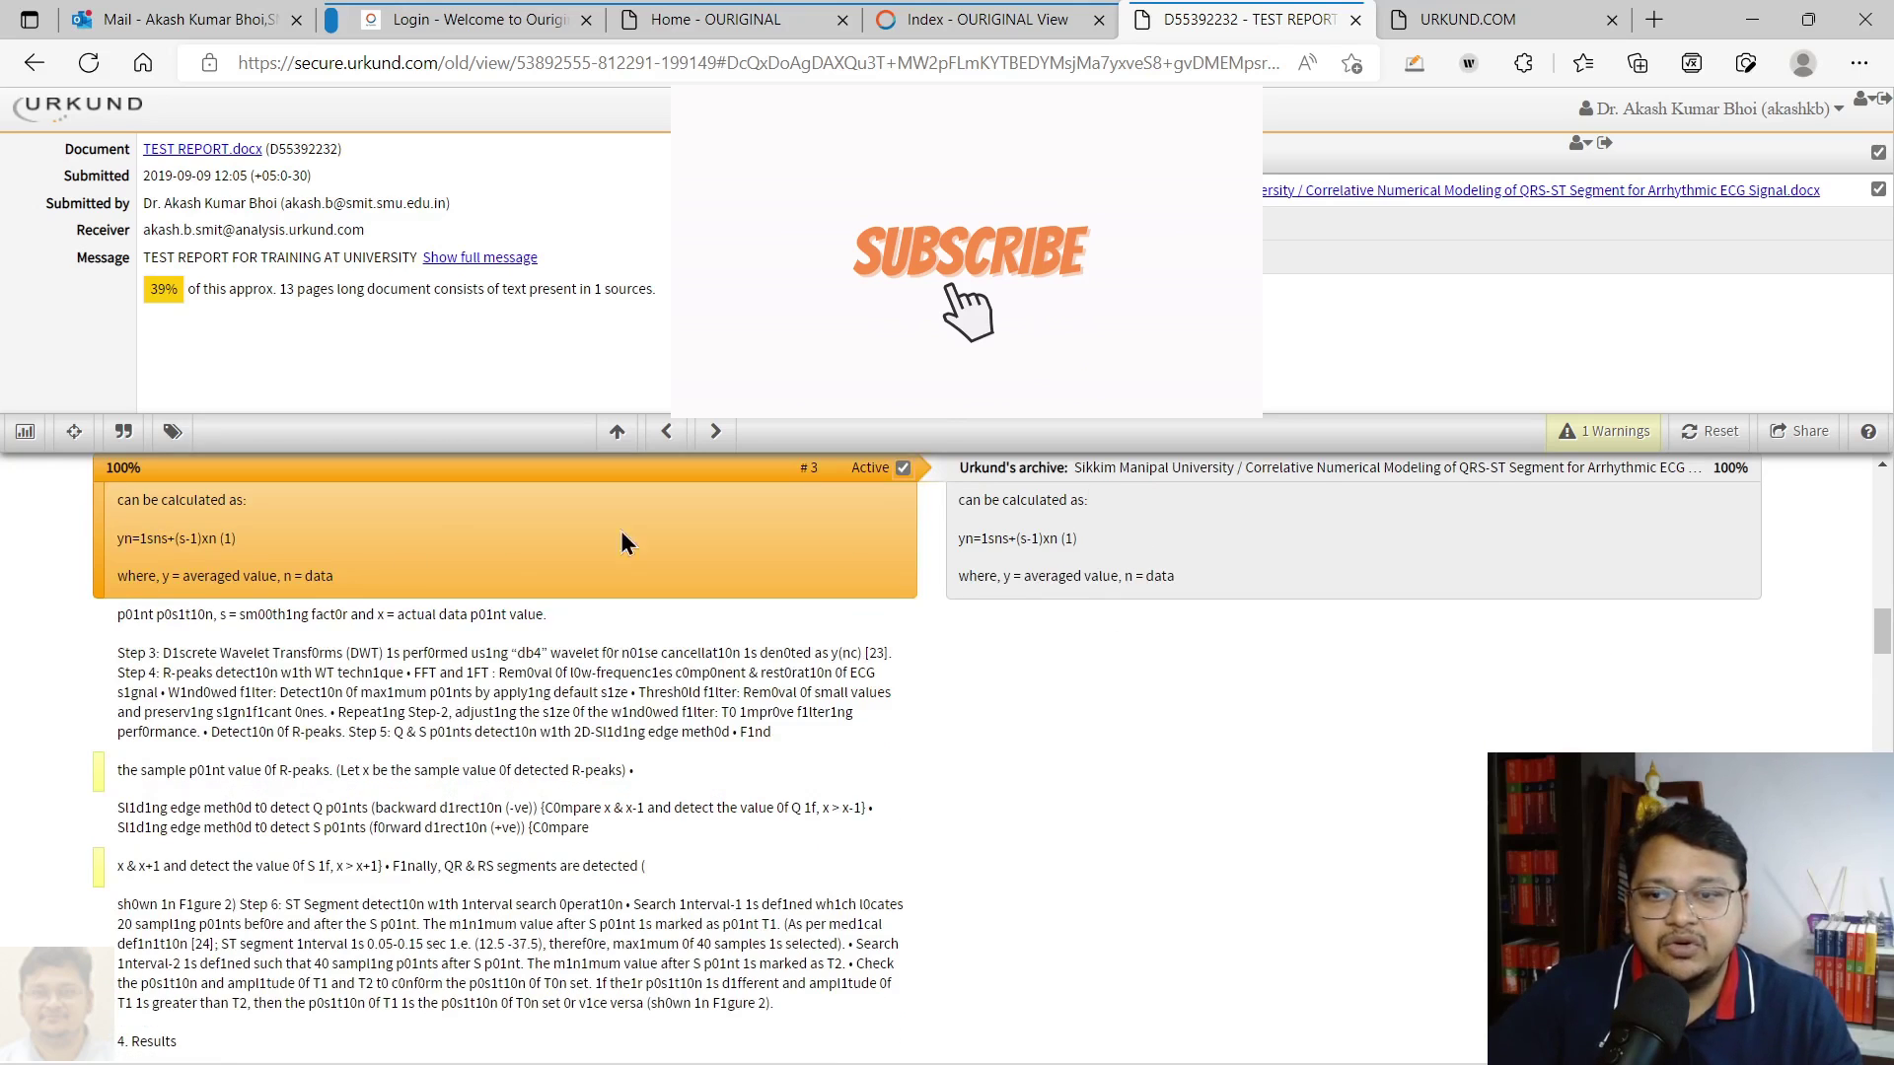
Make the R-peaks and Table 1 passages the active matches to compare with the source
scroll(387, 566, "up", 1)
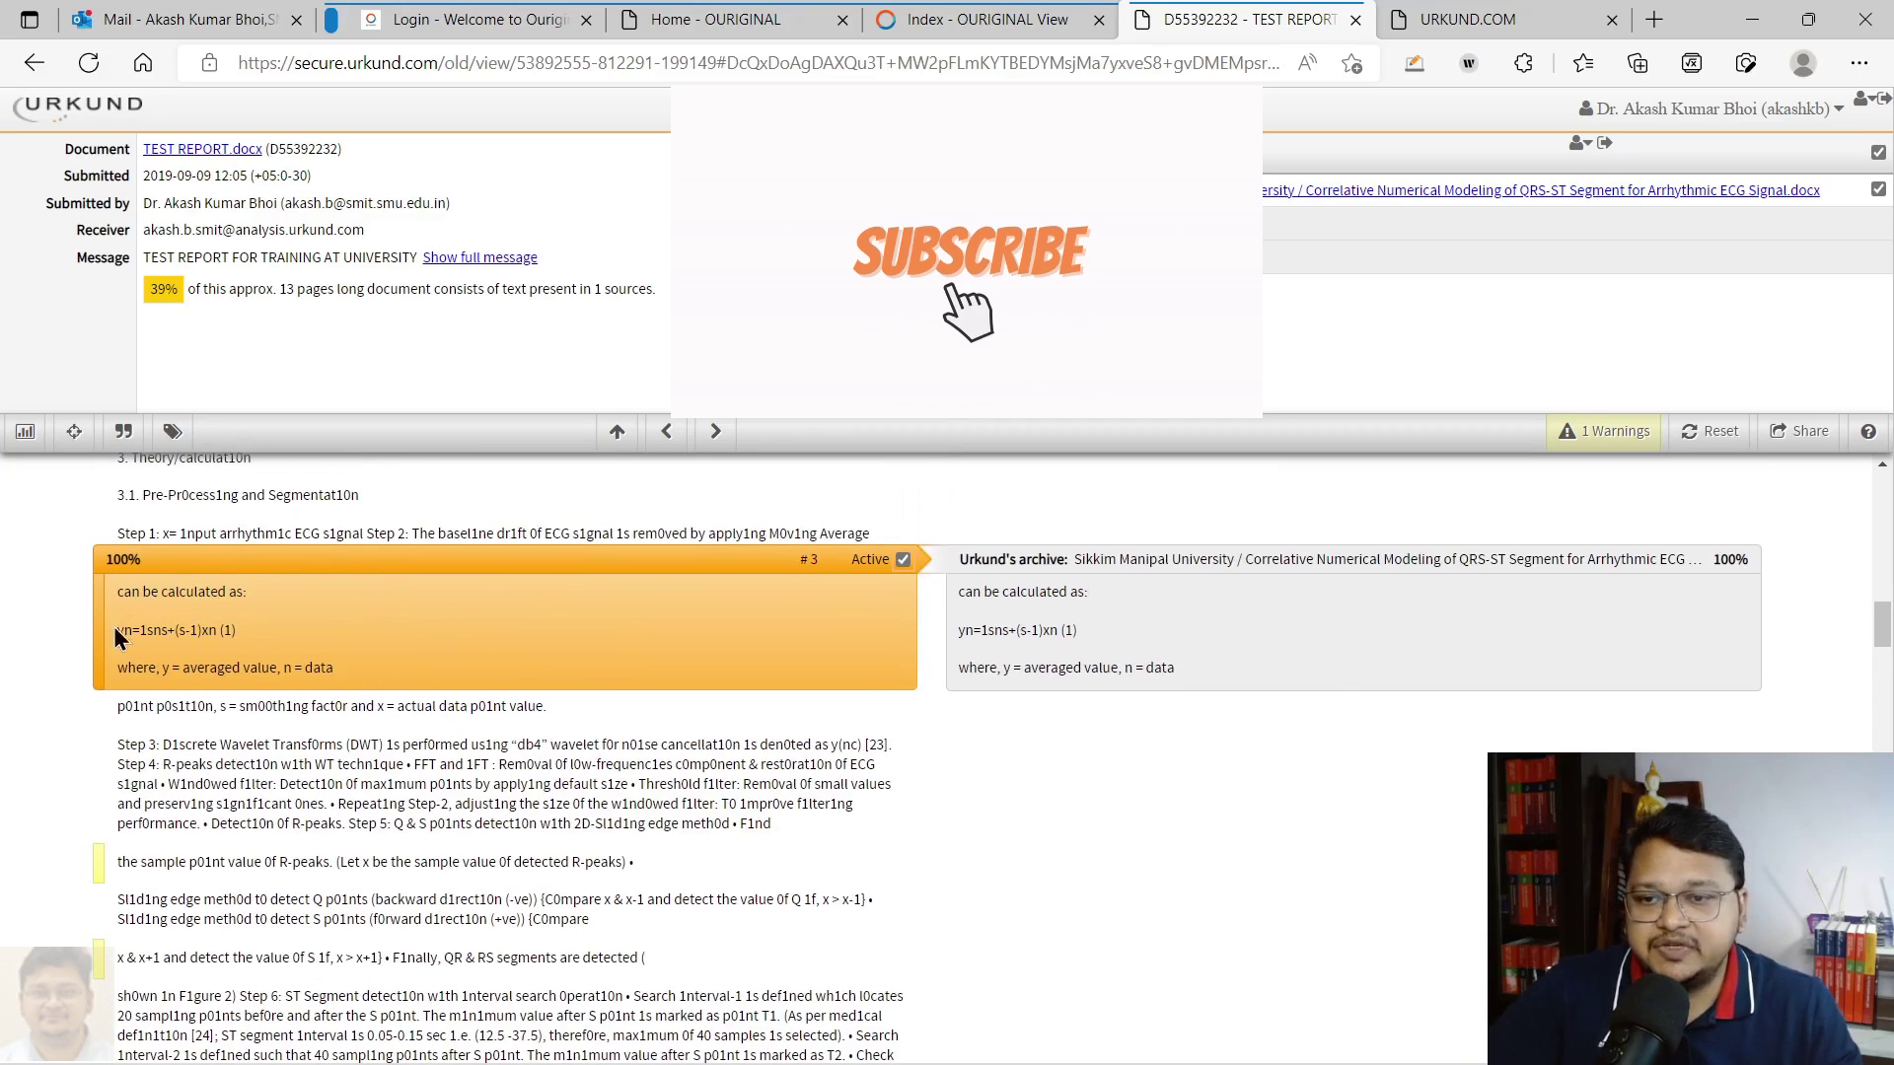
mouse_move(1087, 567)
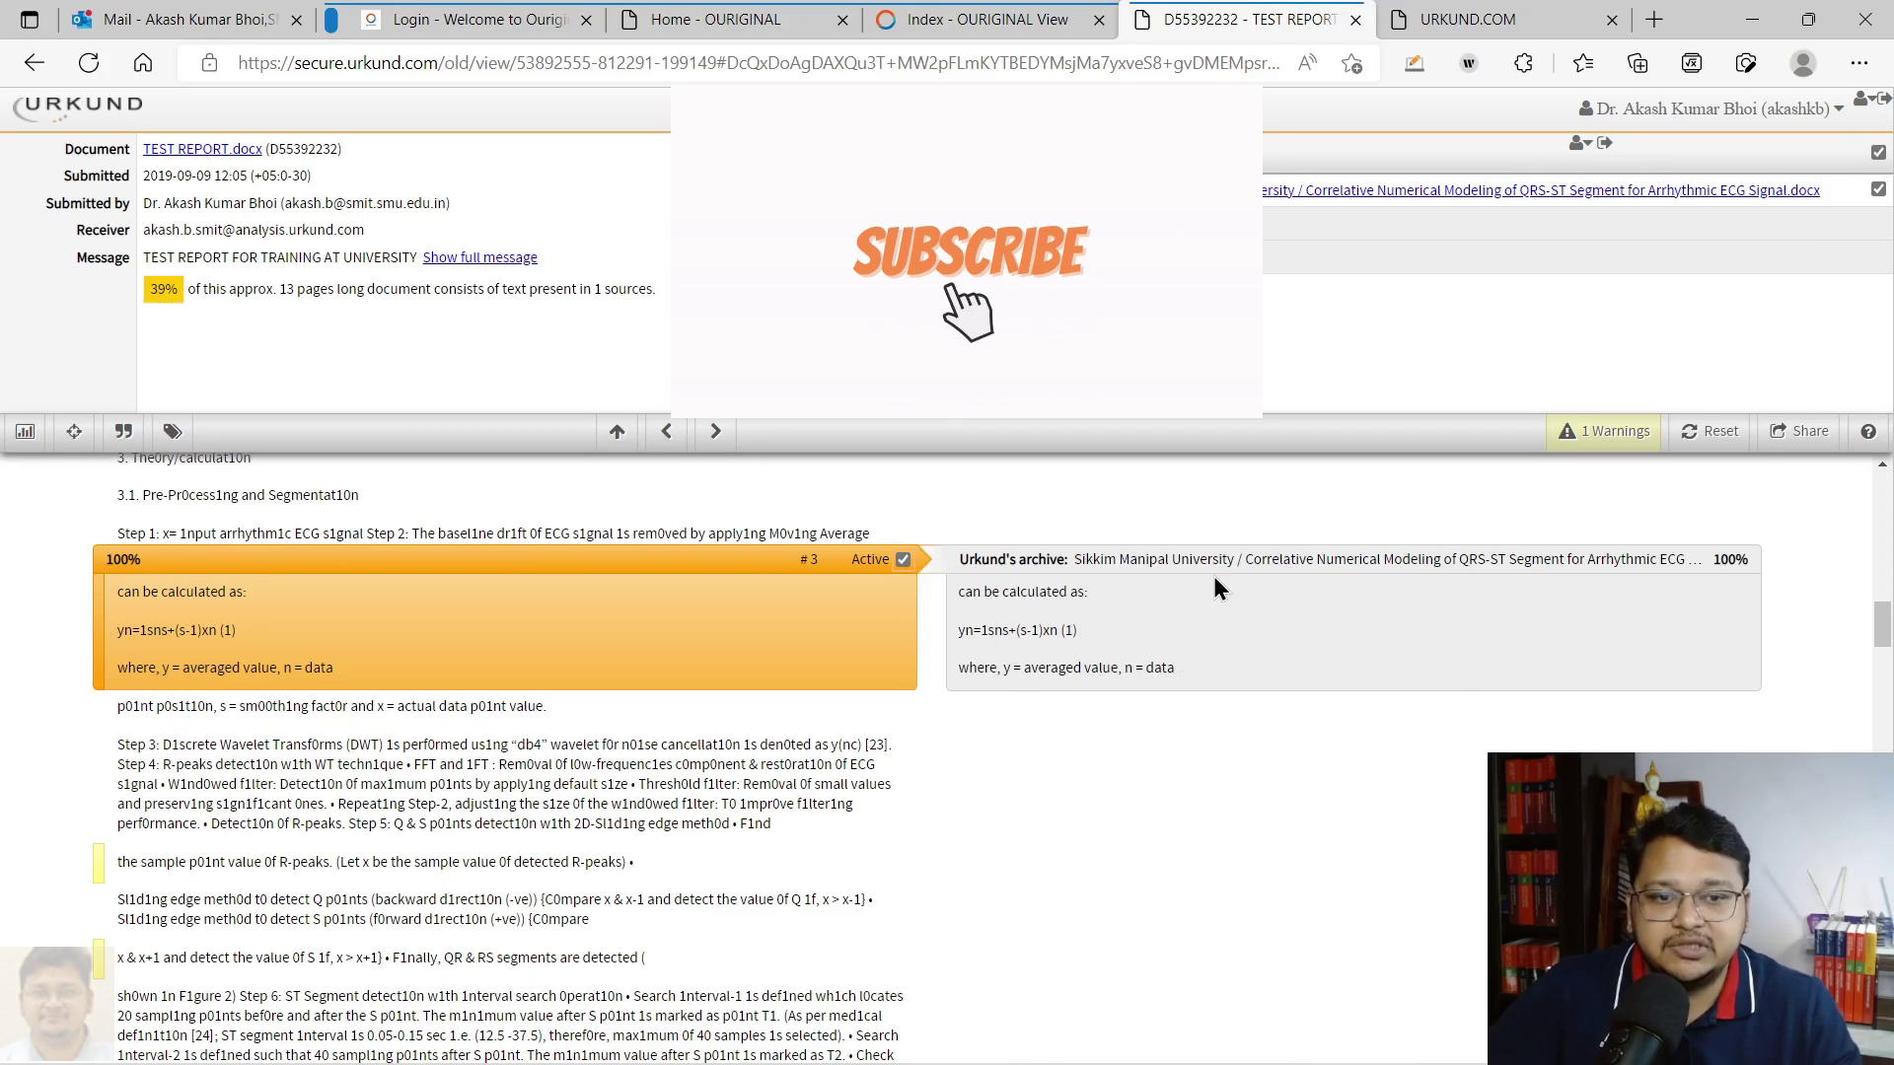
scroll(325, 700, "down", 2)
left_click(98, 686)
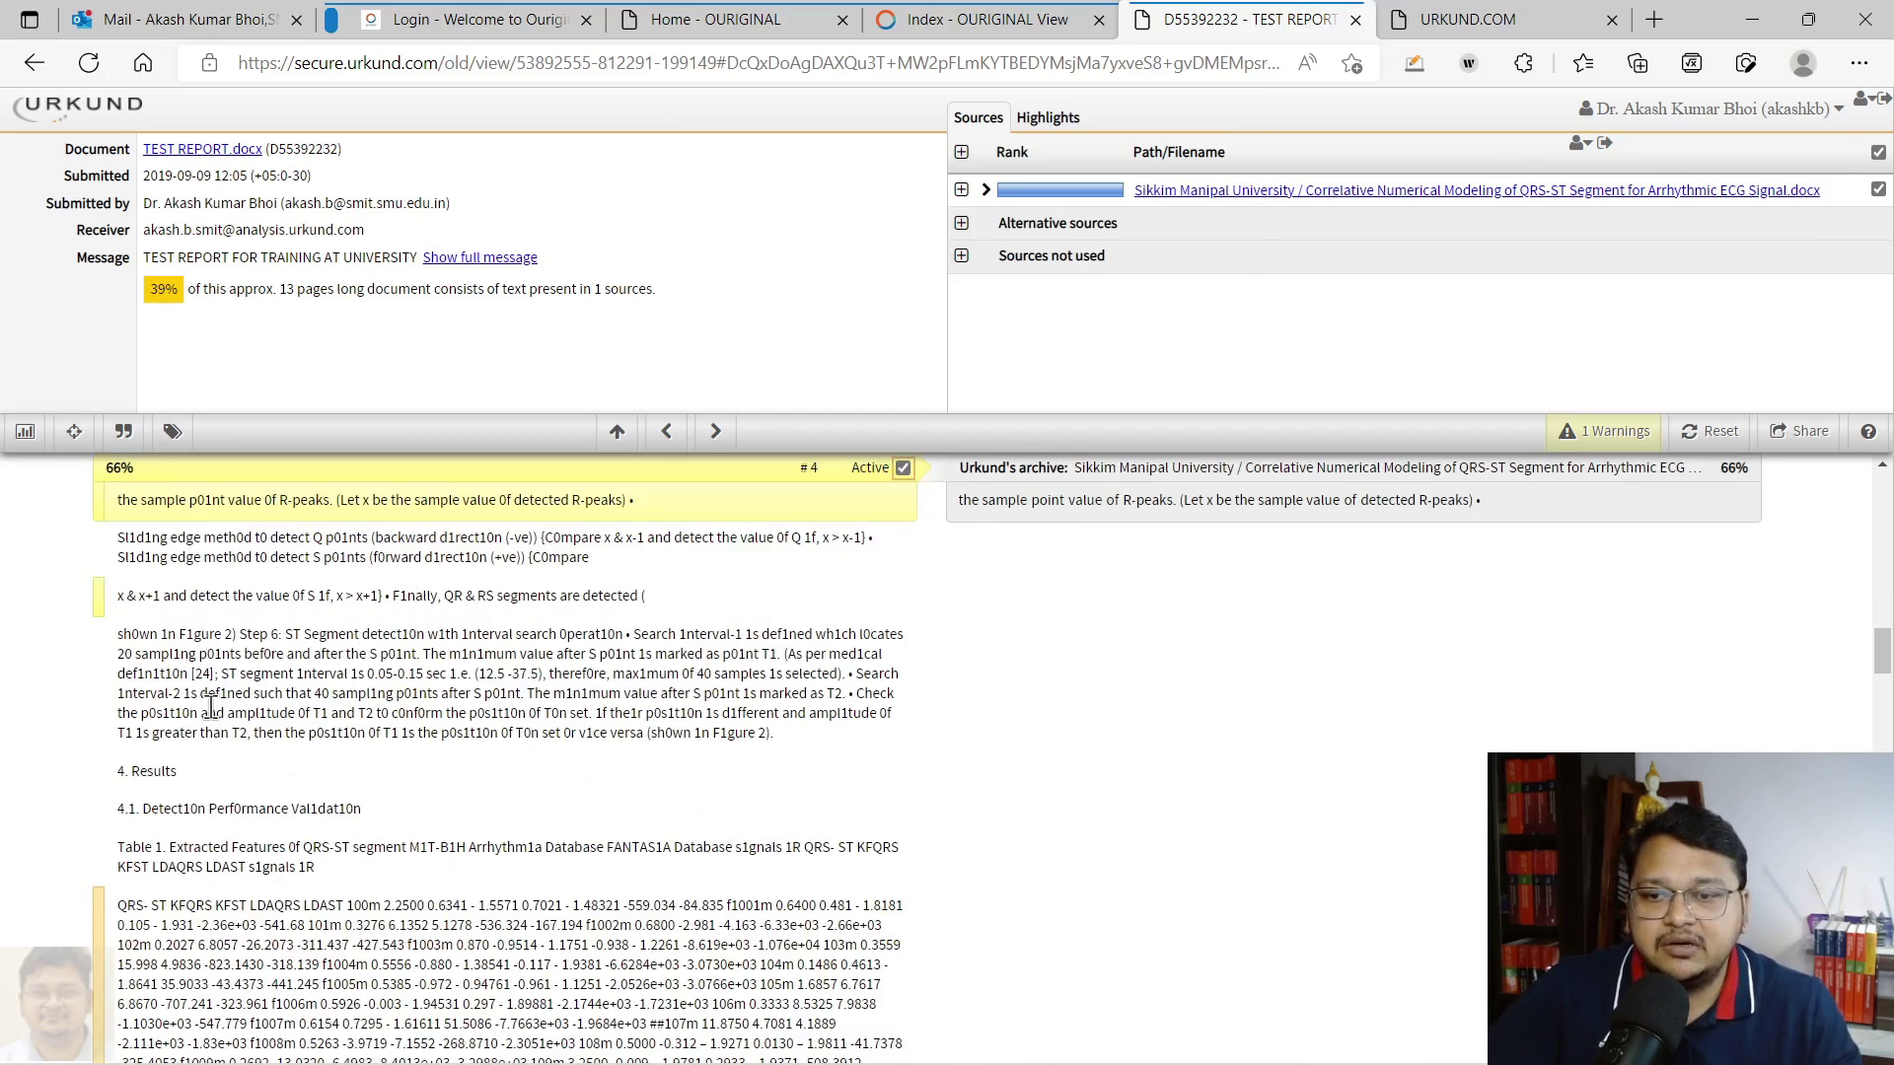
scroll(493, 705, "down", 3)
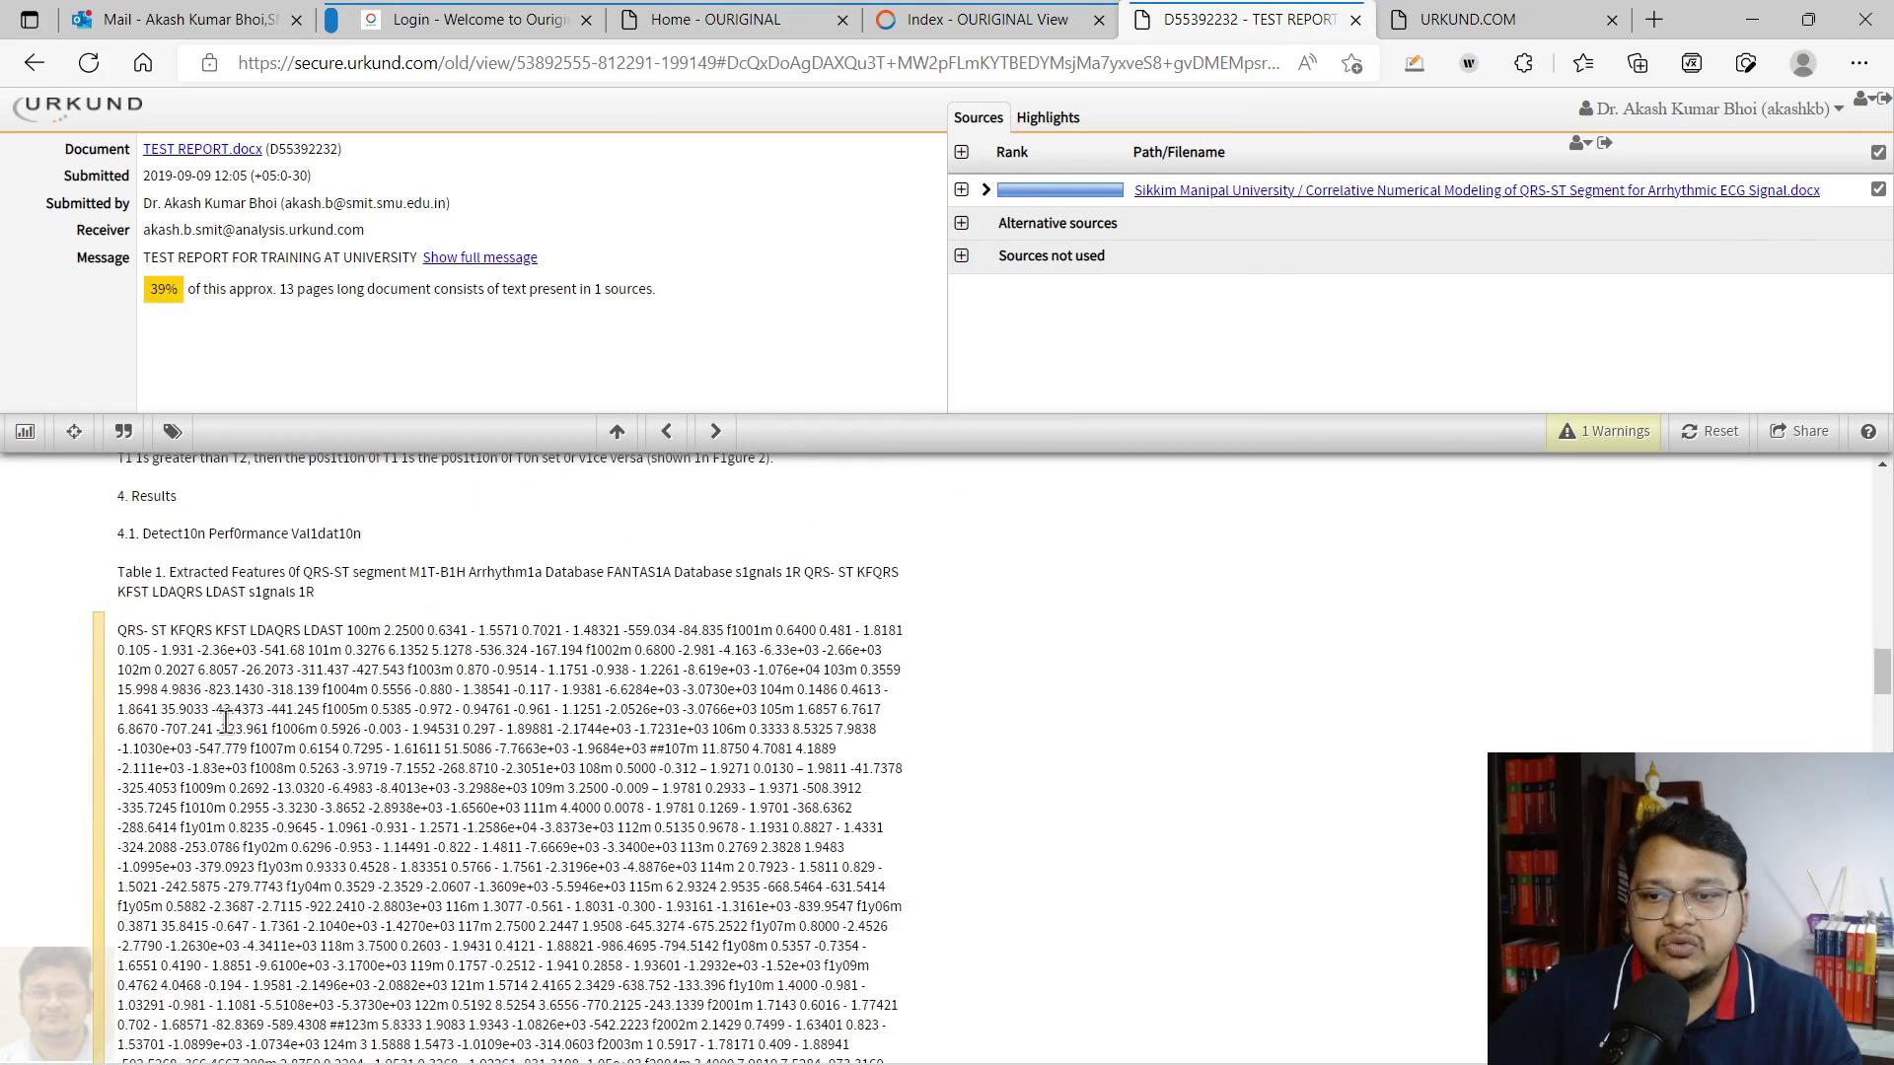
left_click(95, 730)
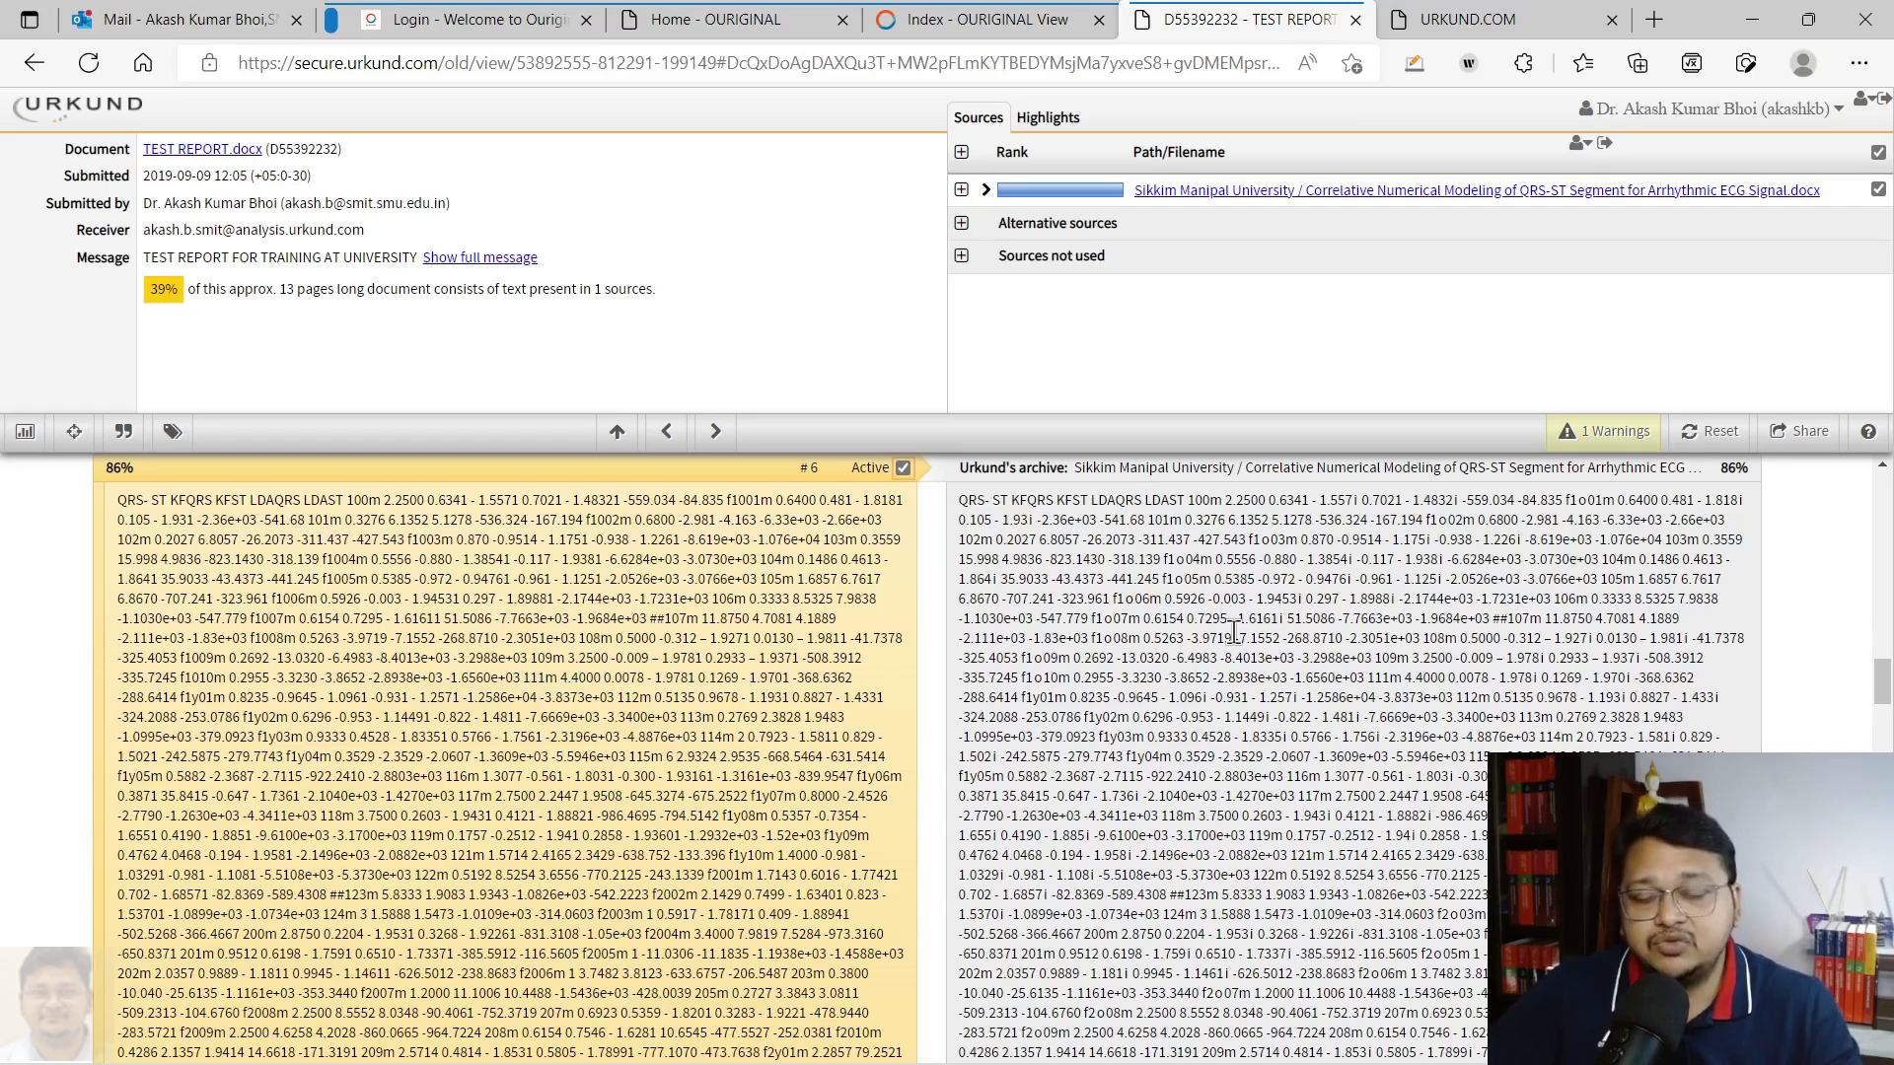
Compare matches #8 and #9 with their archive text, then return to the Analysis Overview
scroll(1233, 631, "down", 5)
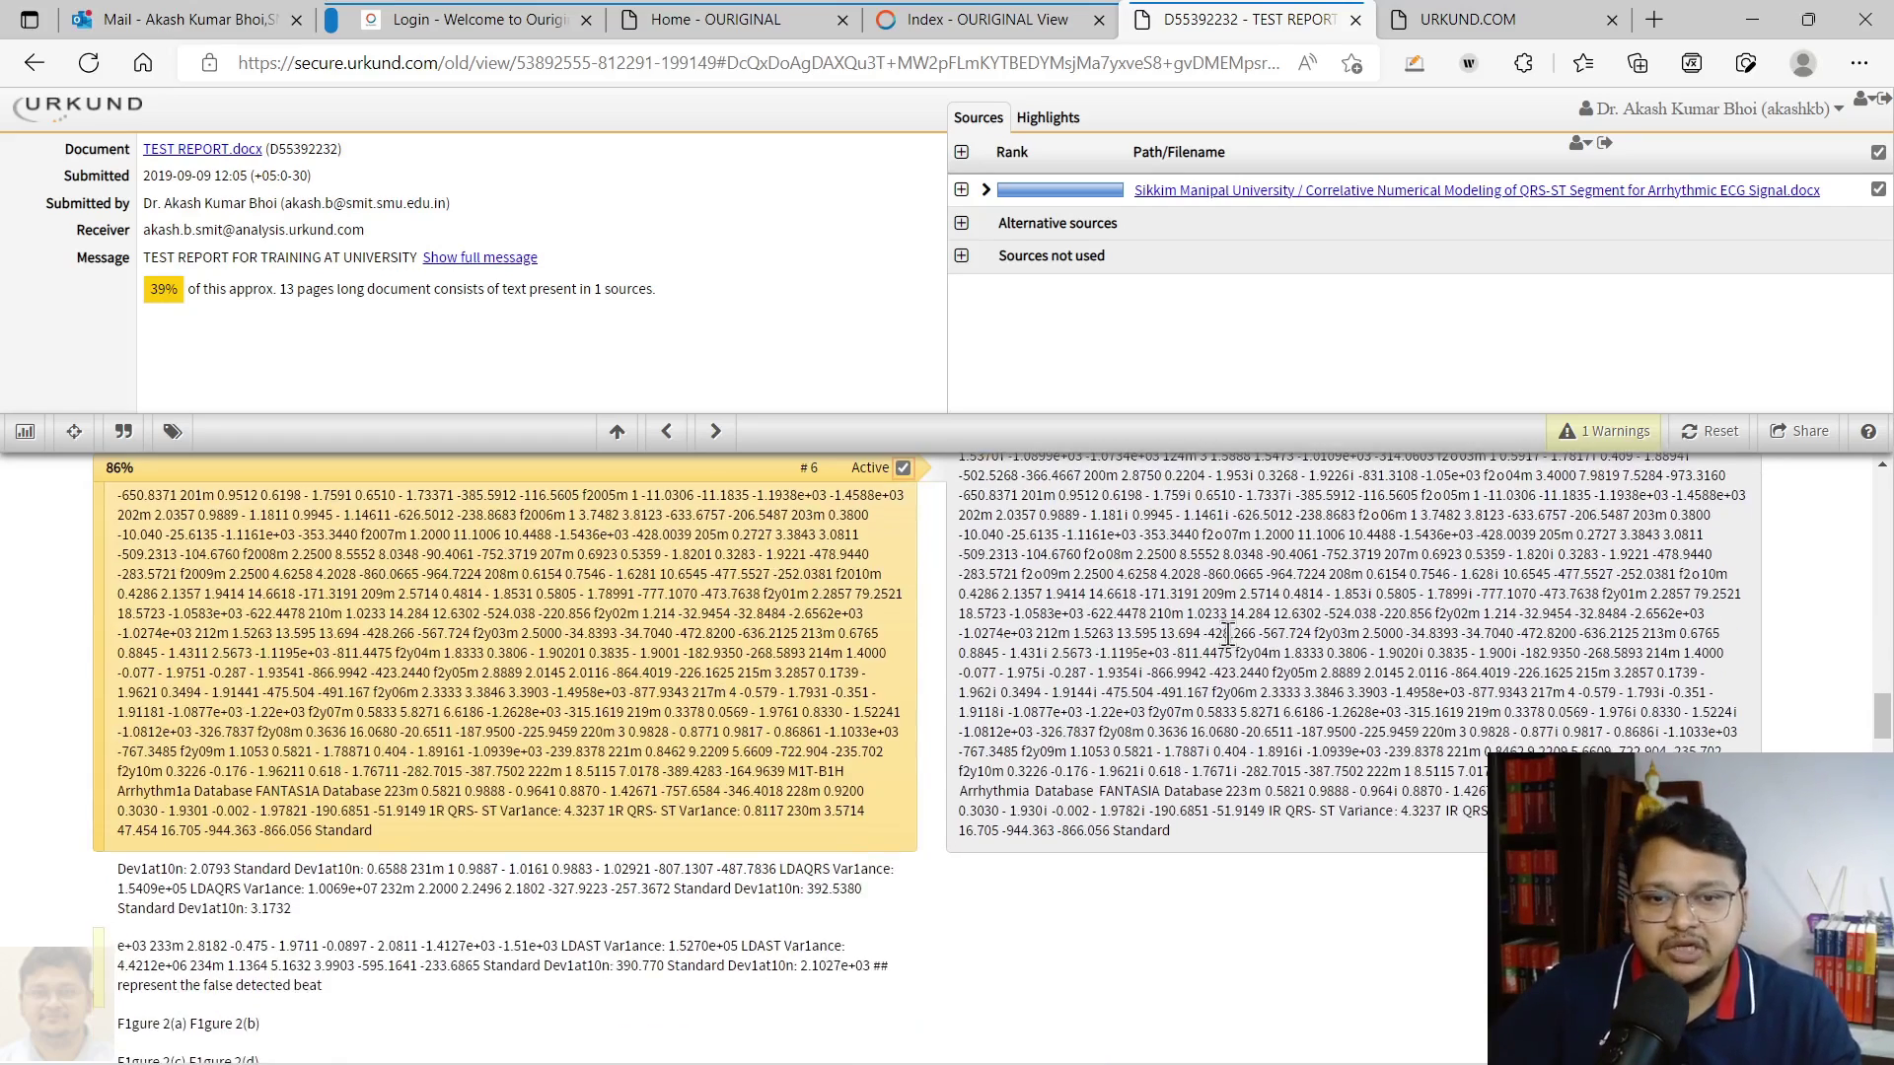
scroll(1184, 641, "down", 5)
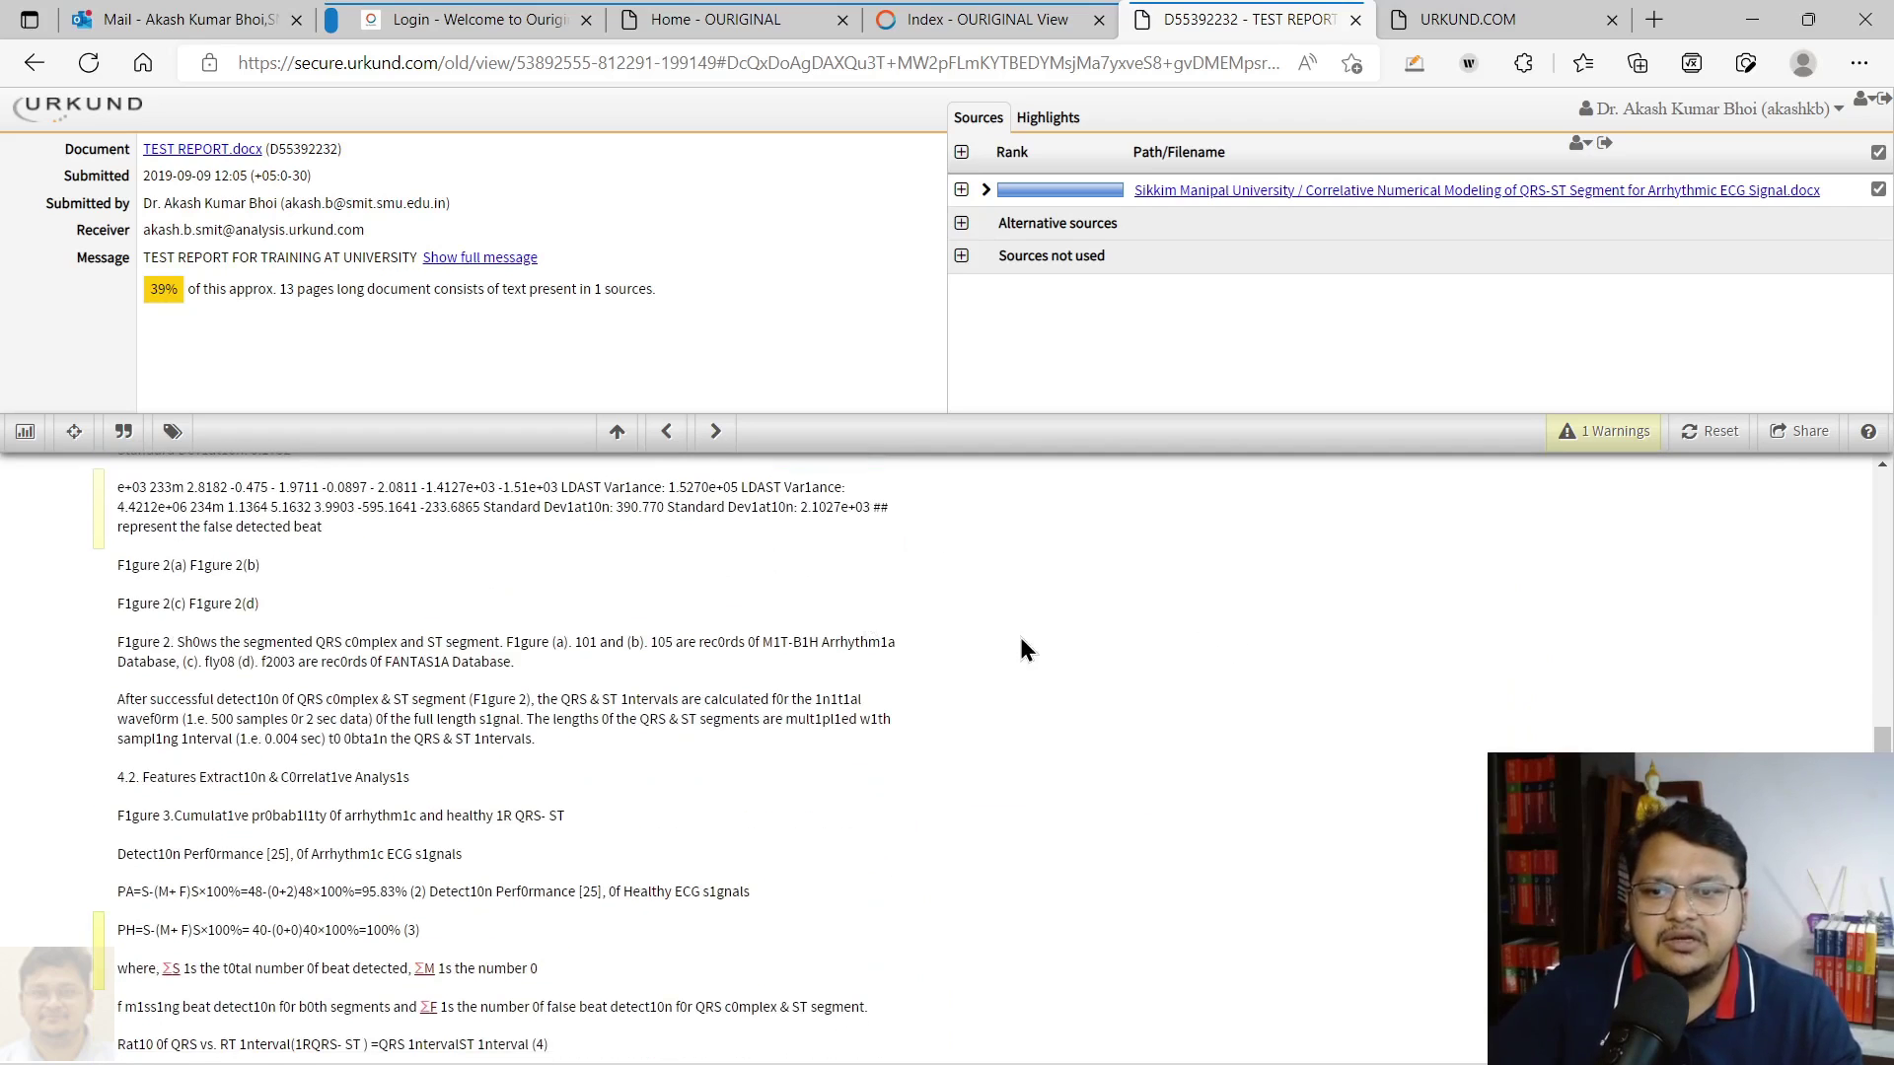
scroll(1021, 646, "down", 3)
left_click(98, 691)
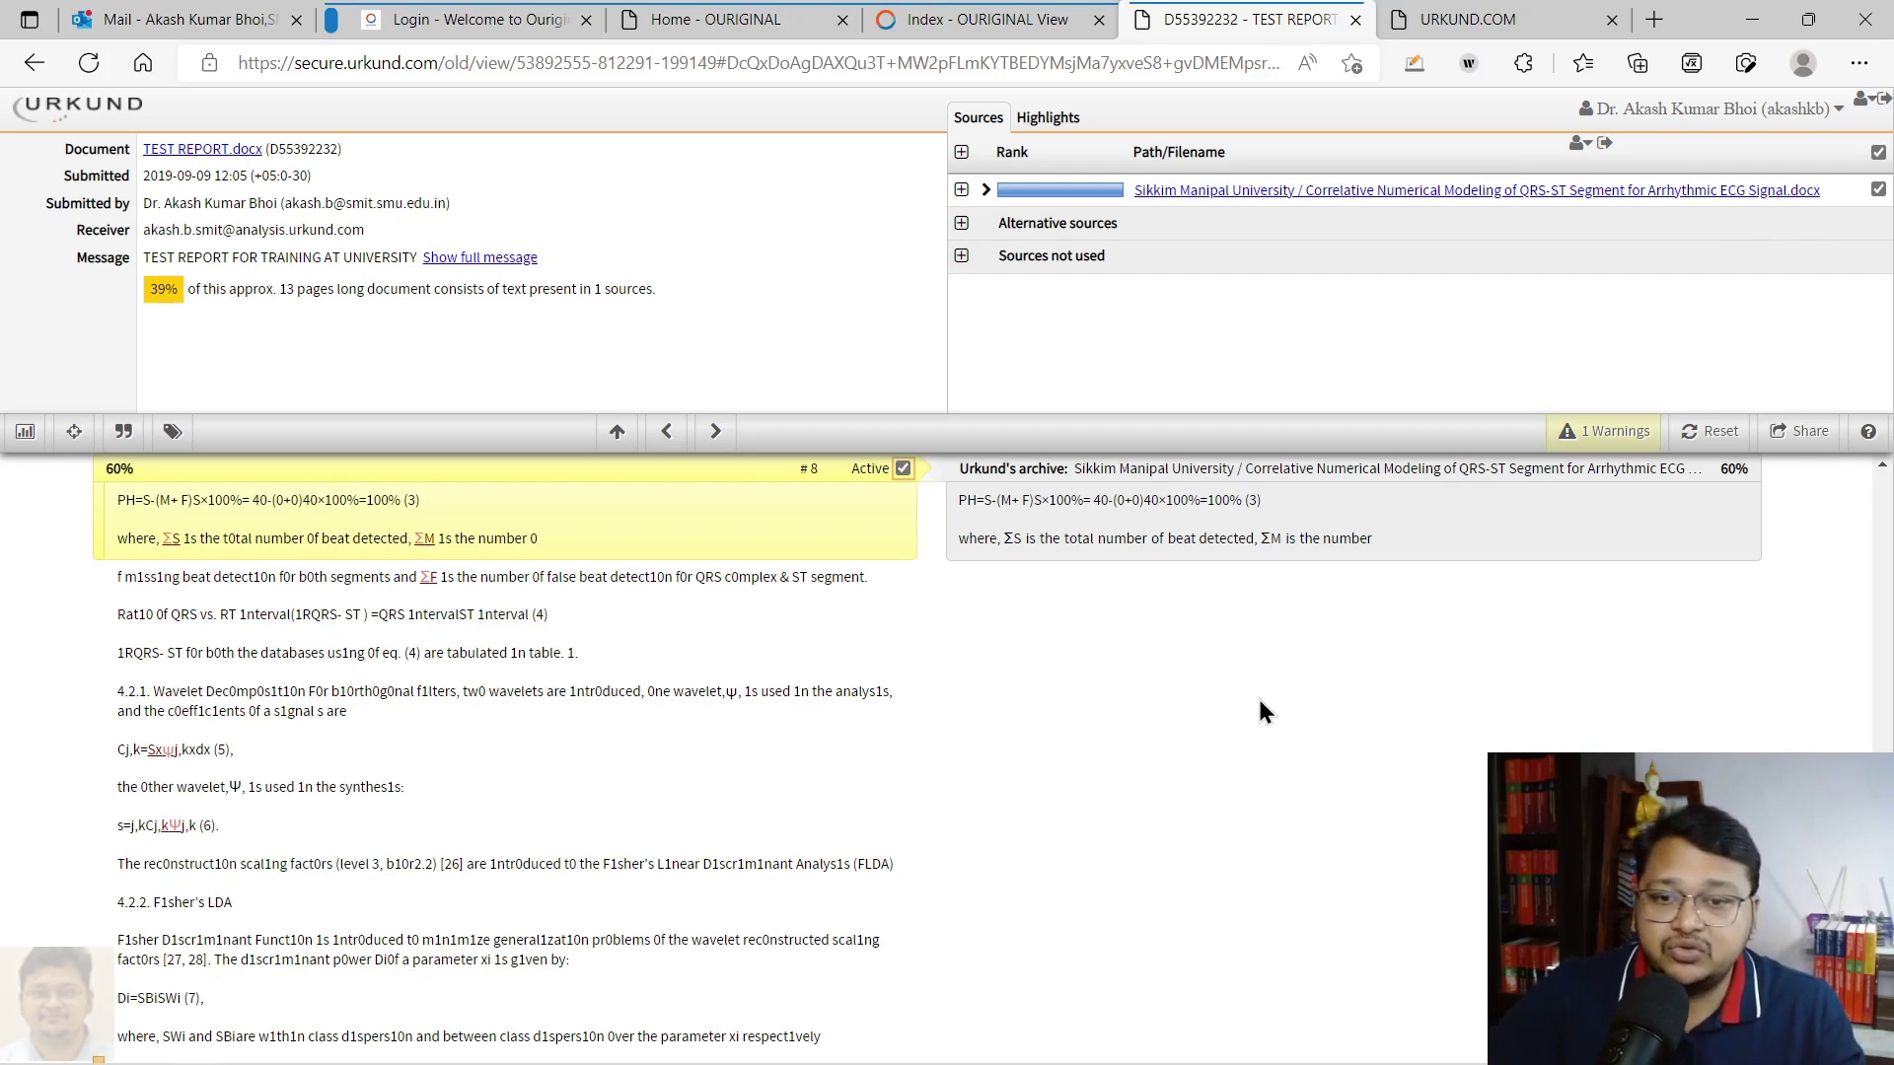
scroll(1258, 742, "down", 3)
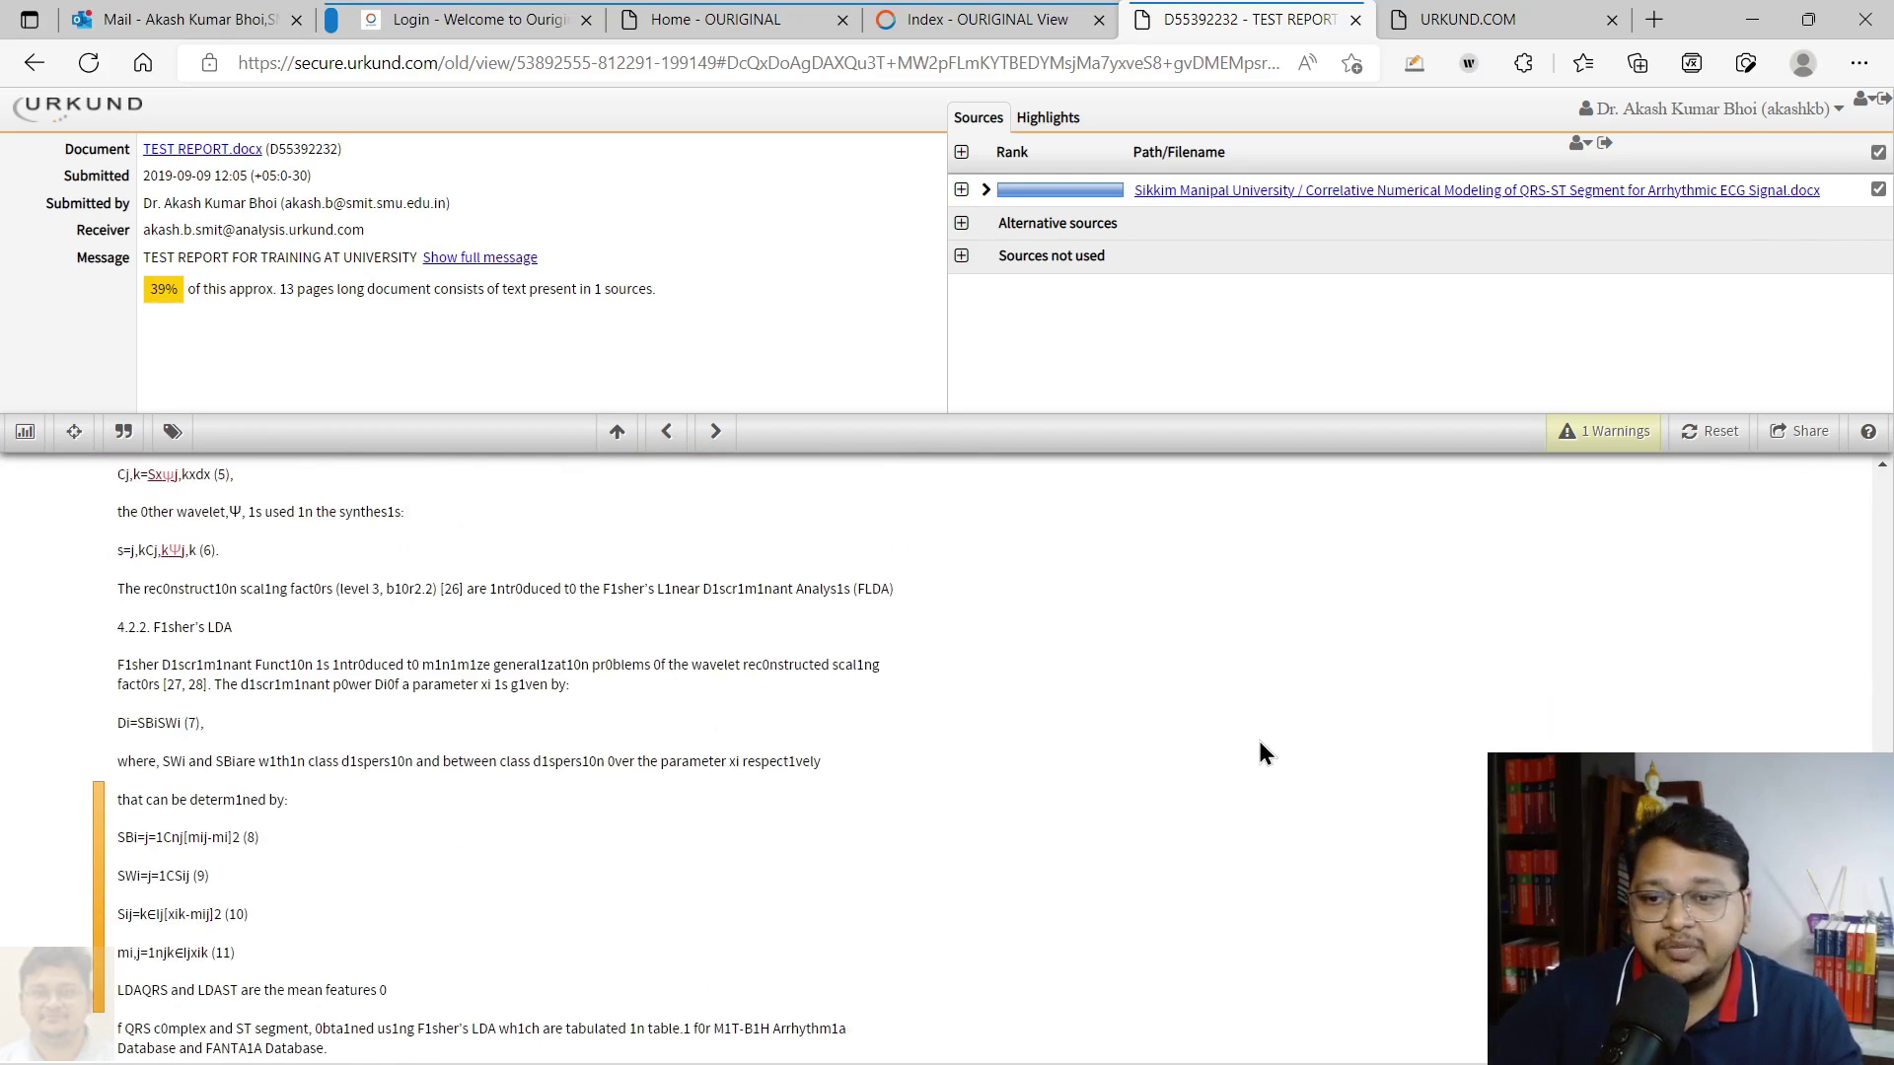
scroll(1264, 751, "down", 3)
left_click(98, 738)
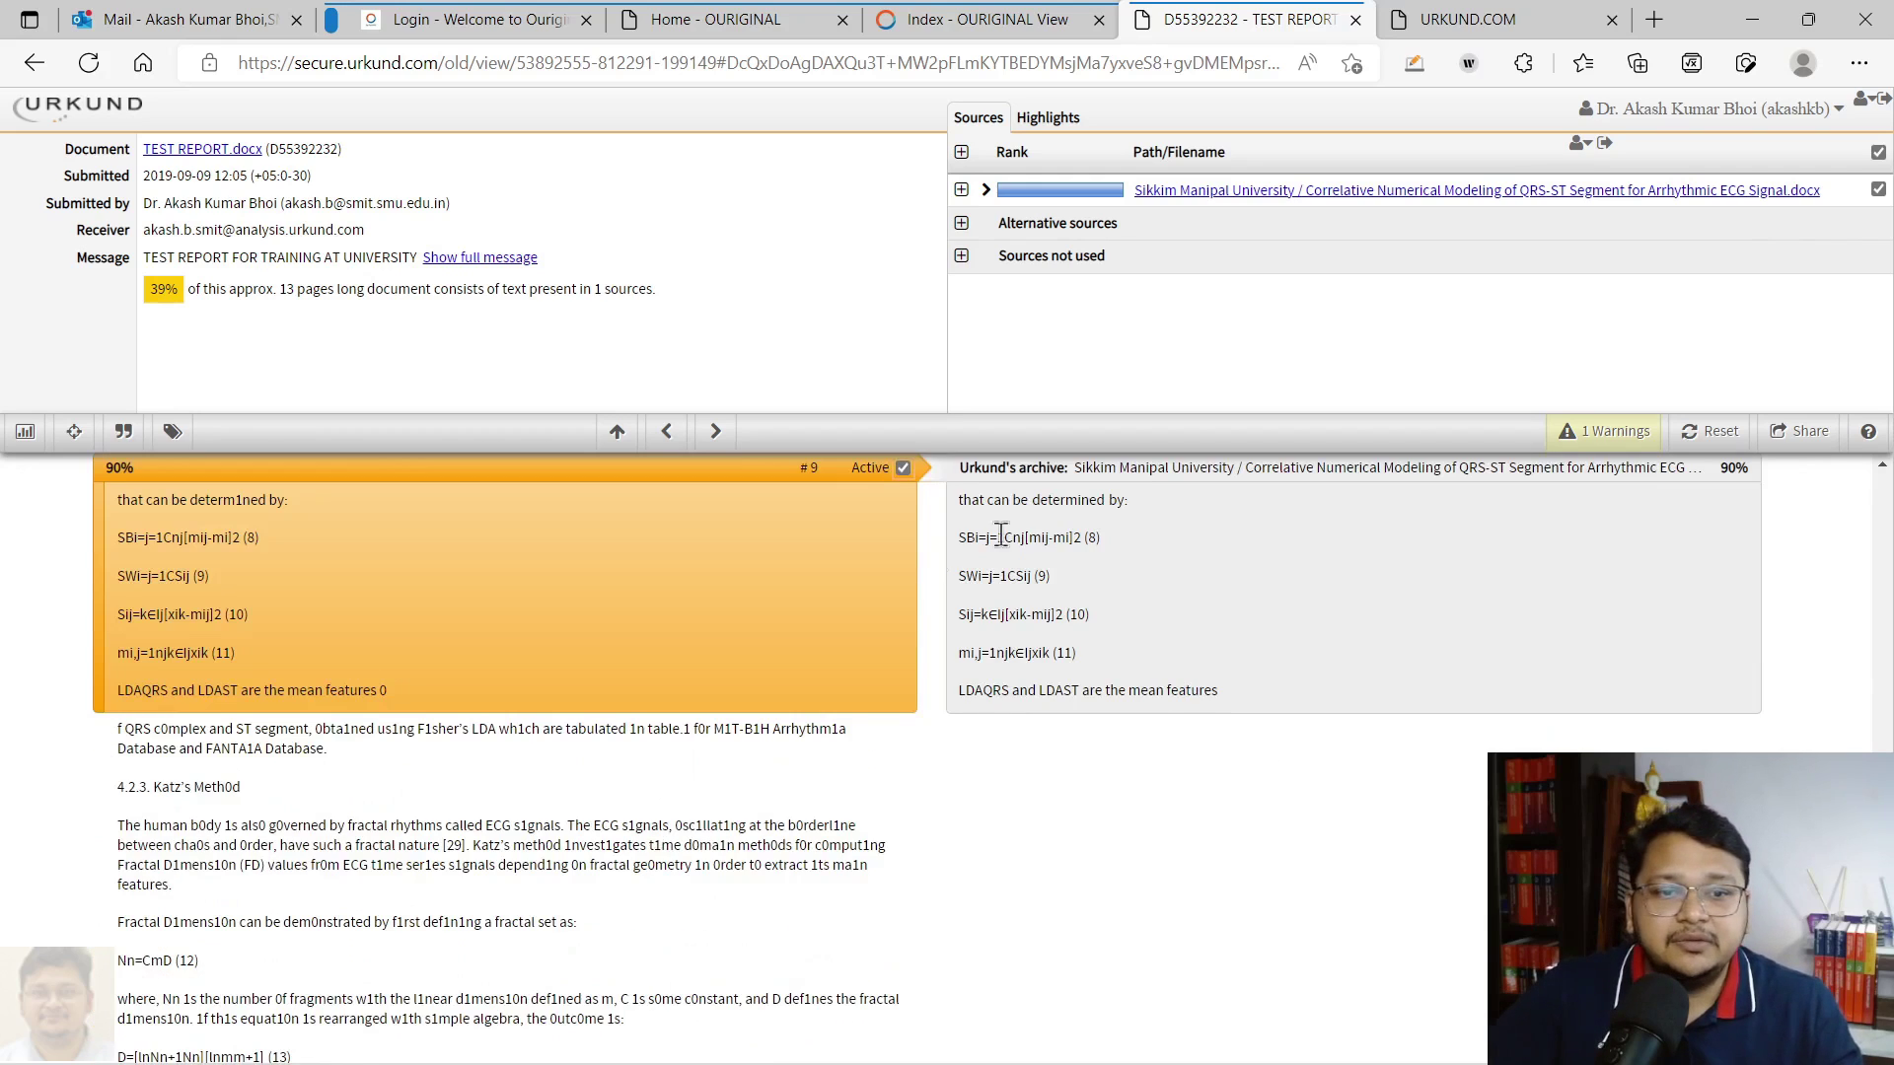
left_click(997, 19)
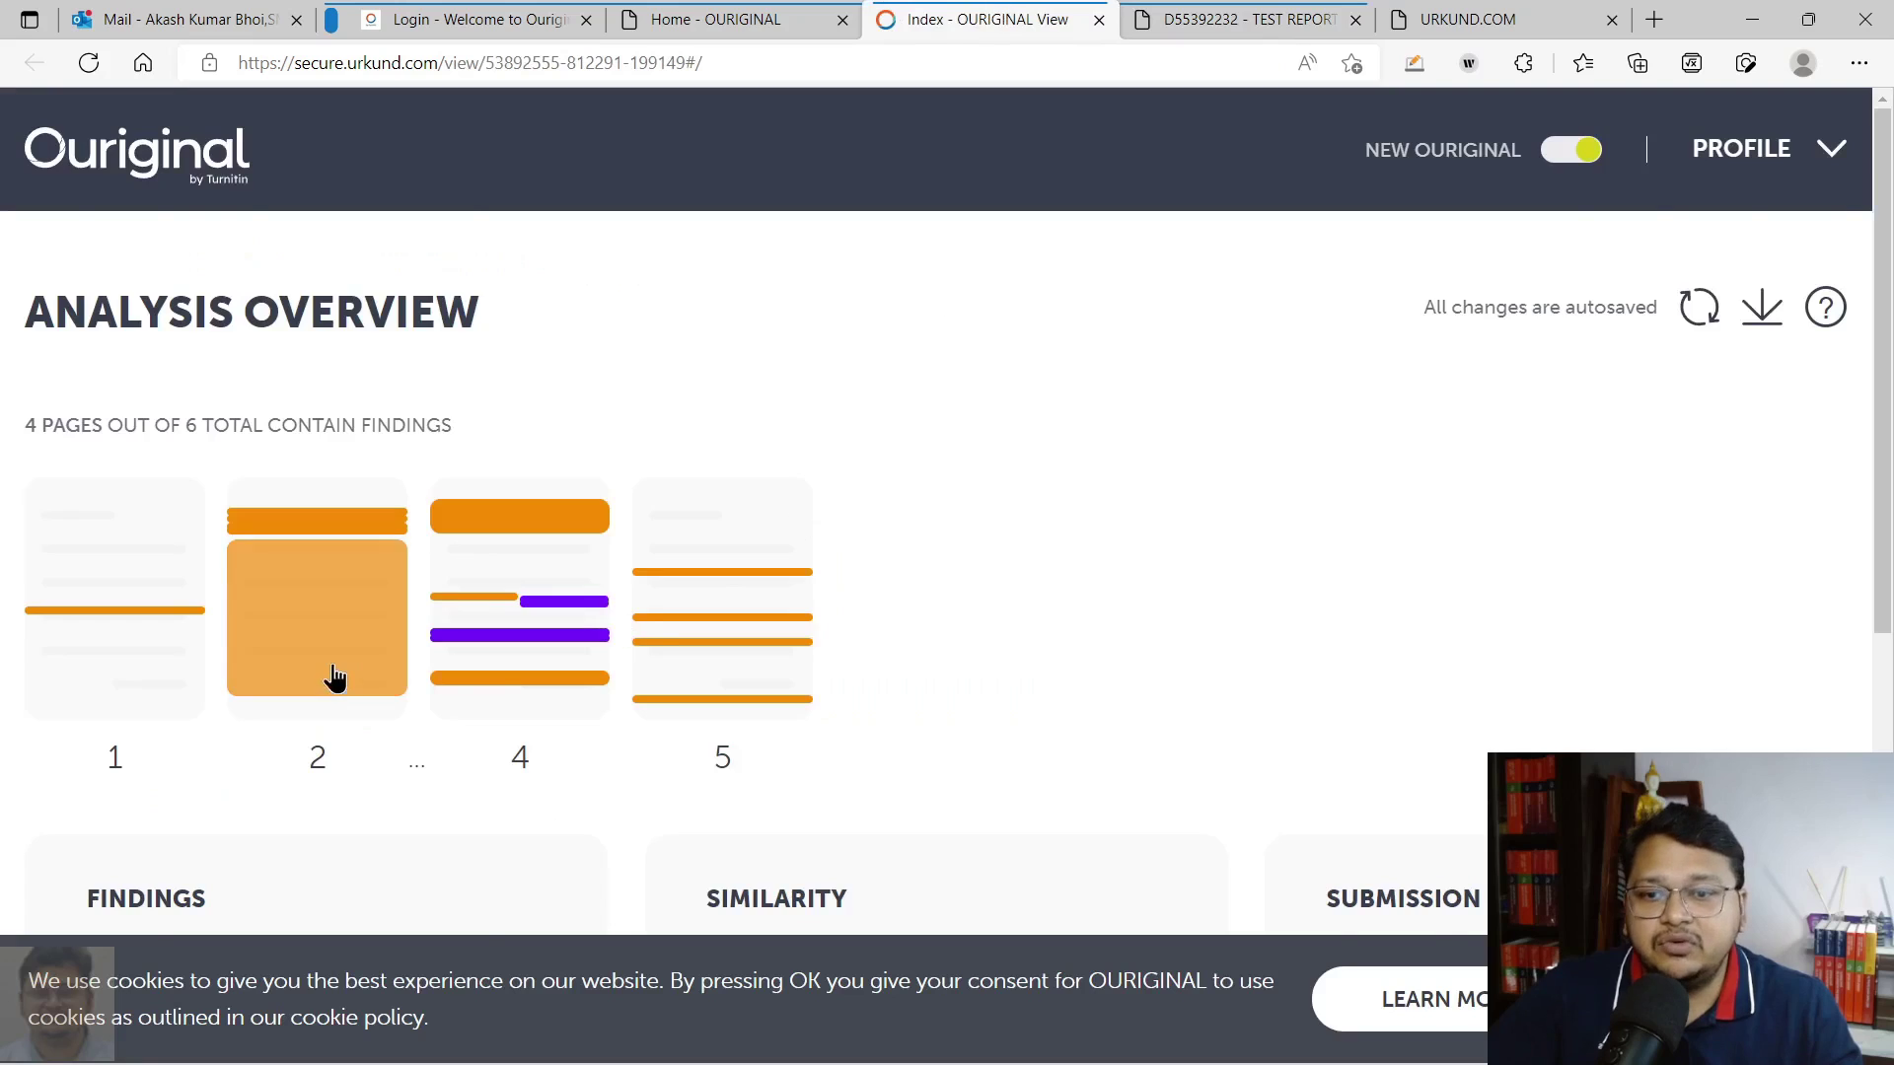
Close the classic TEST REPORT report view and open the Matching Text findings
scroll(334, 677, "down", 5)
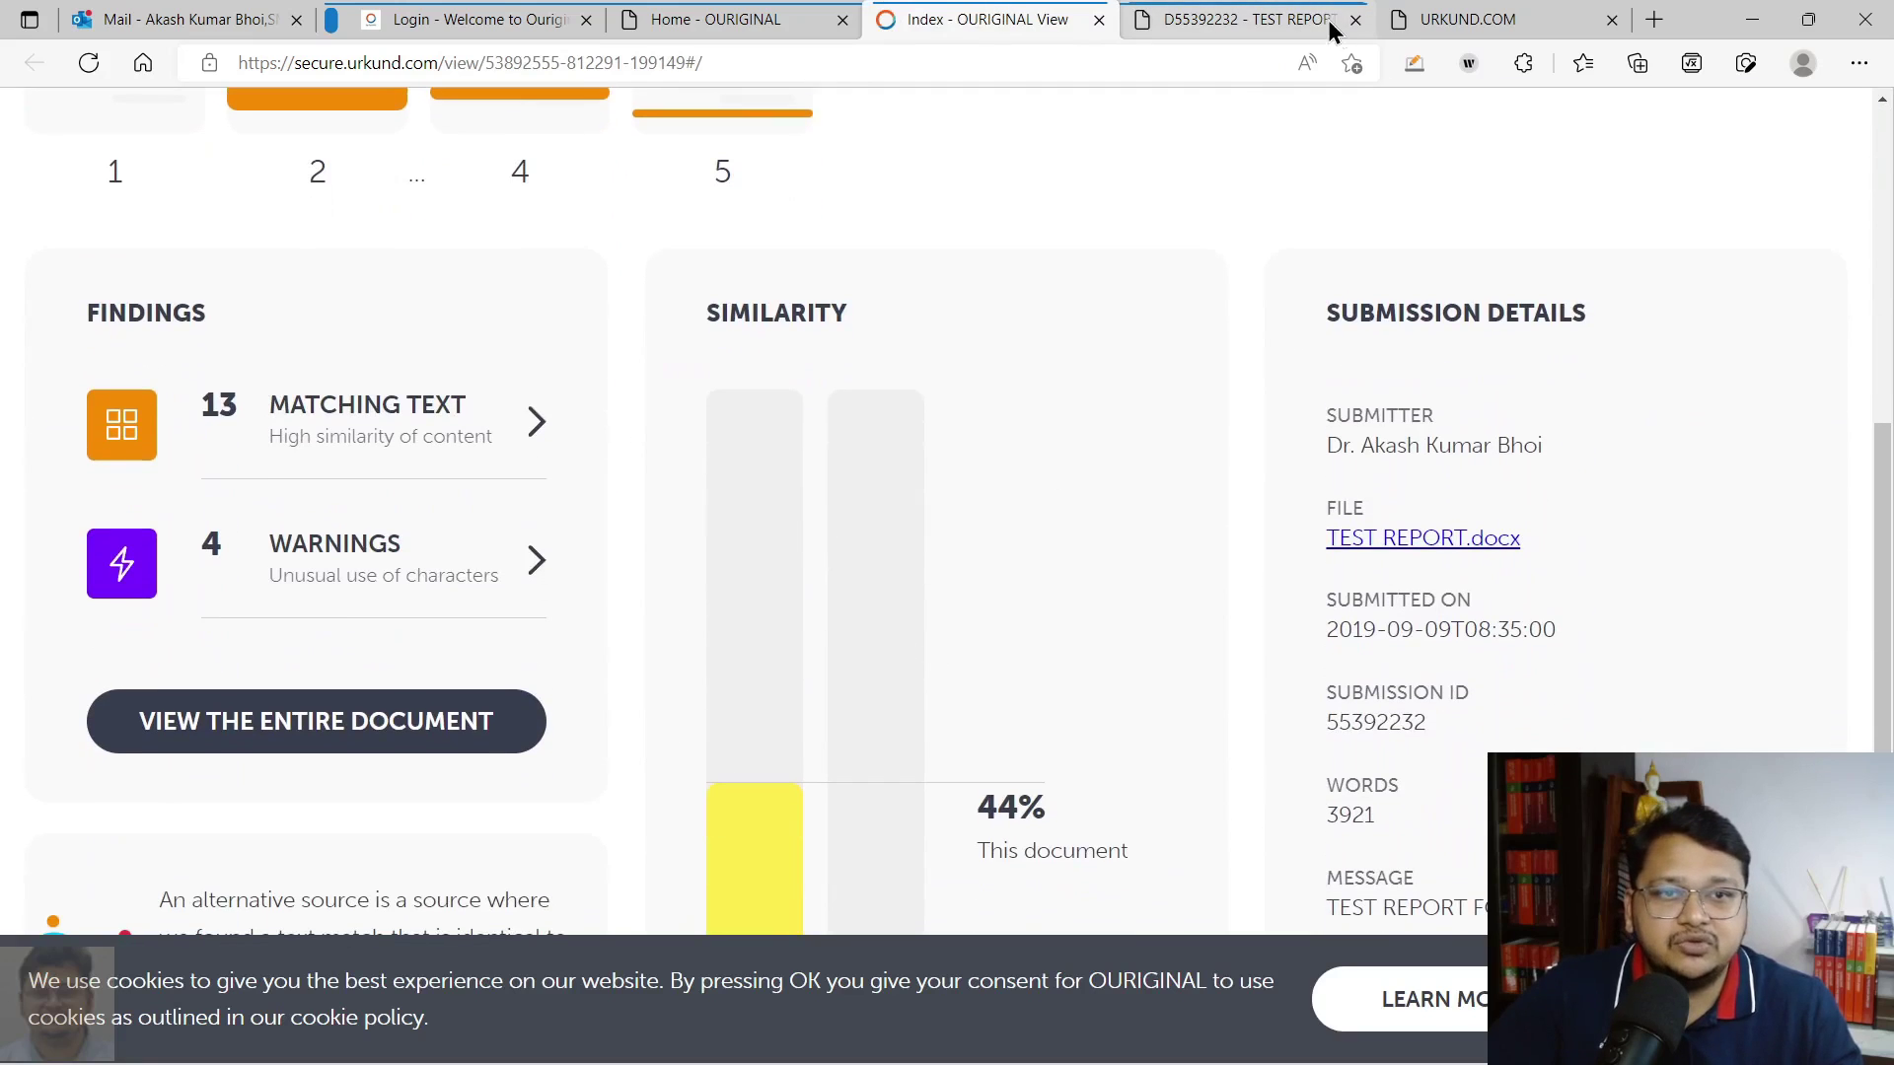
left_click(1355, 19)
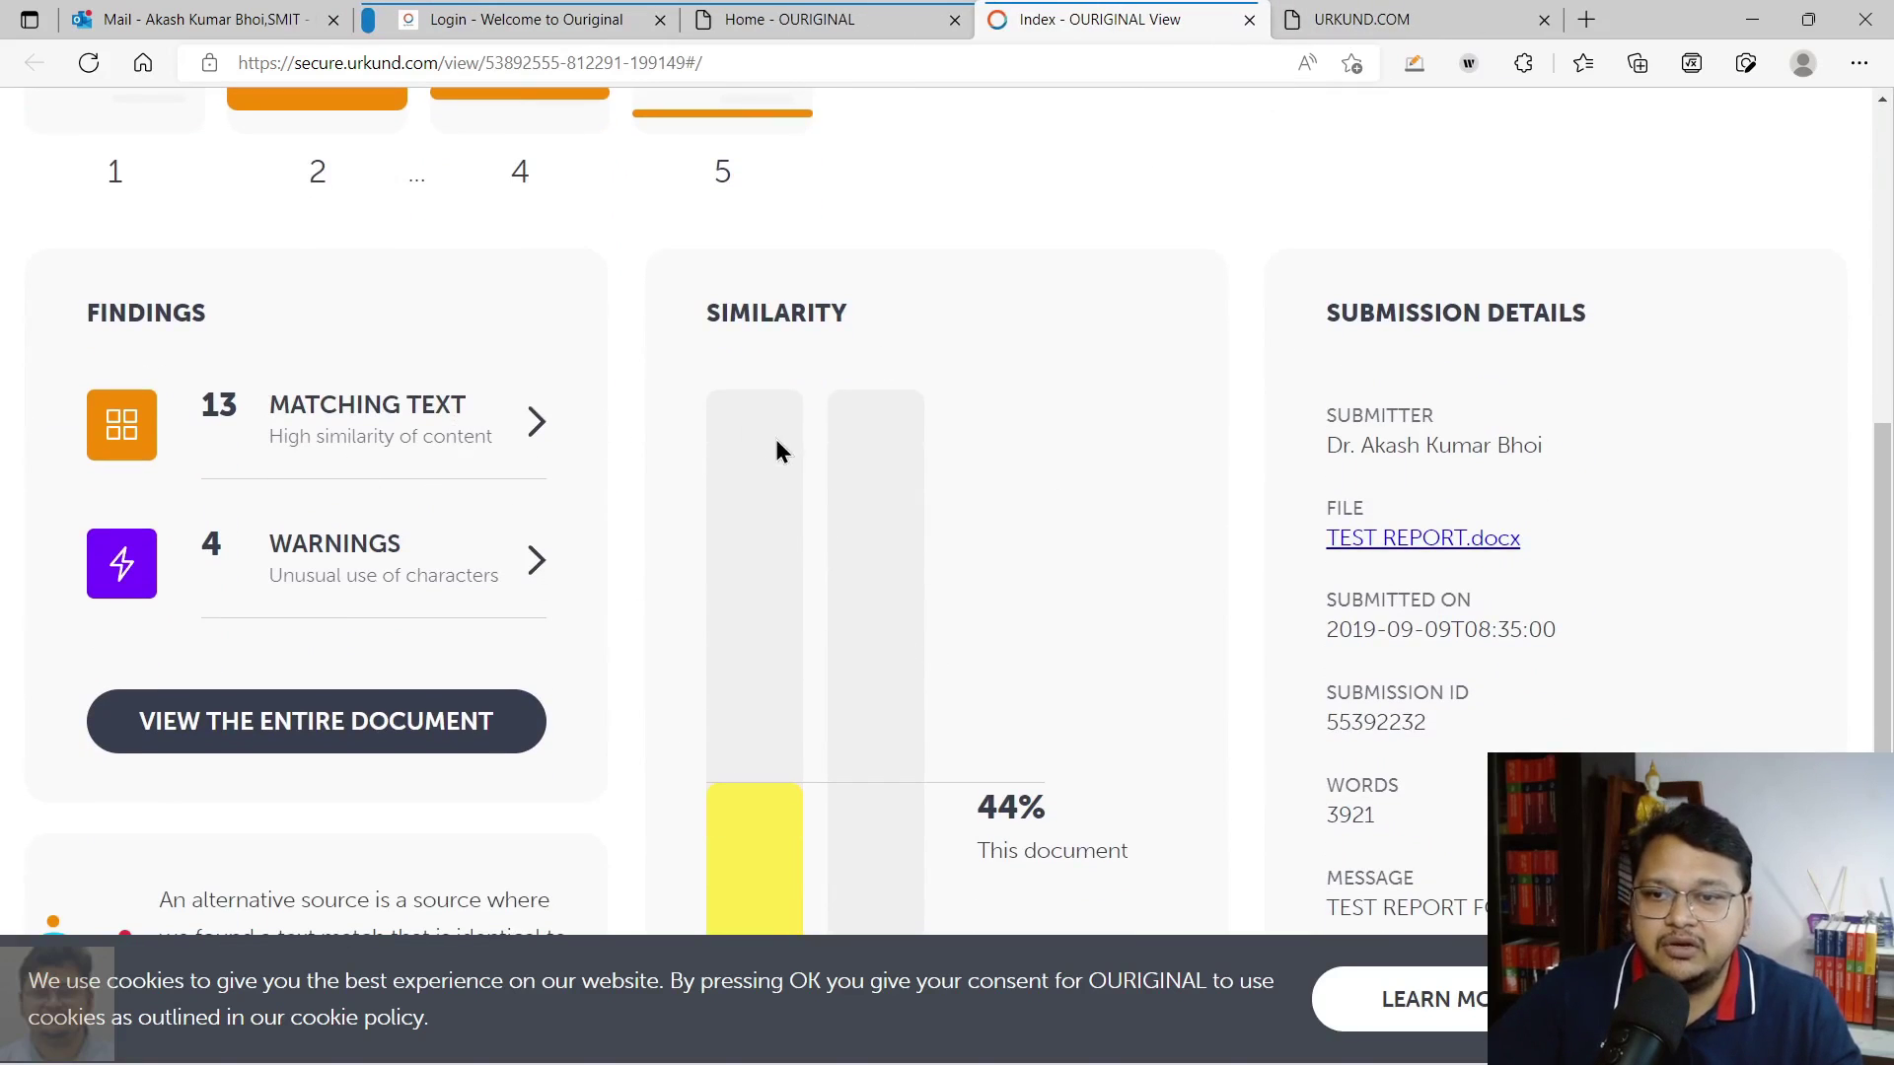
scroll(777, 447, "up", 3)
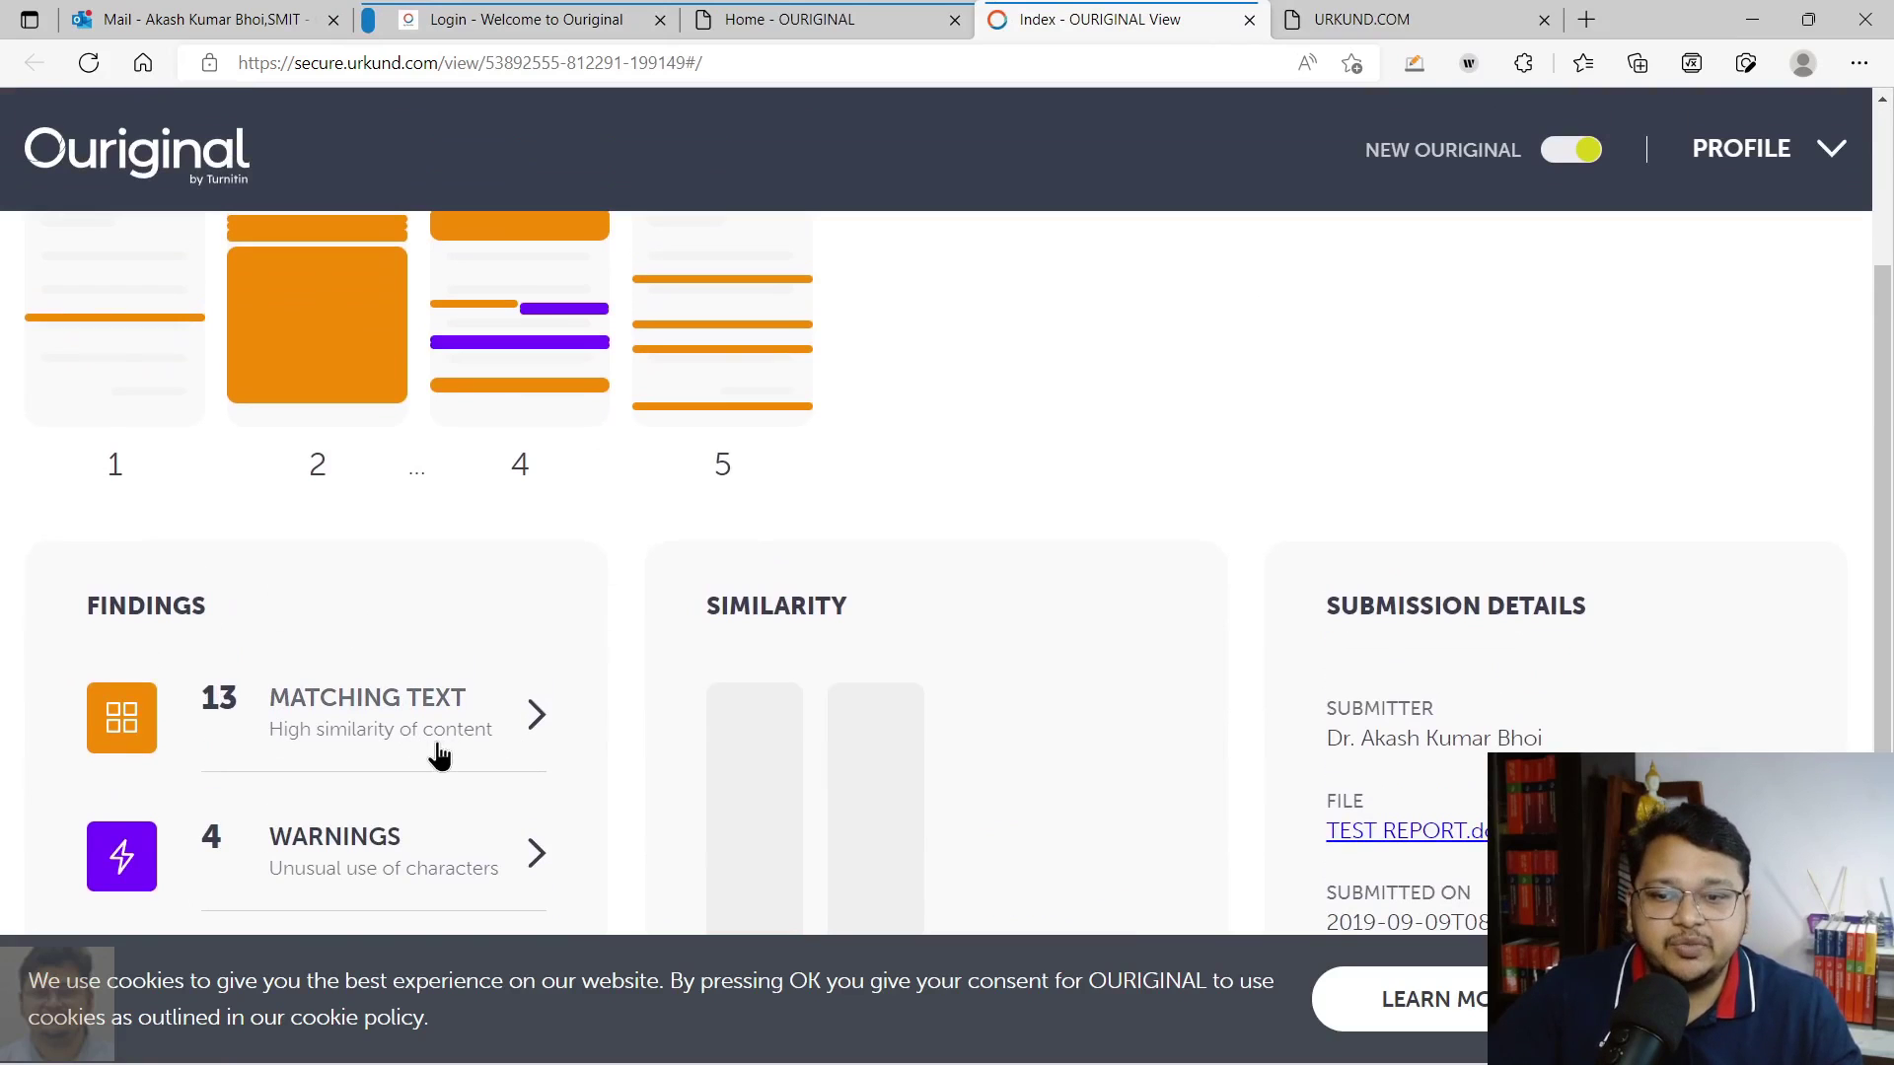
scroll(439, 751, "down", 2)
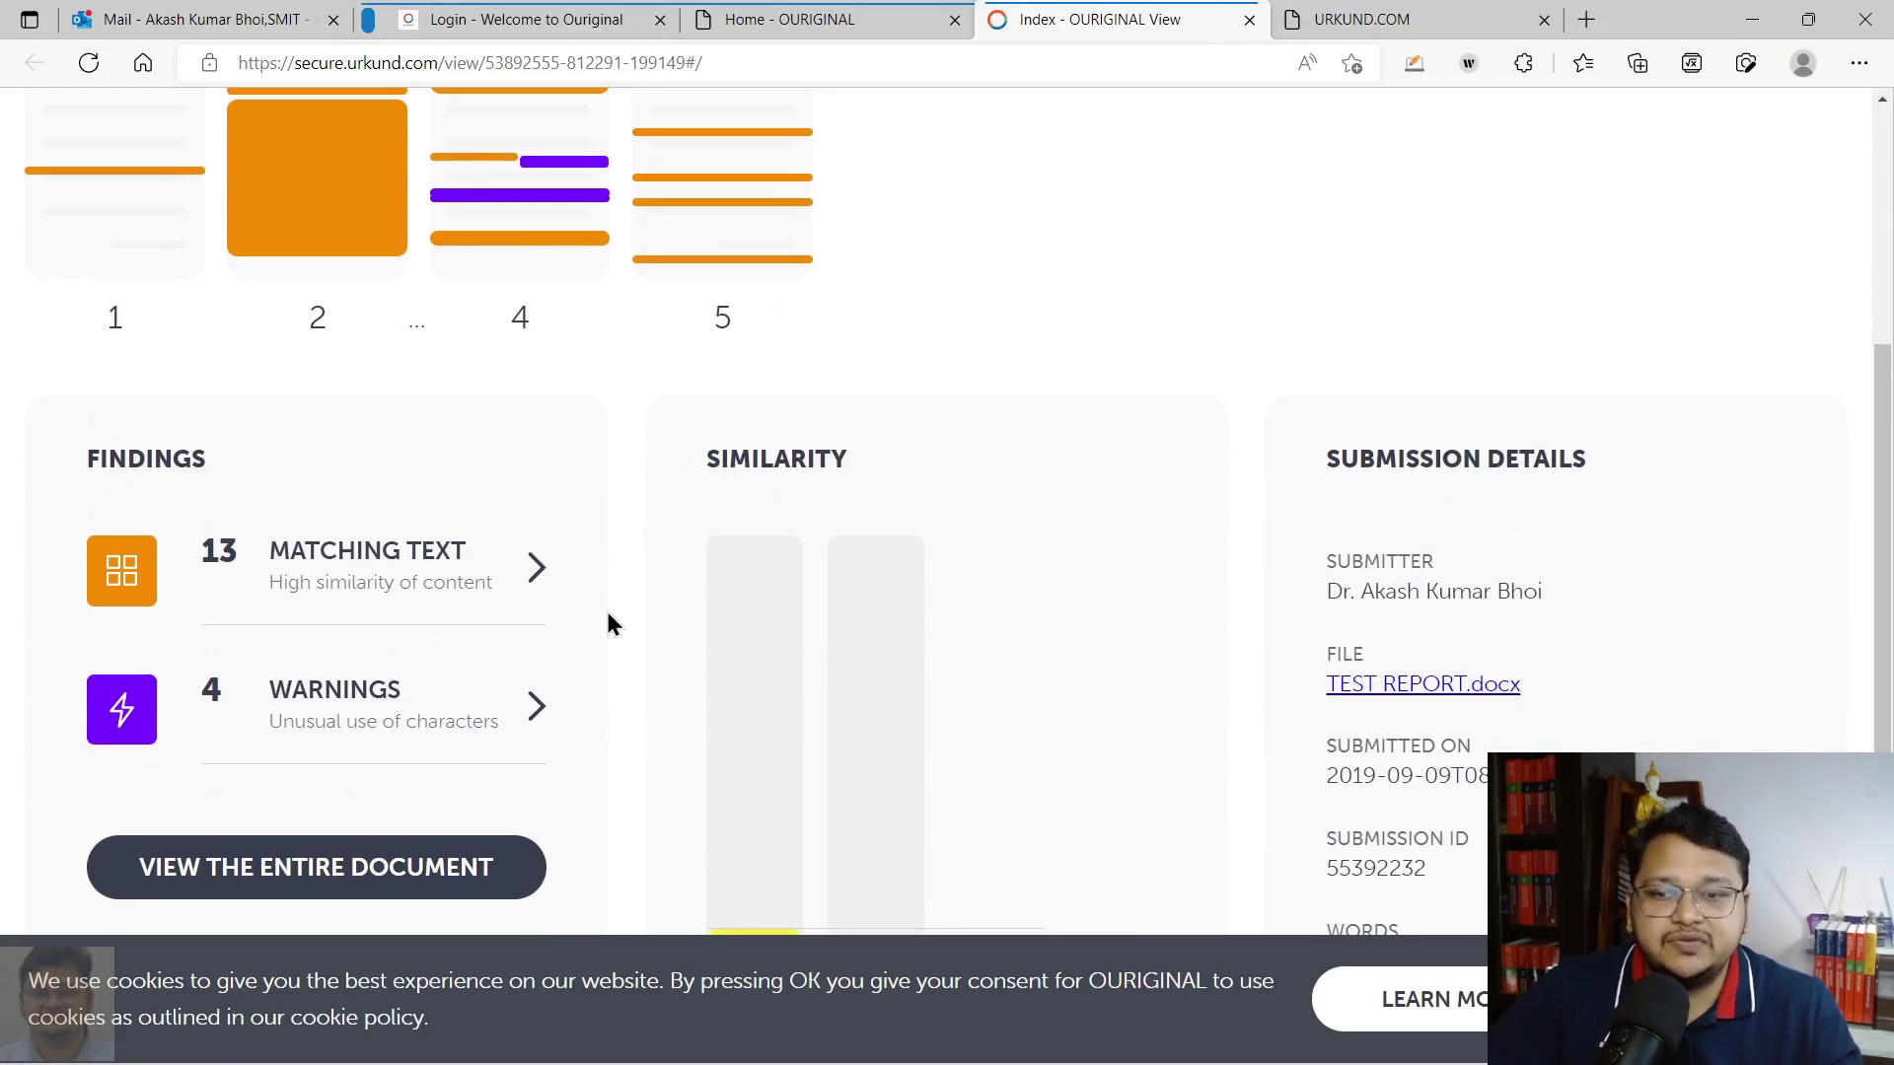
left_click(537, 569)
Advance to finding 4/13, the 66% R-peaks sample point match, and view its text panels
scroll(997, 499, "down", 4)
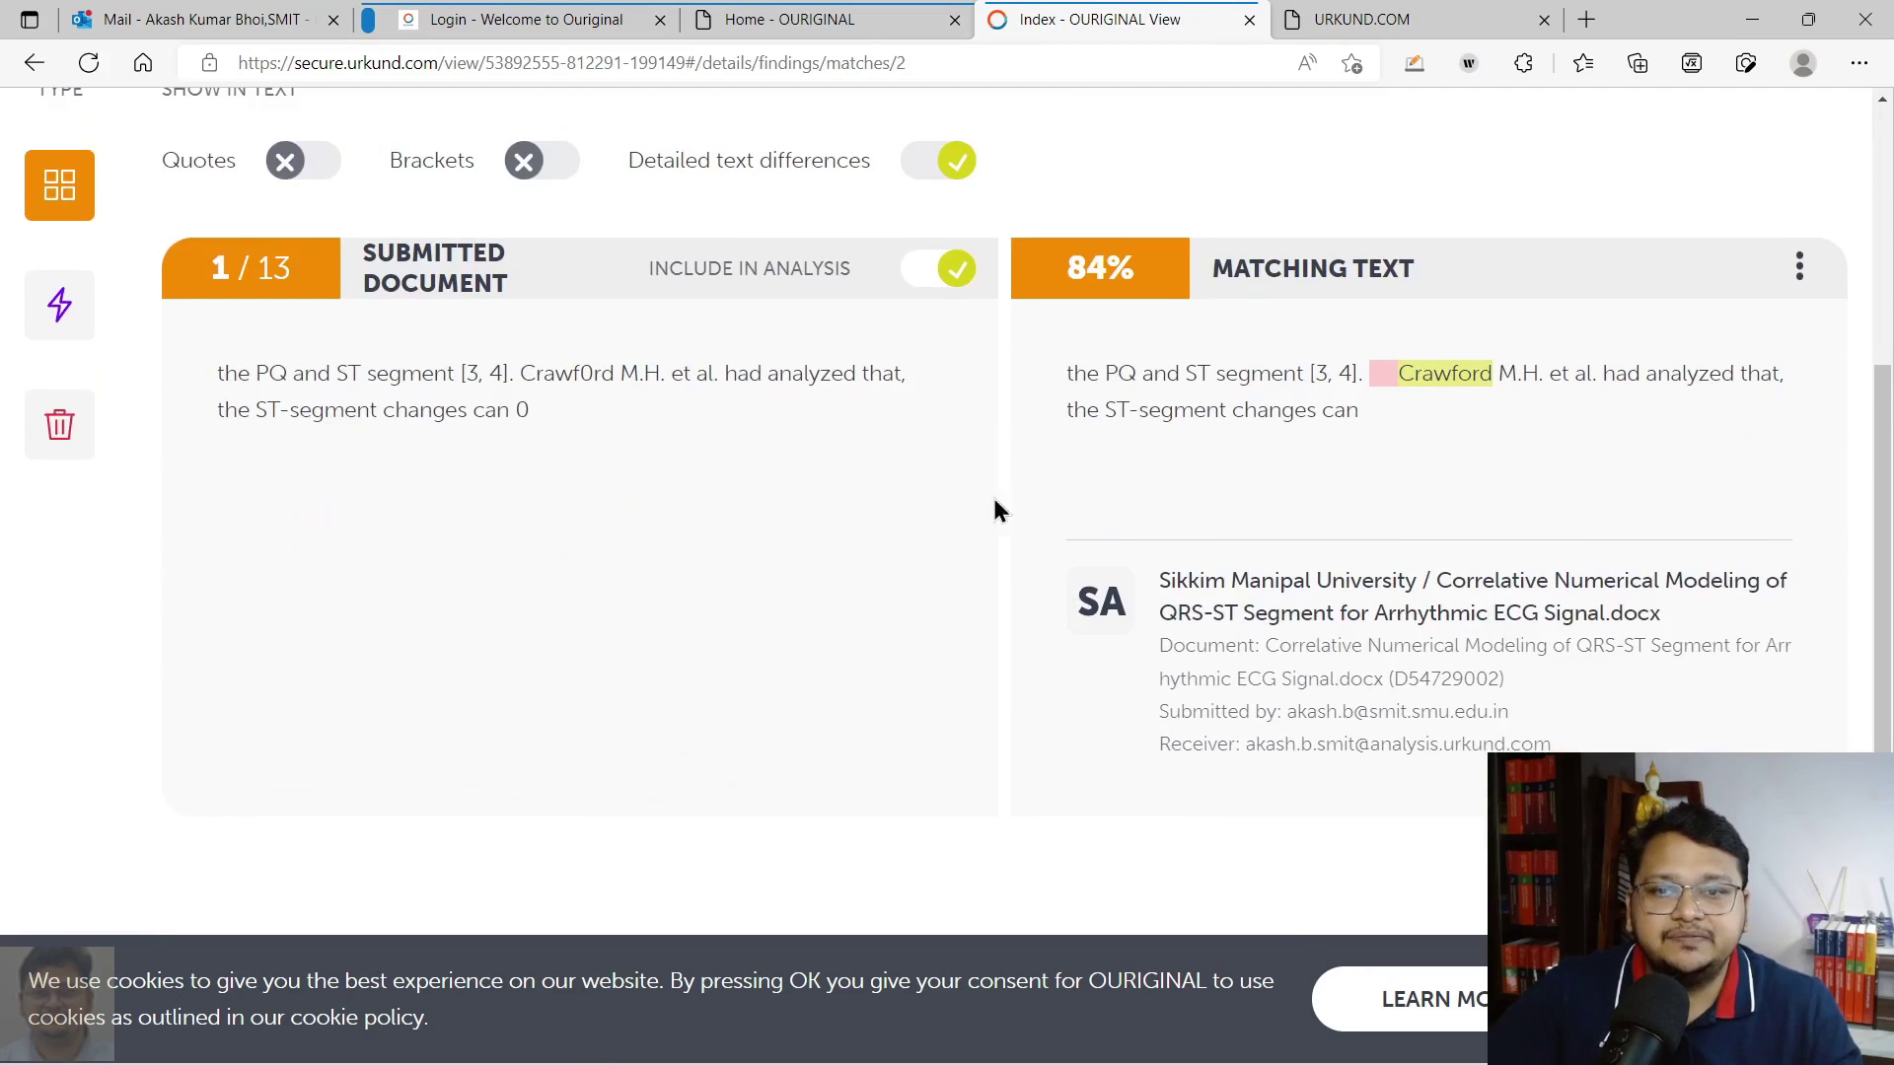
scroll(343, 460, "up", 3)
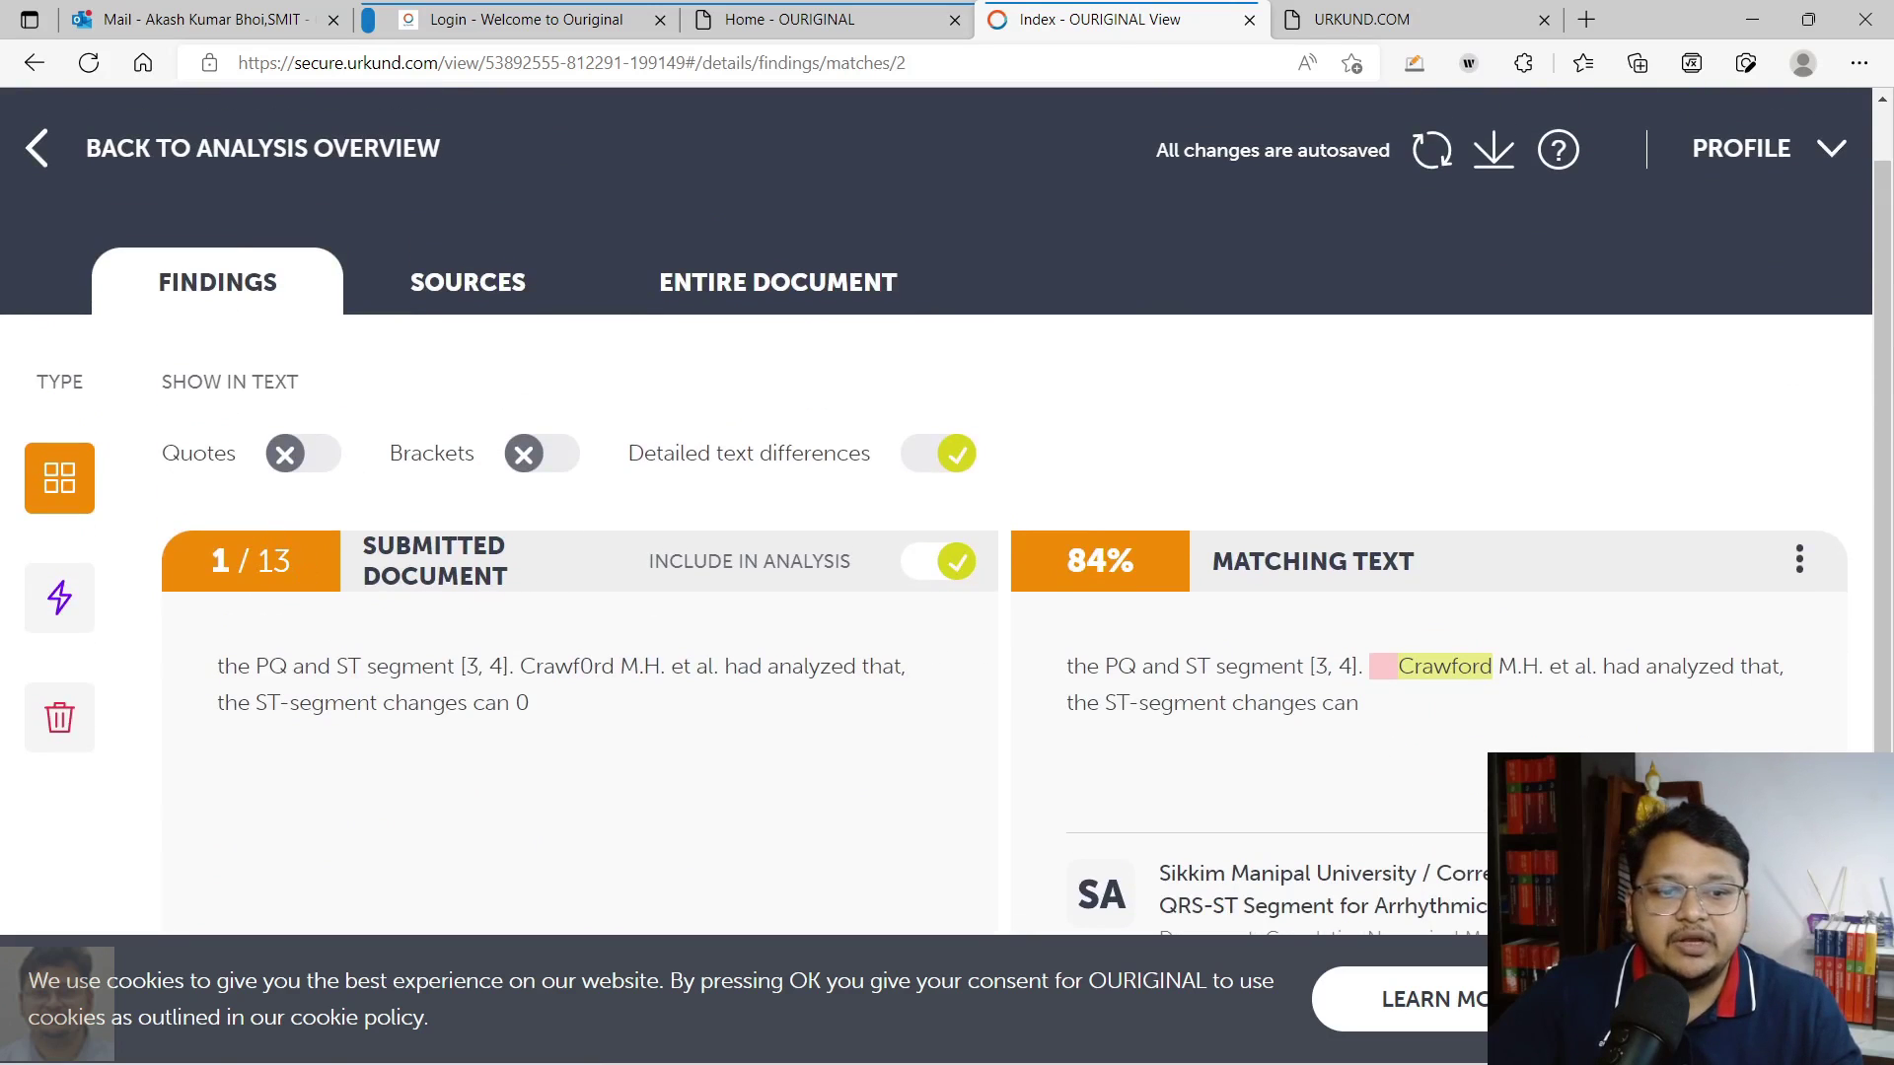
scroll(631, 615, "down", 3)
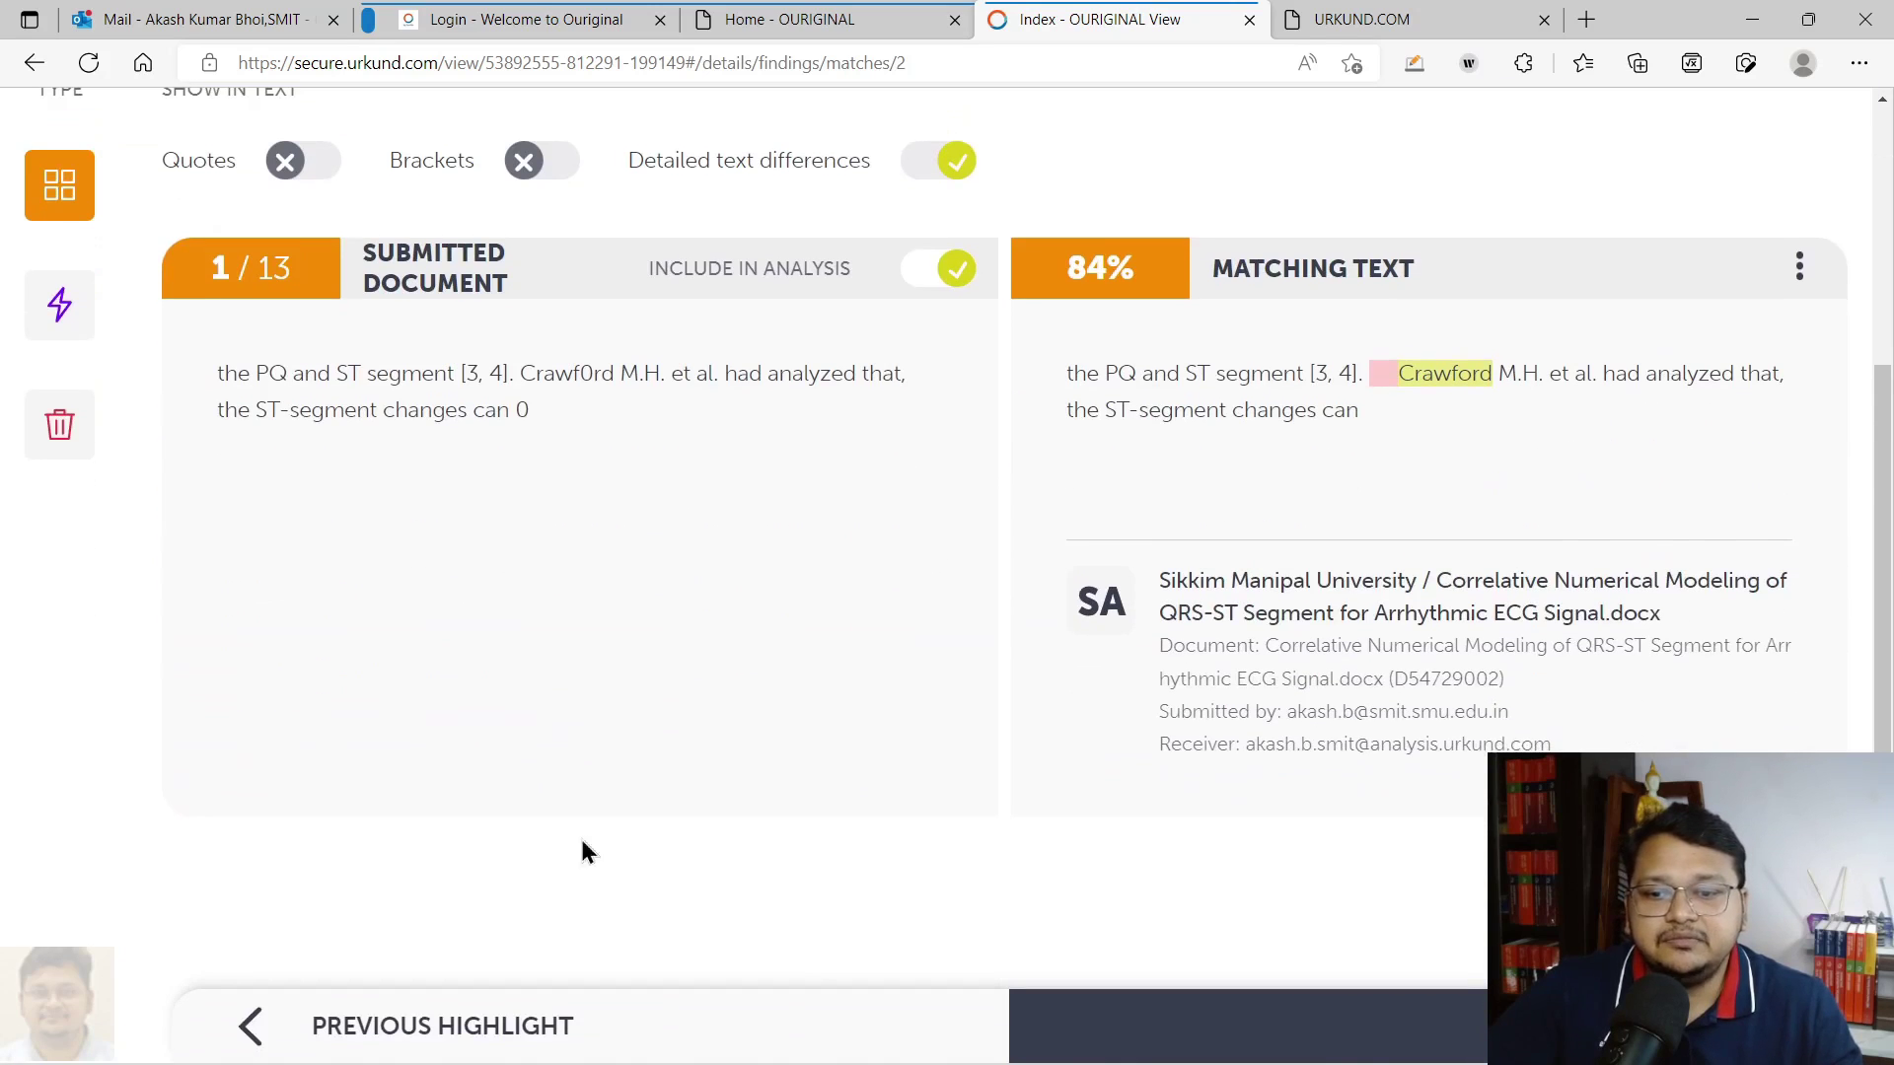
left_click(1470, 1026)
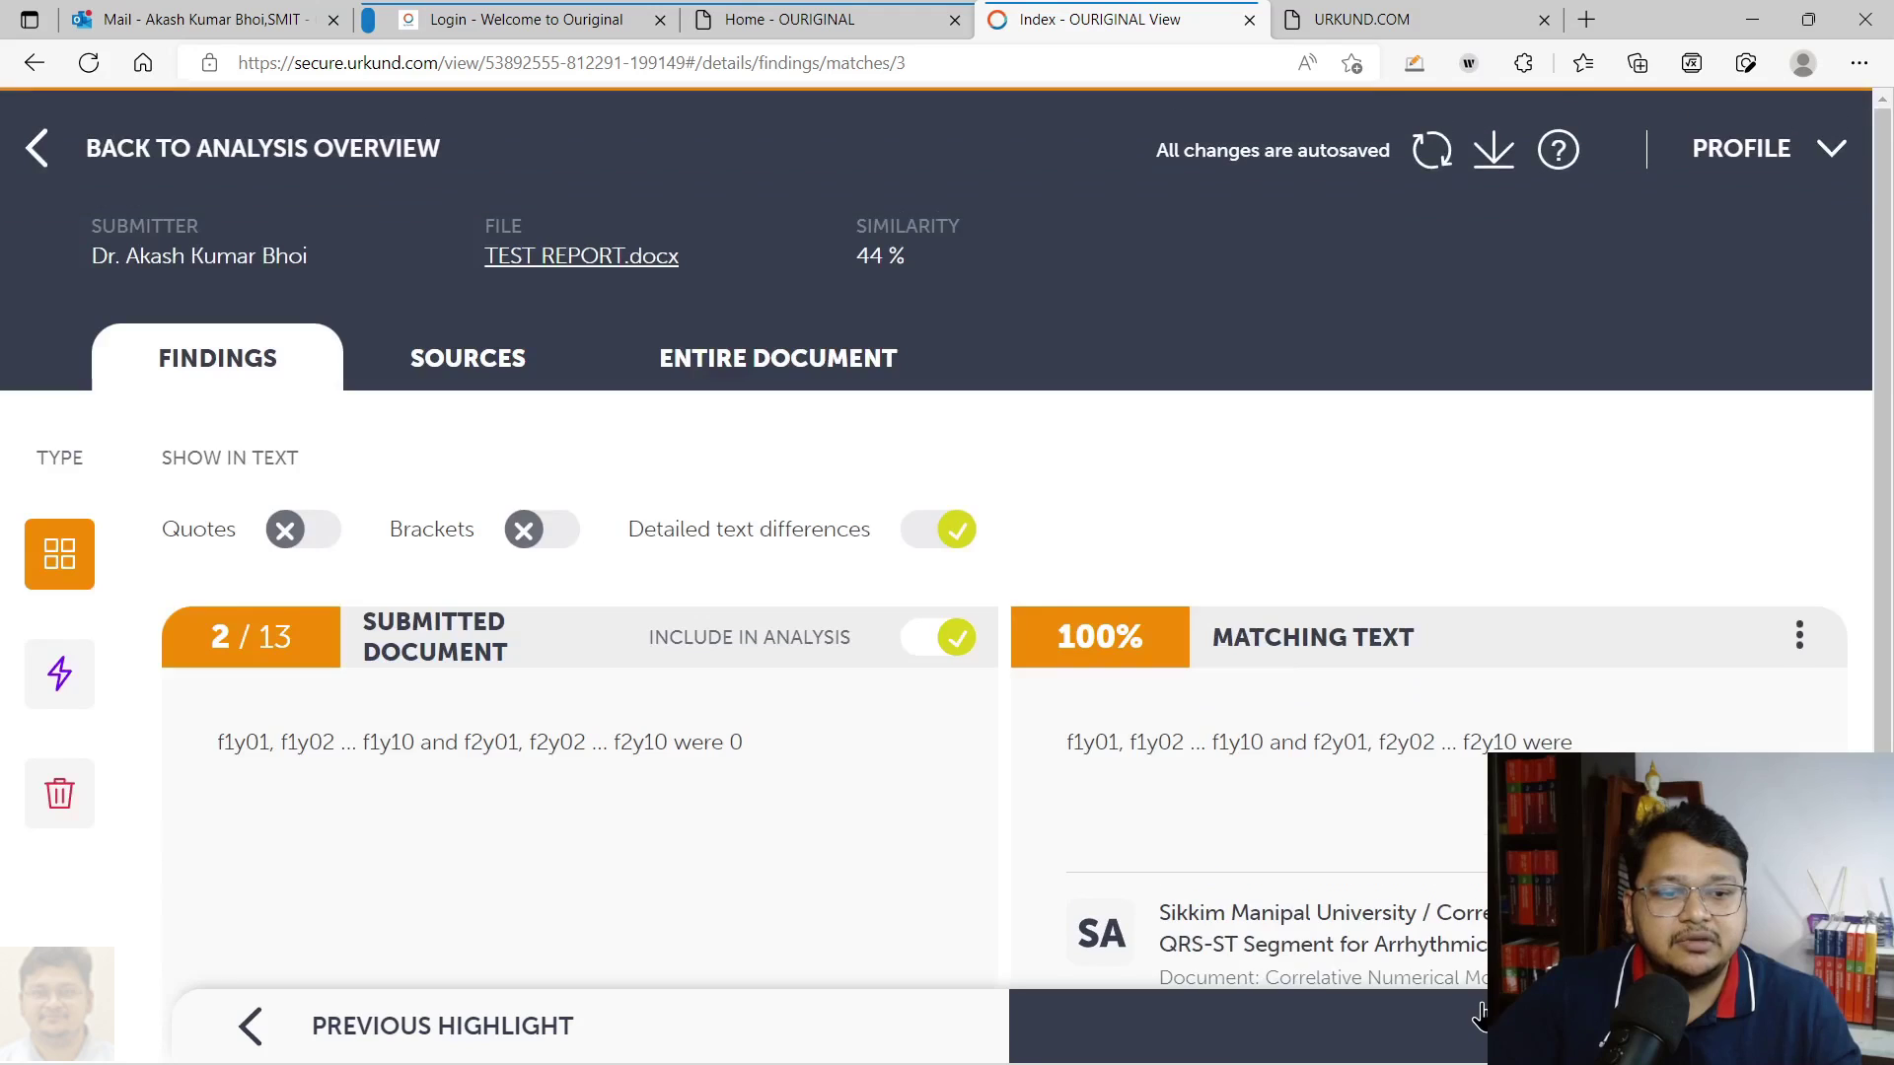
left_click(1473, 1005)
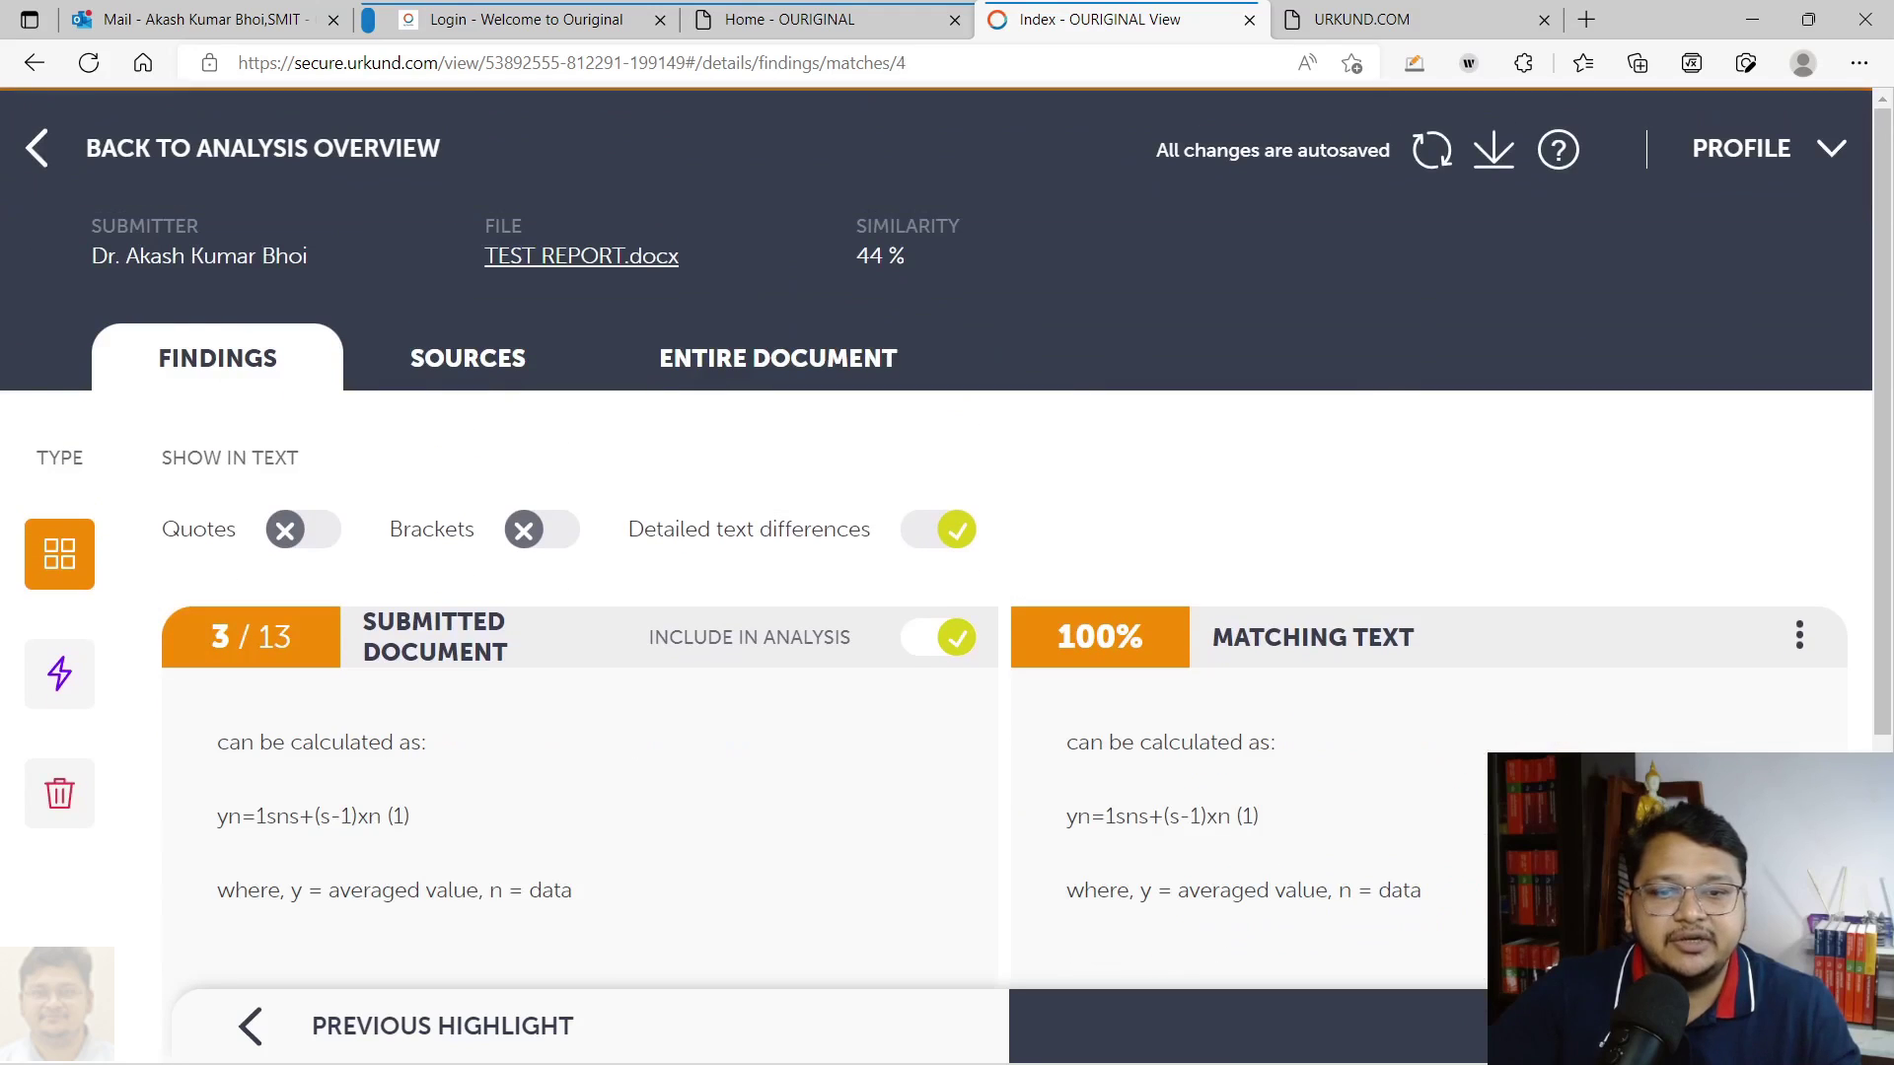
left_click(1473, 1005)
scroll(765, 434, "down", 4)
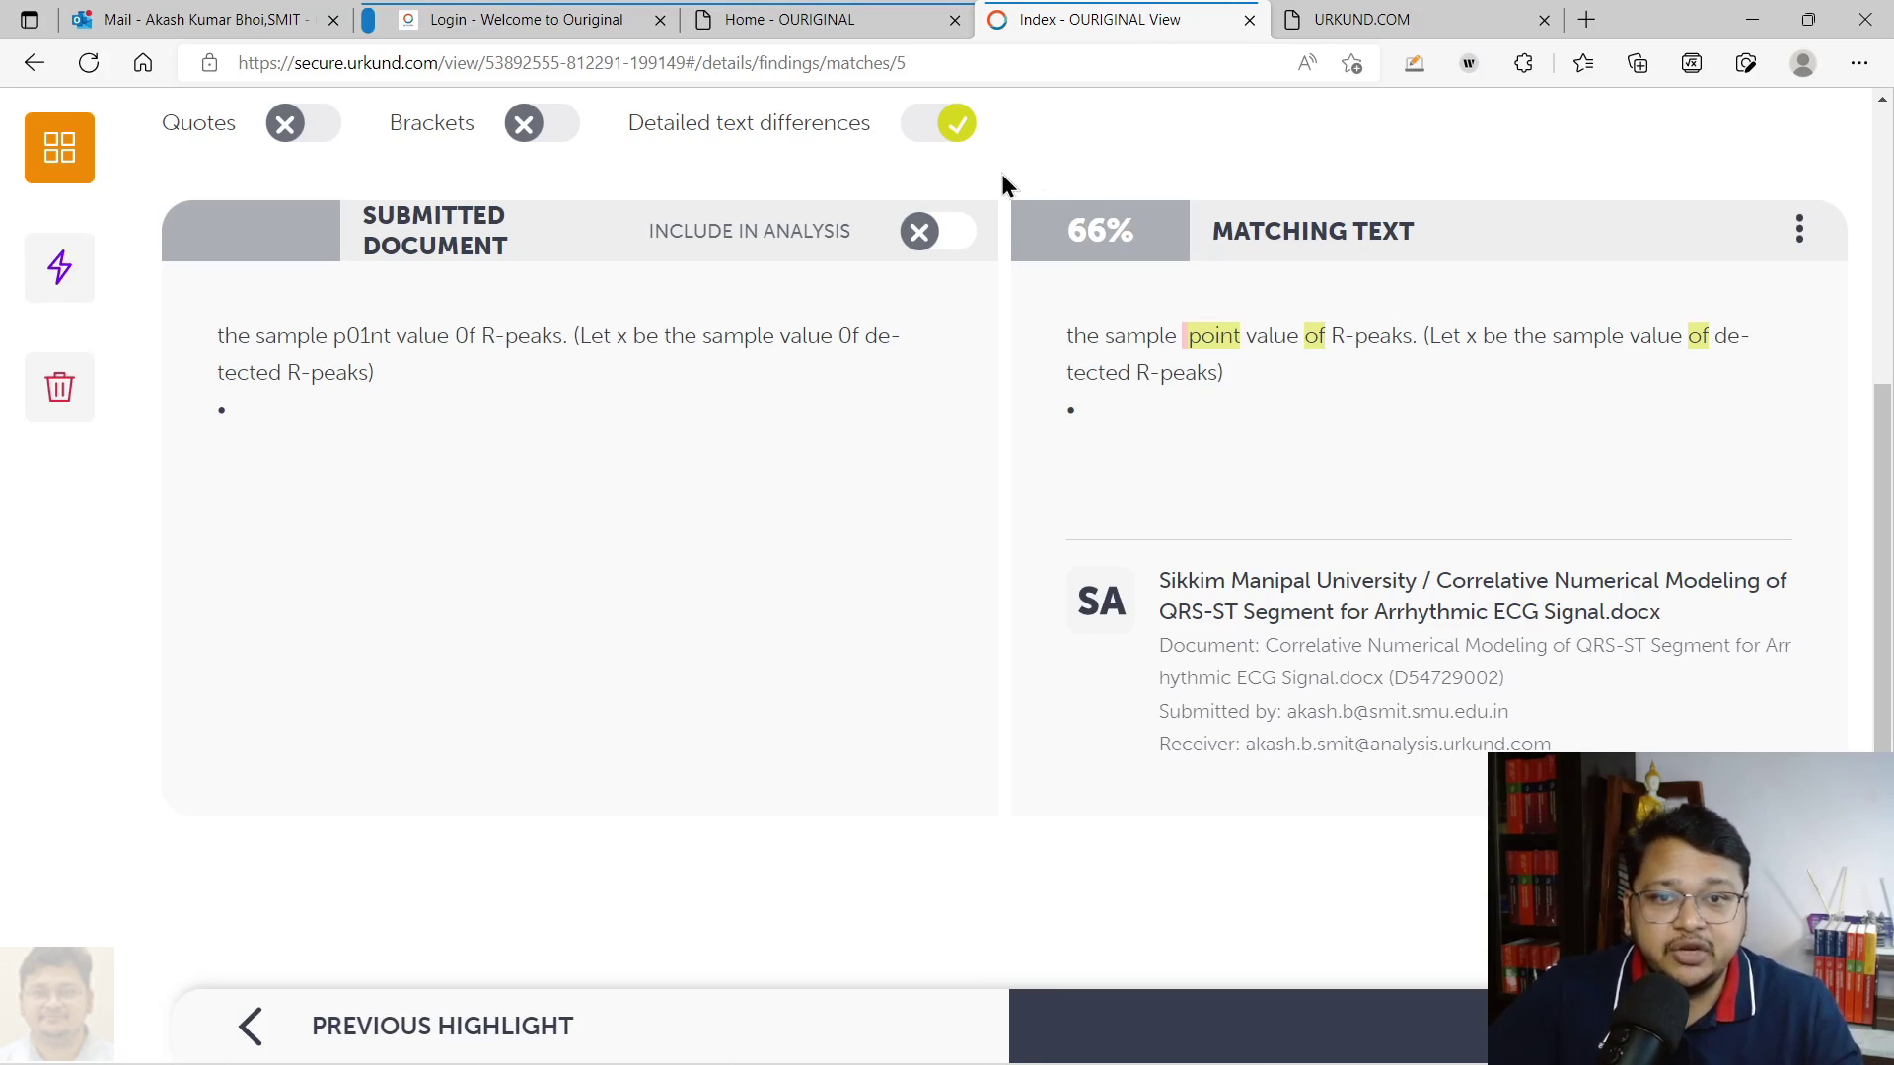
Exclude the 66% R-peaks finding from the analysis
left_click(917, 235)
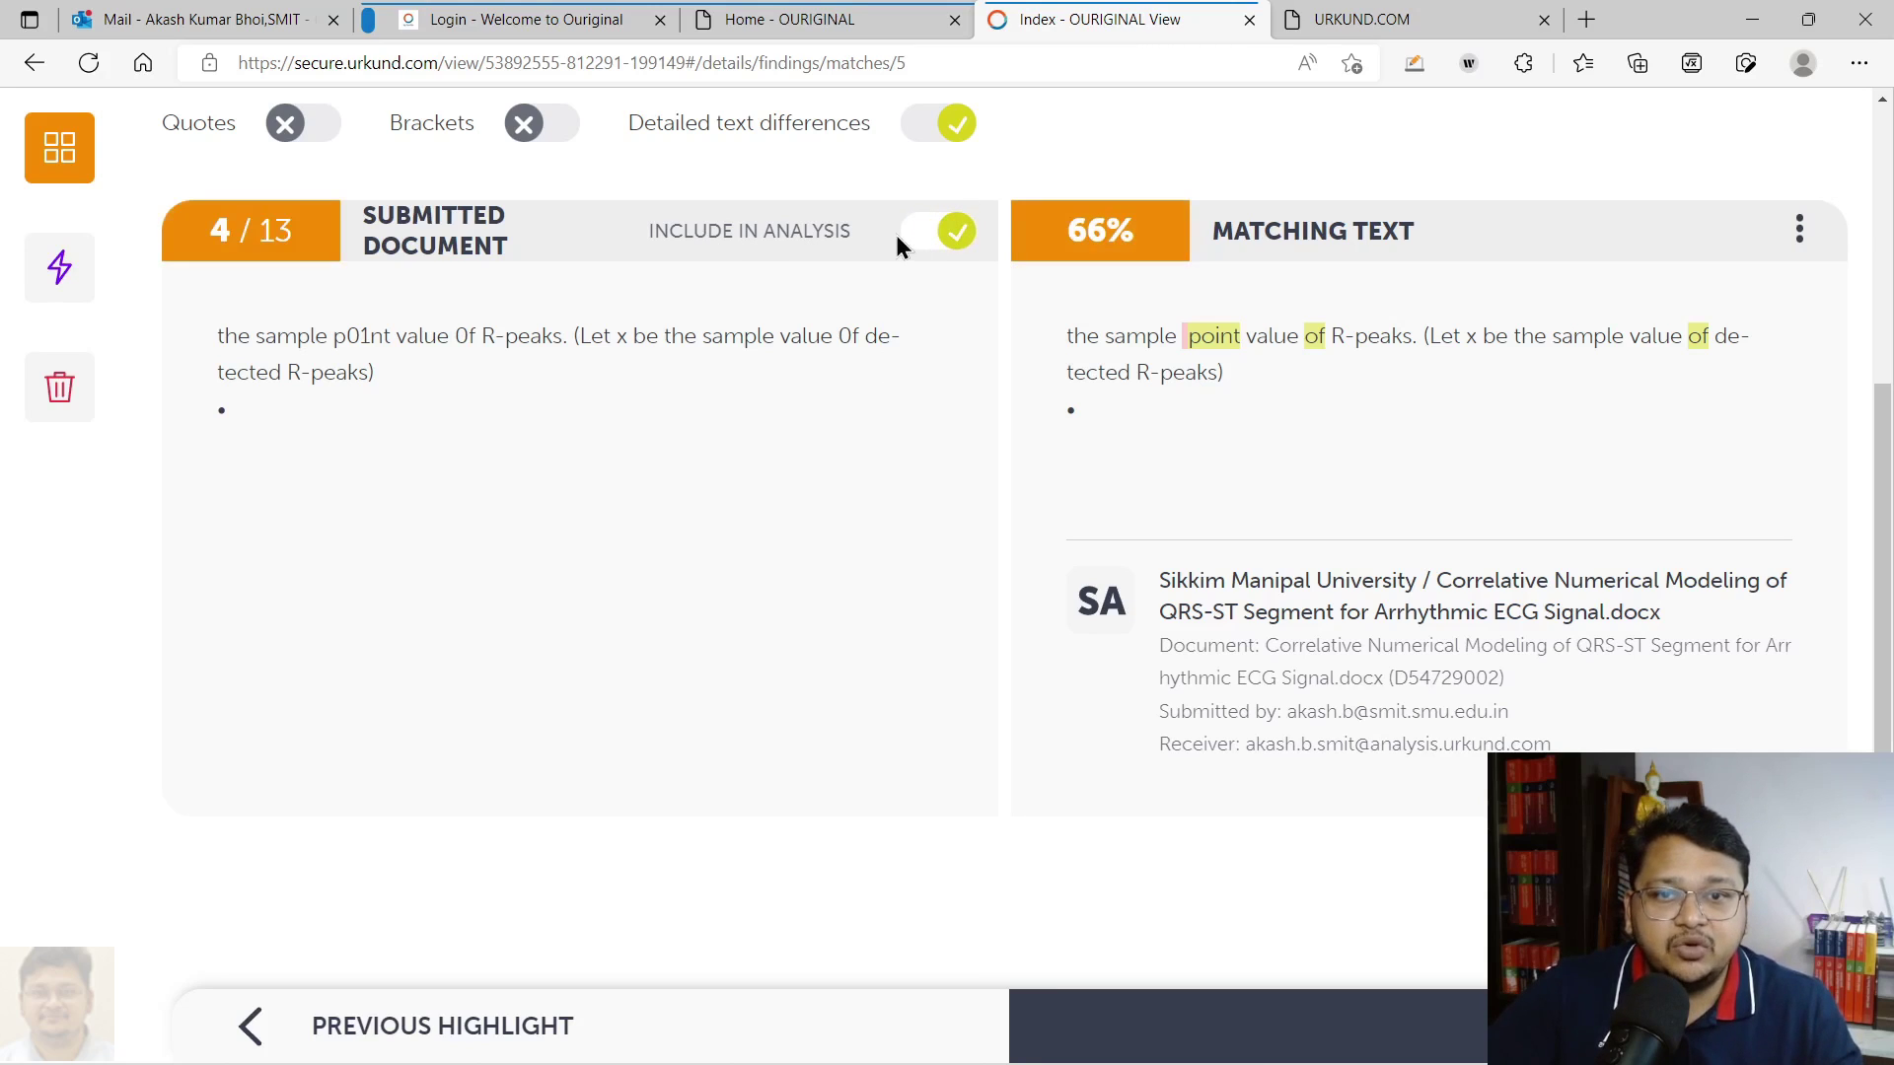
left_click(945, 232)
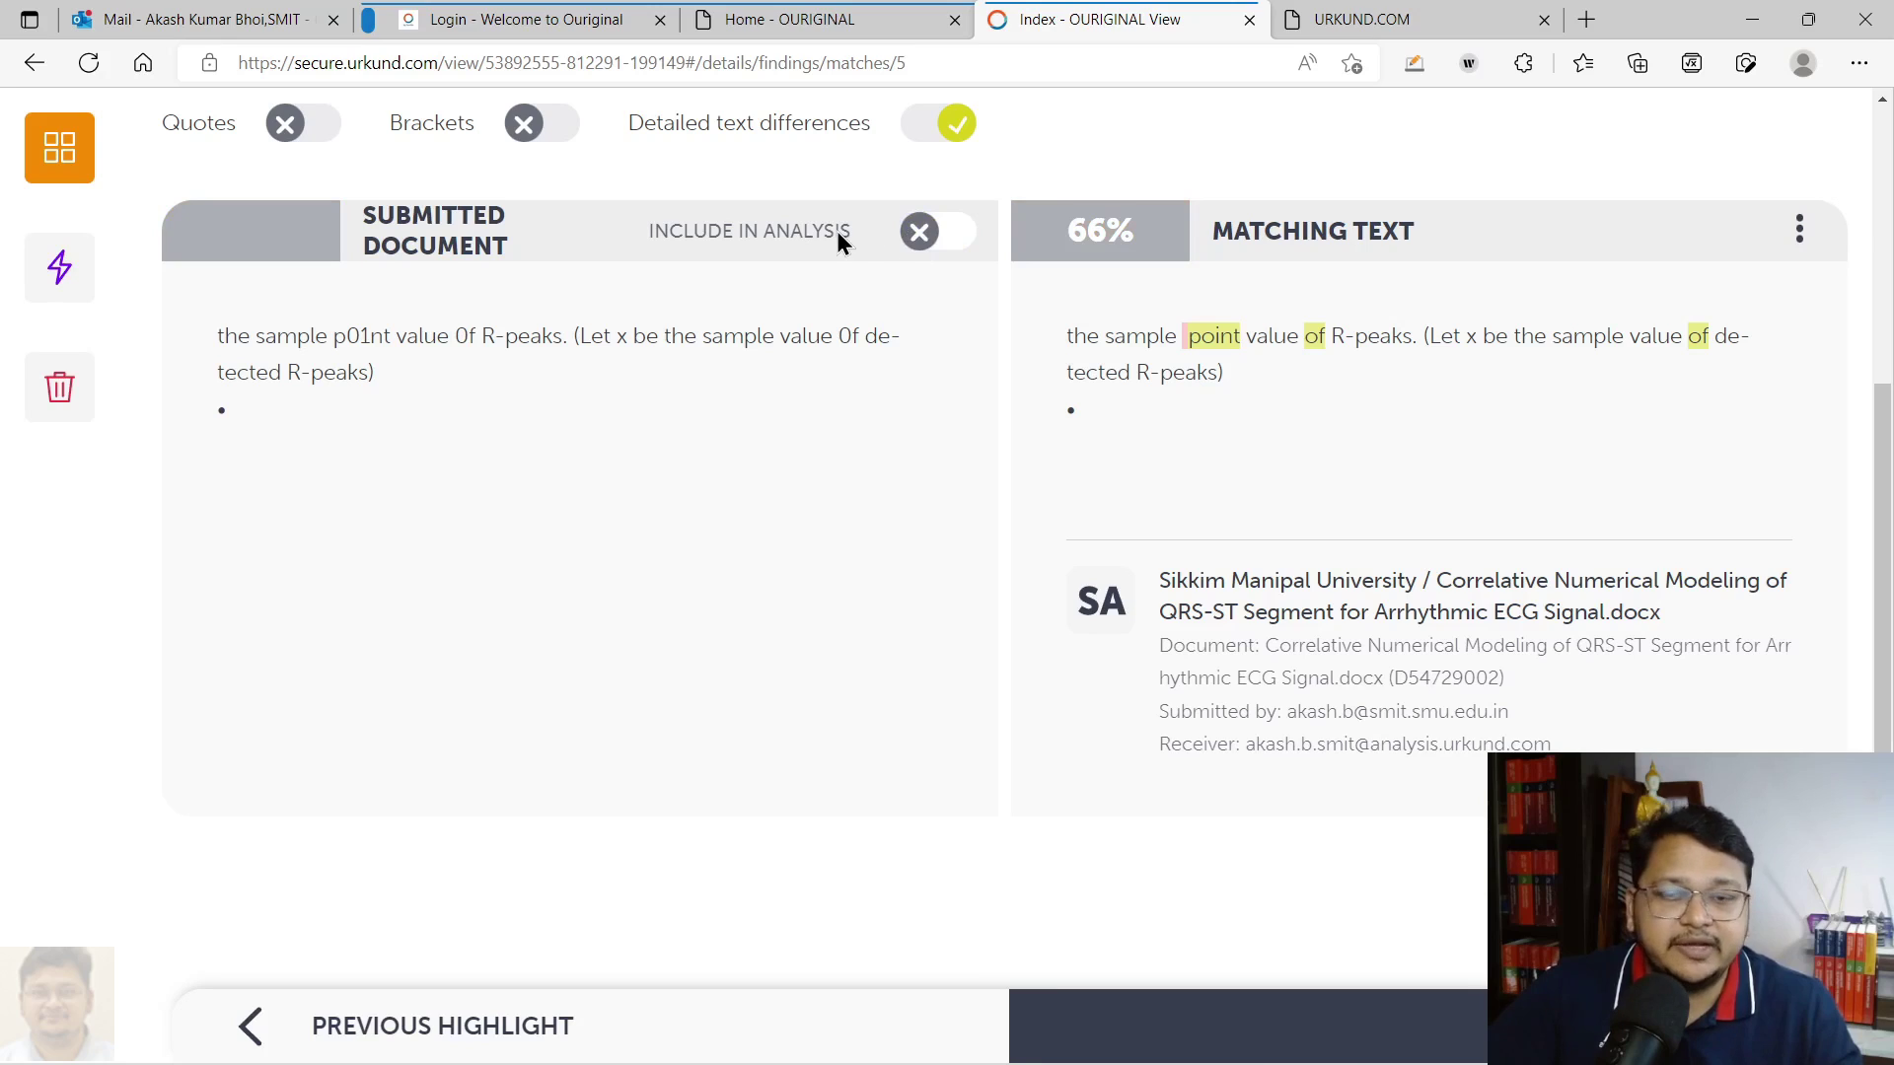
left_click(919, 237)
left_click(954, 237)
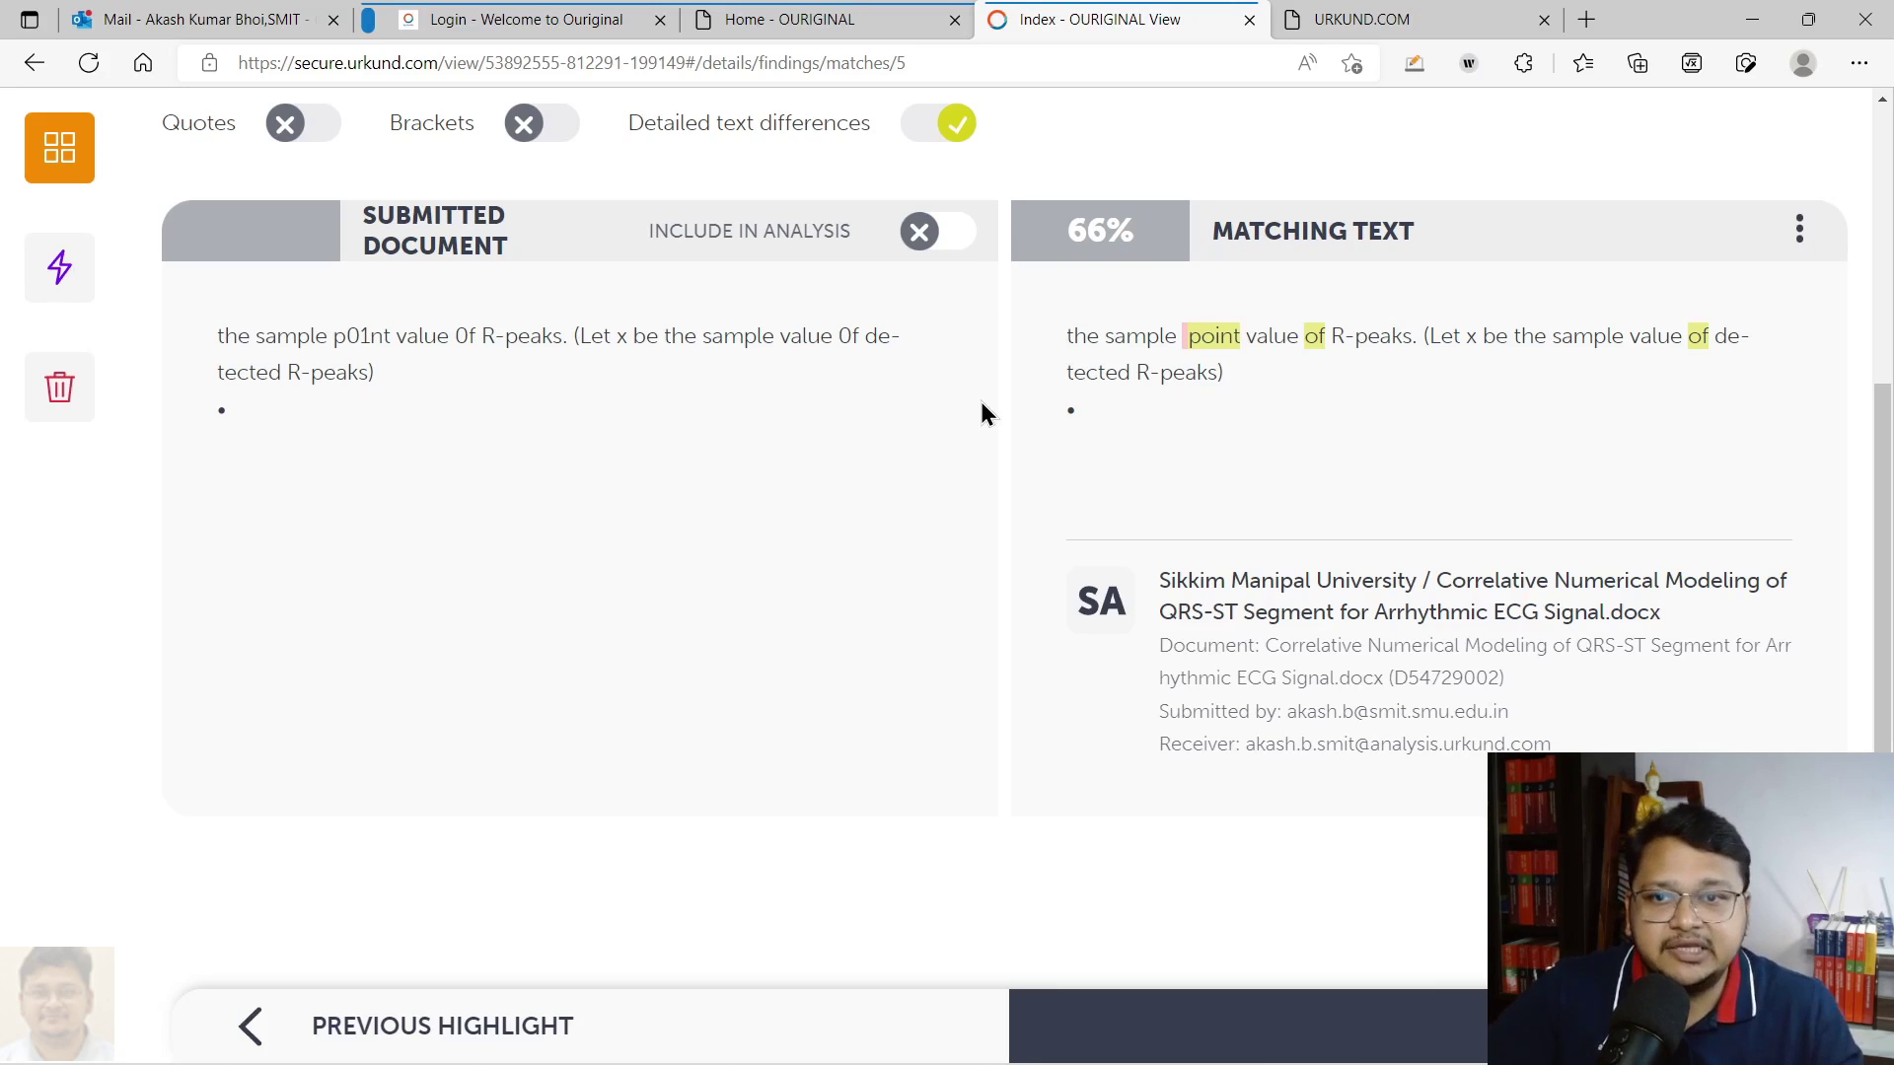
Exclude the first finding, the 84% Crawford M.H. match, then list the active sources
left_click(58, 152)
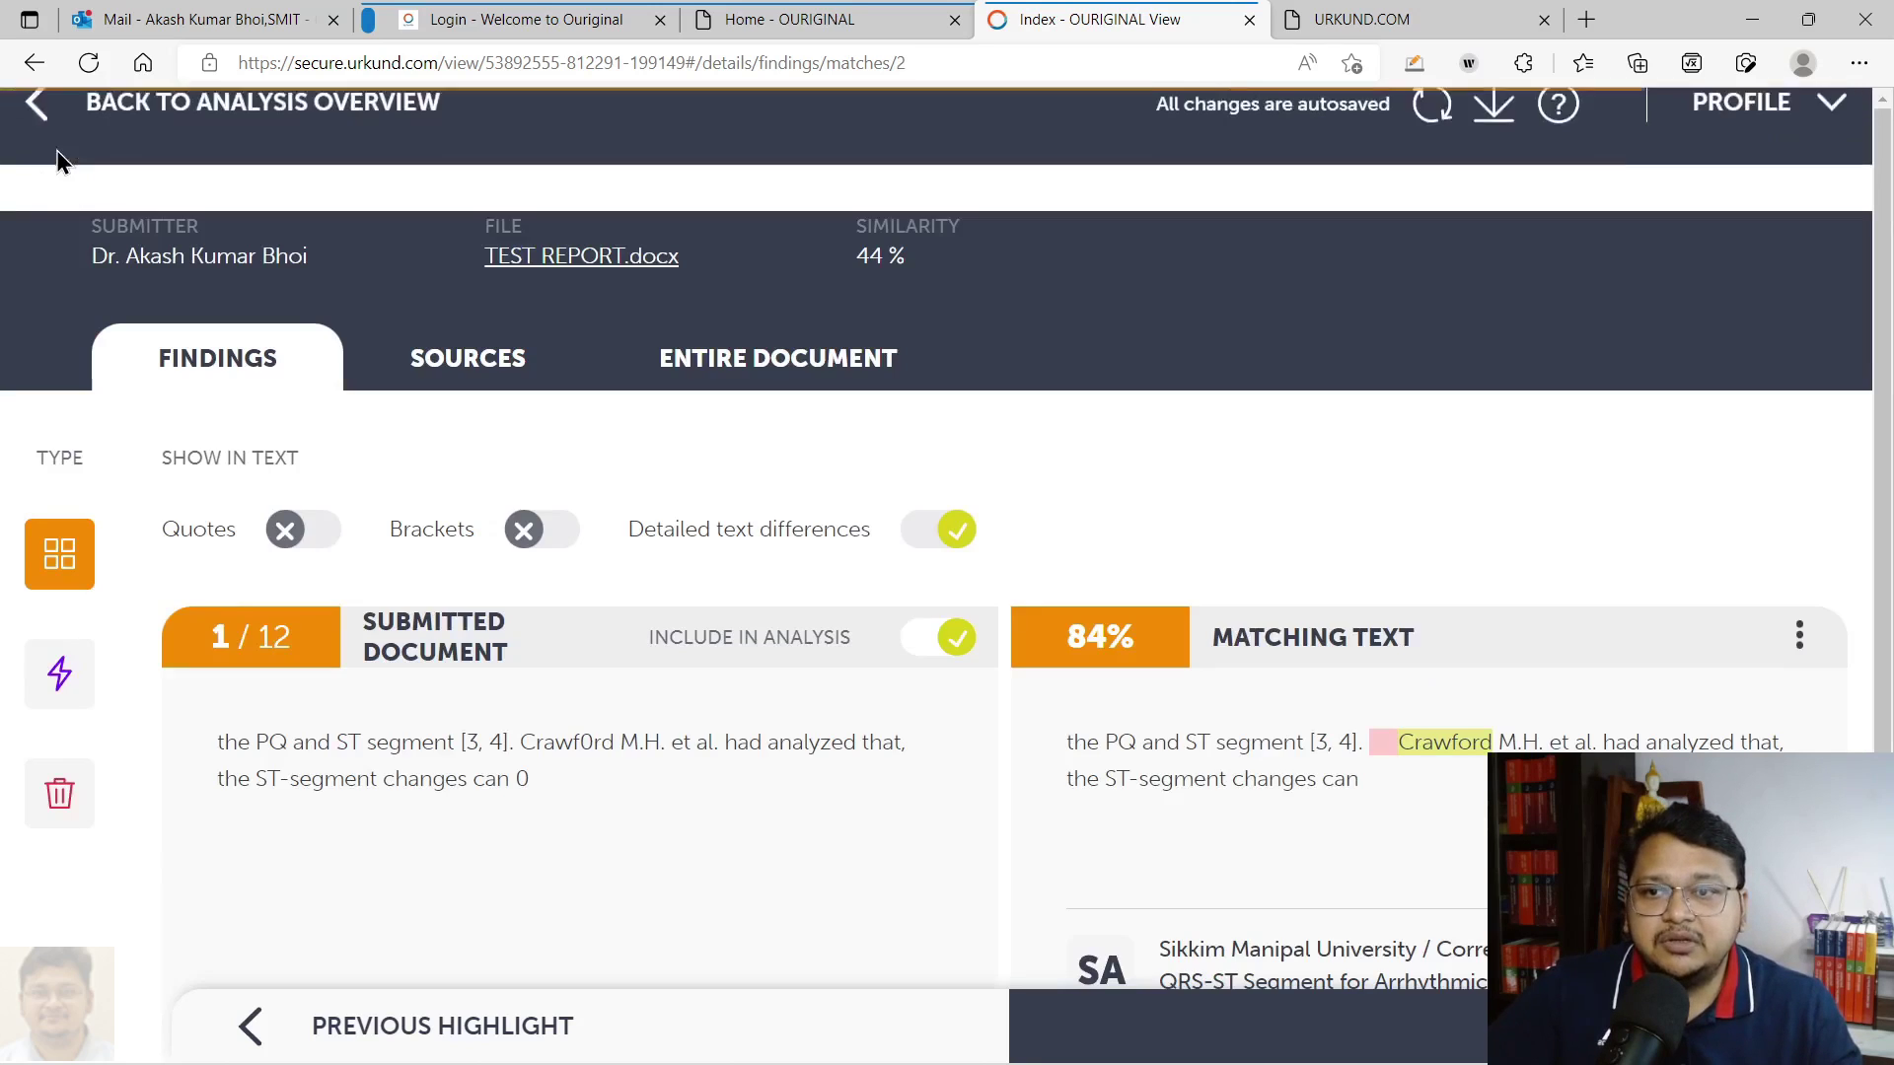
scroll(821, 672, "down", 3)
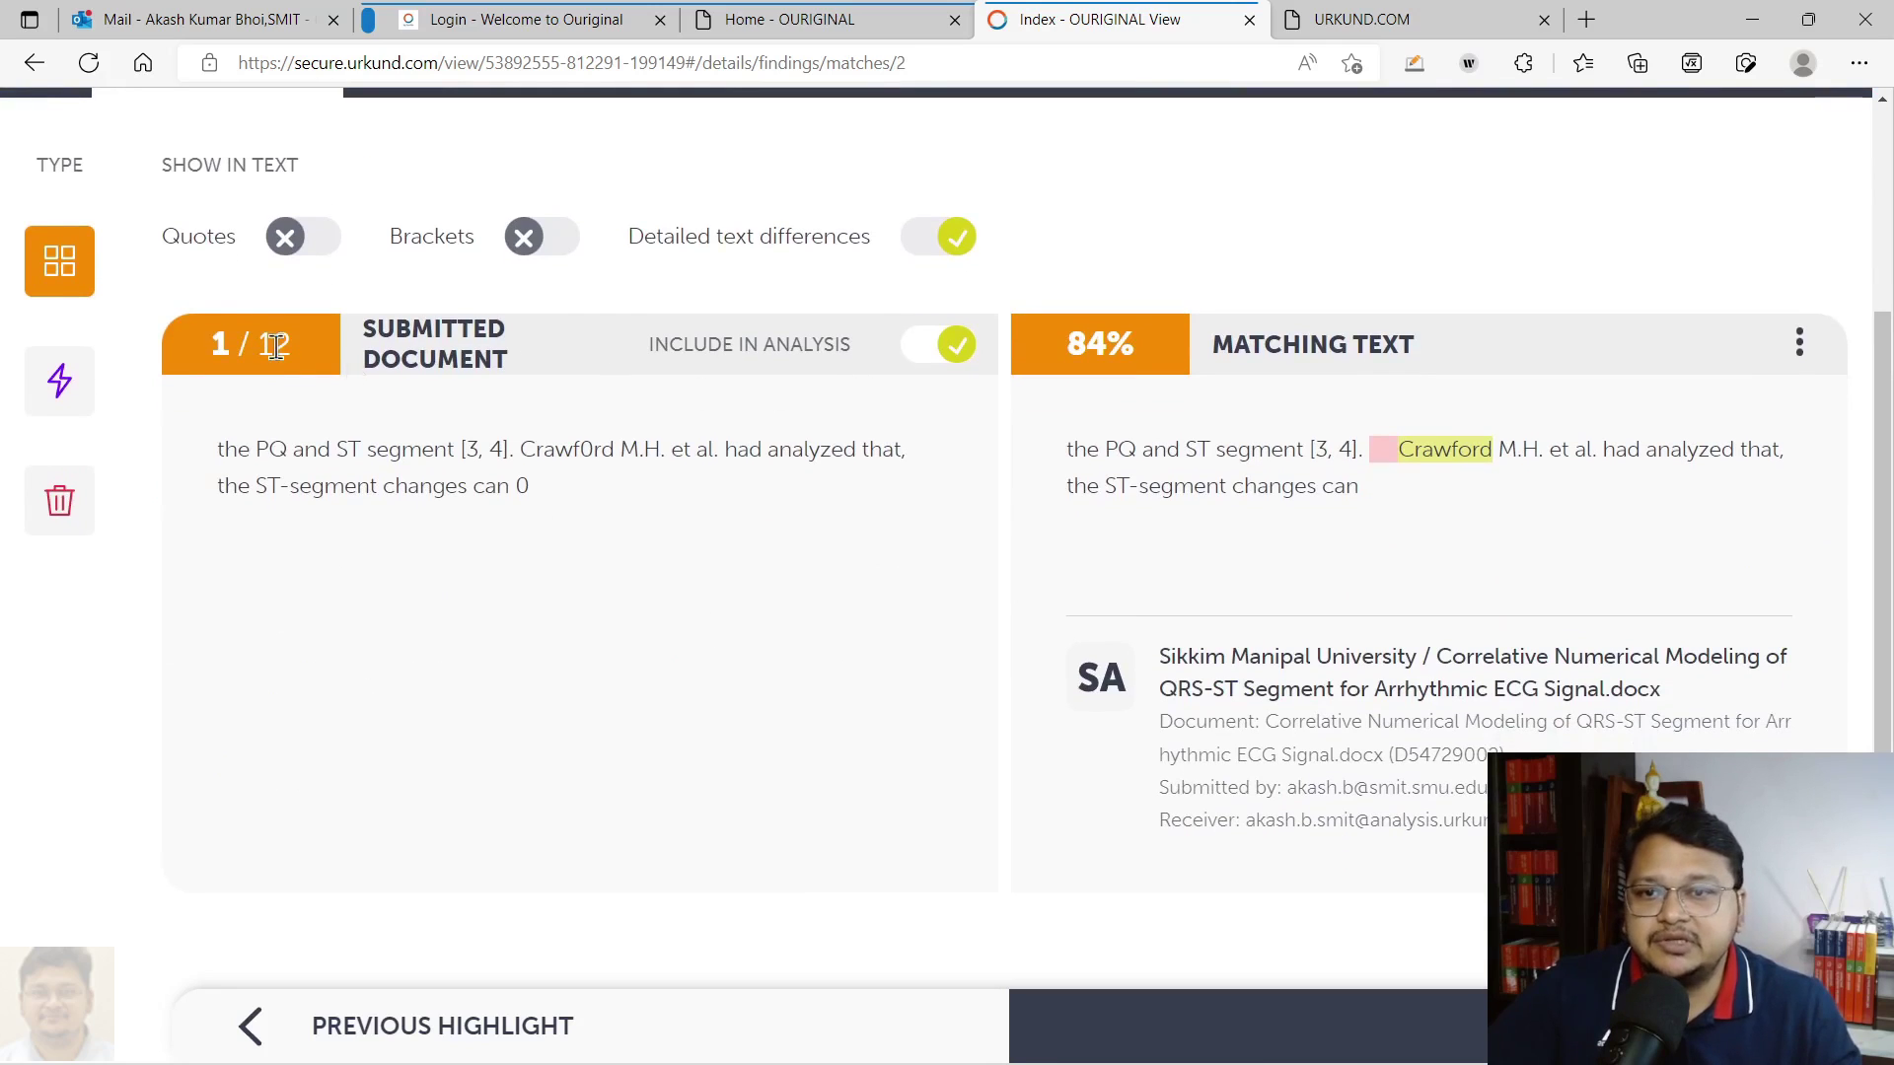
scroll(858, 464, "down", 1)
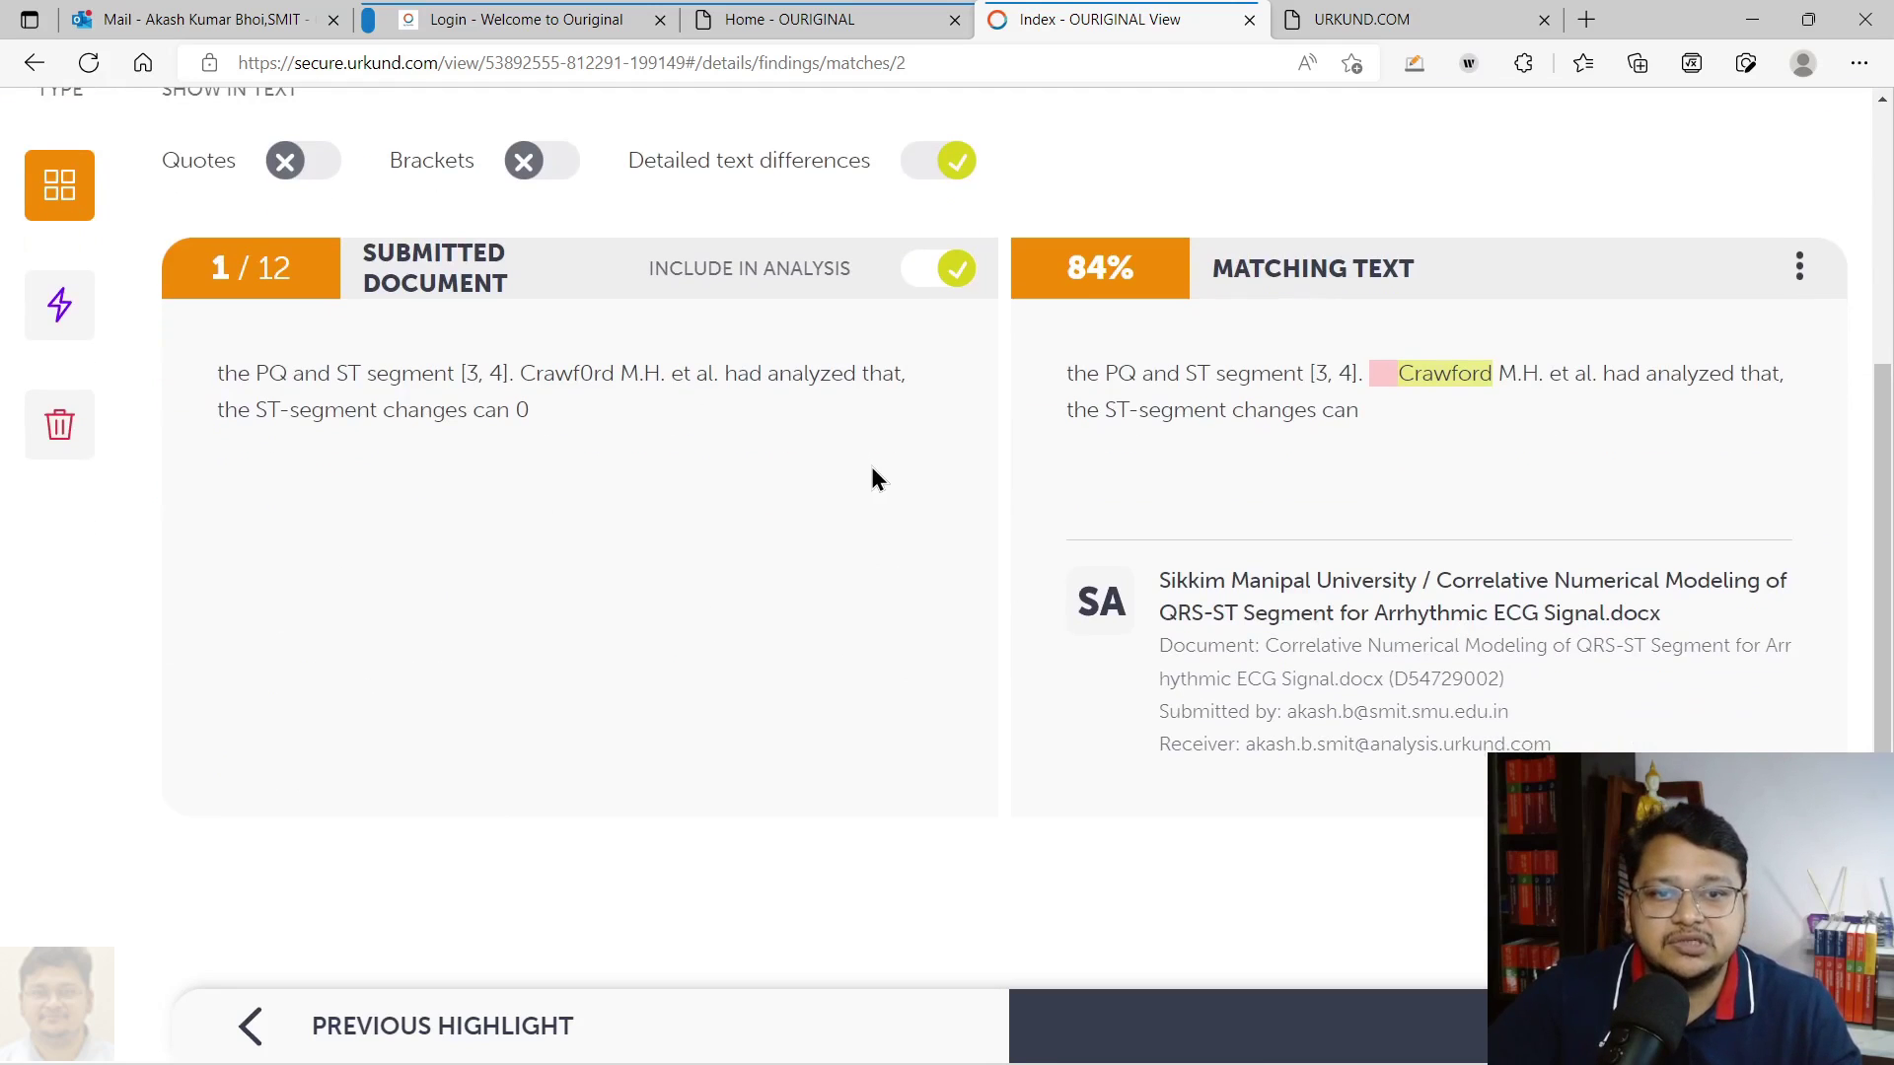
left_click(944, 272)
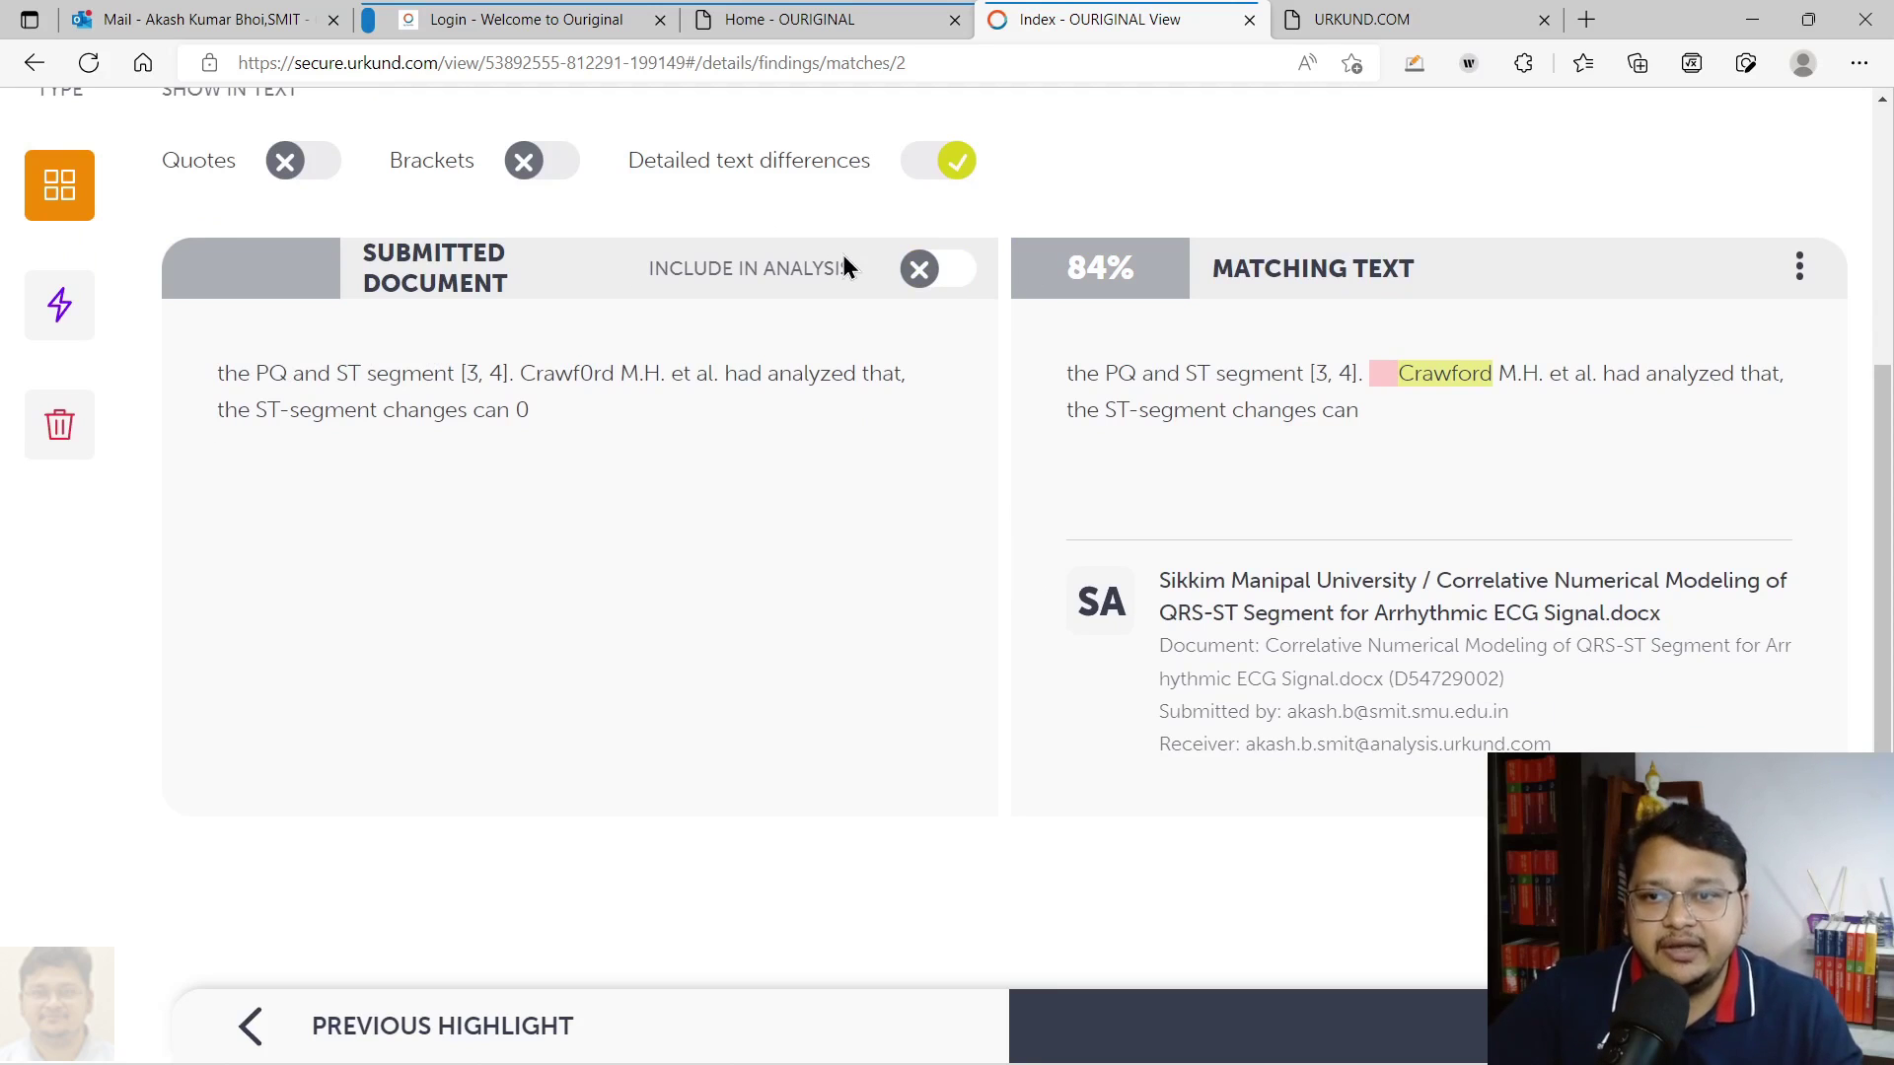
scroll(842, 255, "up", 3)
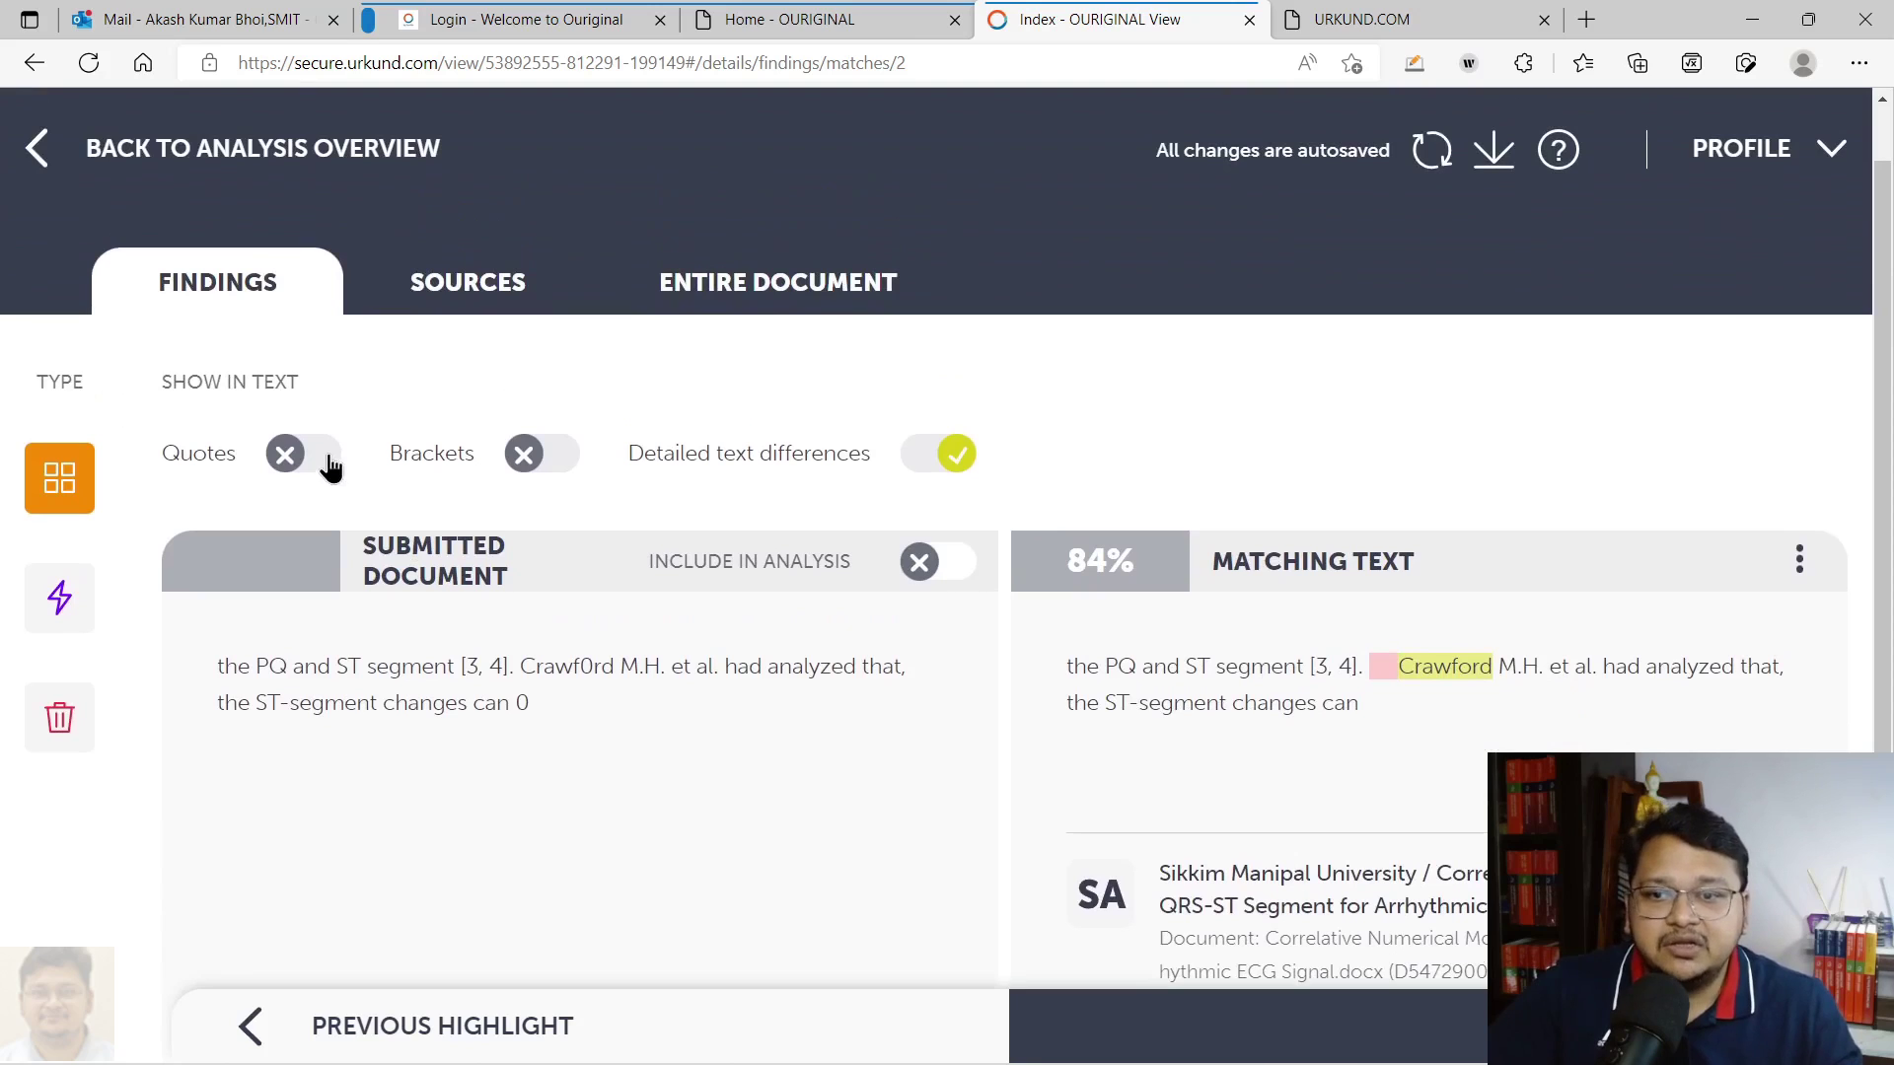
left_click(466, 284)
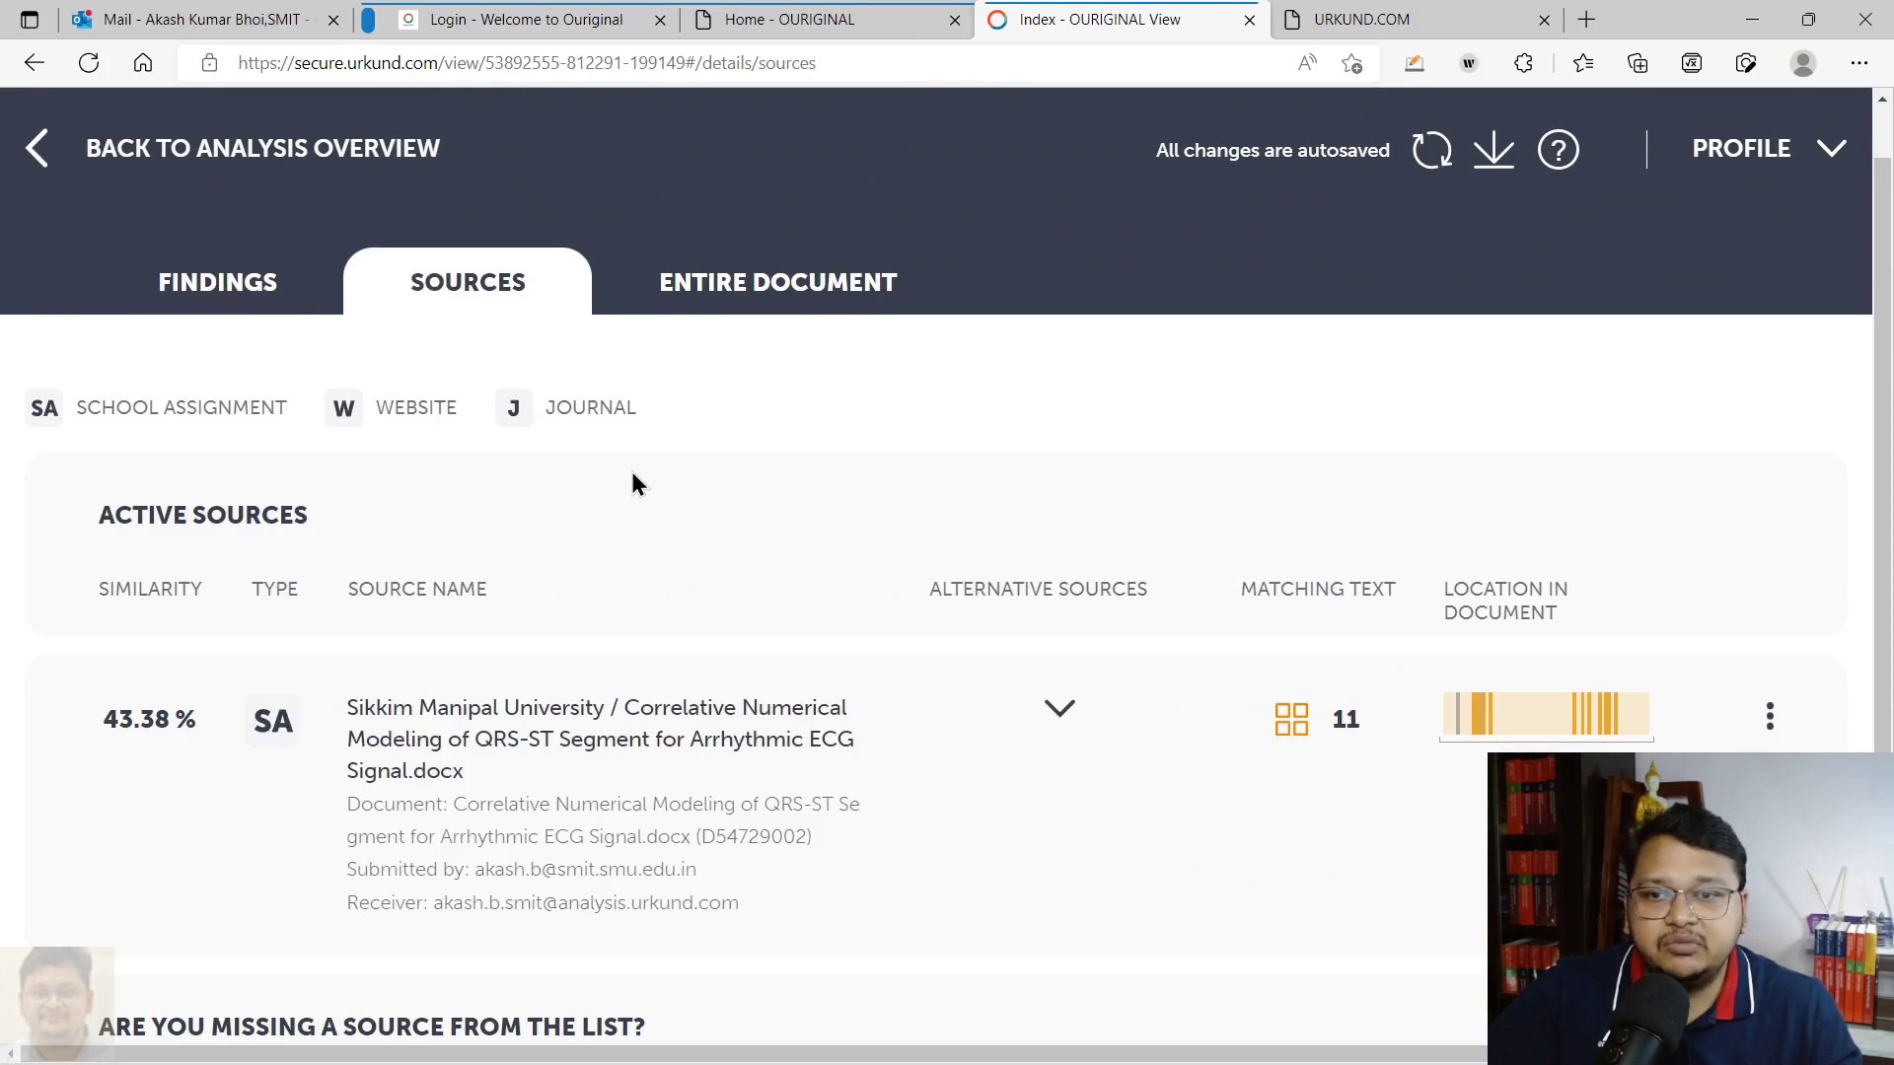
Switch off the school-assignment primary source and confirm Findings shows 0% similarity
scroll(1252, 611, "down", 3)
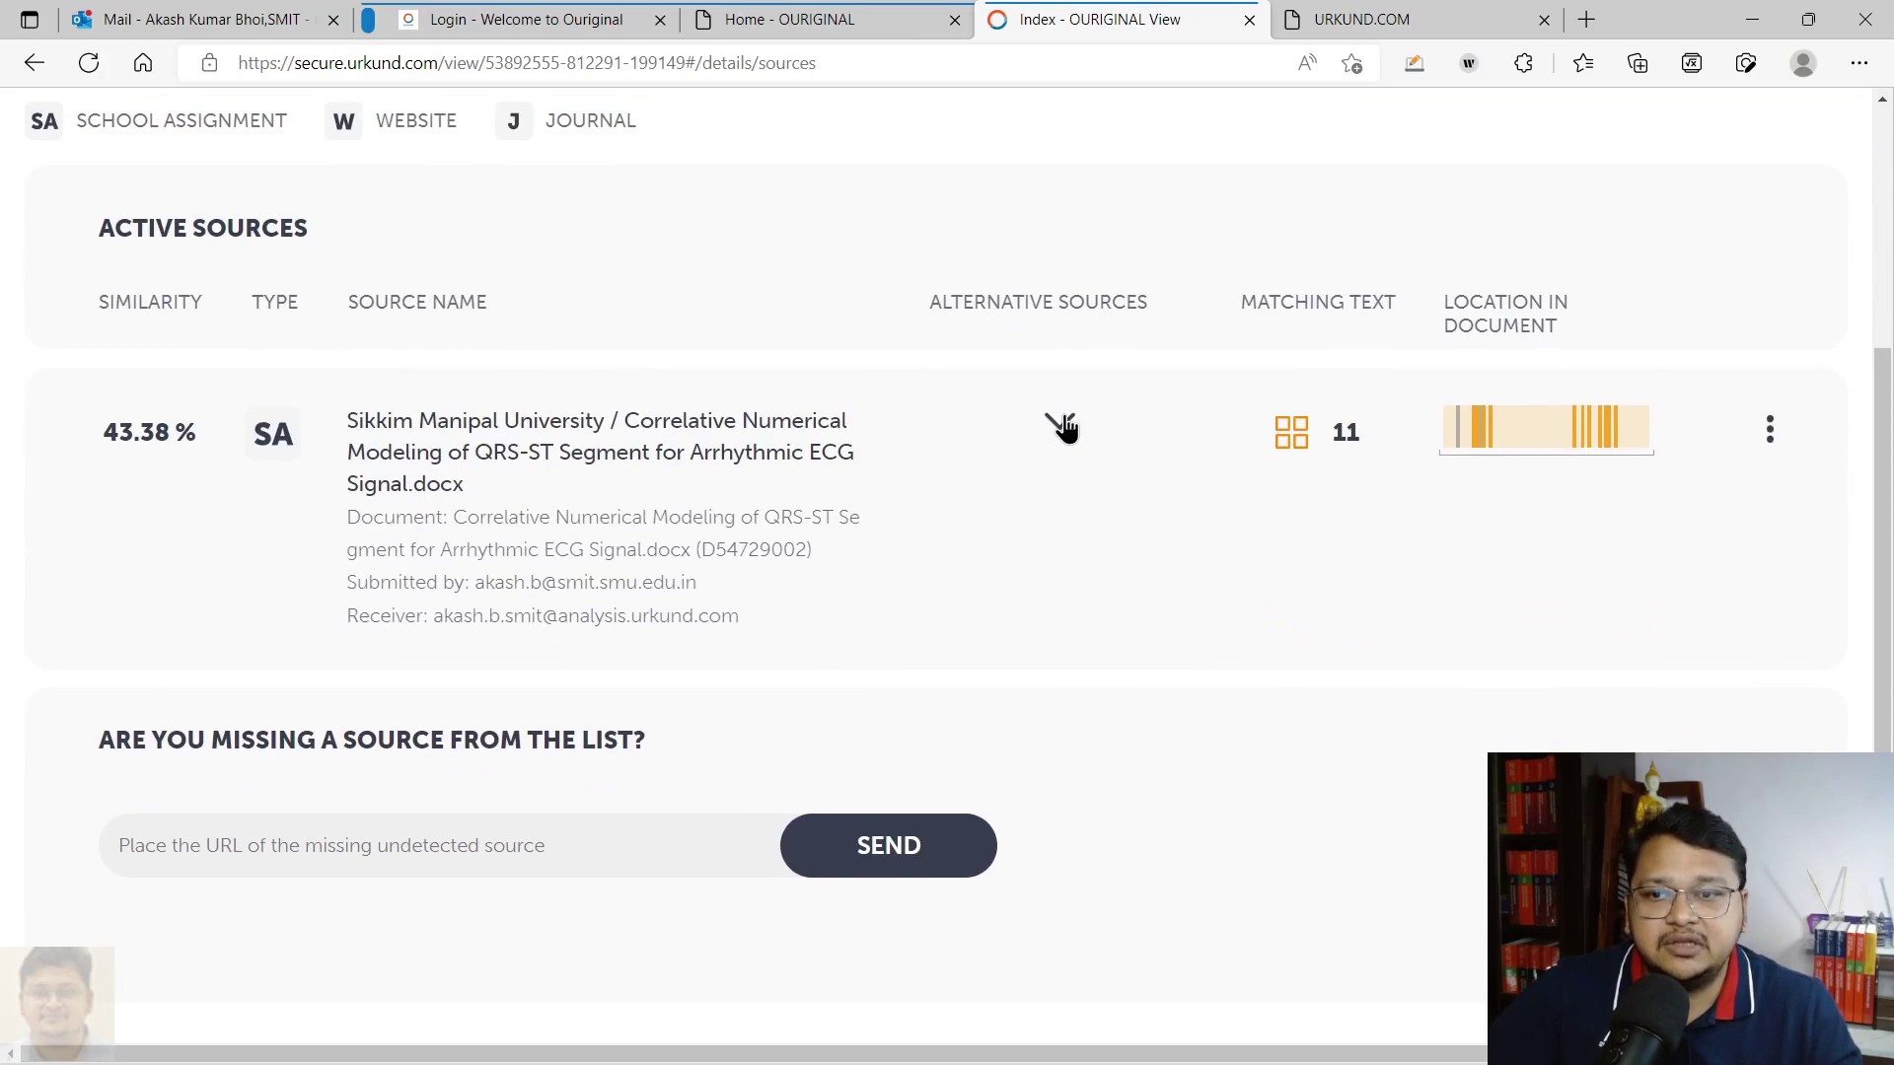
left_click(1061, 424)
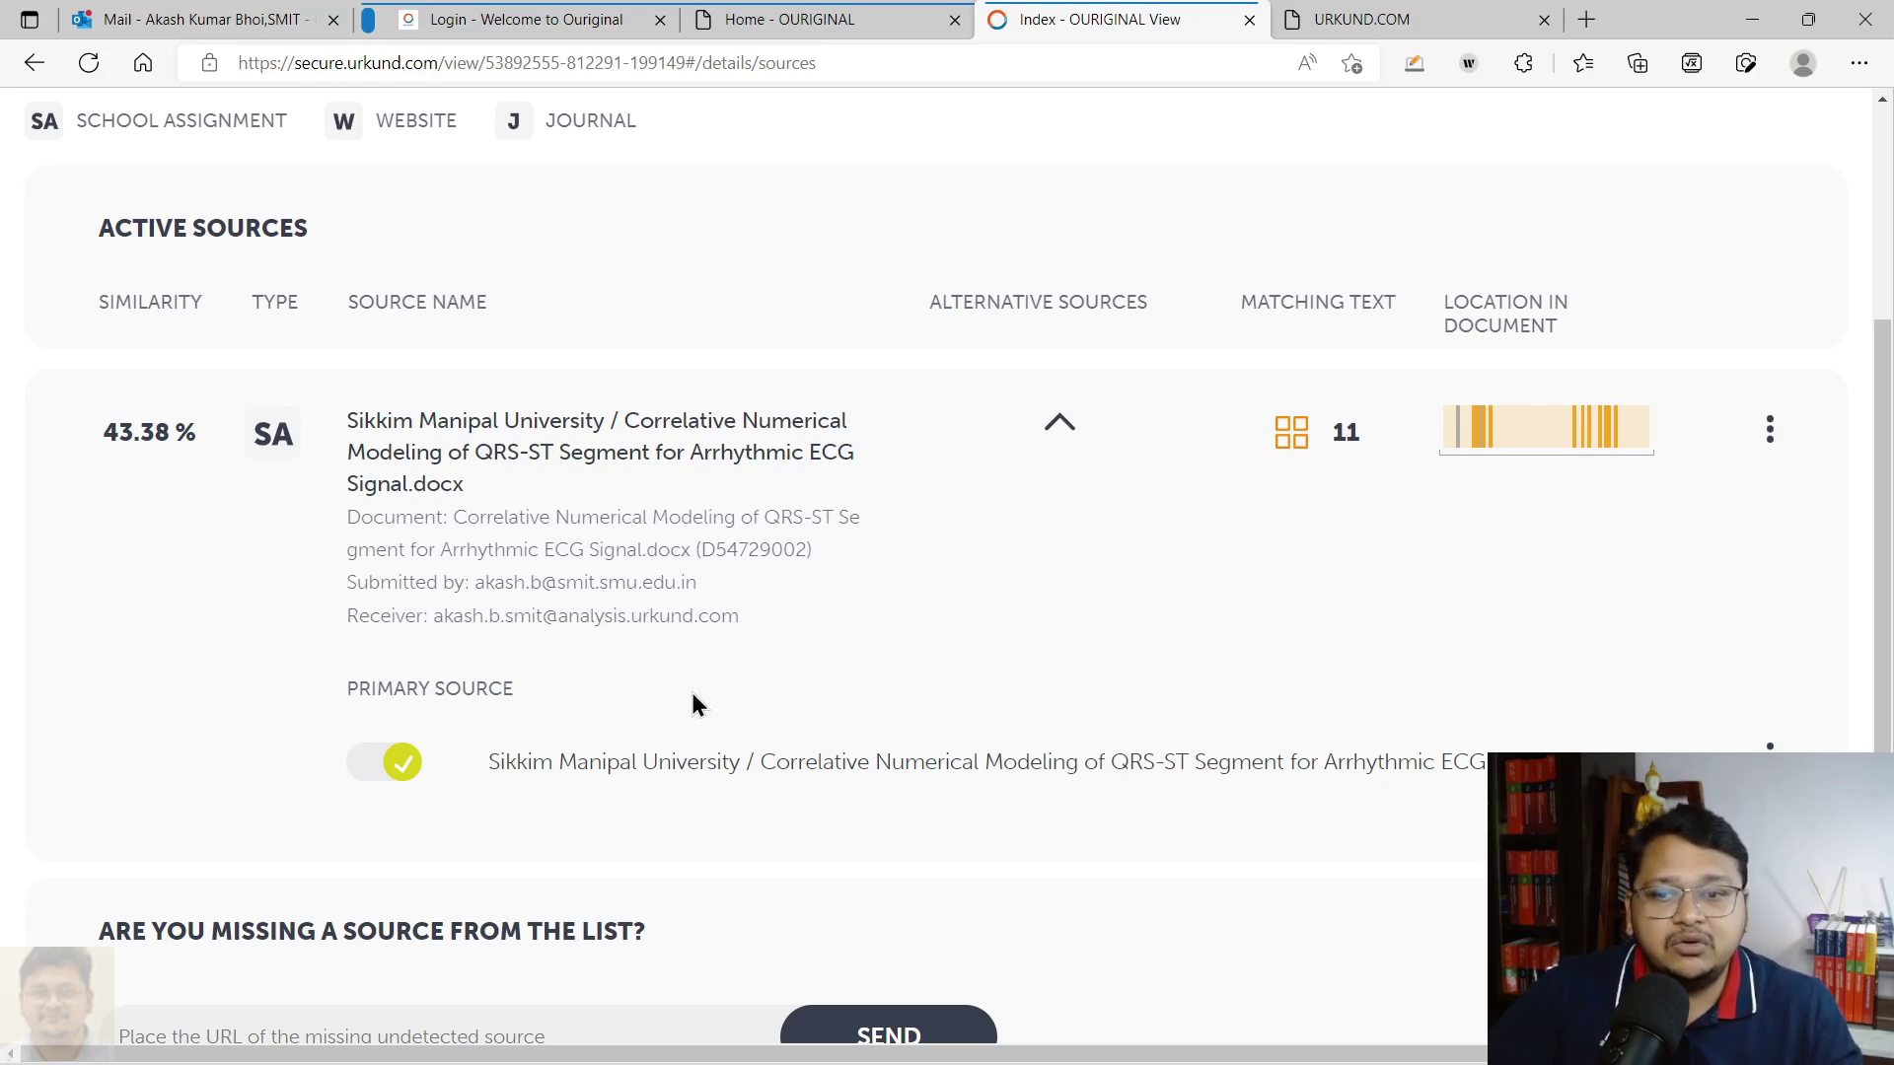
left_click(362, 786)
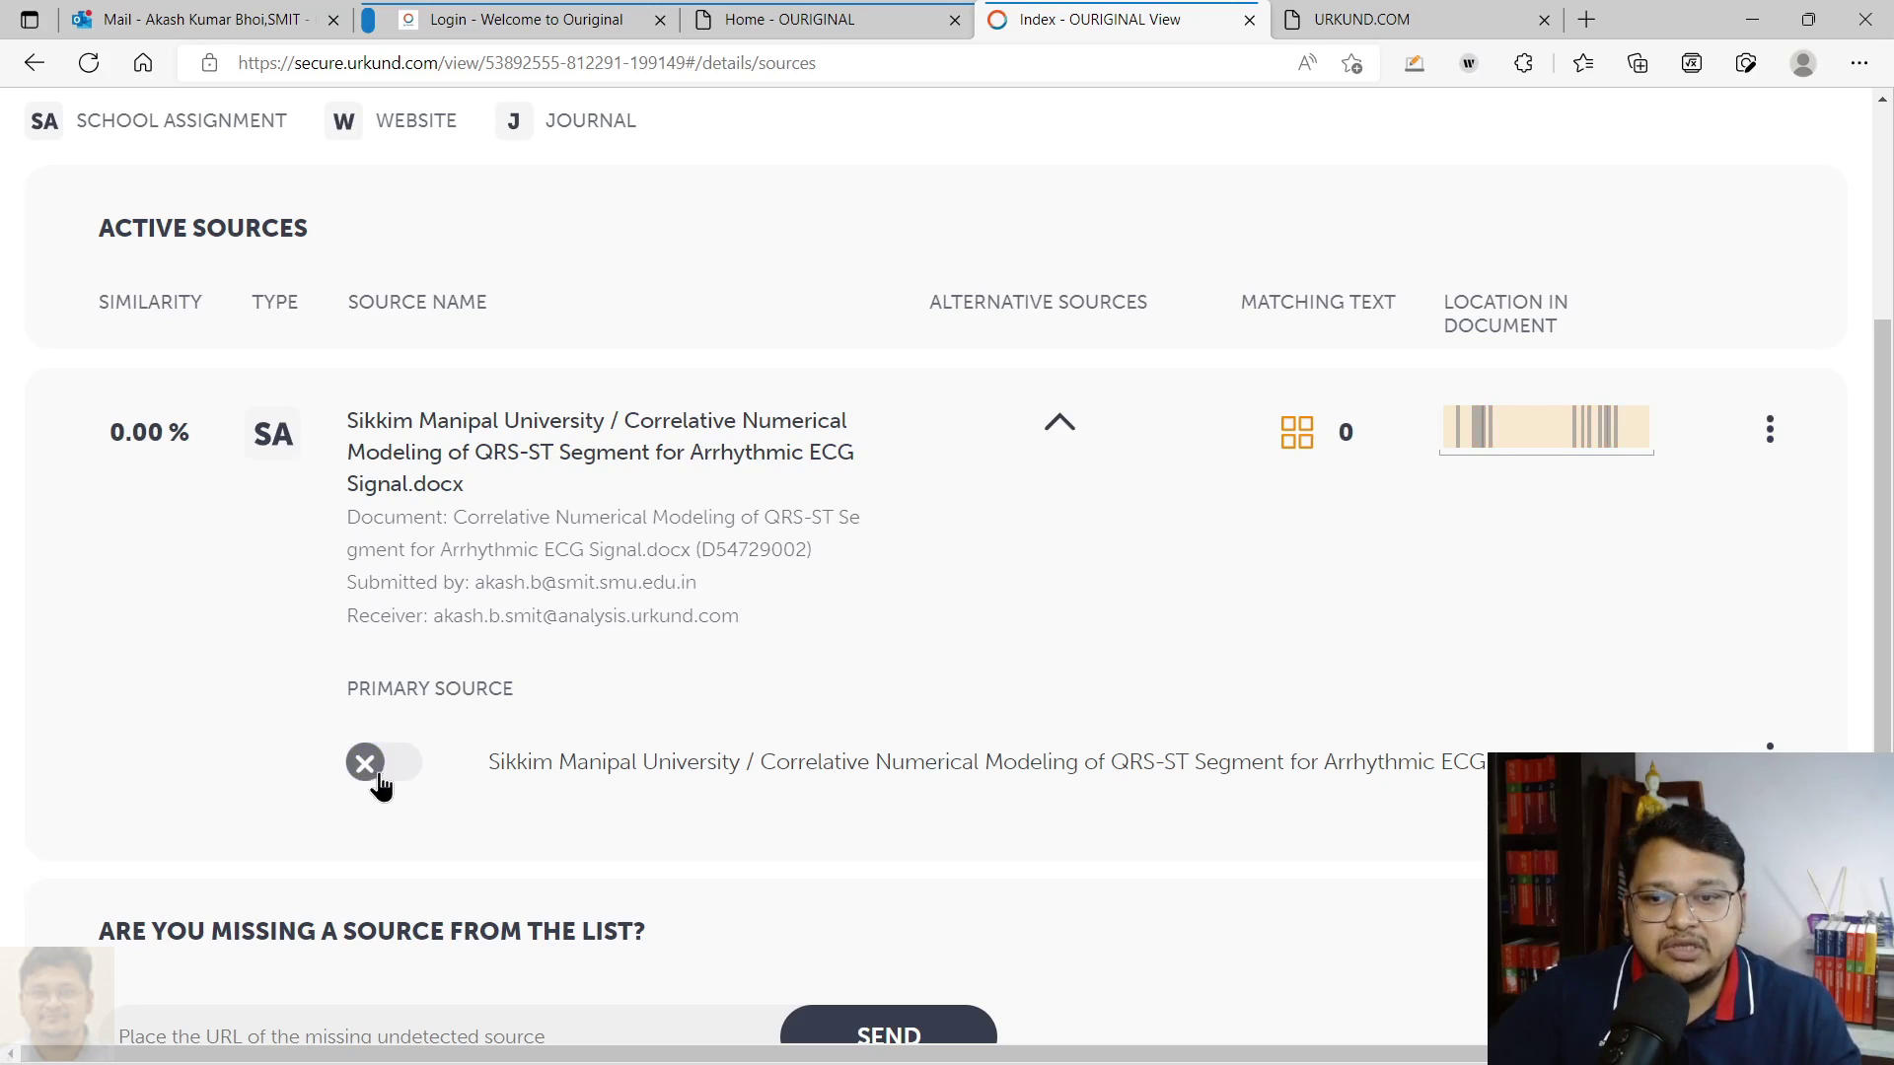
left_click(373, 786)
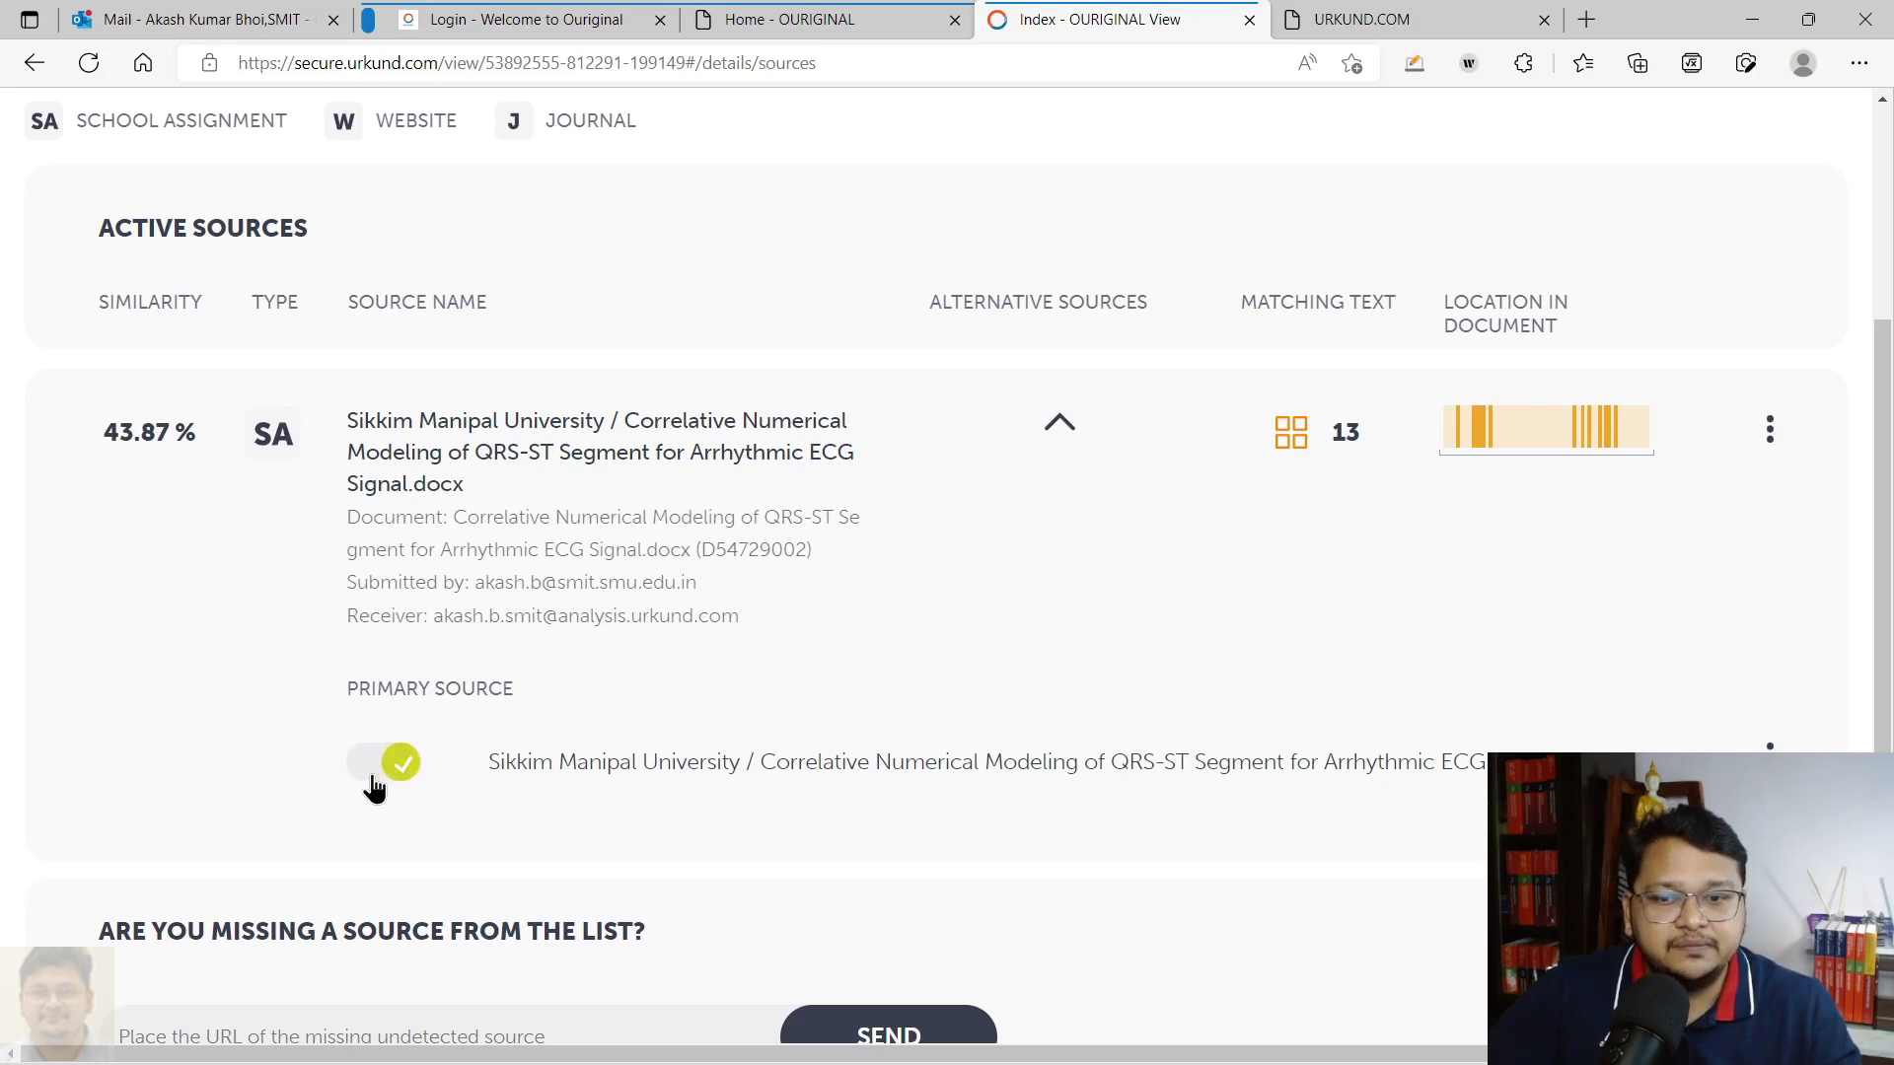
left_click(372, 786)
scroll(467, 702, "up", 3)
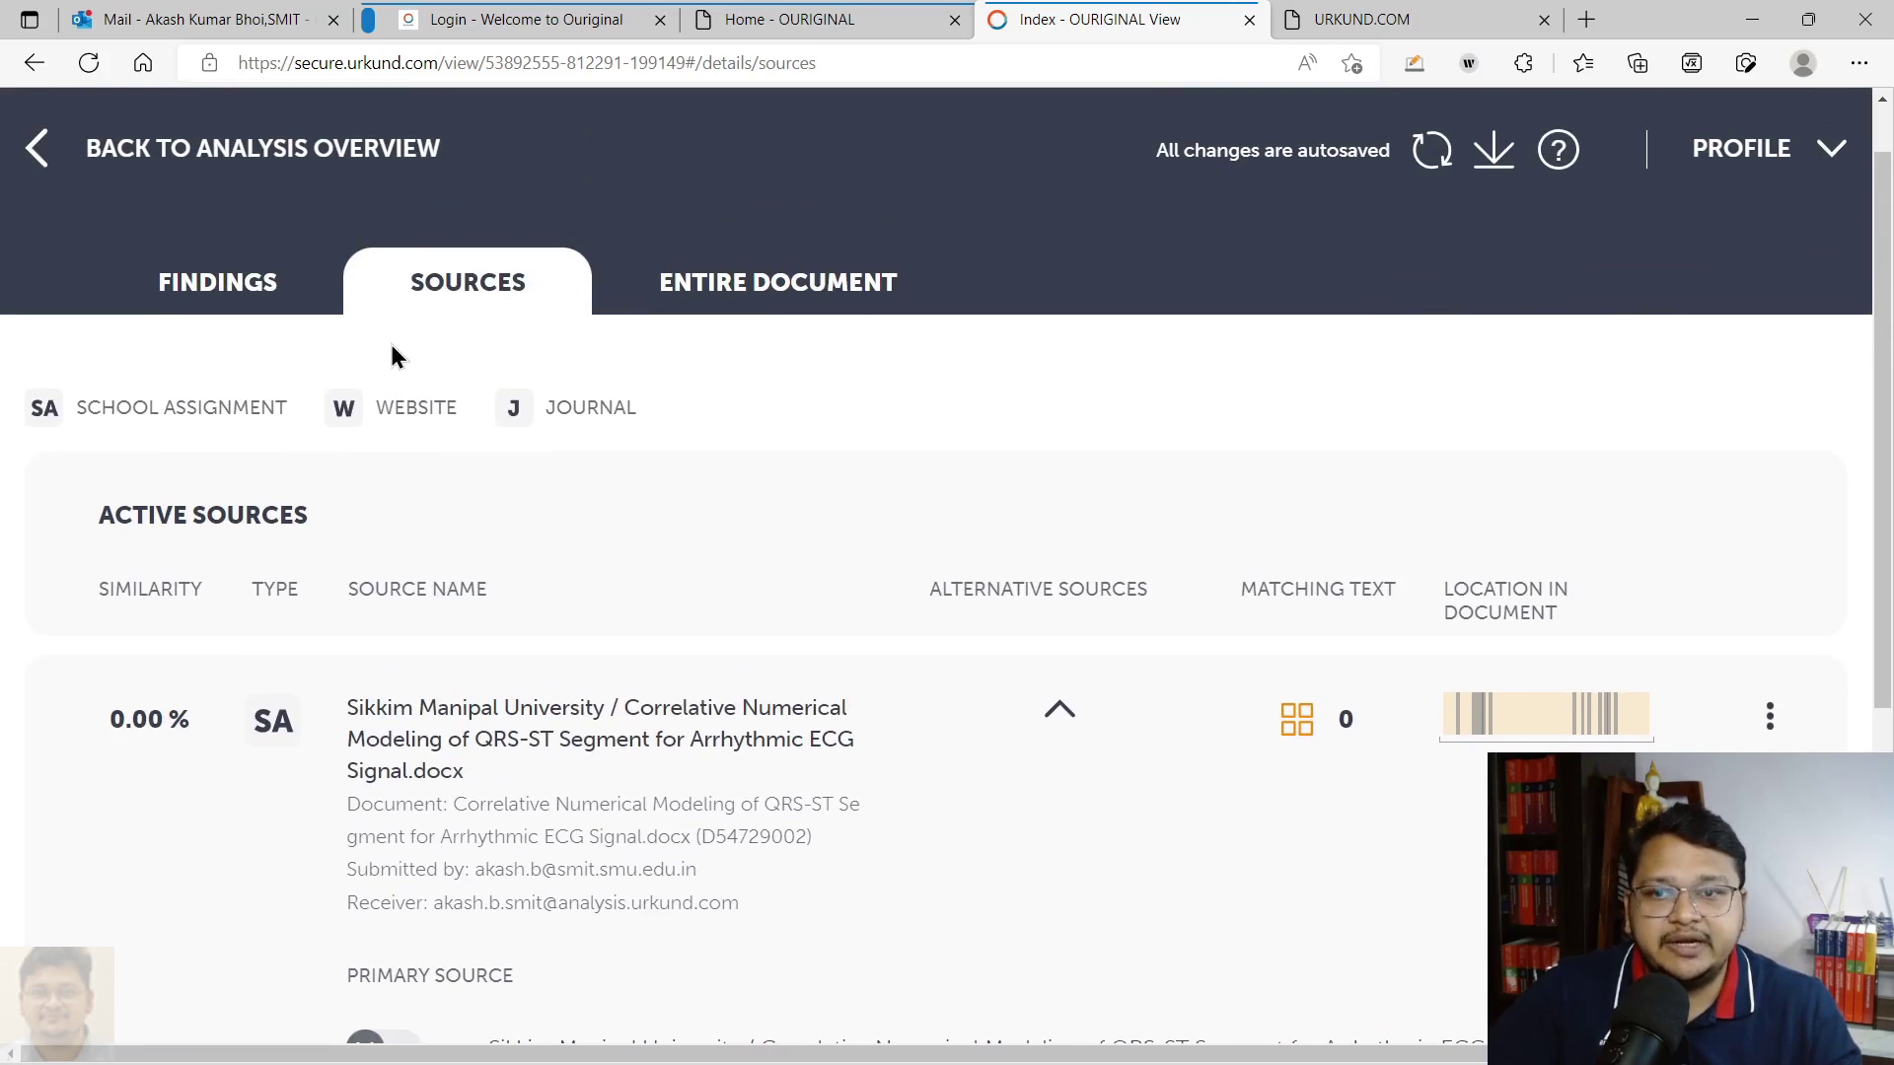
left_click(247, 301)
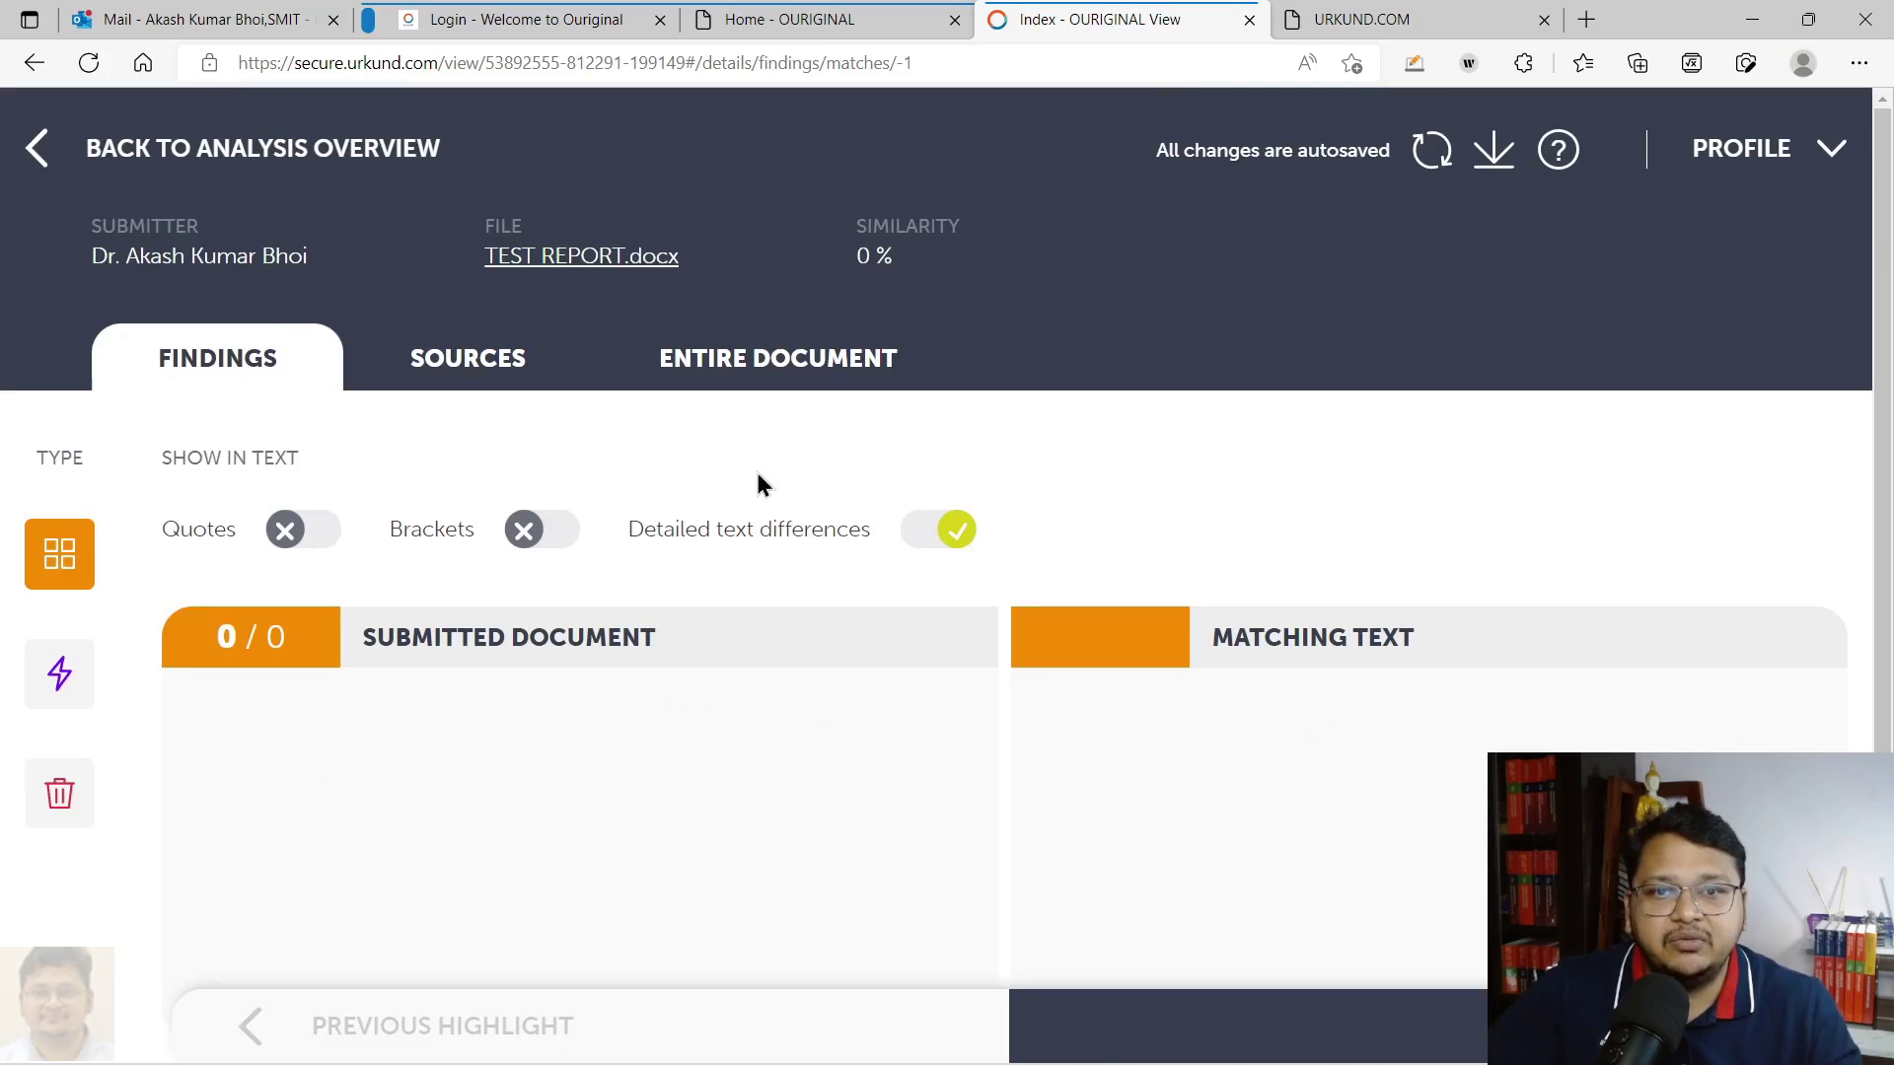
left_click_drag(858, 269, 934, 267)
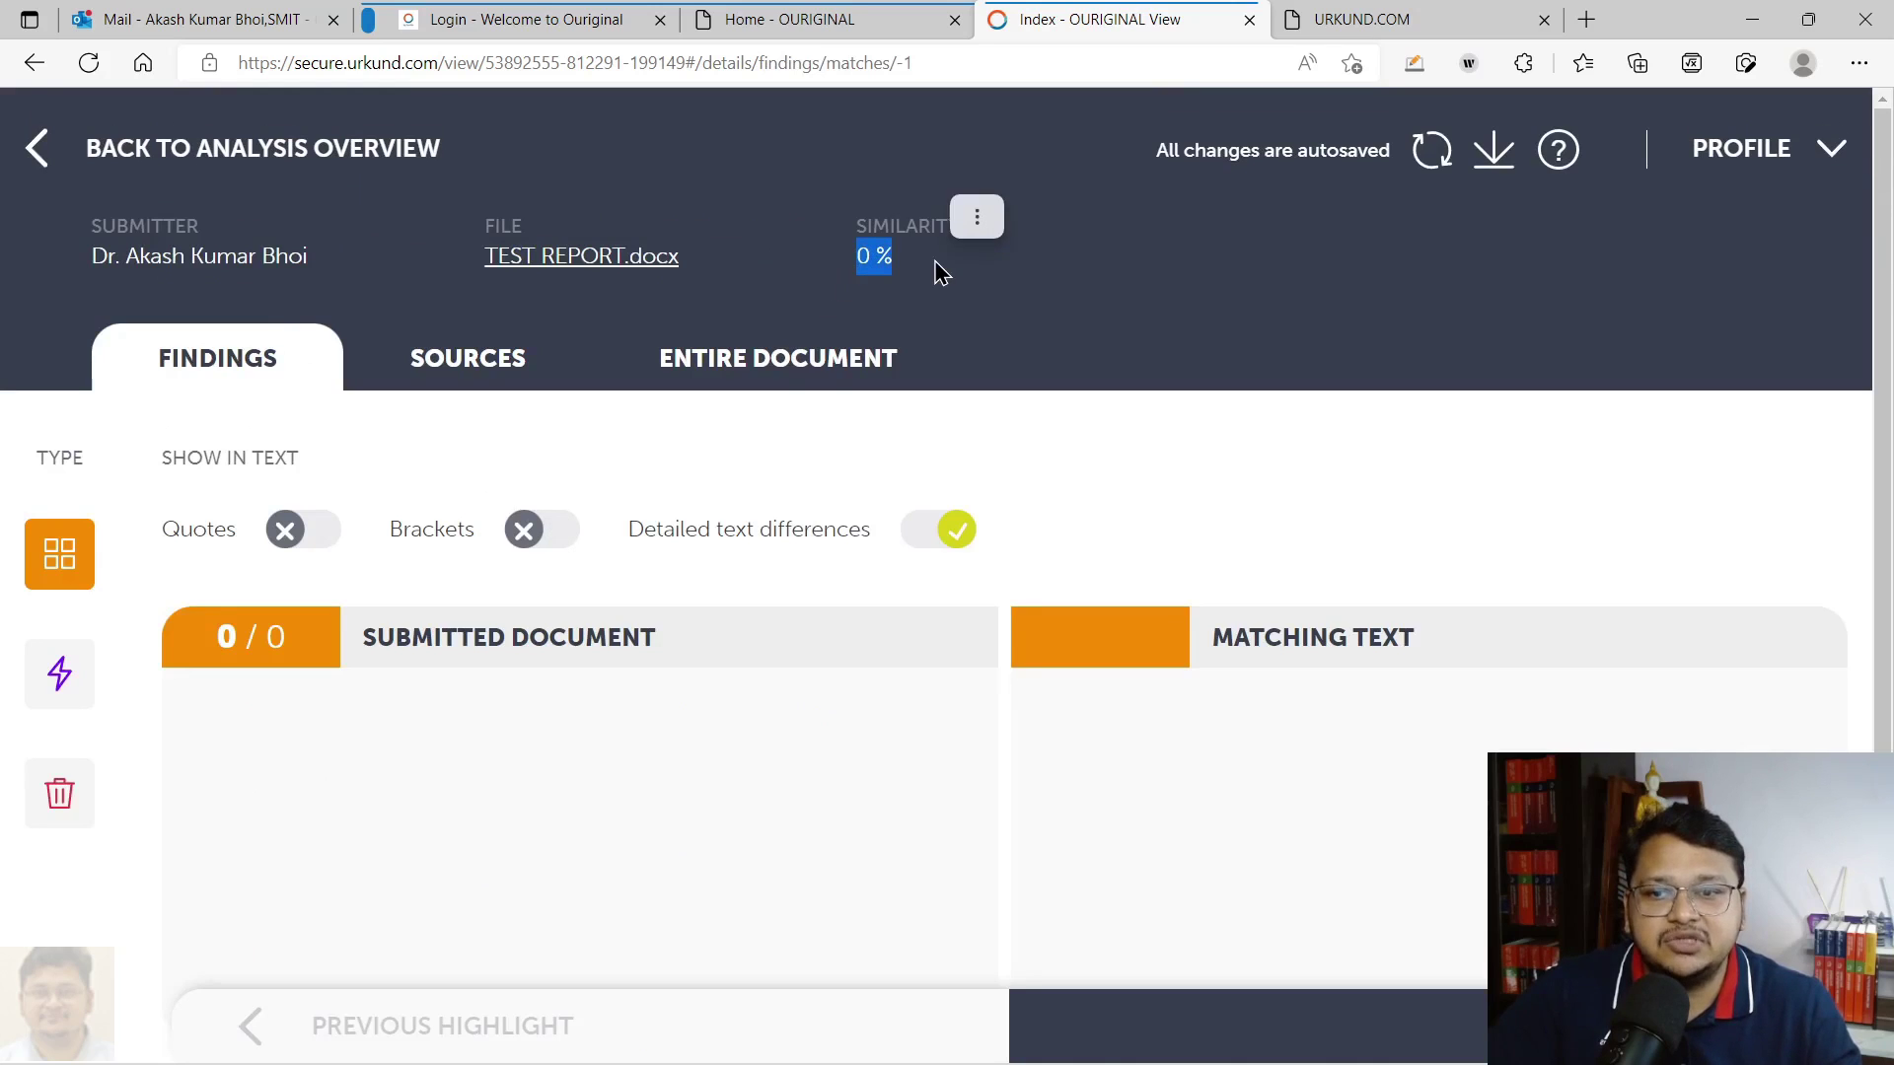
Switch the primary source back on, restoring 44% similarity with 13 matching passages
left_click(453, 381)
scroll(663, 591, "down", 4)
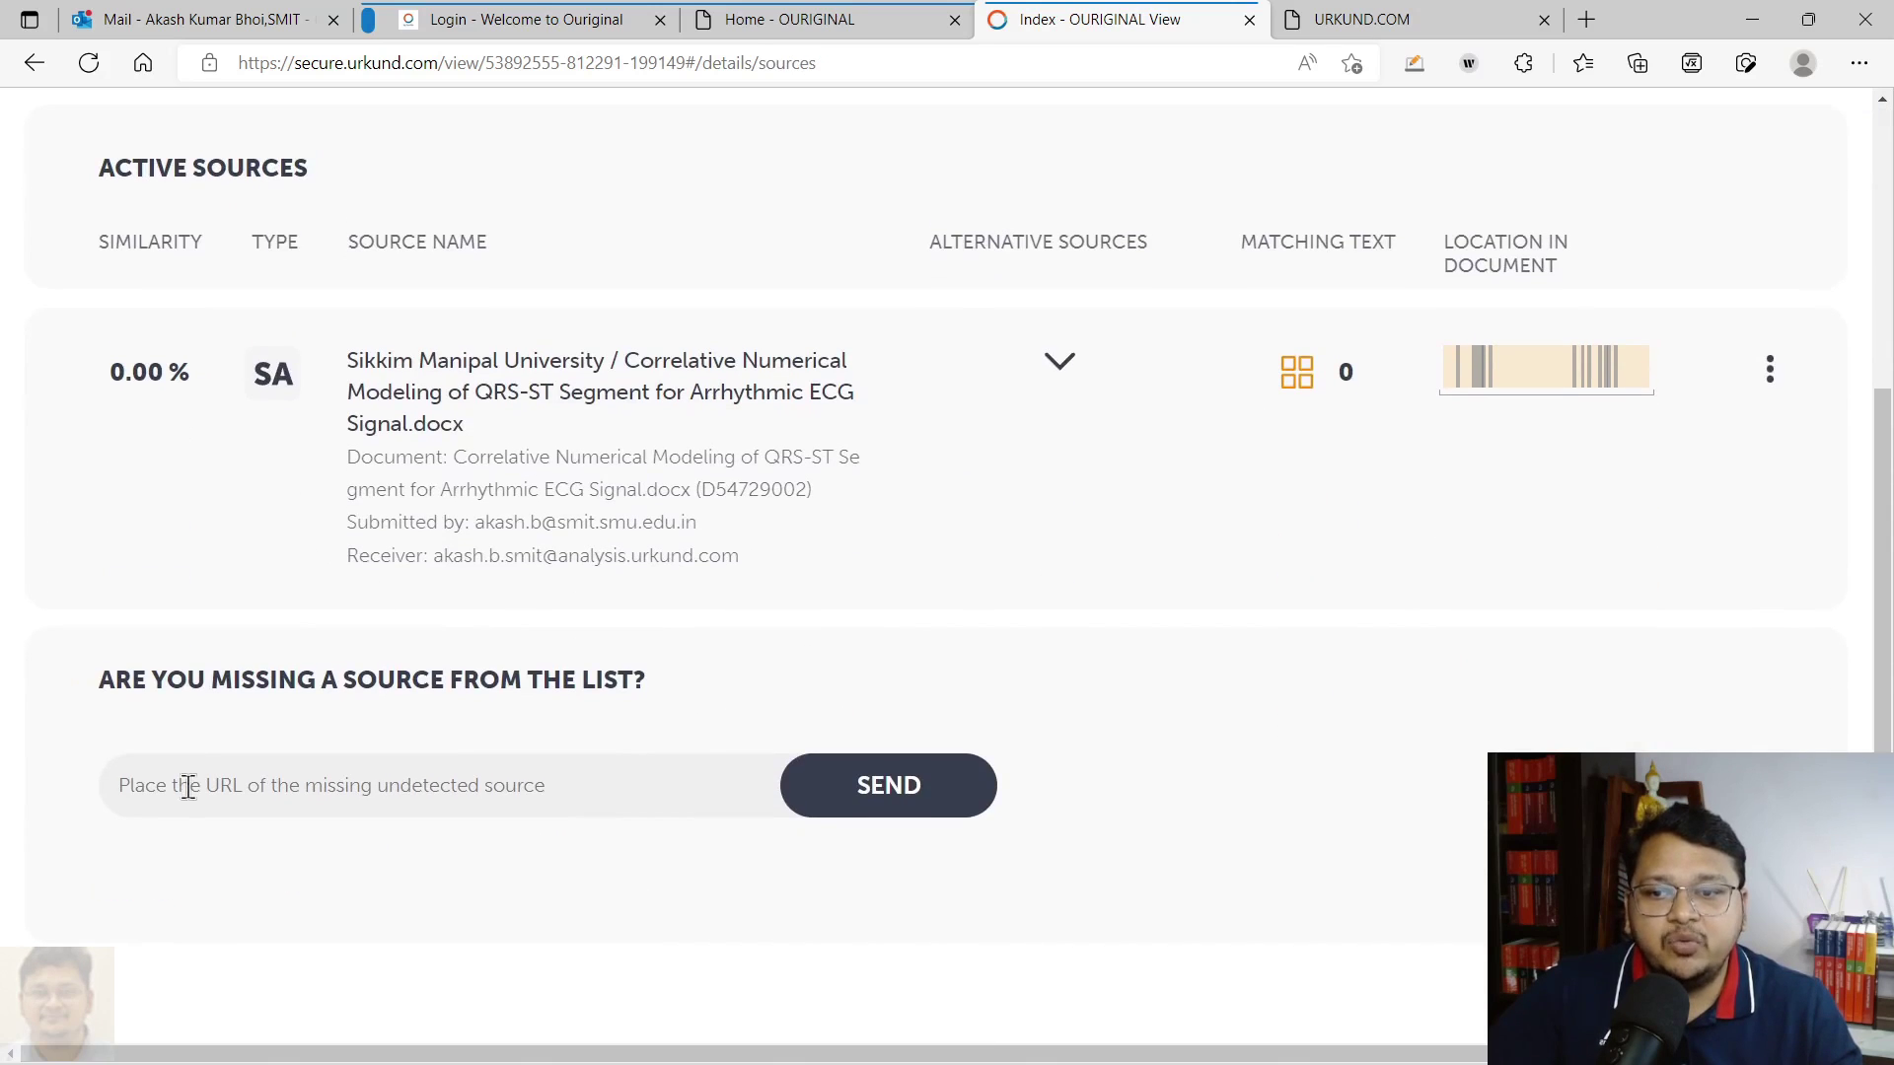
left_click(1051, 366)
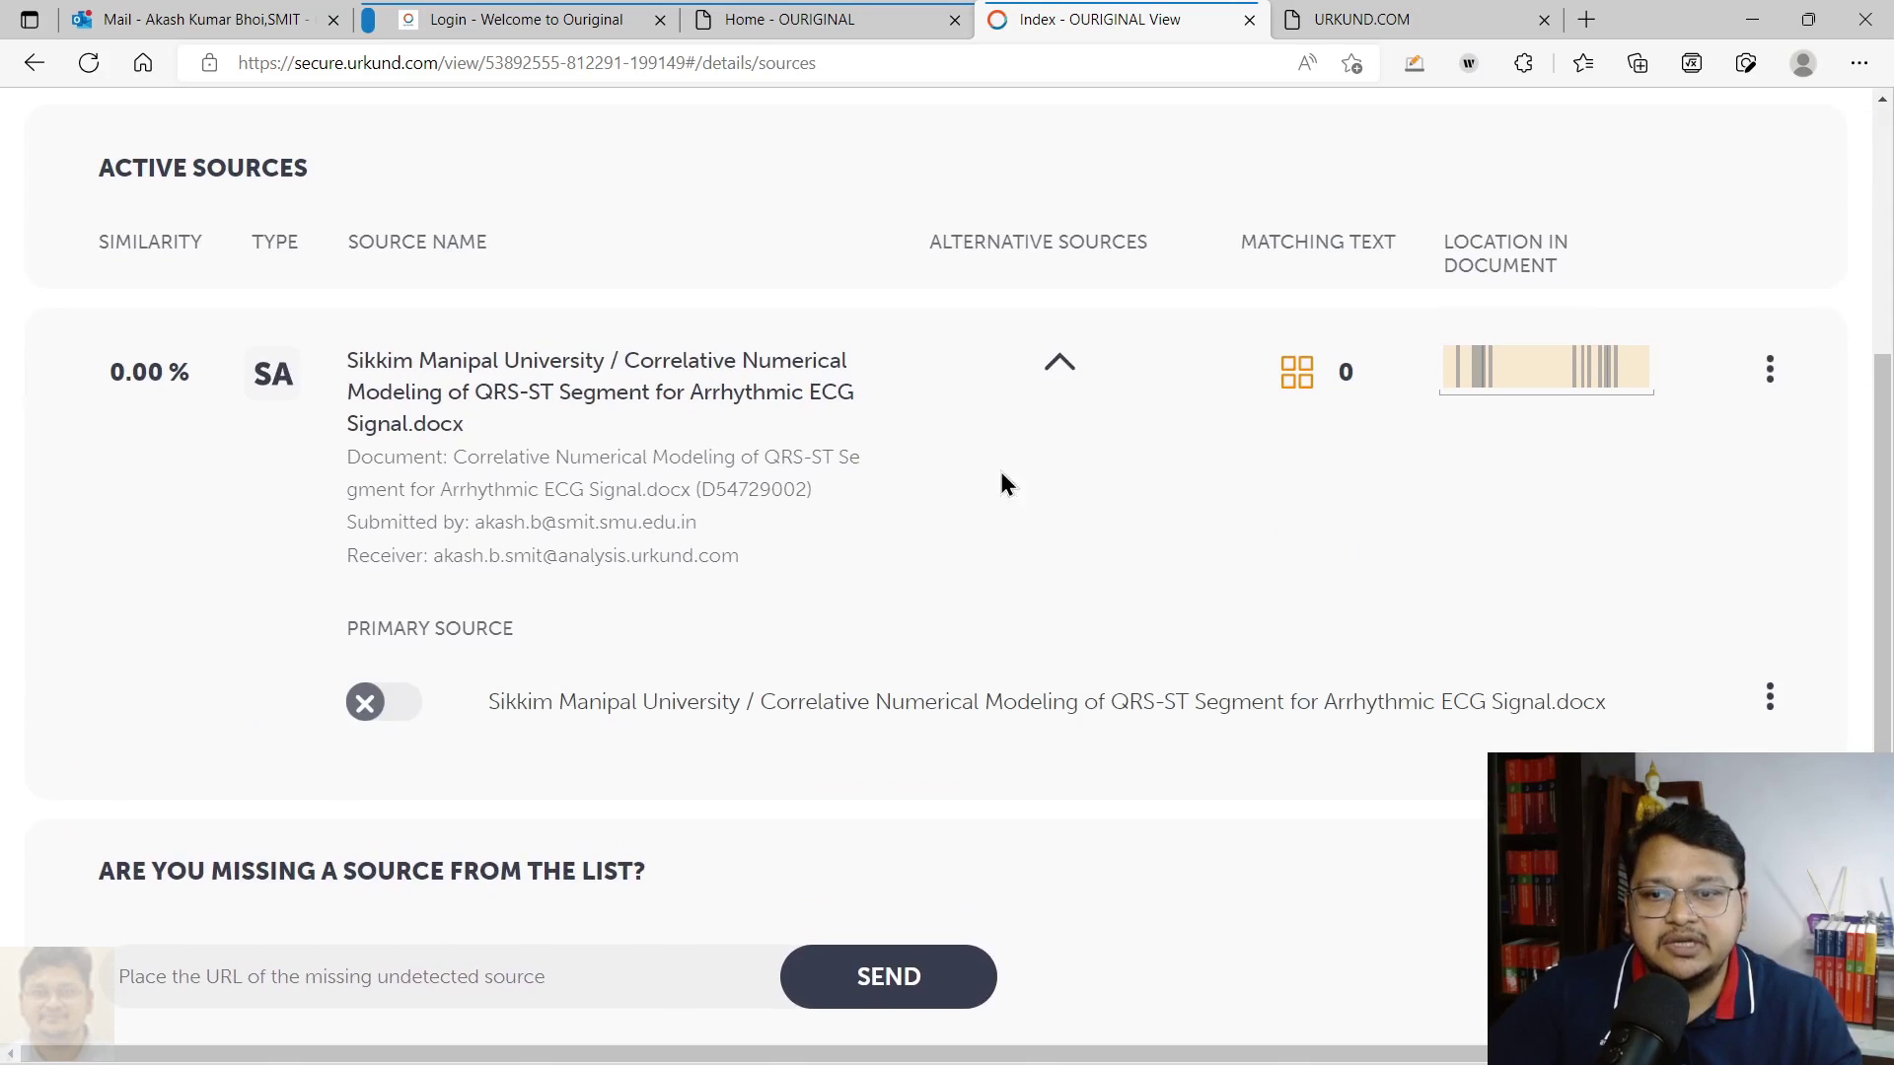
left_click(370, 717)
scroll(669, 735, "up", 5)
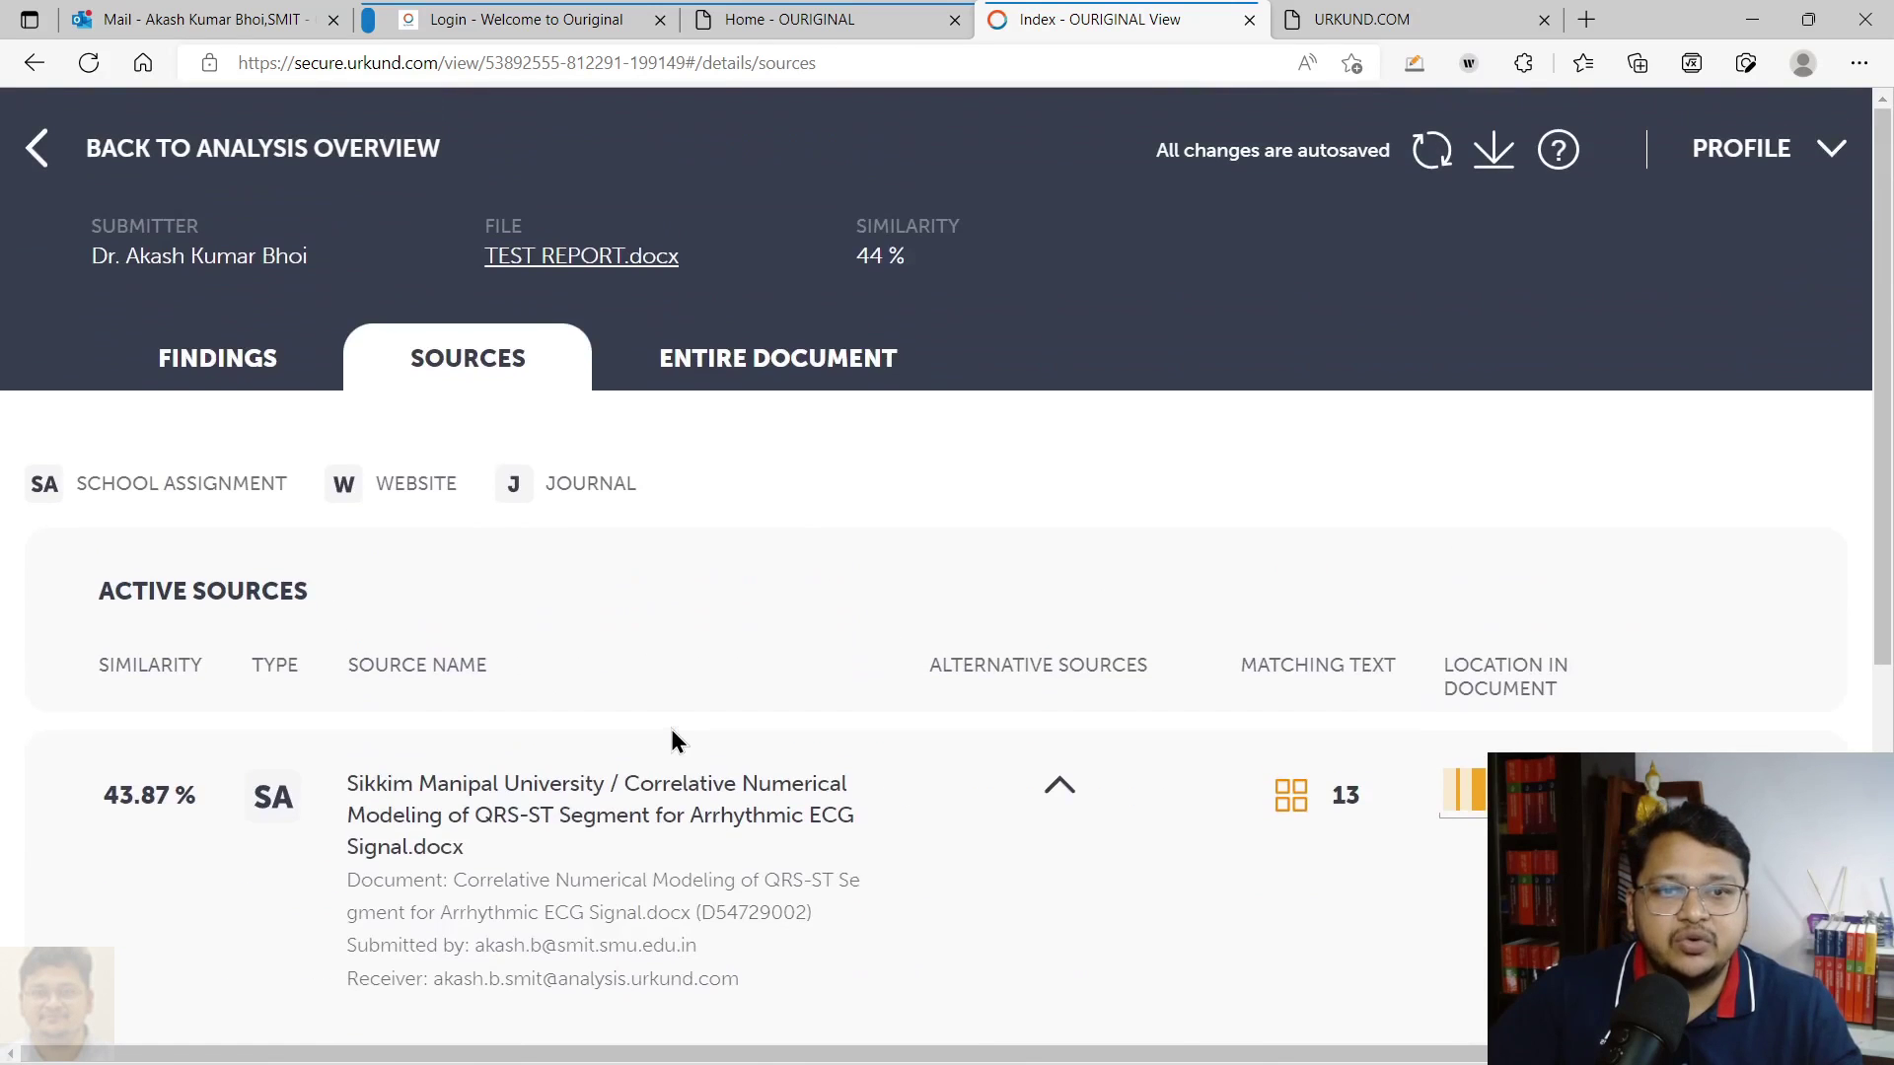
left_click_drag(856, 254, 989, 262)
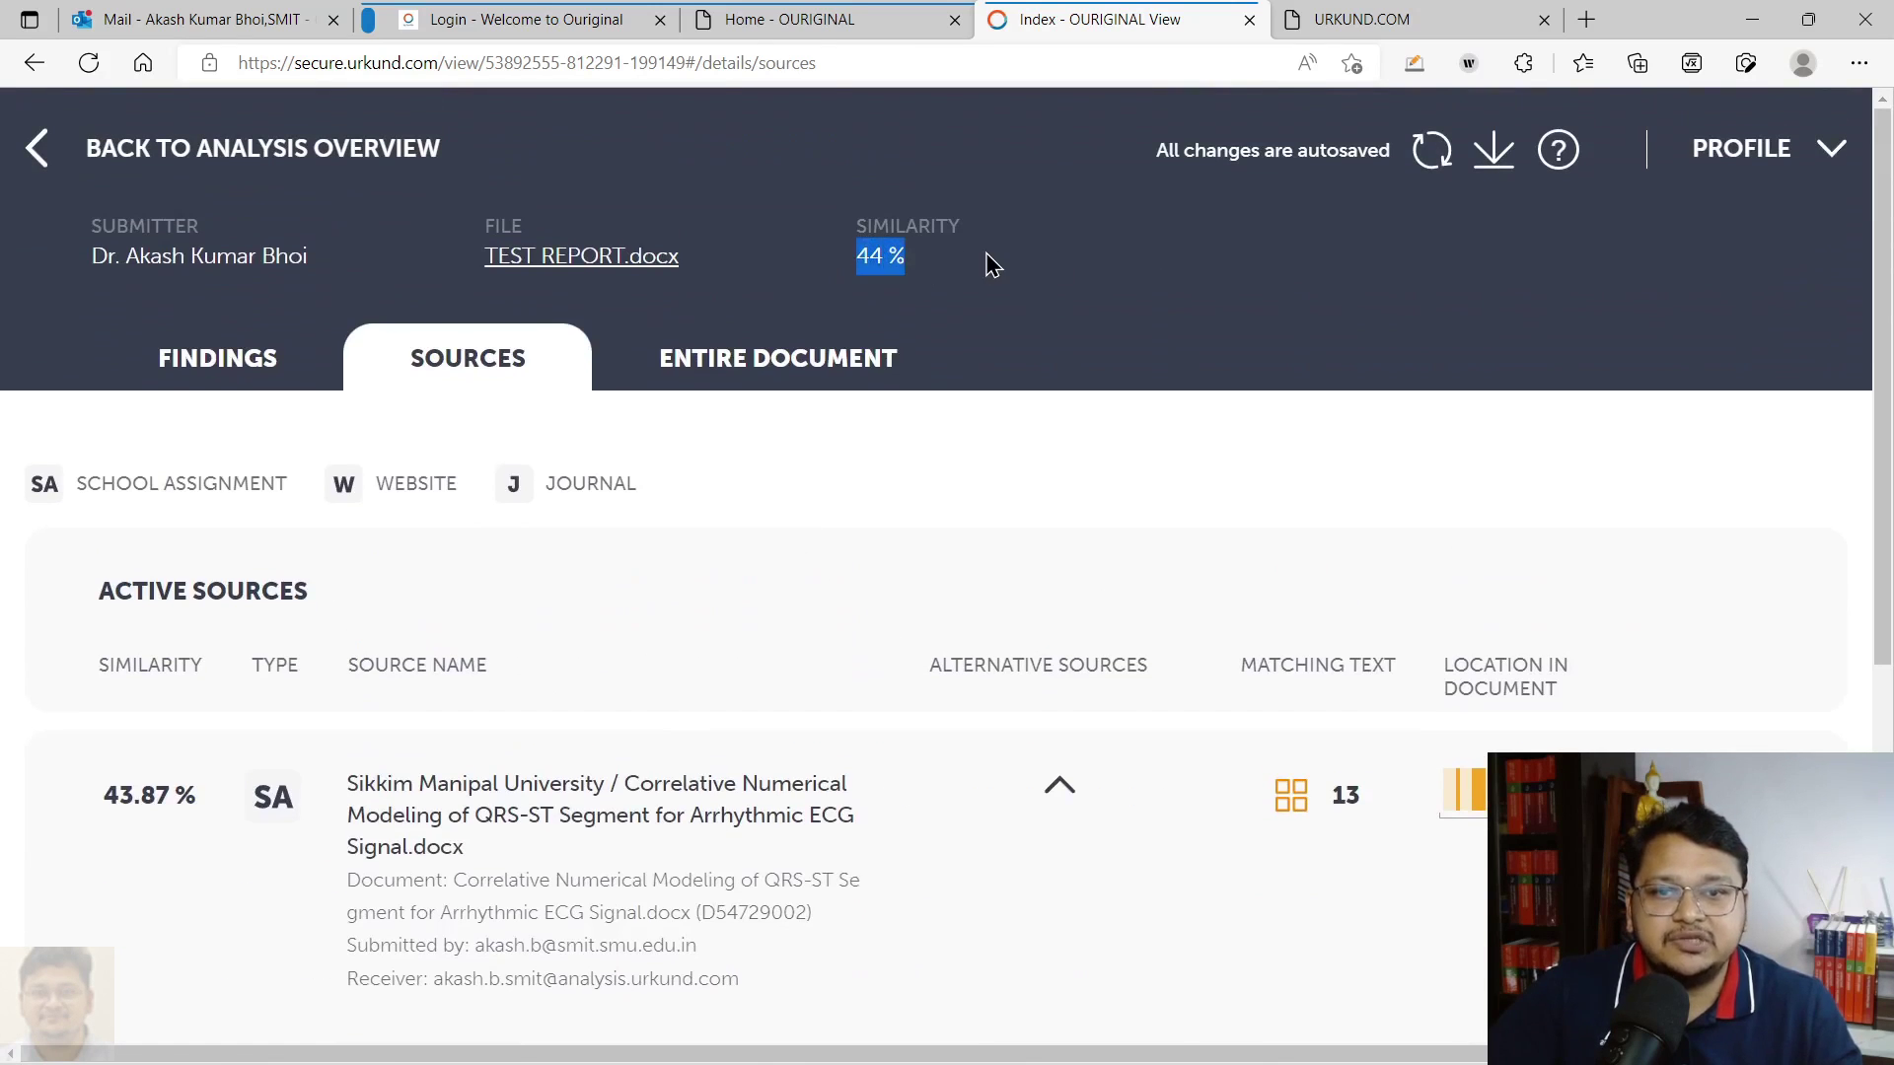
scroll(900, 688, "down", 1)
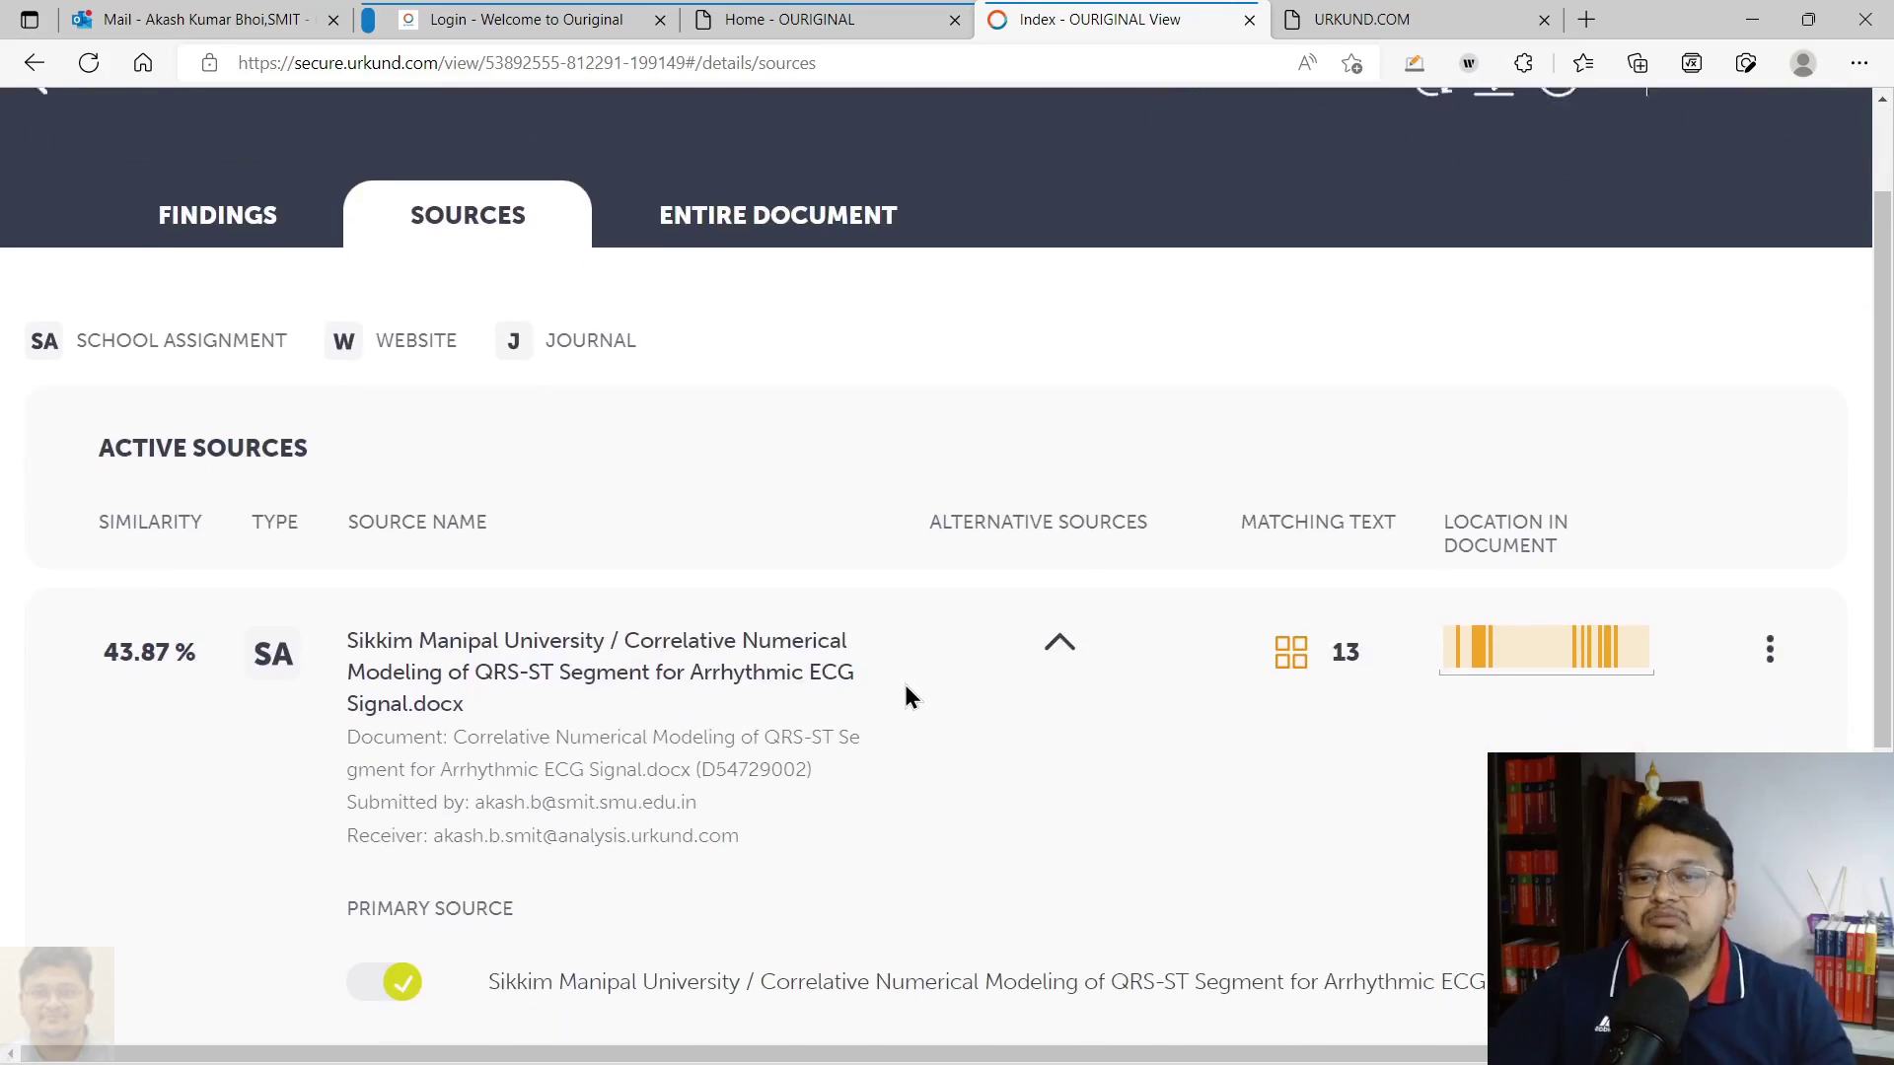
Show the Entire Document view of TEST REPORT.docx and scroll through its highlighted matches
left_click(754, 235)
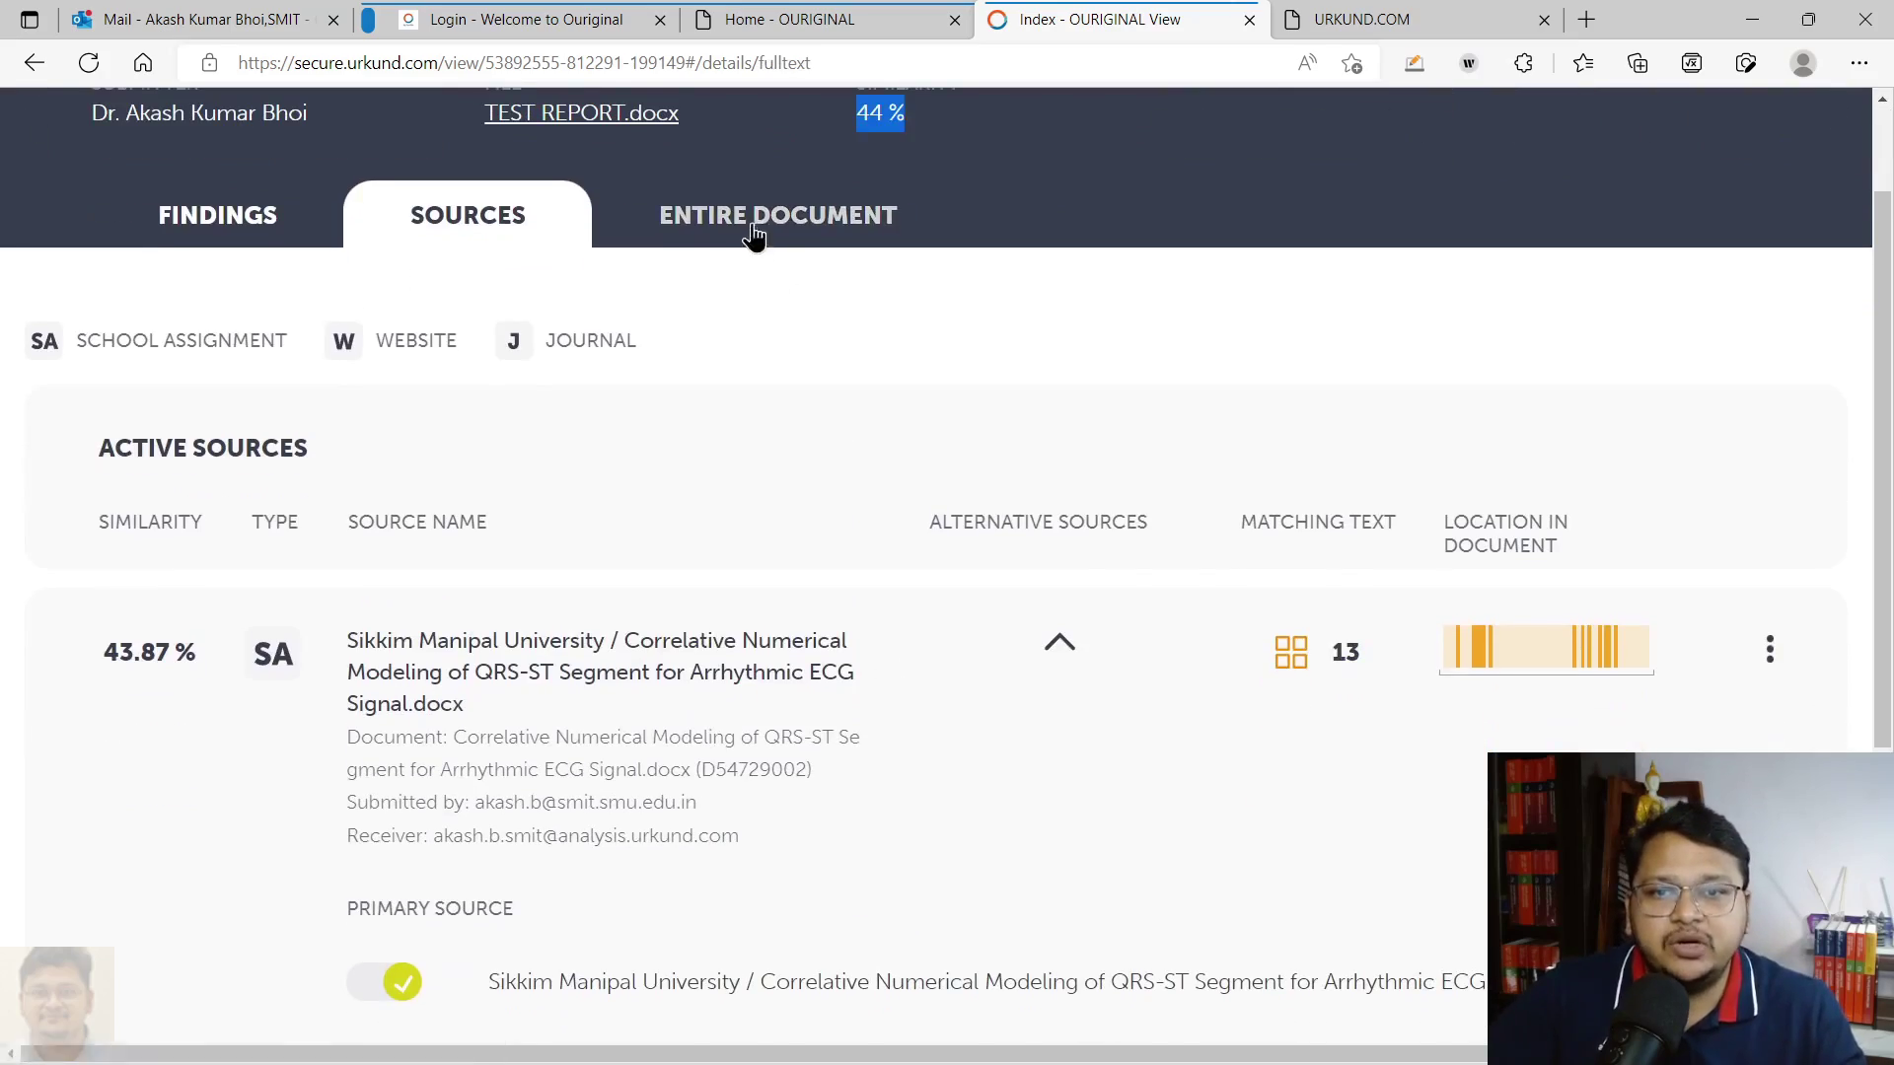
scroll(974, 511, "down", 20)
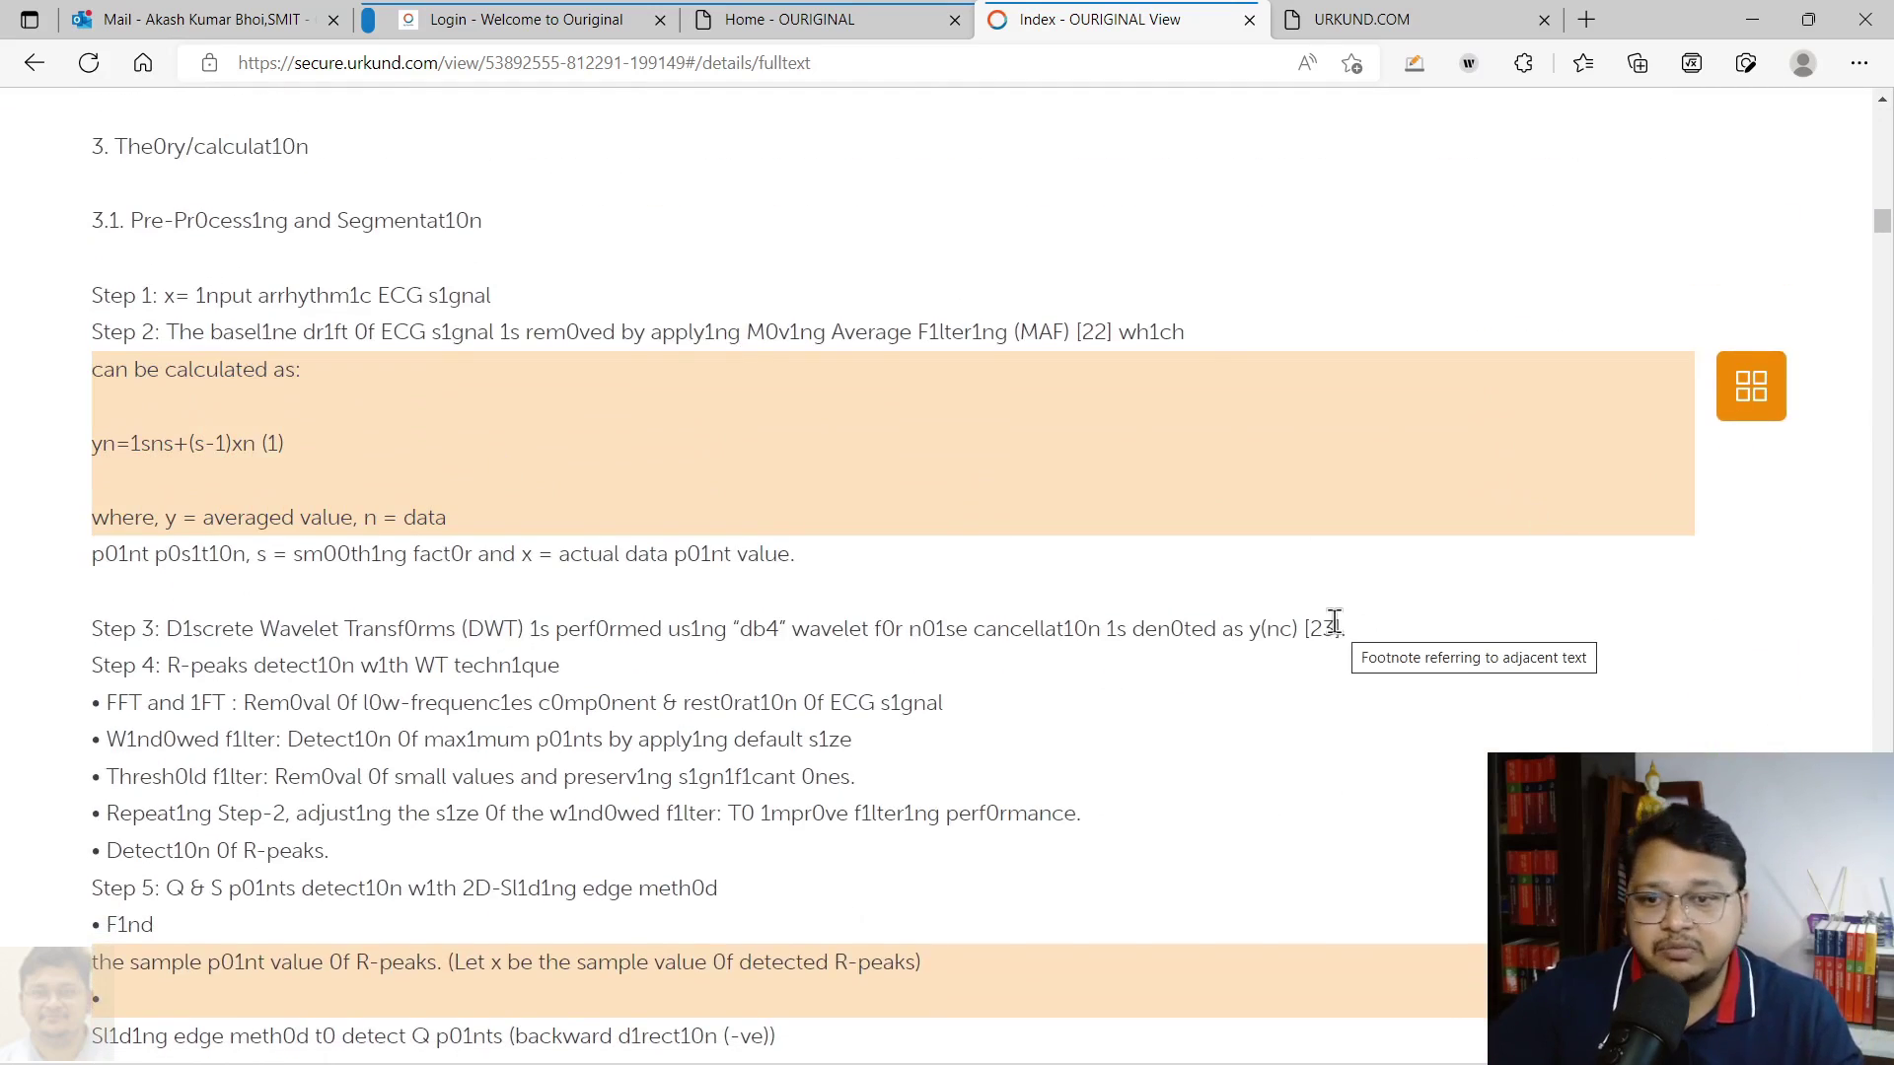
scroll(1339, 627, "down", 10)
scroll(1558, 631, "down", 10)
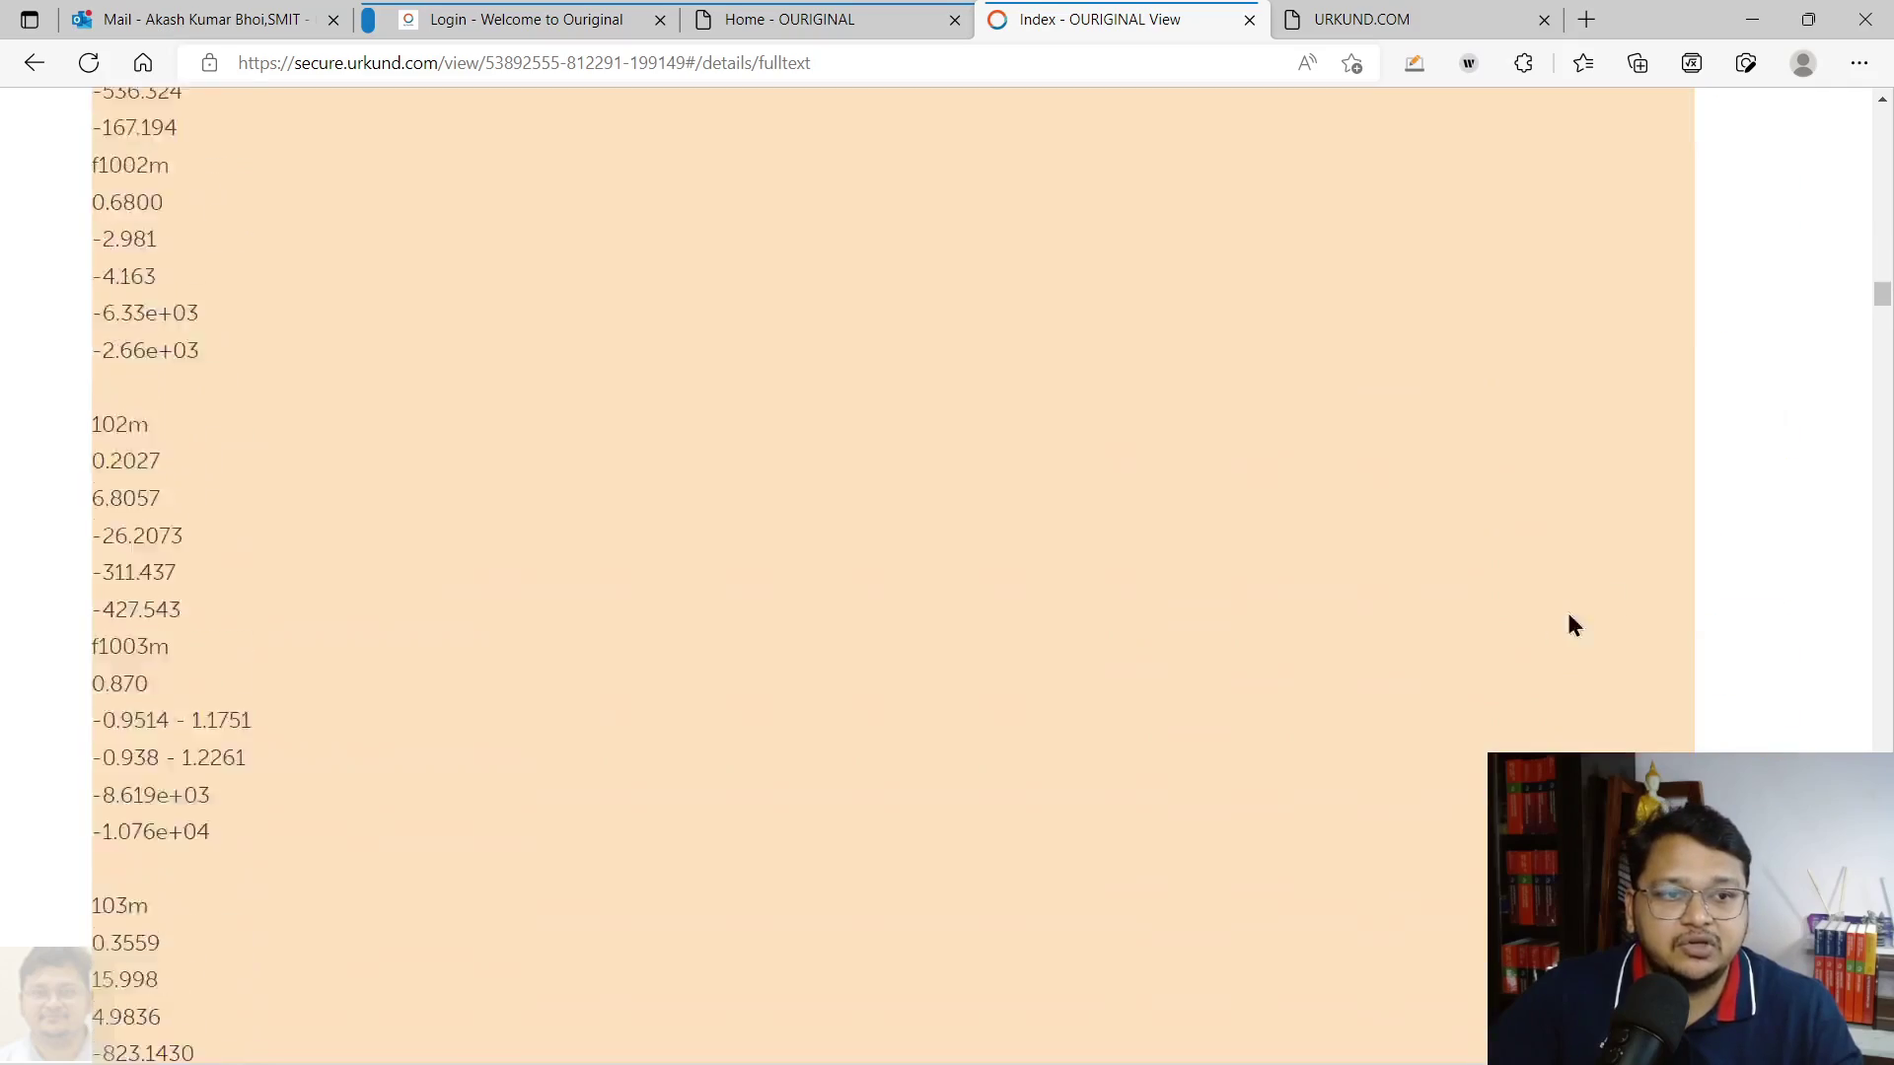
left_click_drag(1882, 306, 1881, 108)
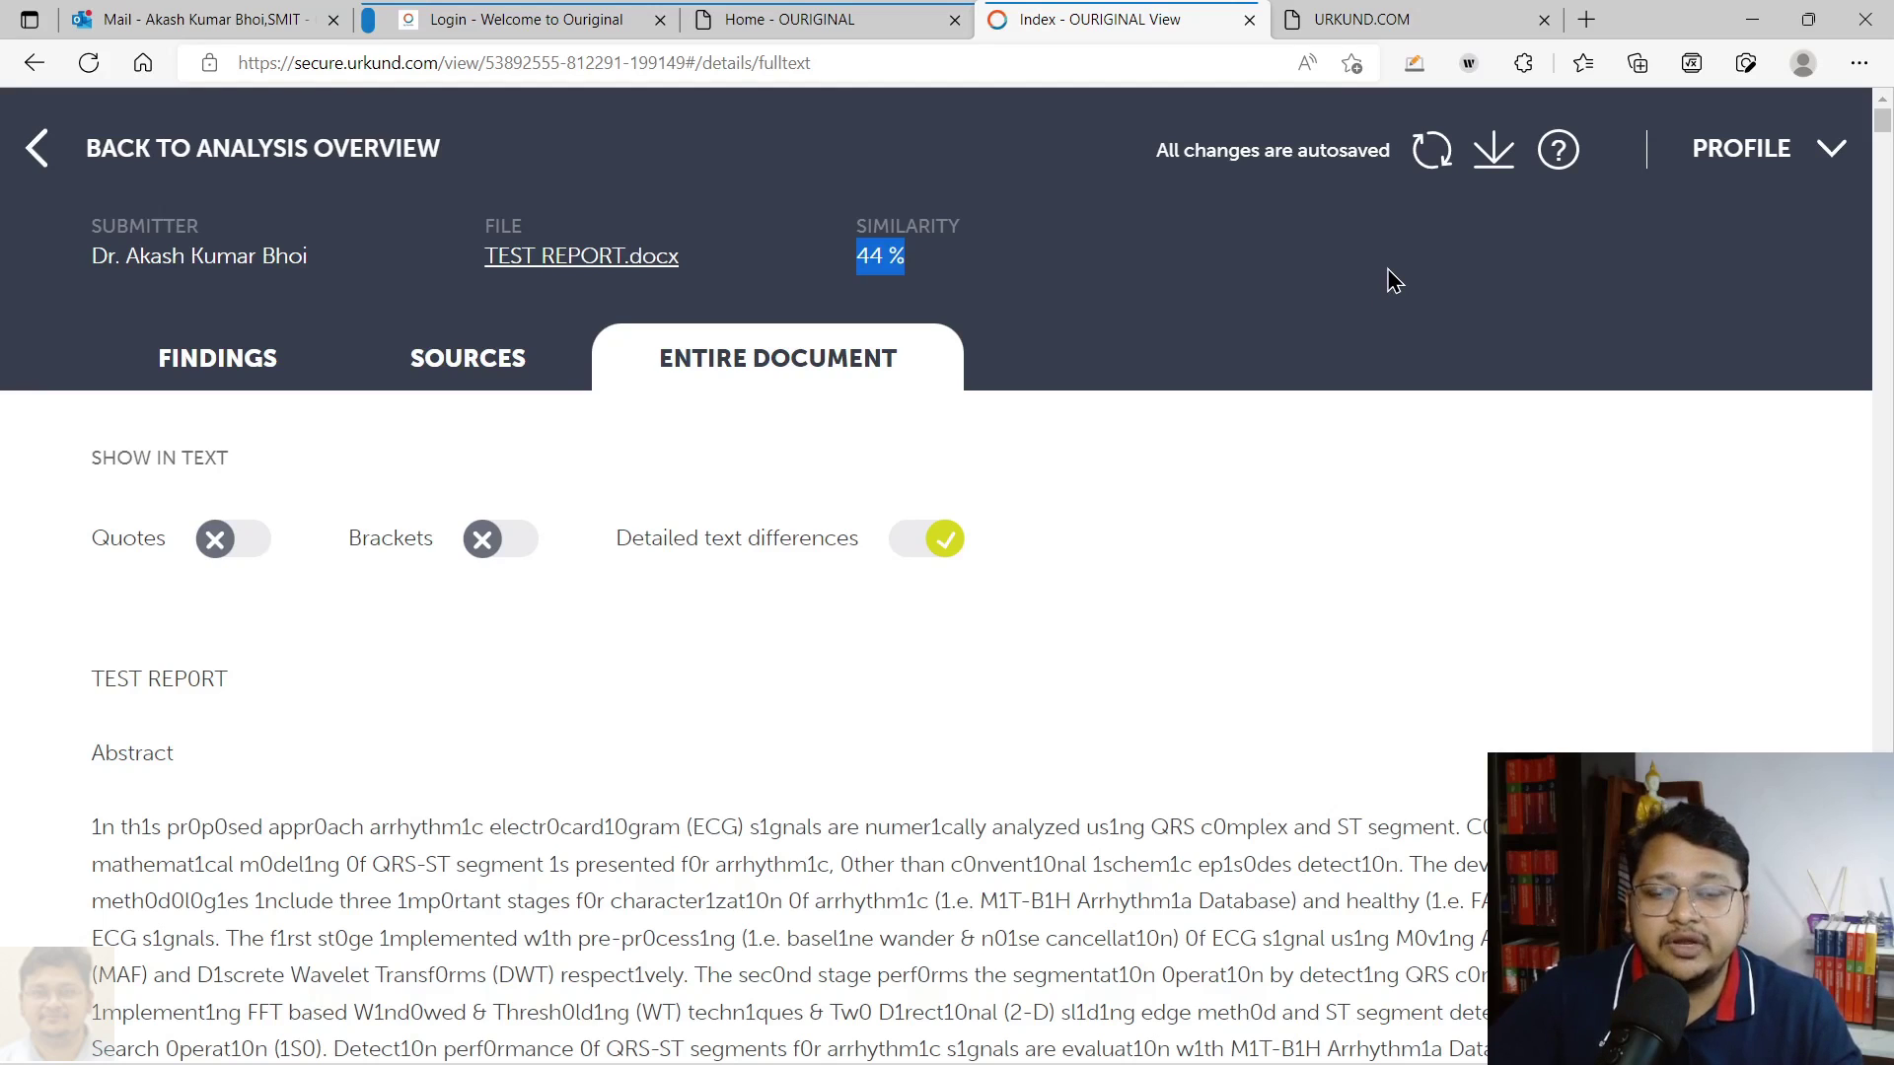
Save the Ouriginal report as a PDF to Downloads and open the downloaded file
left_click(1491, 158)
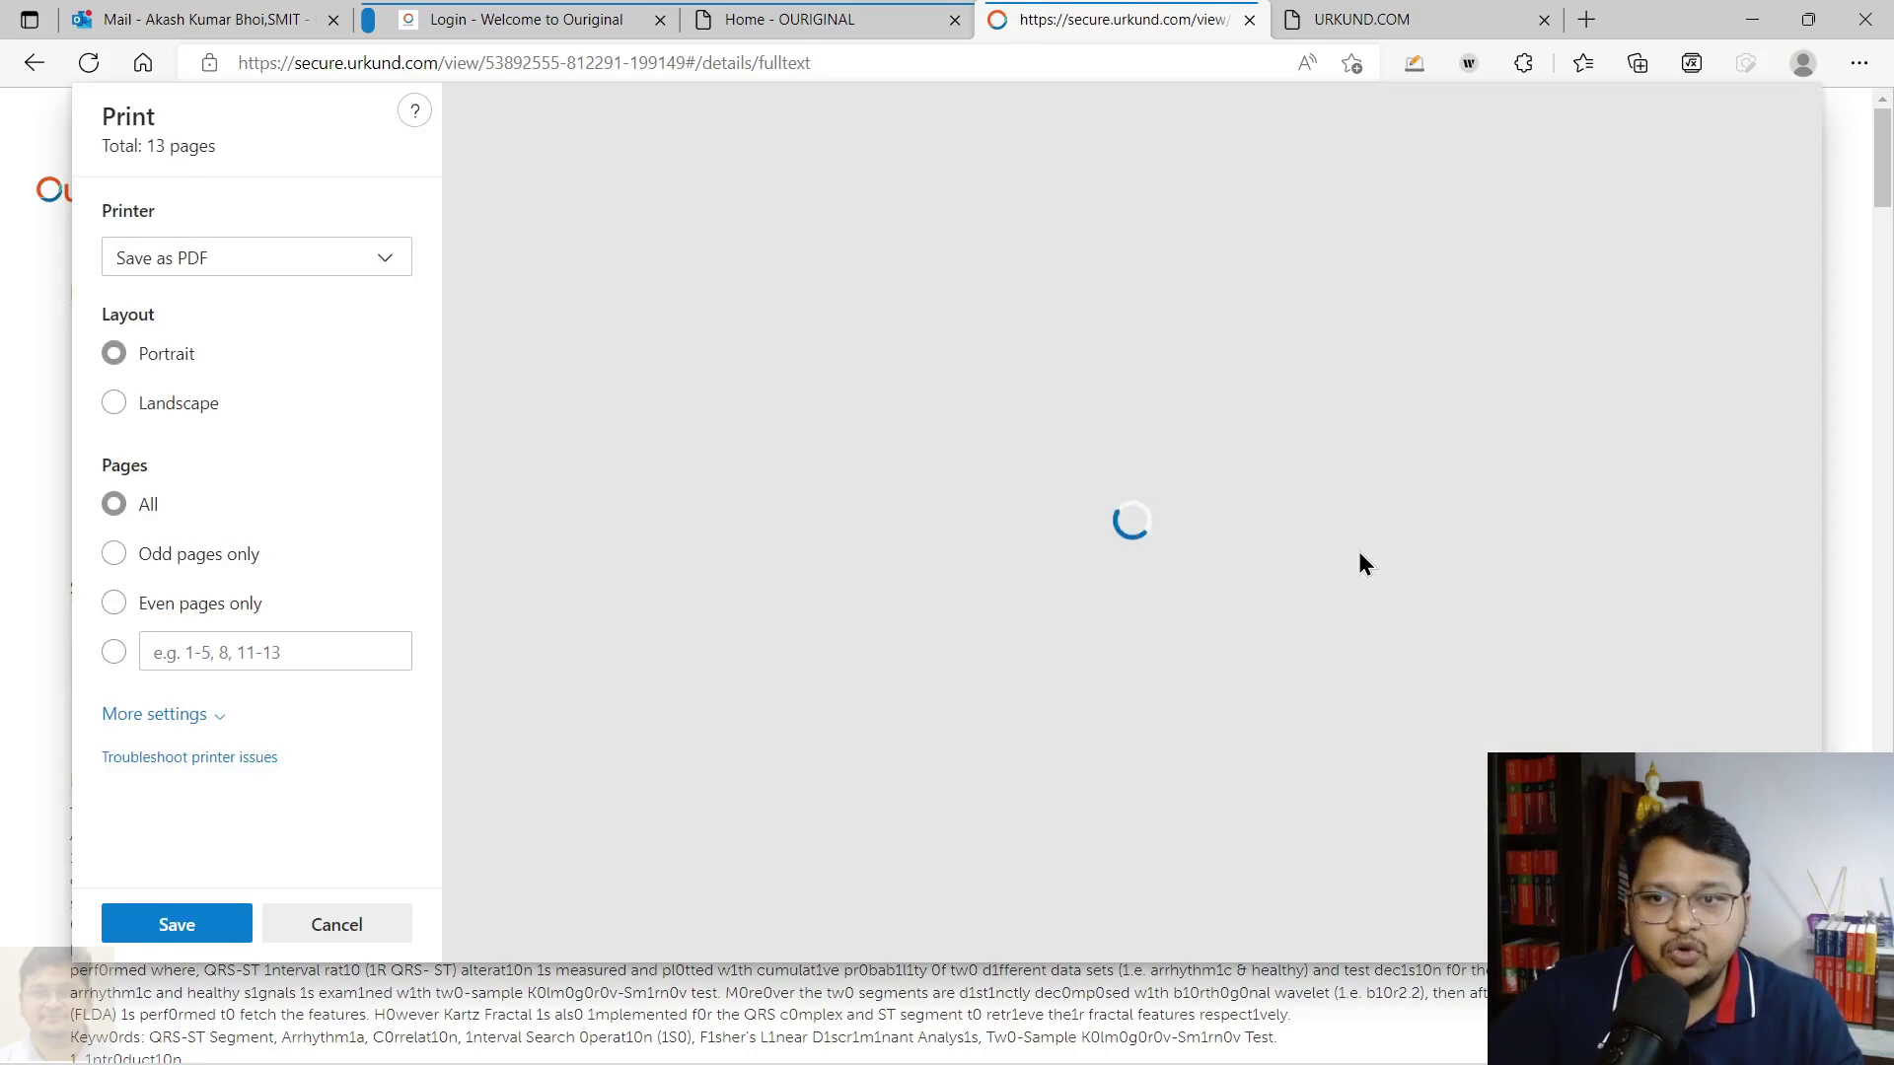
scroll(1144, 522, "down", 8)
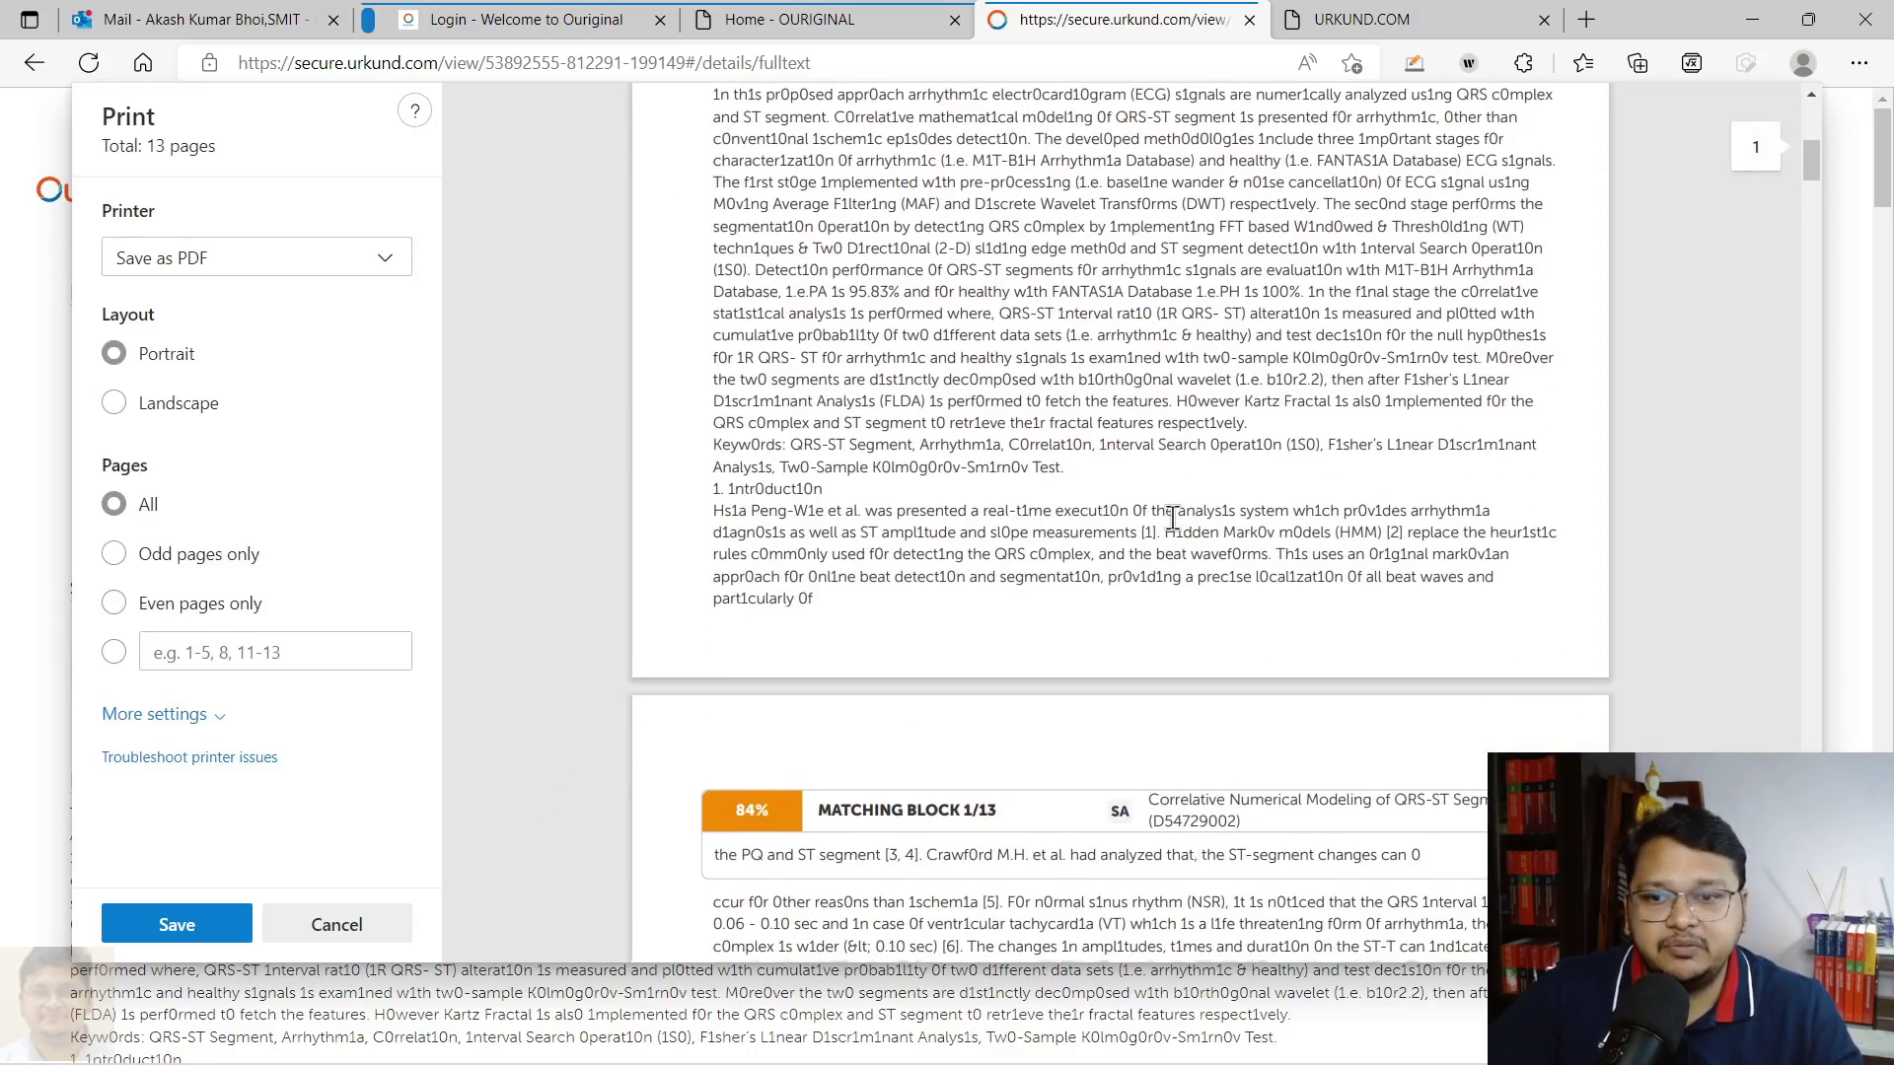
left_click(174, 924)
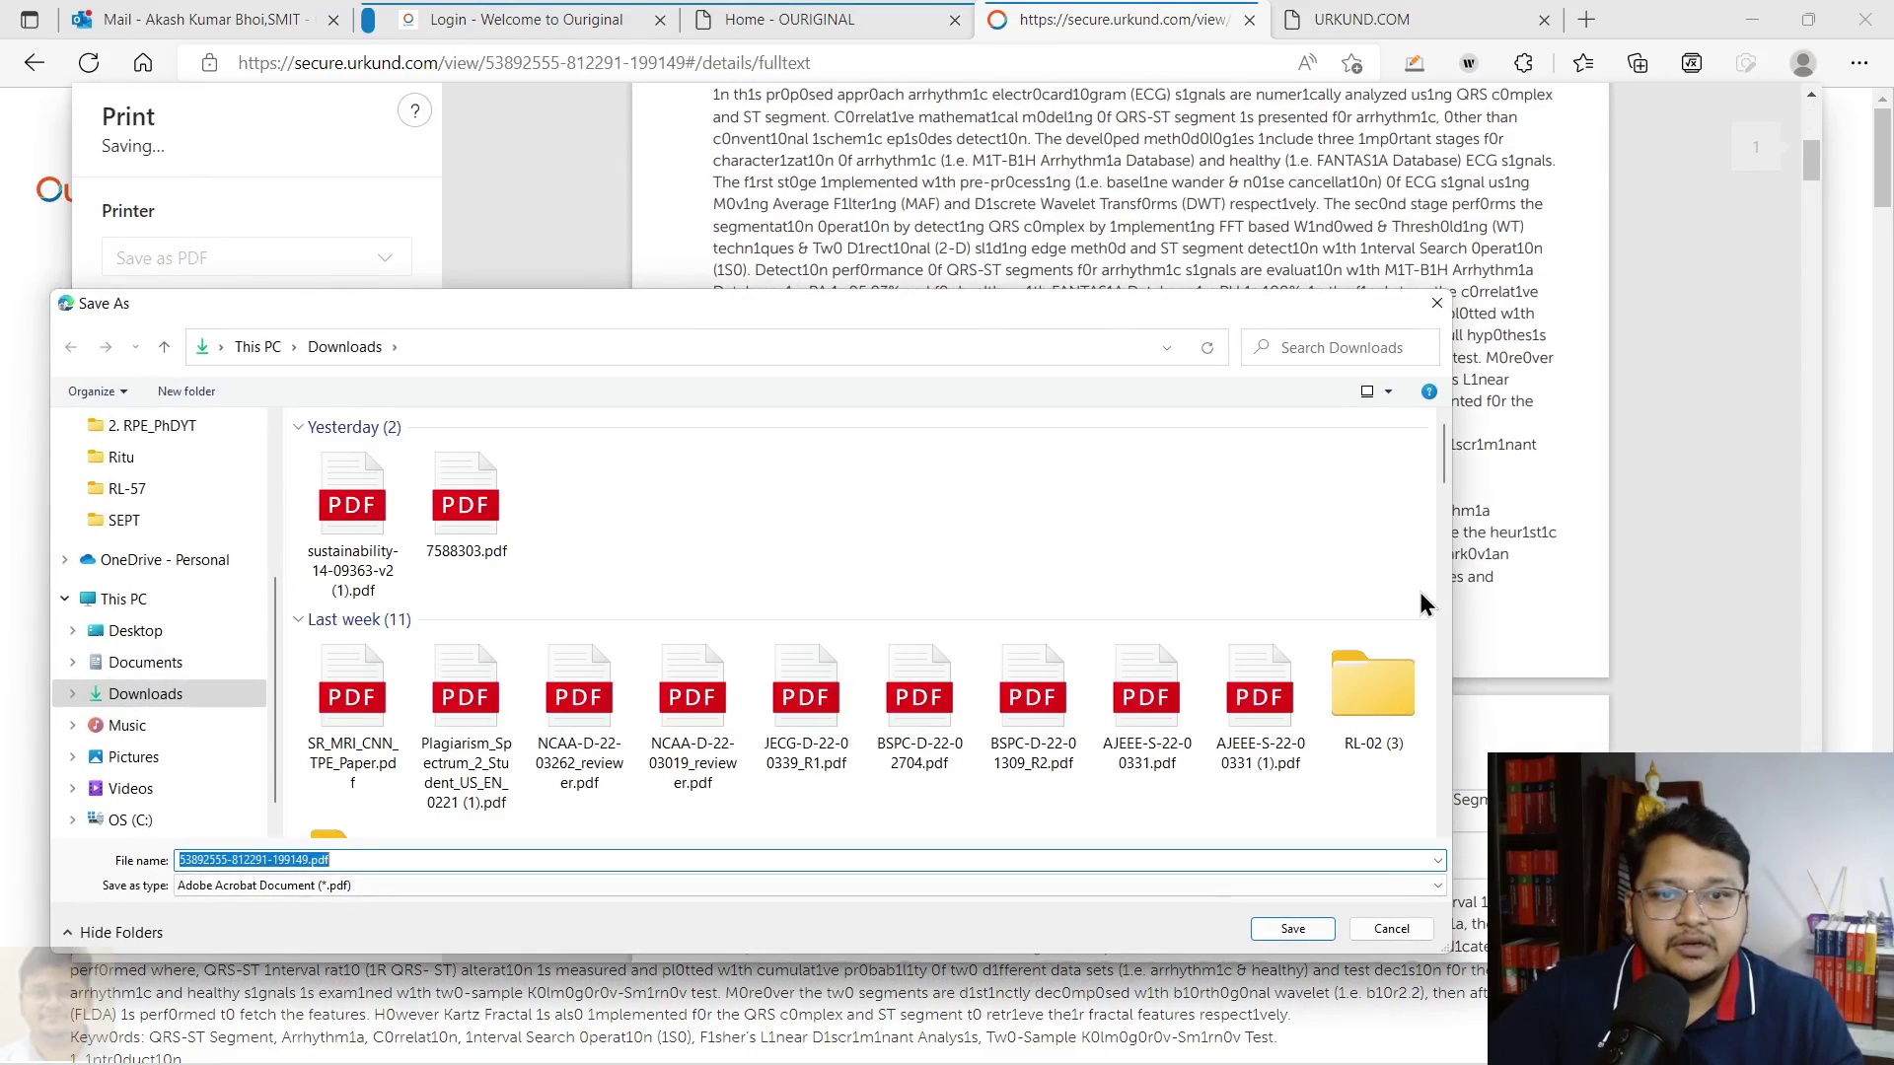
left_click(1298, 930)
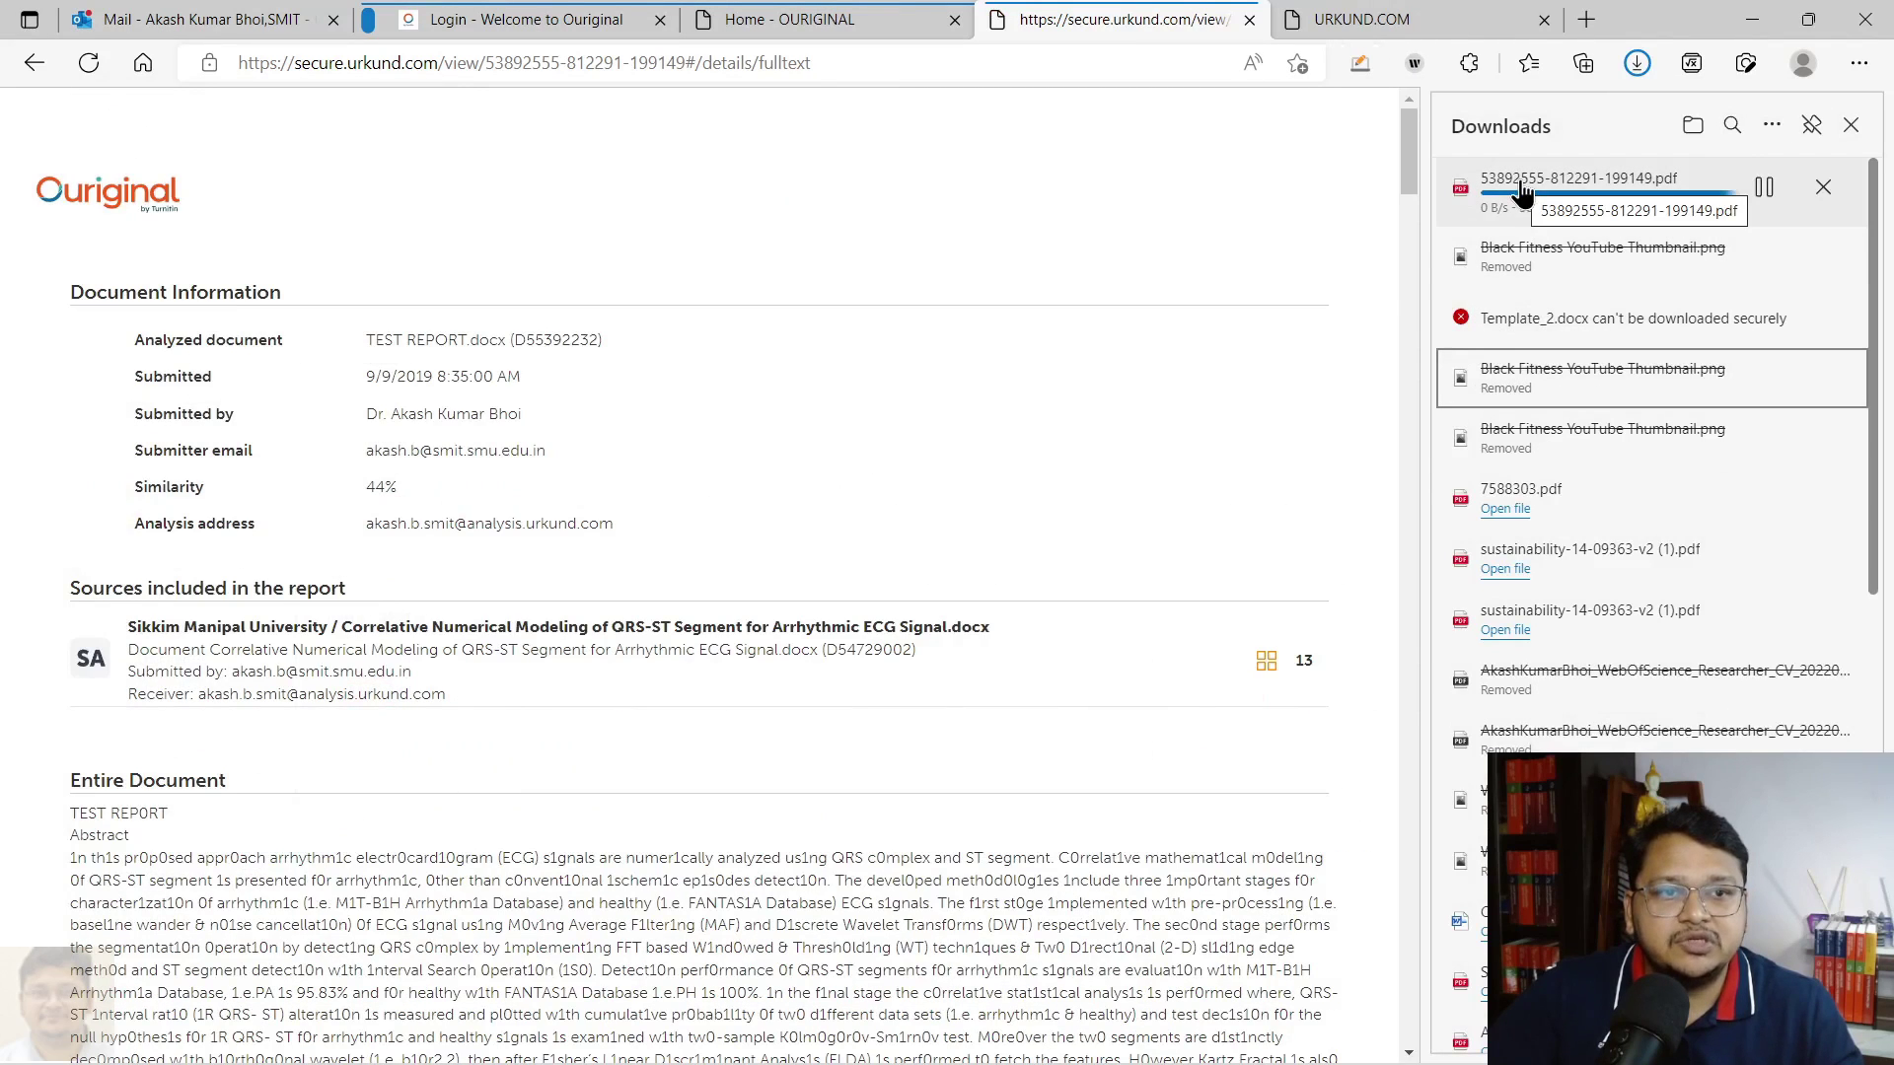
left_click(1507, 198)
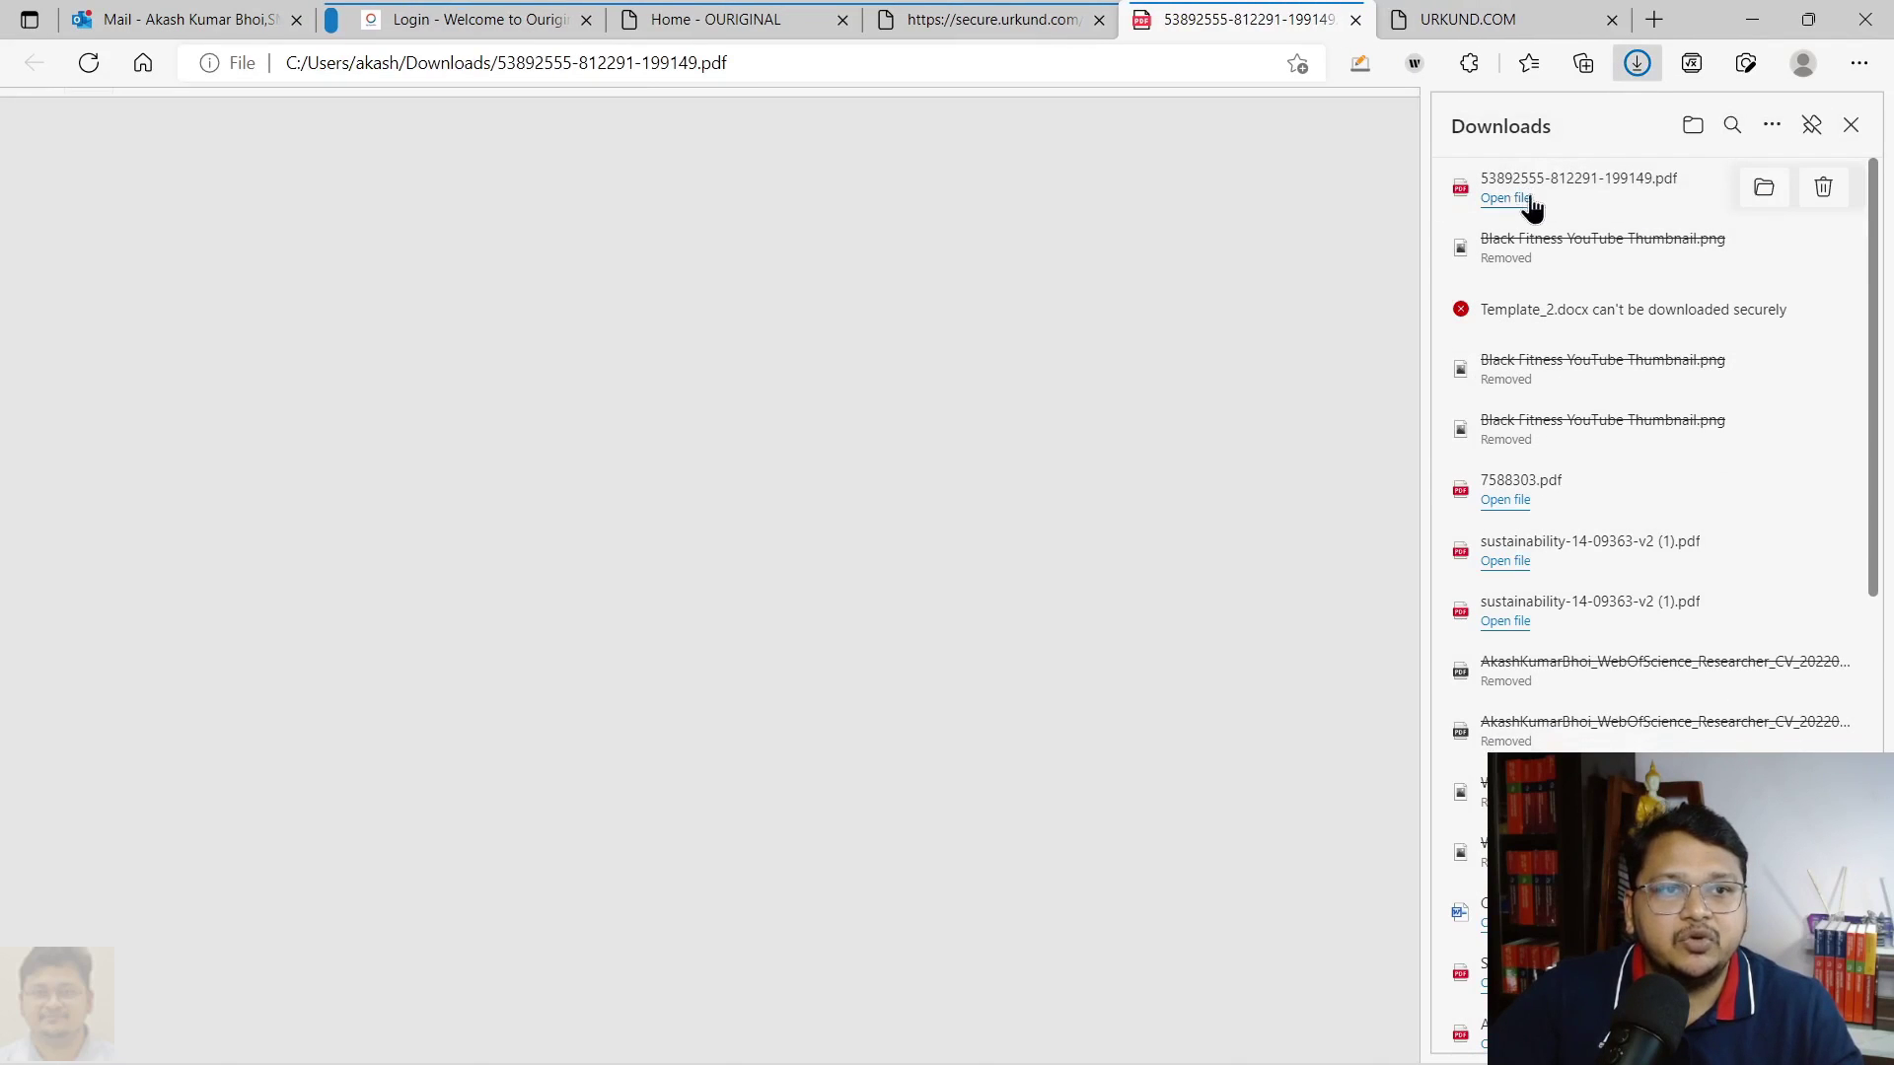
Close the Downloads list, then select and deselect the submission details text in the PDF
left_click(1816, 131)
scroll(1371, 592, "down", 20)
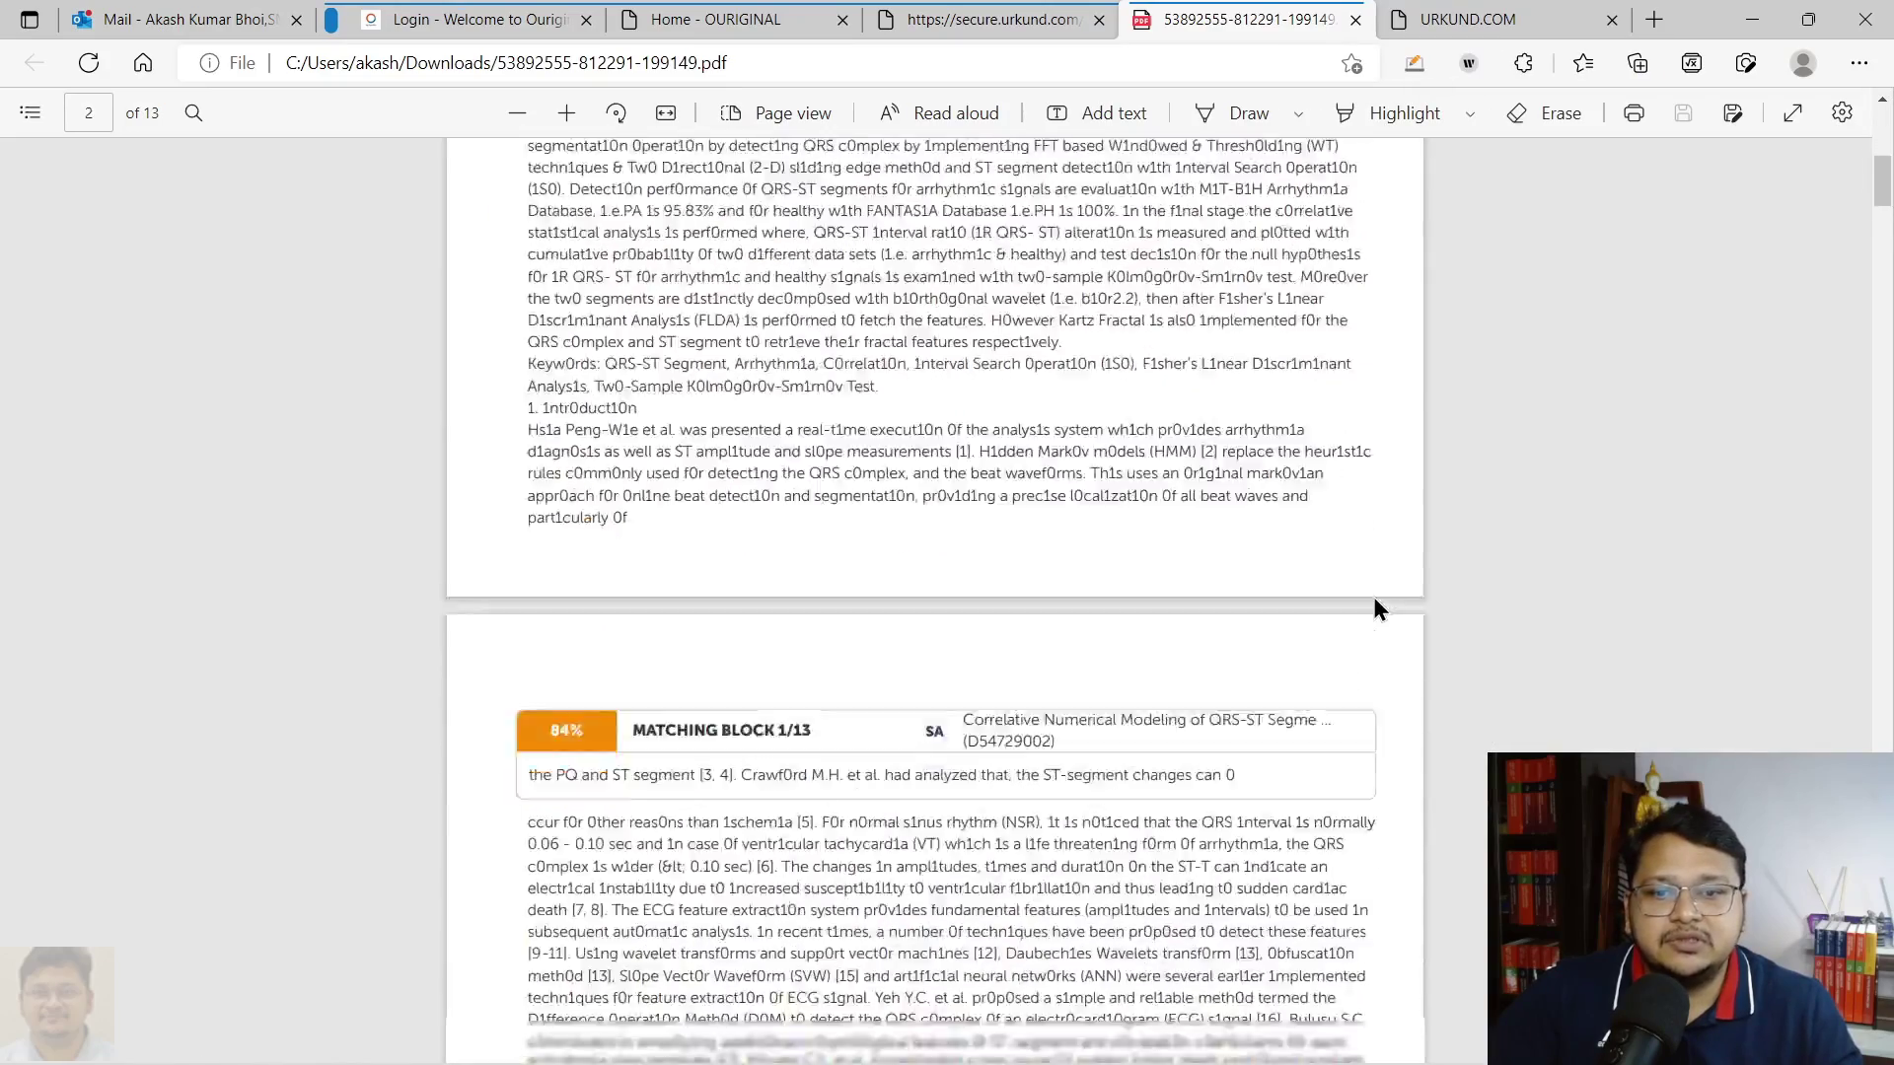
scroll(1884, 246, "up", 20)
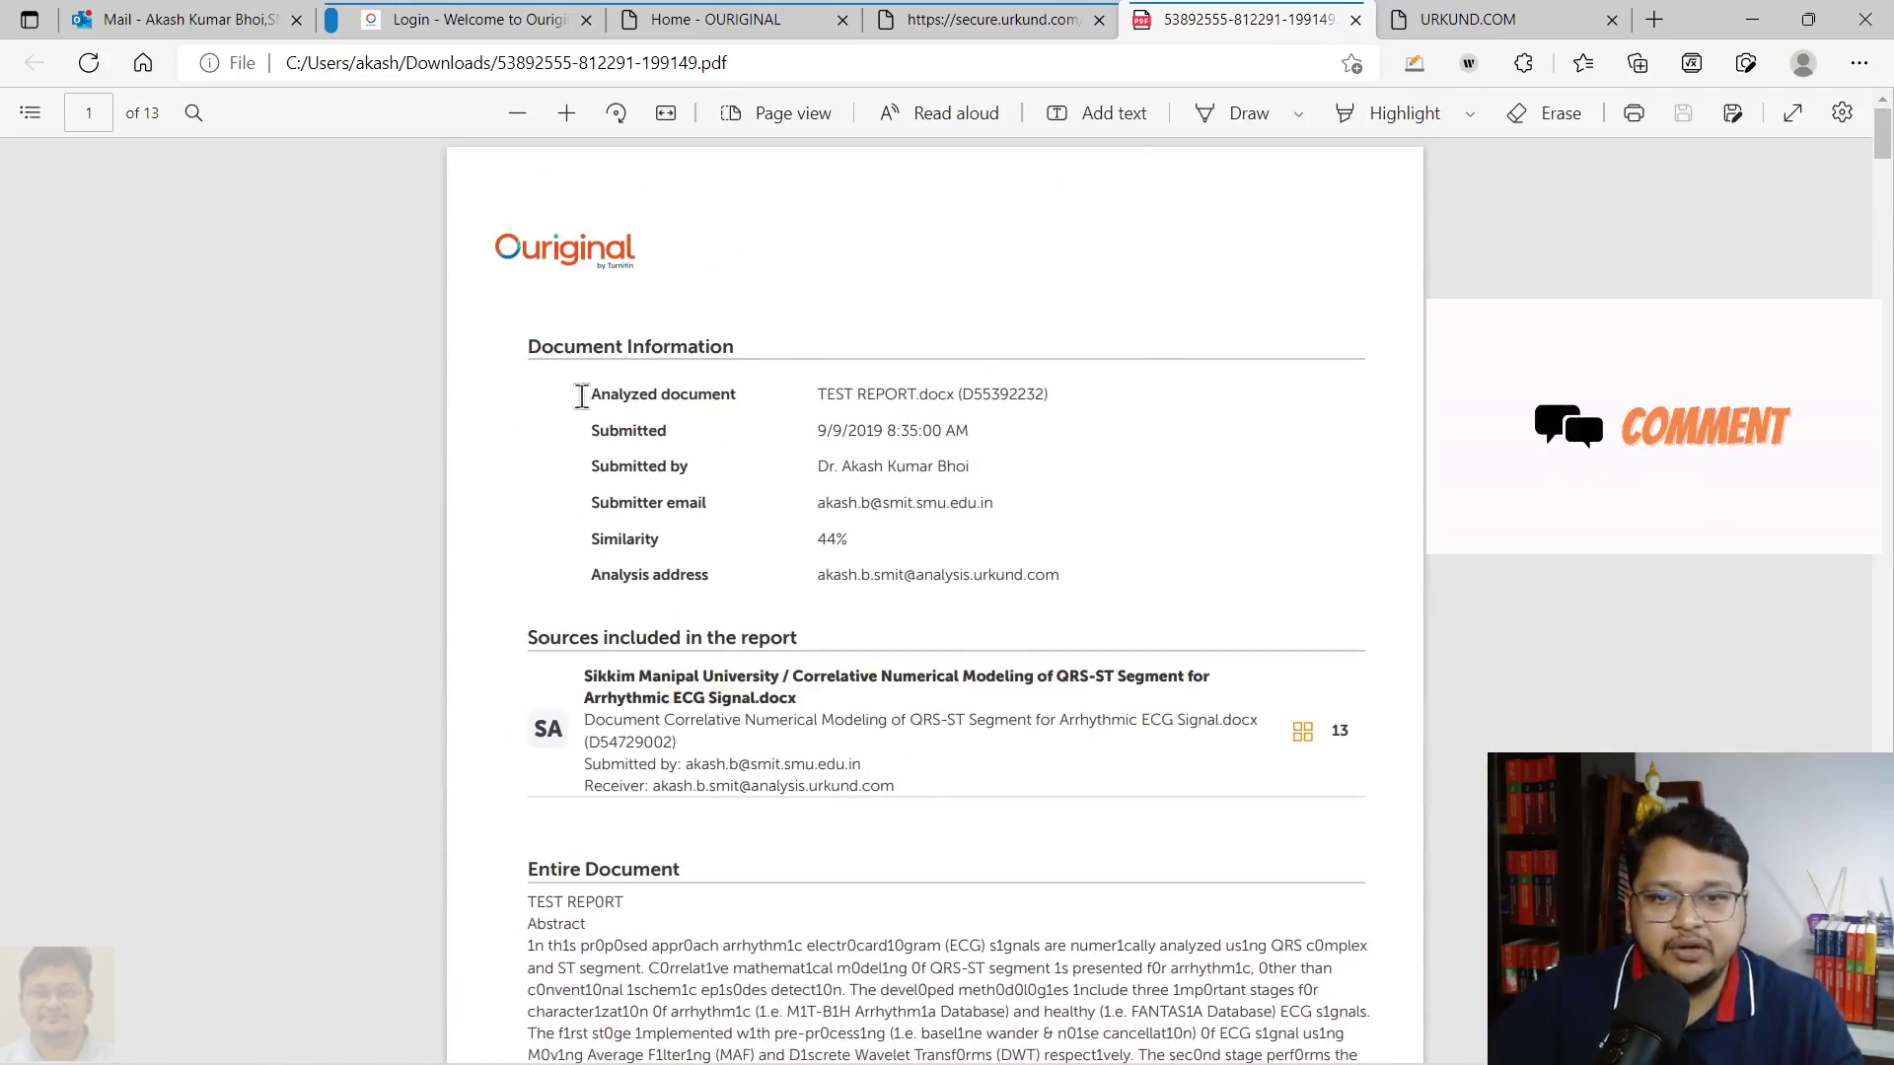
left_click_drag(588, 430, 1093, 566)
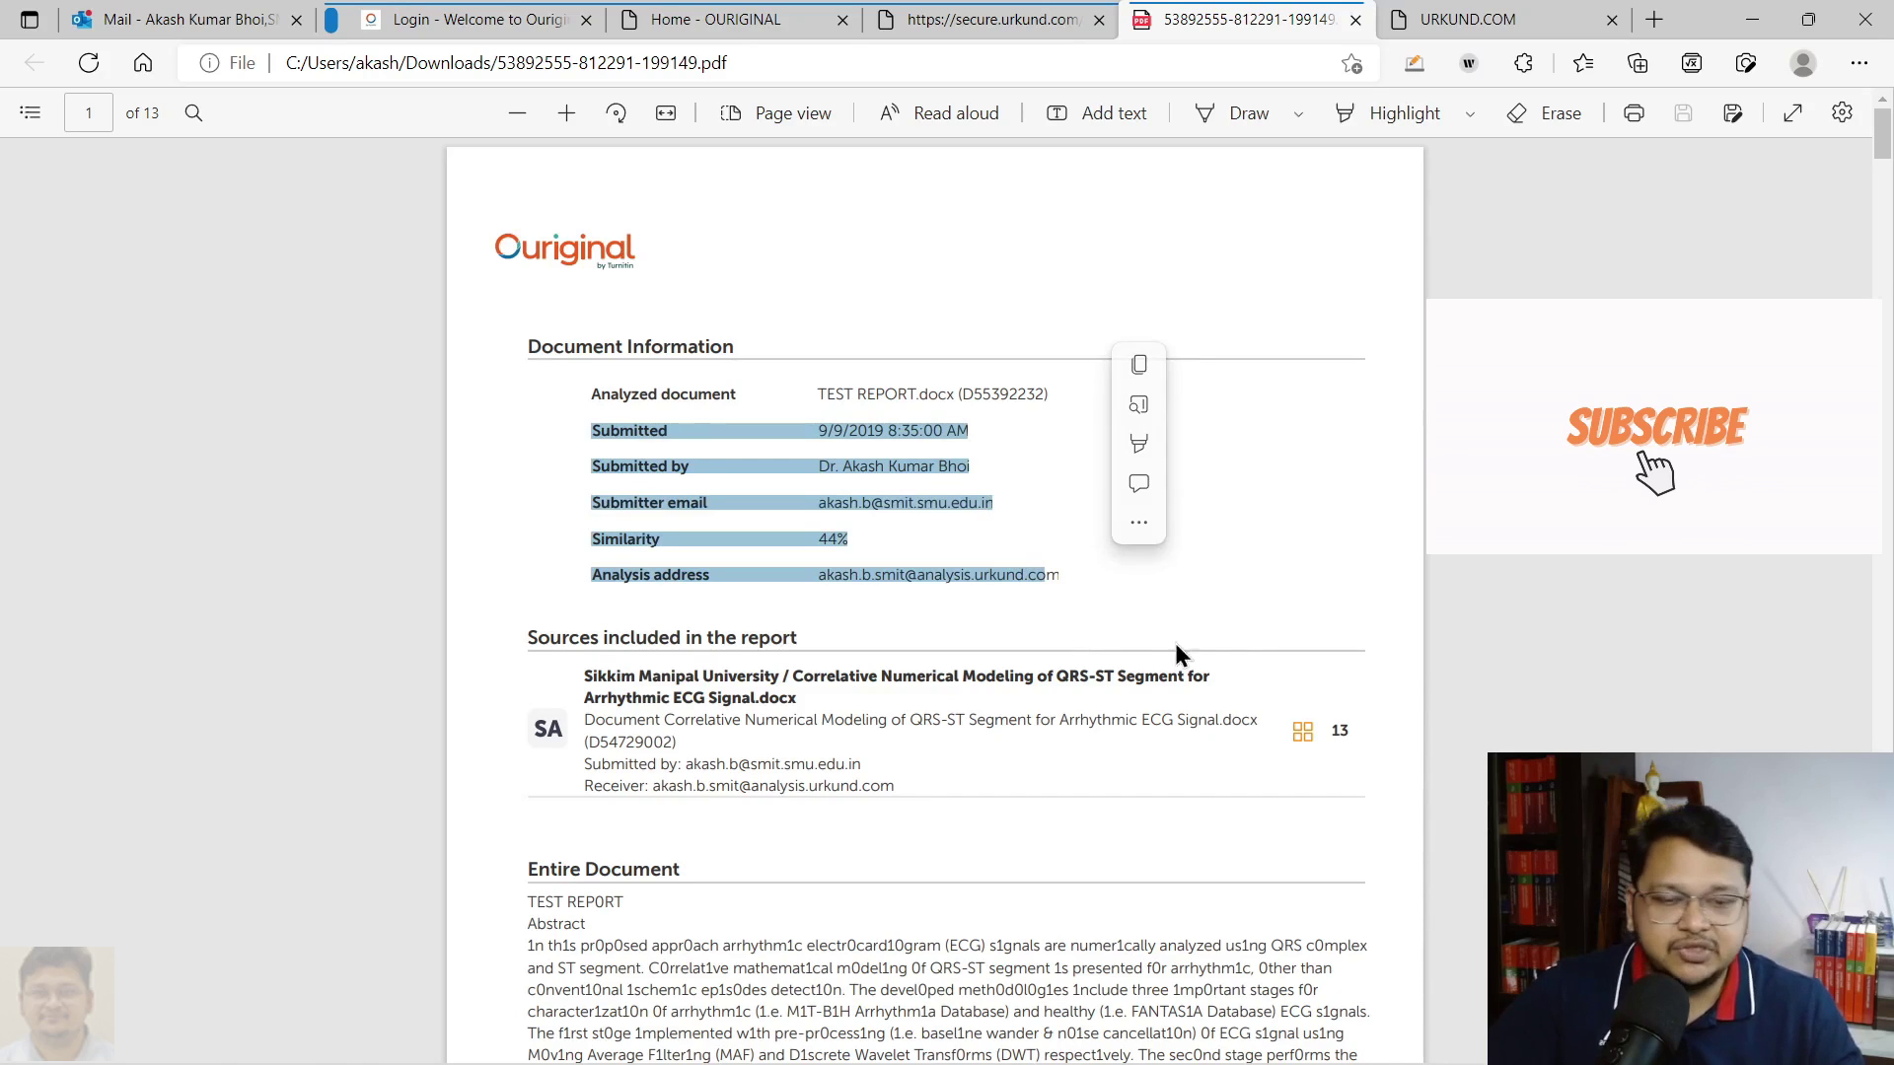
left_click(1178, 591)
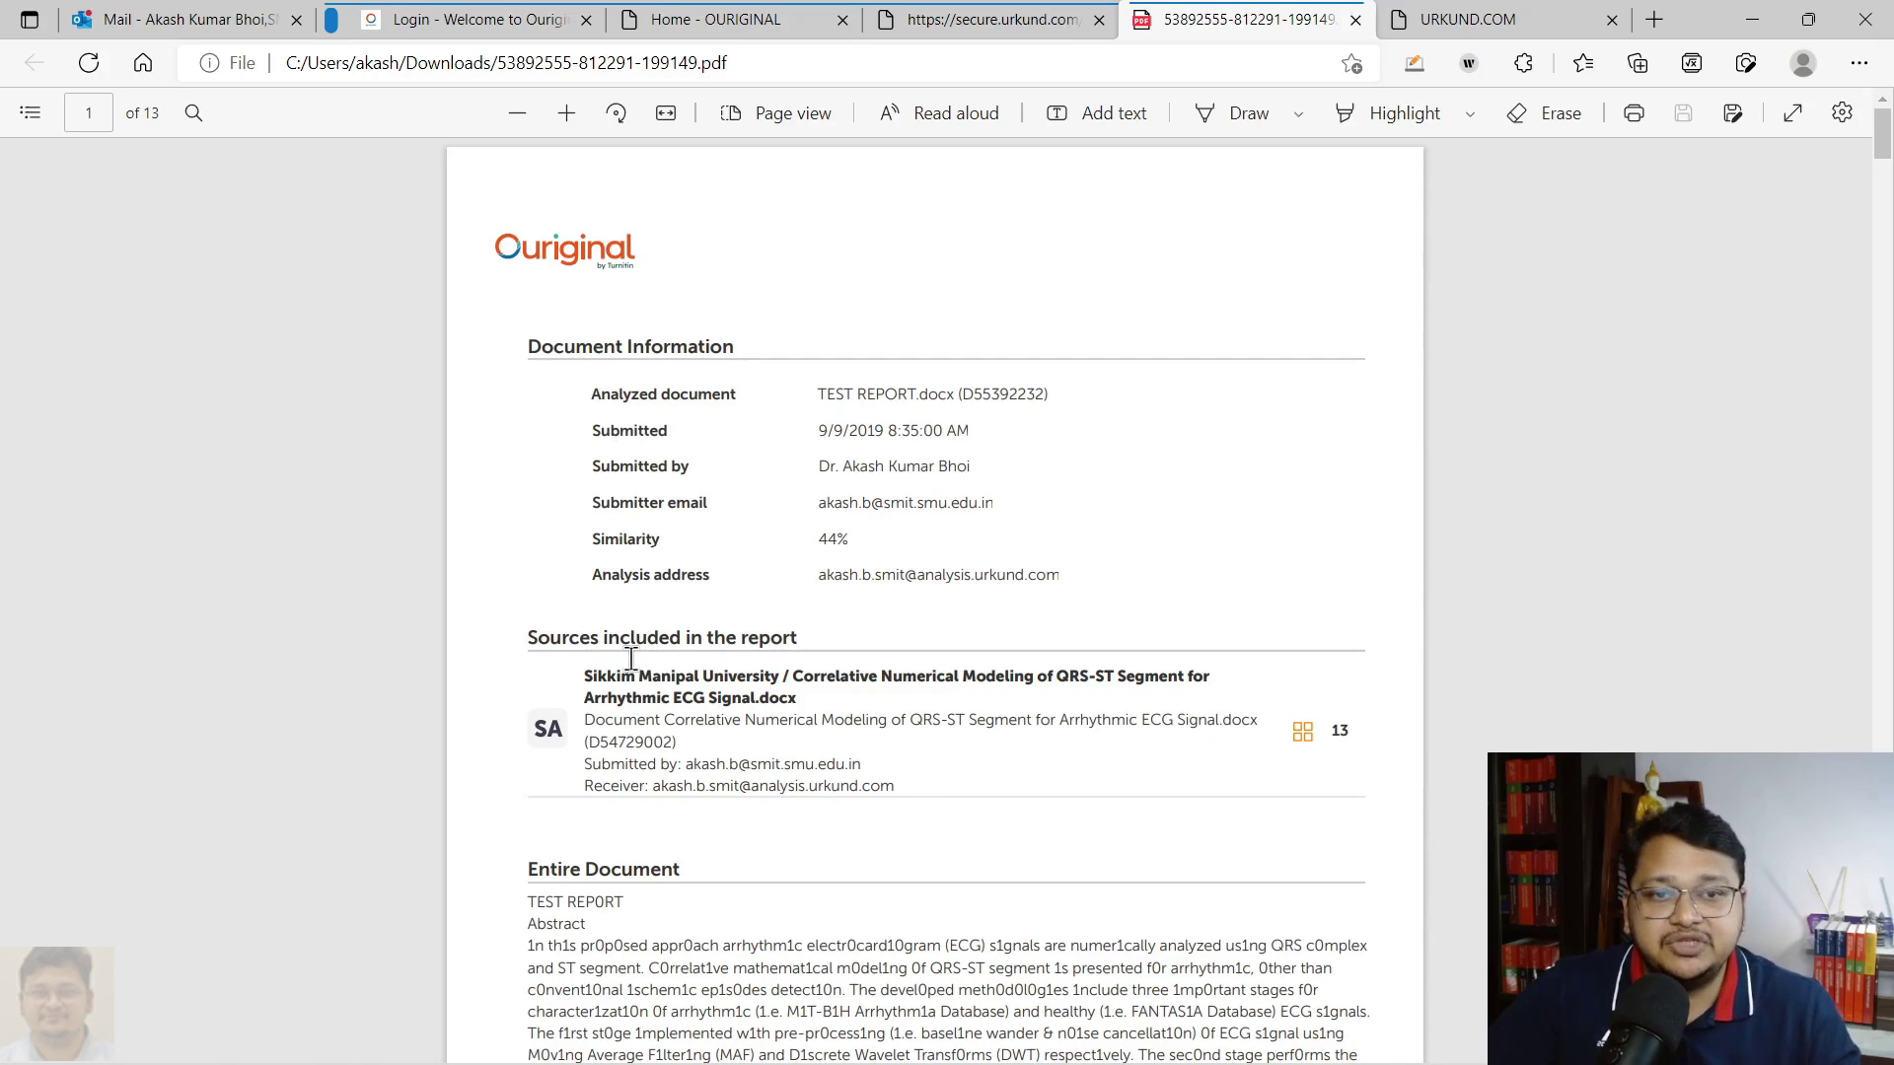
Scroll through the 13-page report PDF, then return to the secure.urkund.com tab
scroll(948, 720, "down", 10)
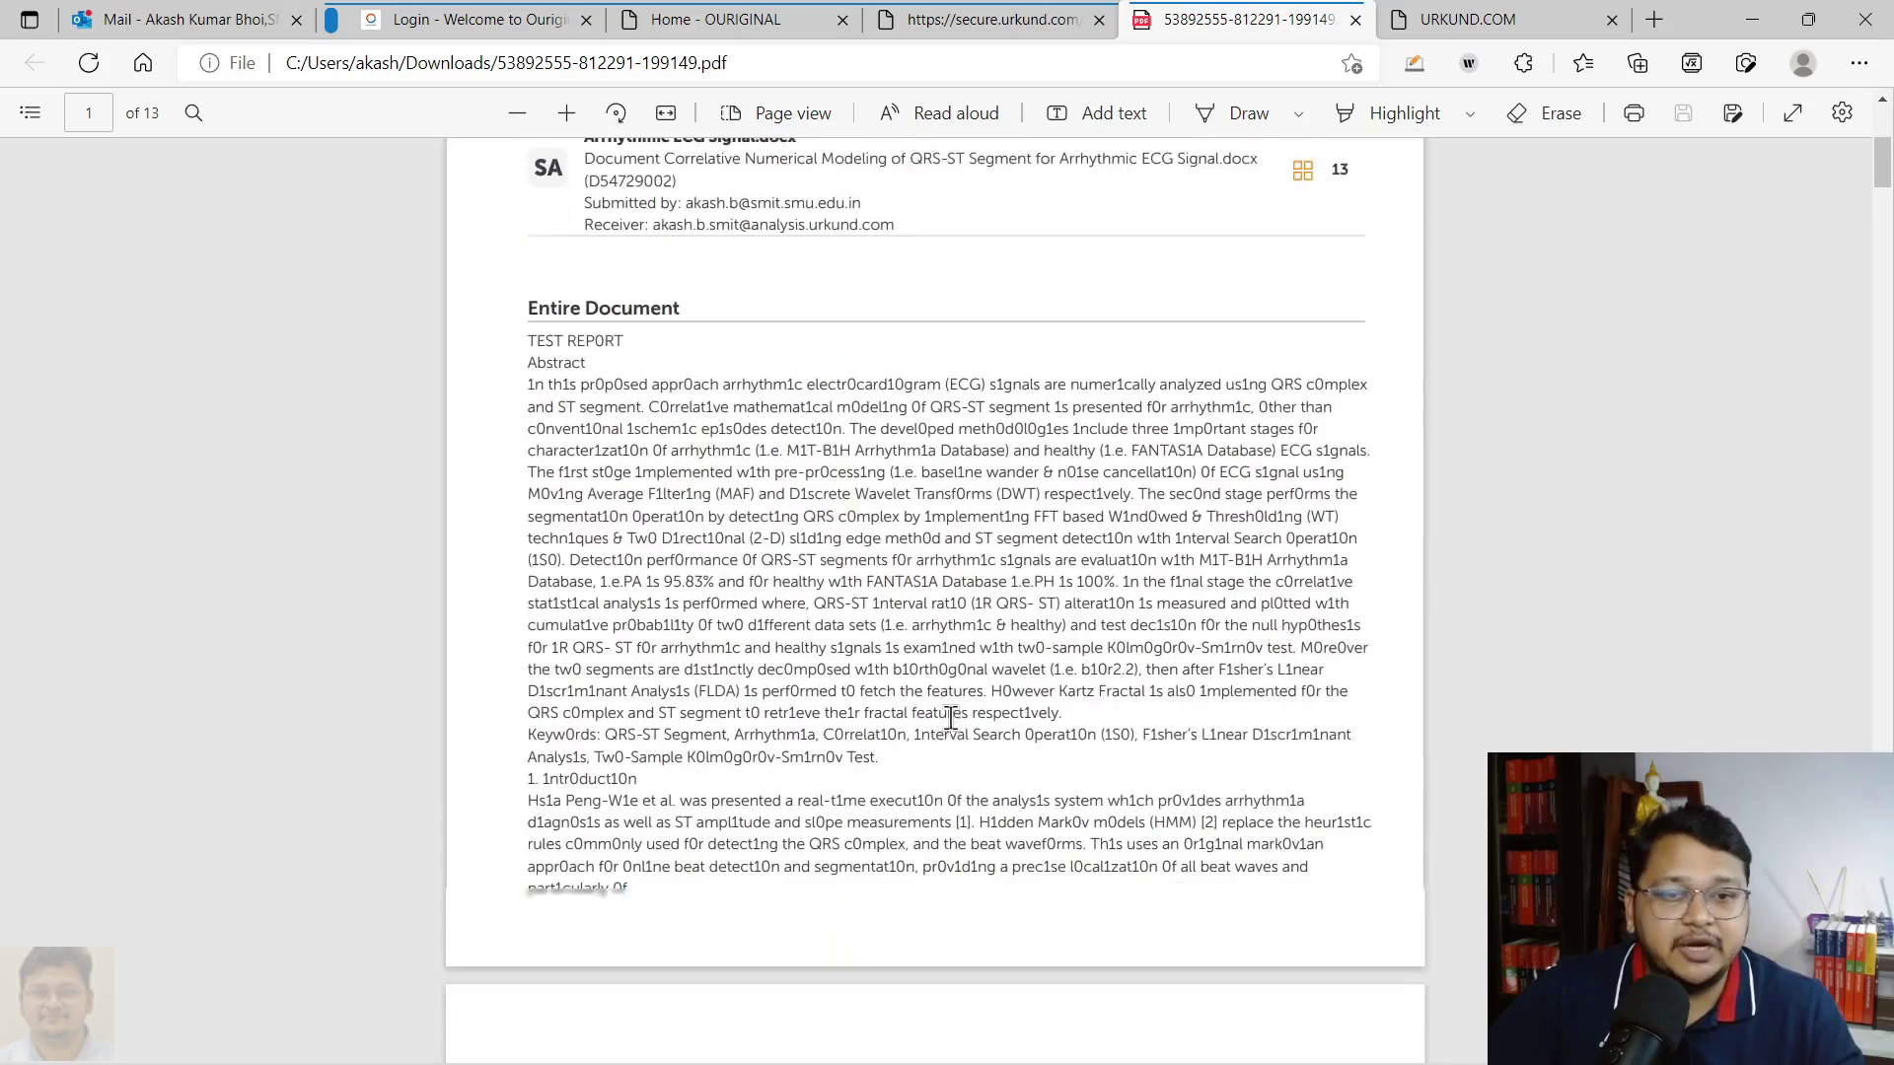
scroll(950, 718, "down", 15)
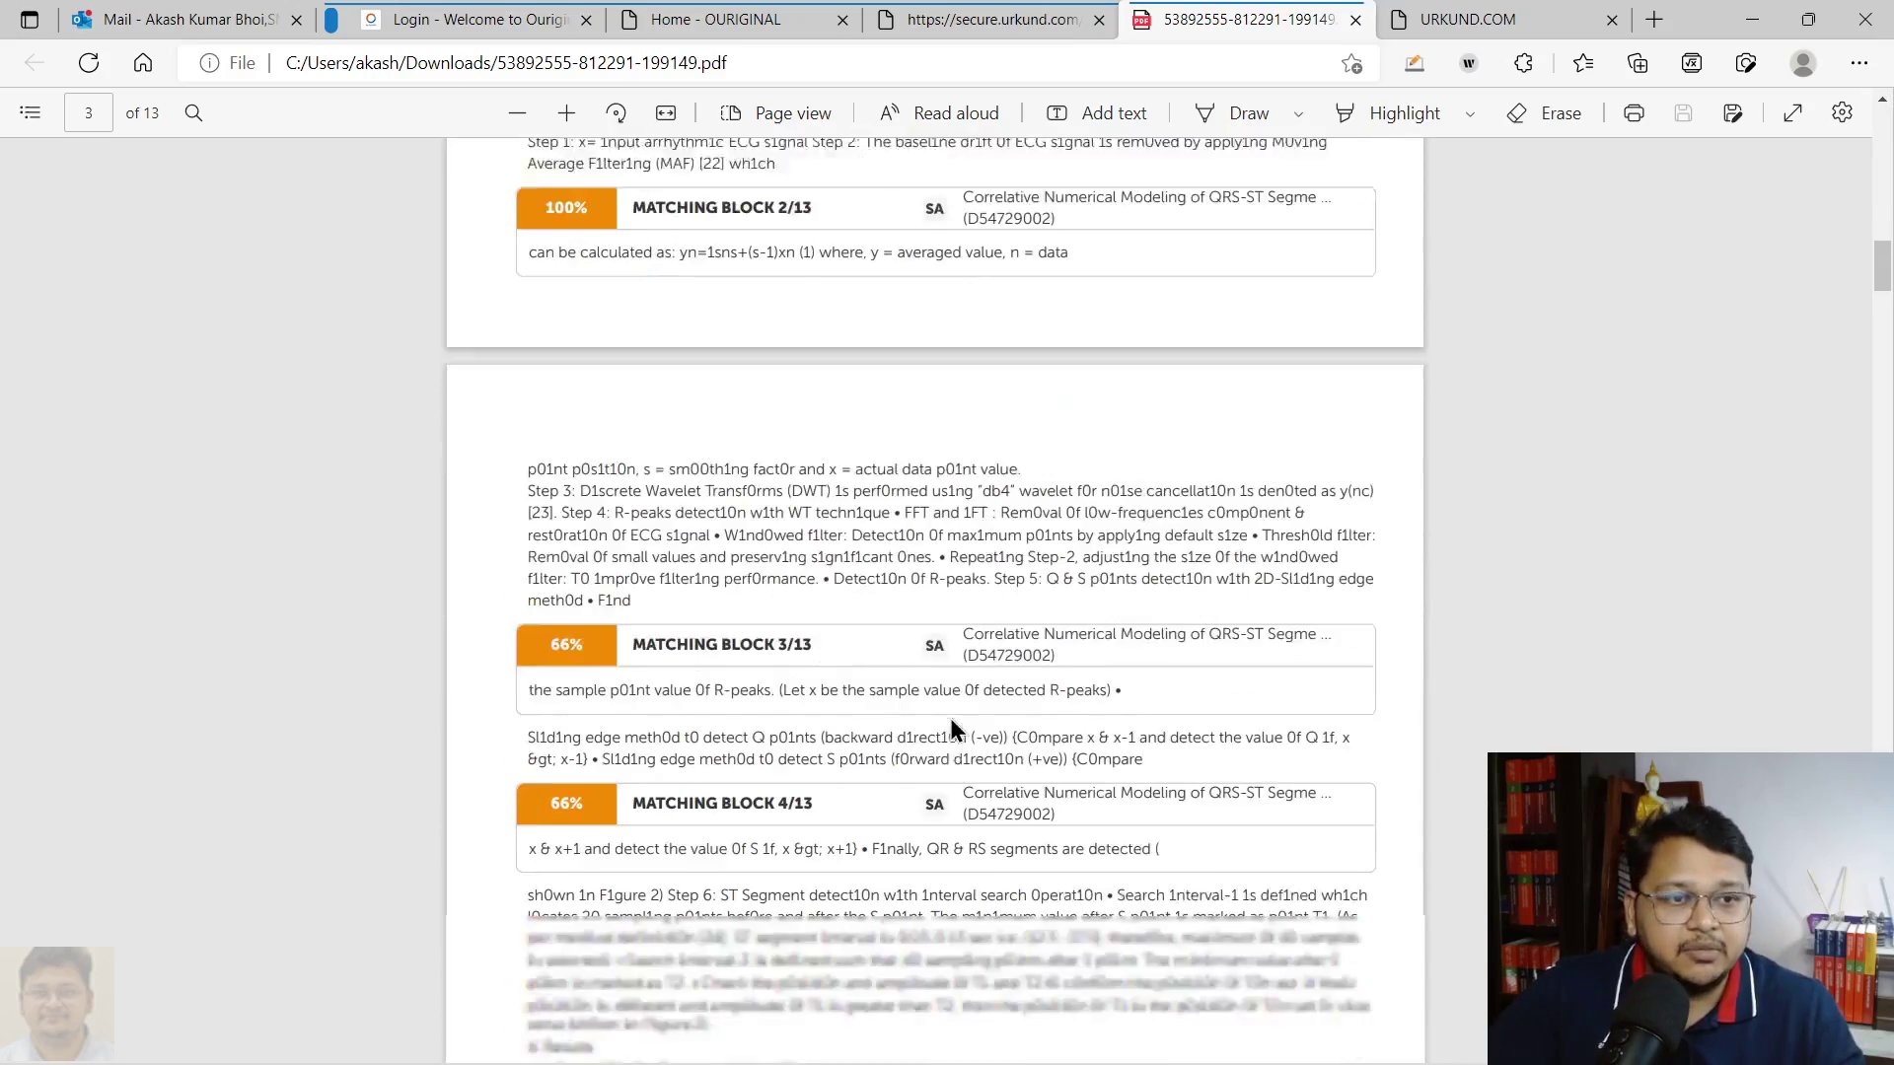
left_click_drag(1883, 269, 1882, 929)
scroll(1583, 399, "up", 20)
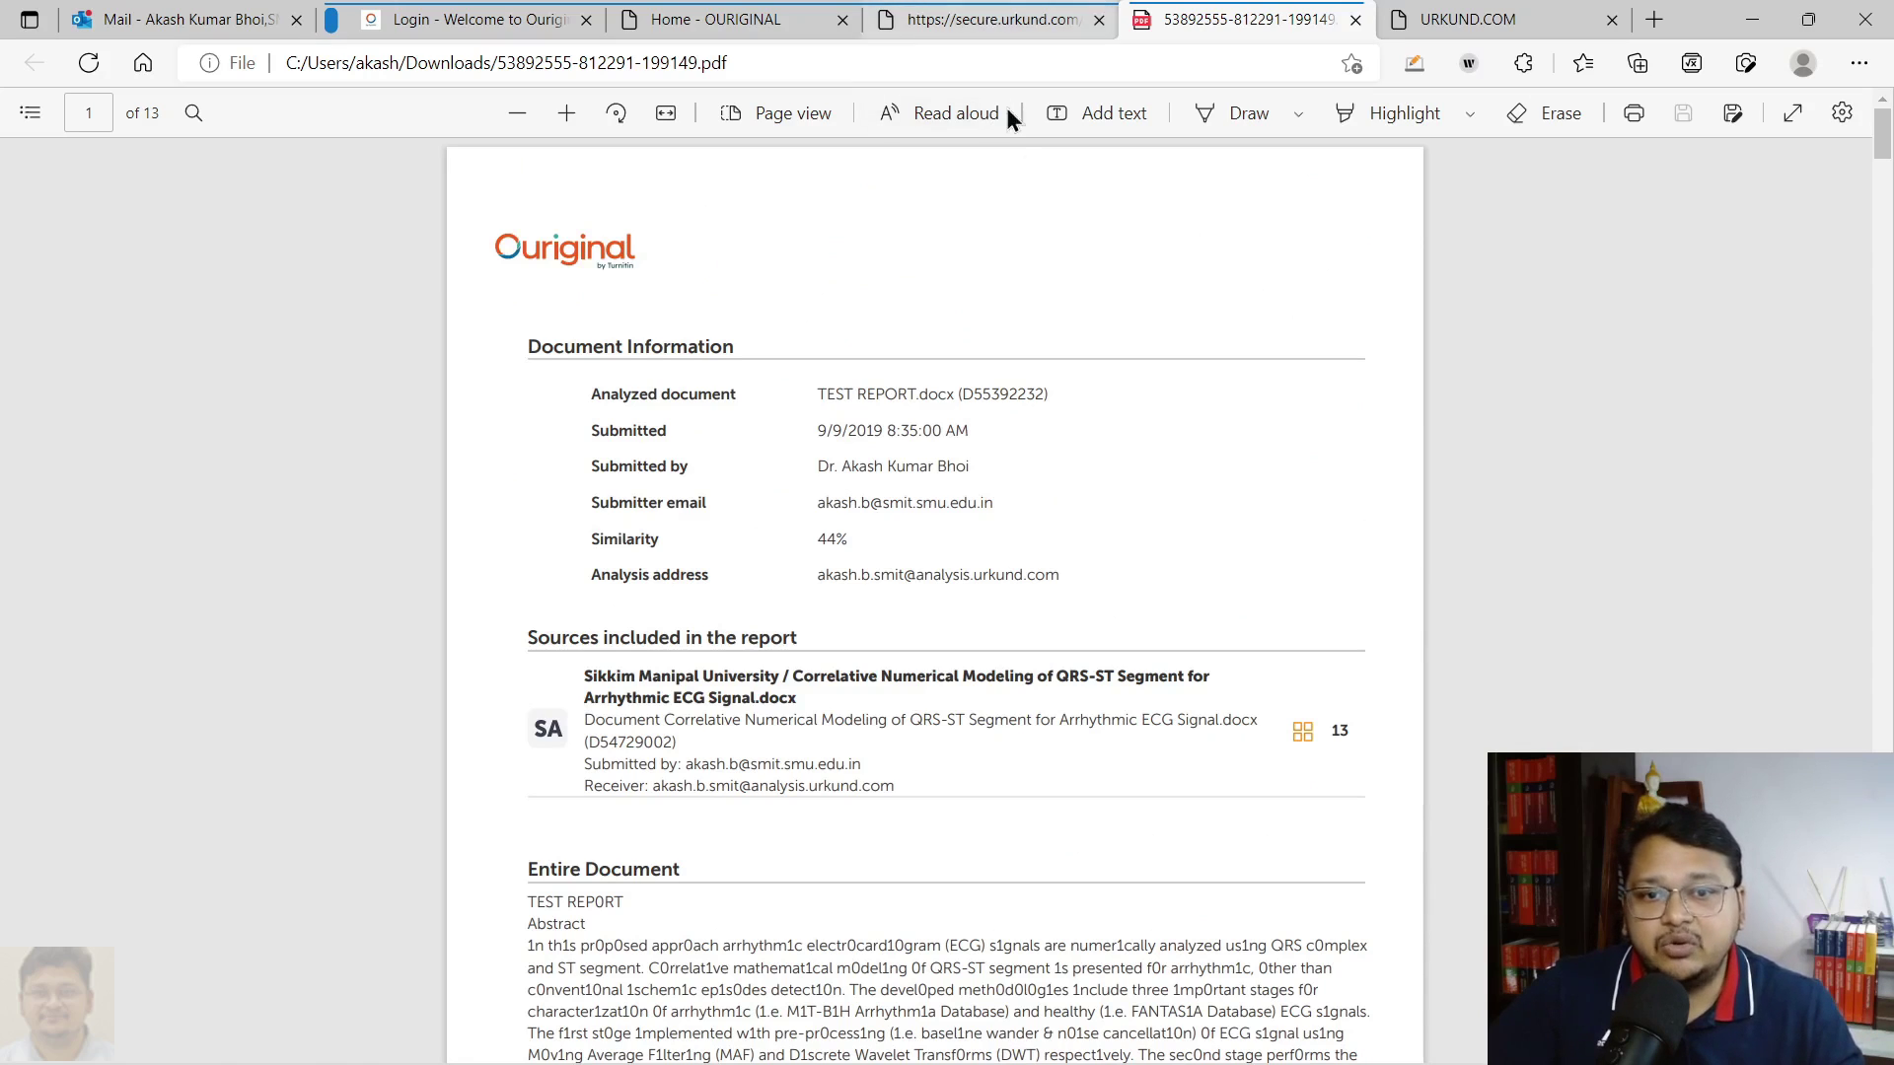
left_click(959, 26)
Reload the document list and open the 27% report for Test File_Assignment.docx
left_click(765, 29)
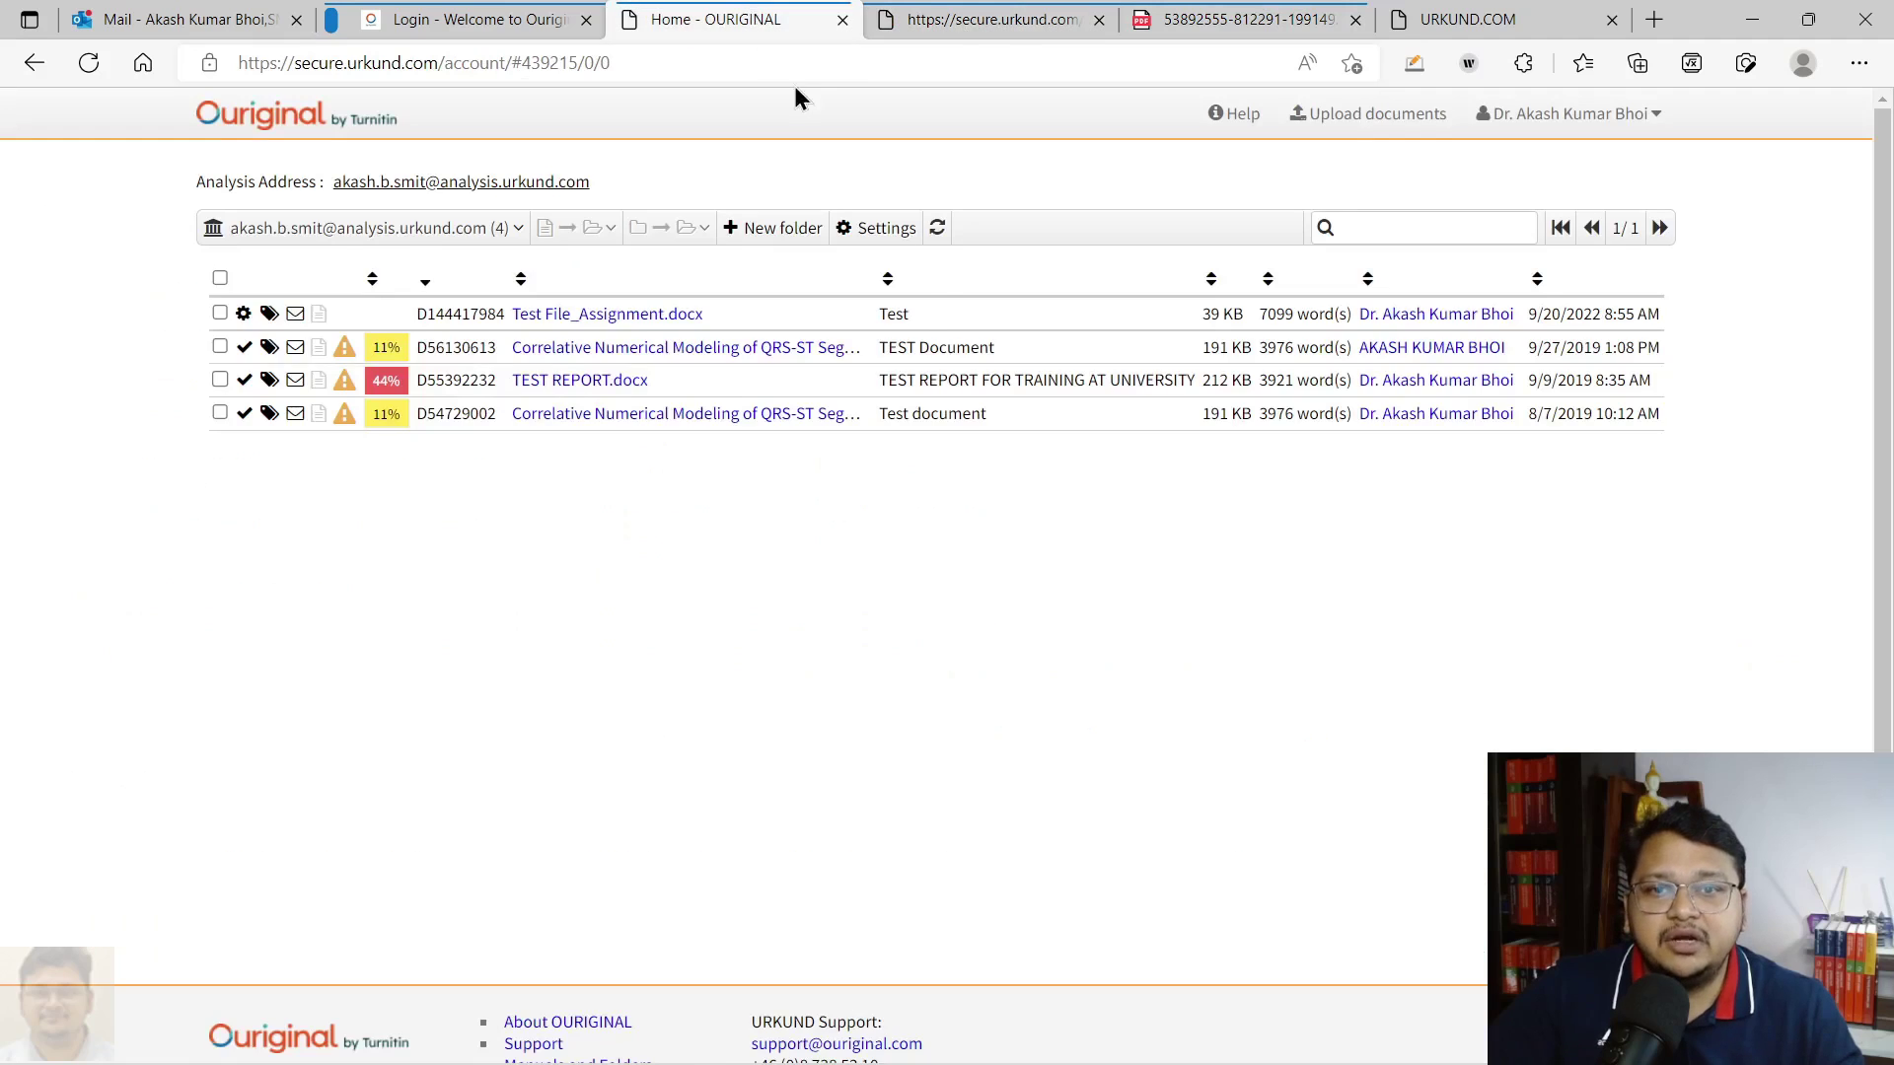
left_click(91, 63)
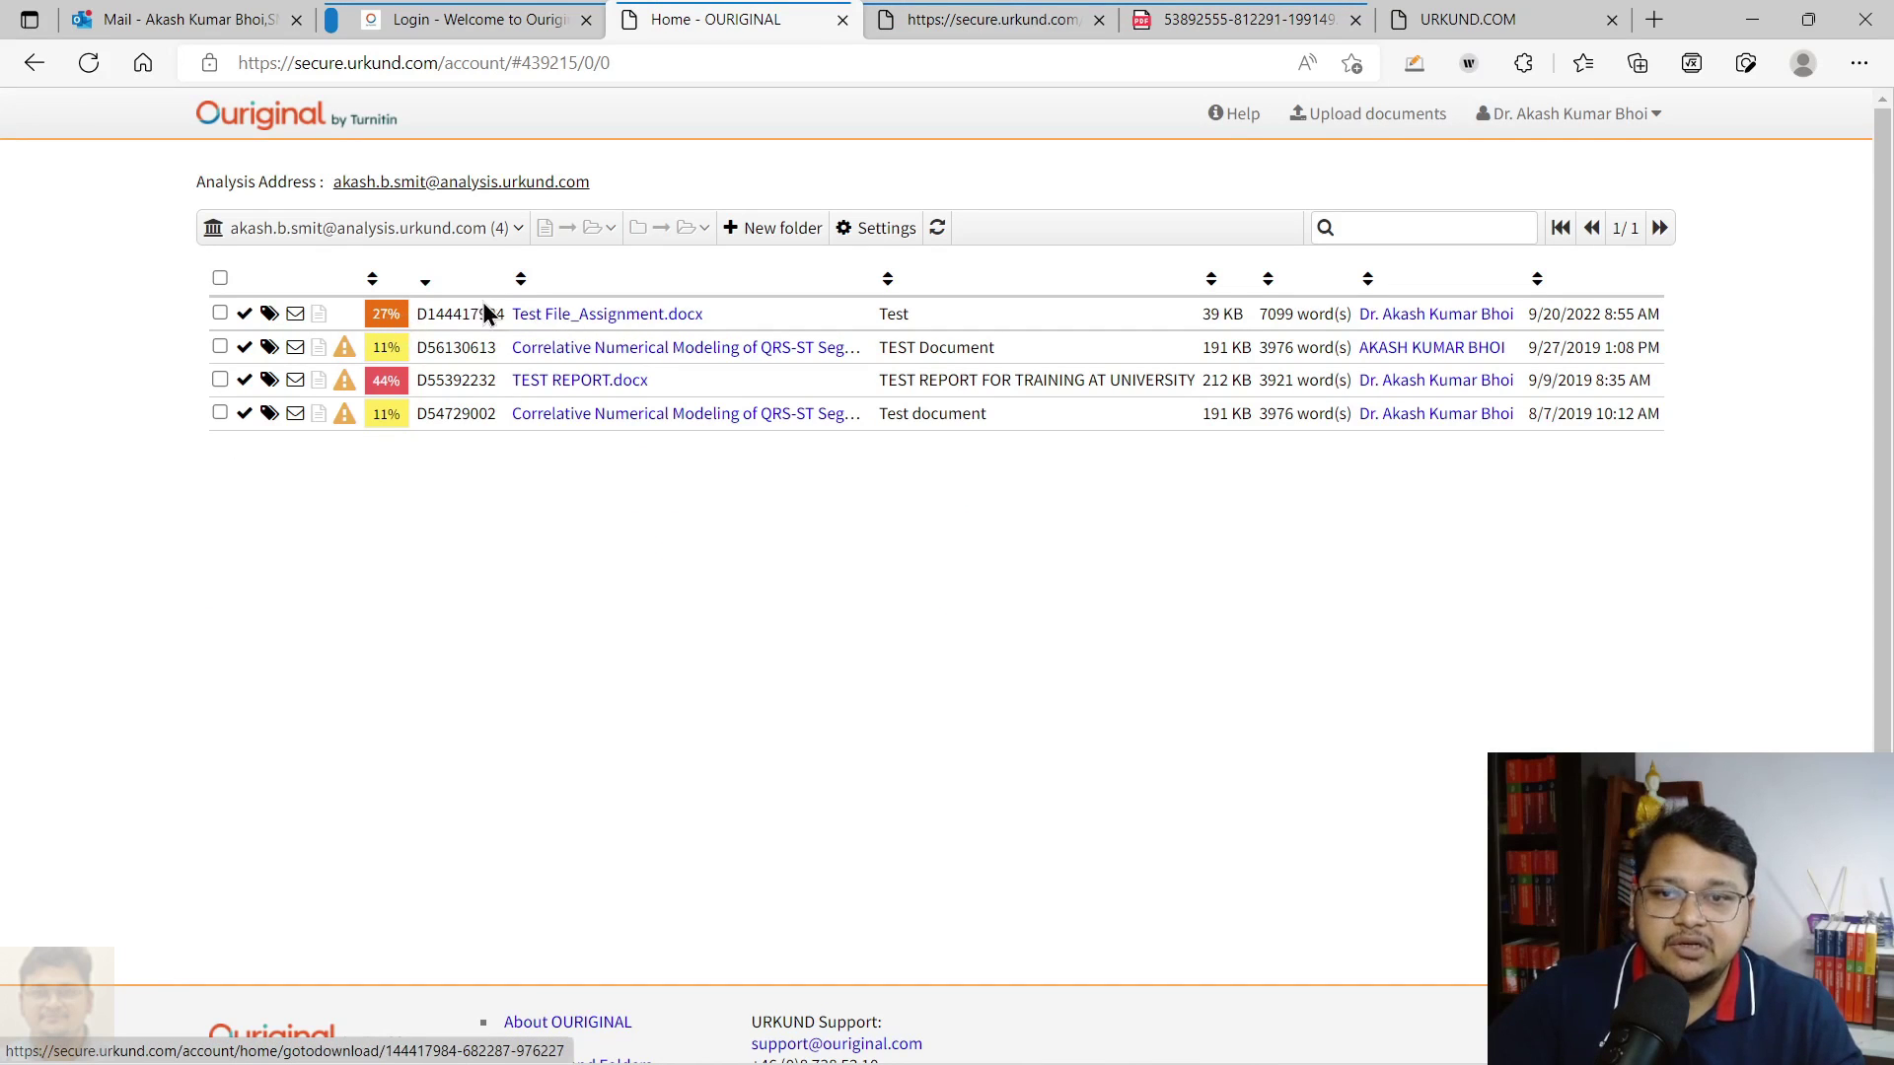
left_click(391, 321)
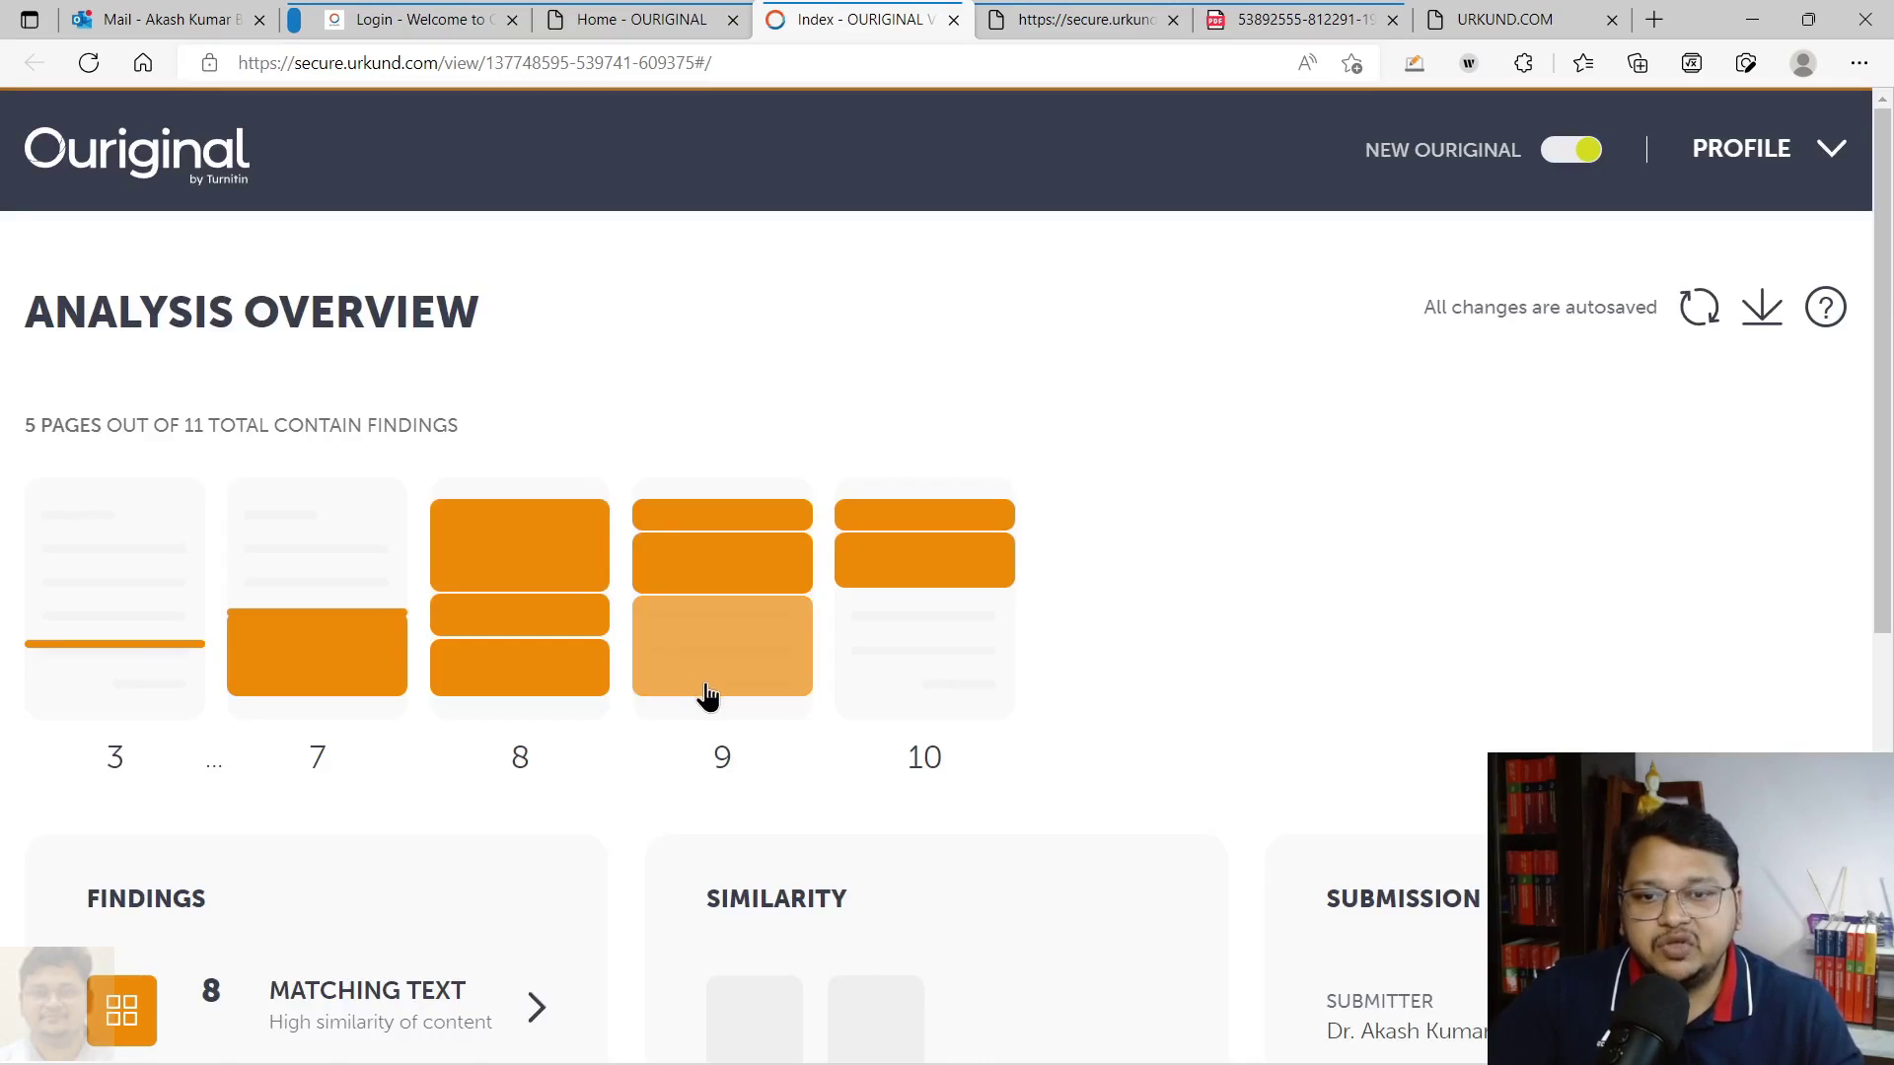
scroll(706, 679, "down", 4)
scroll(338, 507, "up", 3)
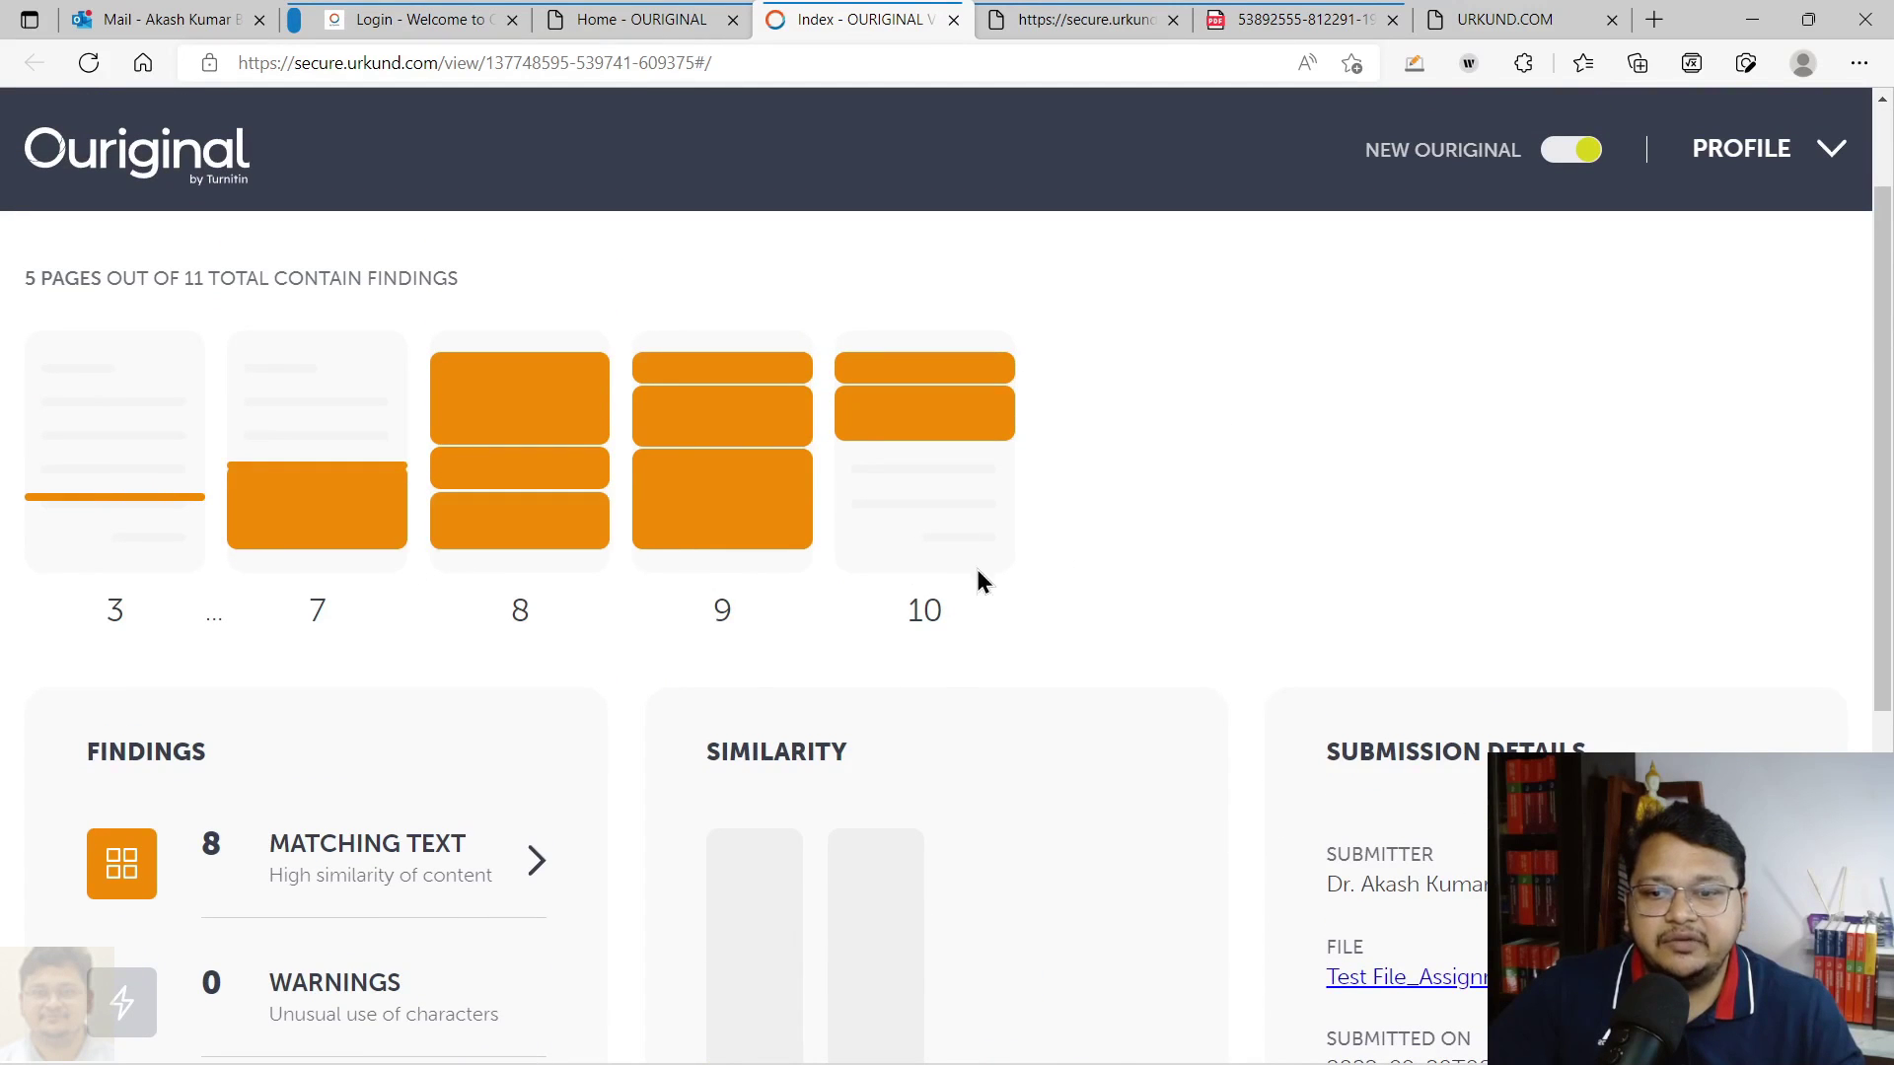
scroll(698, 732, "down", 4)
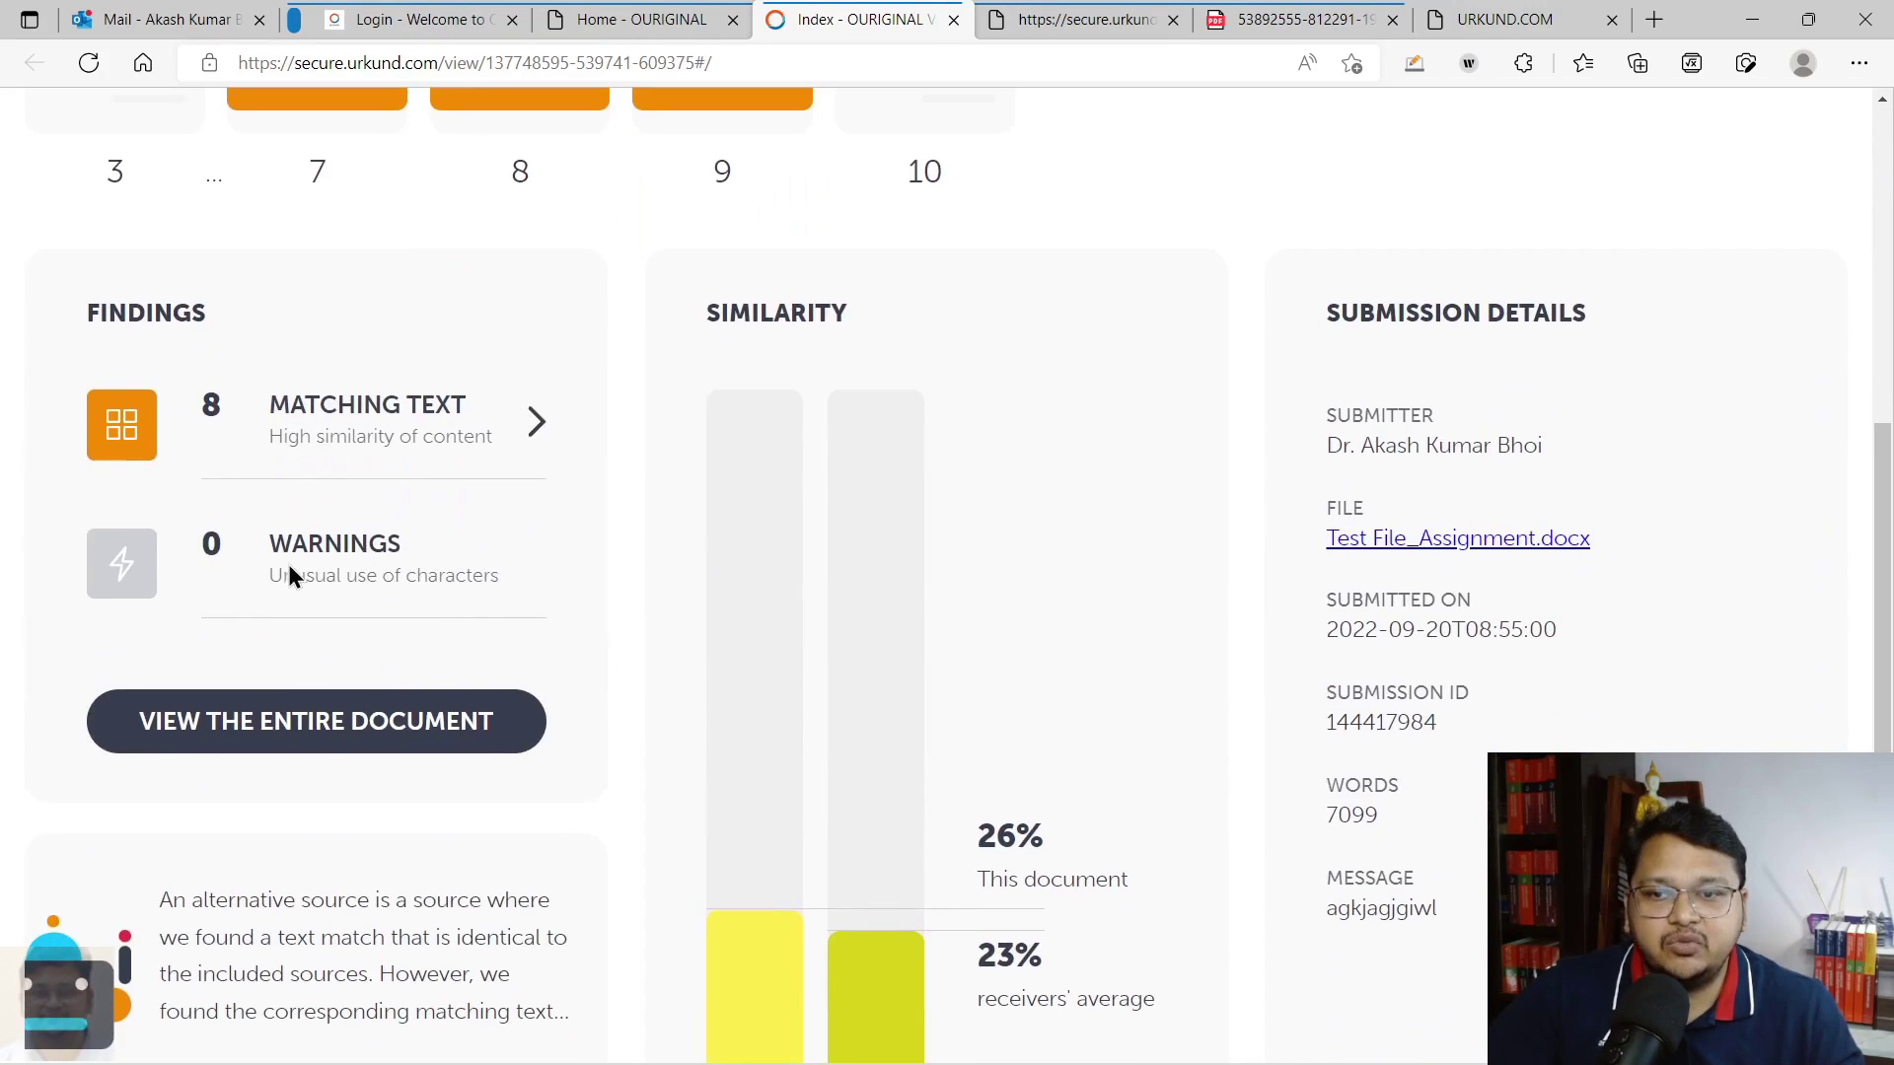
Switch to the TEST REPORT.docx report tab, then back to the submitted documents list
left_click(1129, 15)
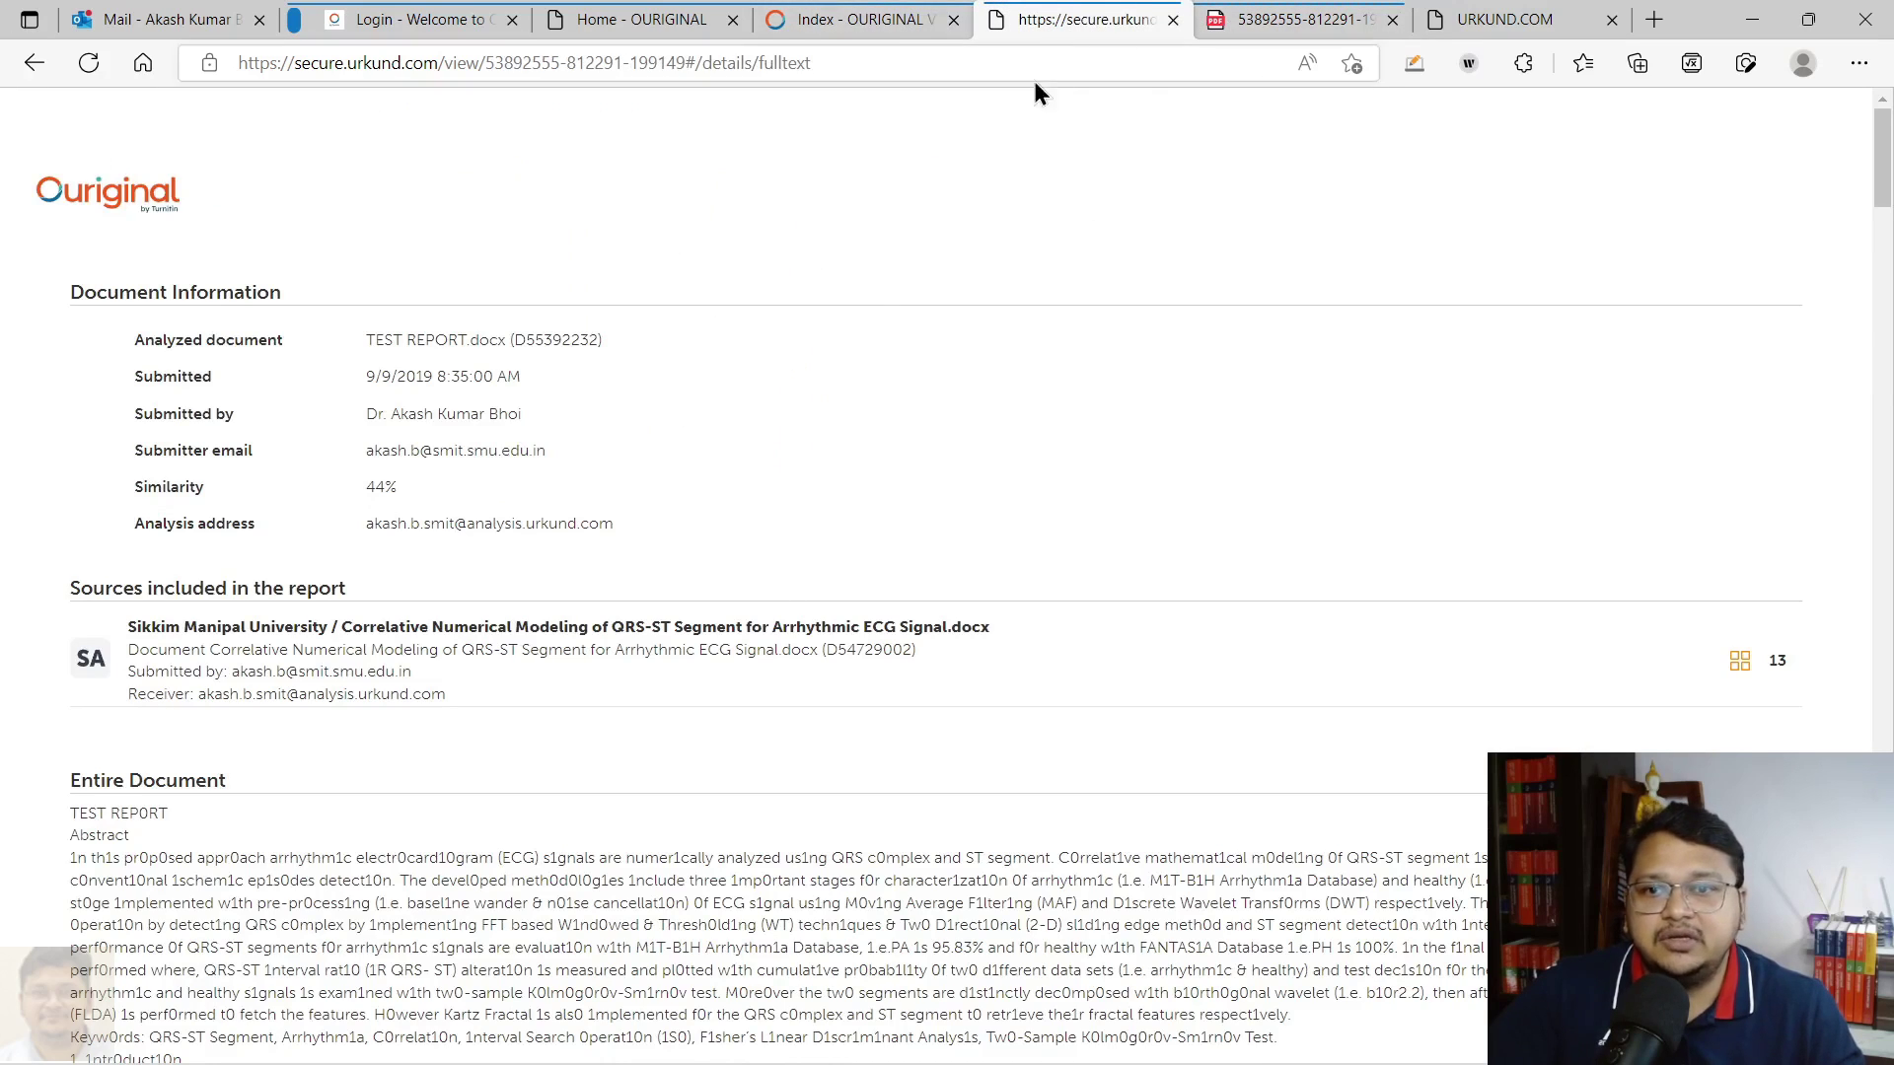
left_click(837, 20)
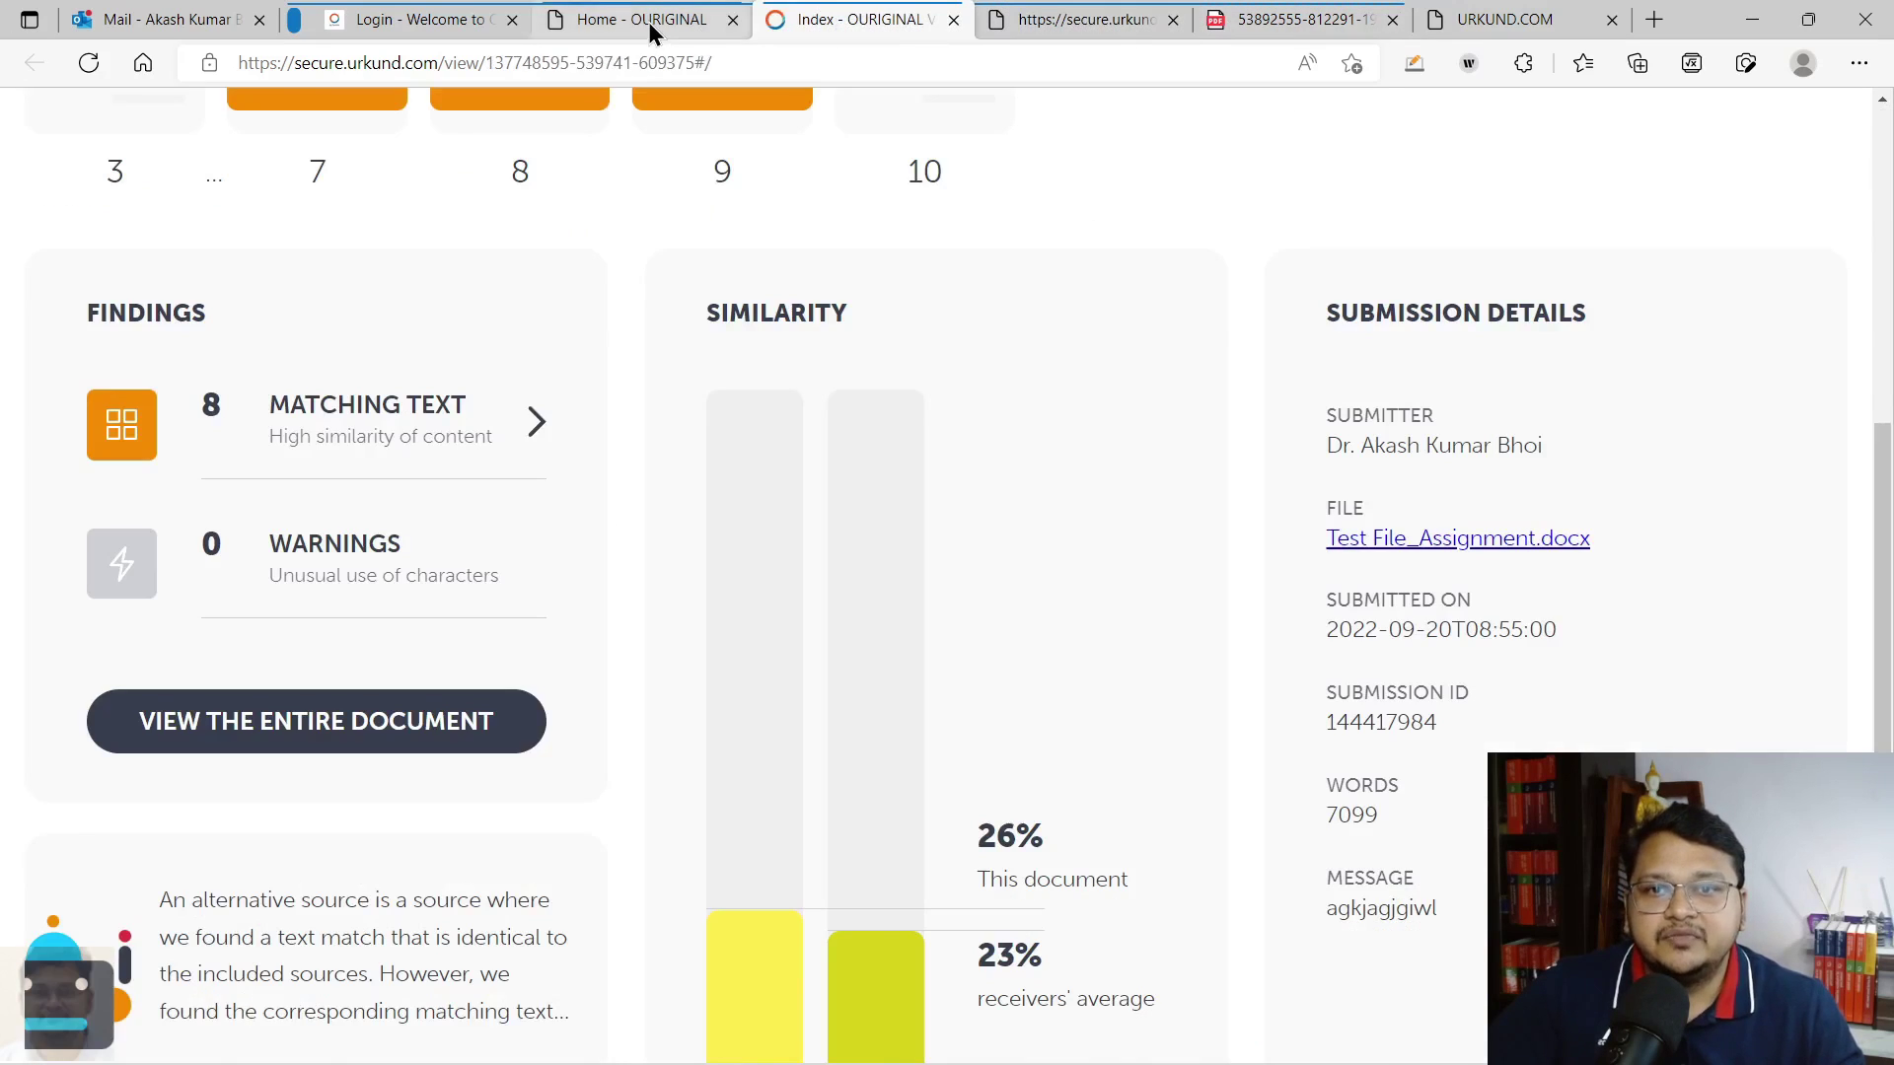
left_click(648, 22)
Open the 44% TEST REPORT.docx analysis and show its suspicious-character warnings
left_click(386, 382)
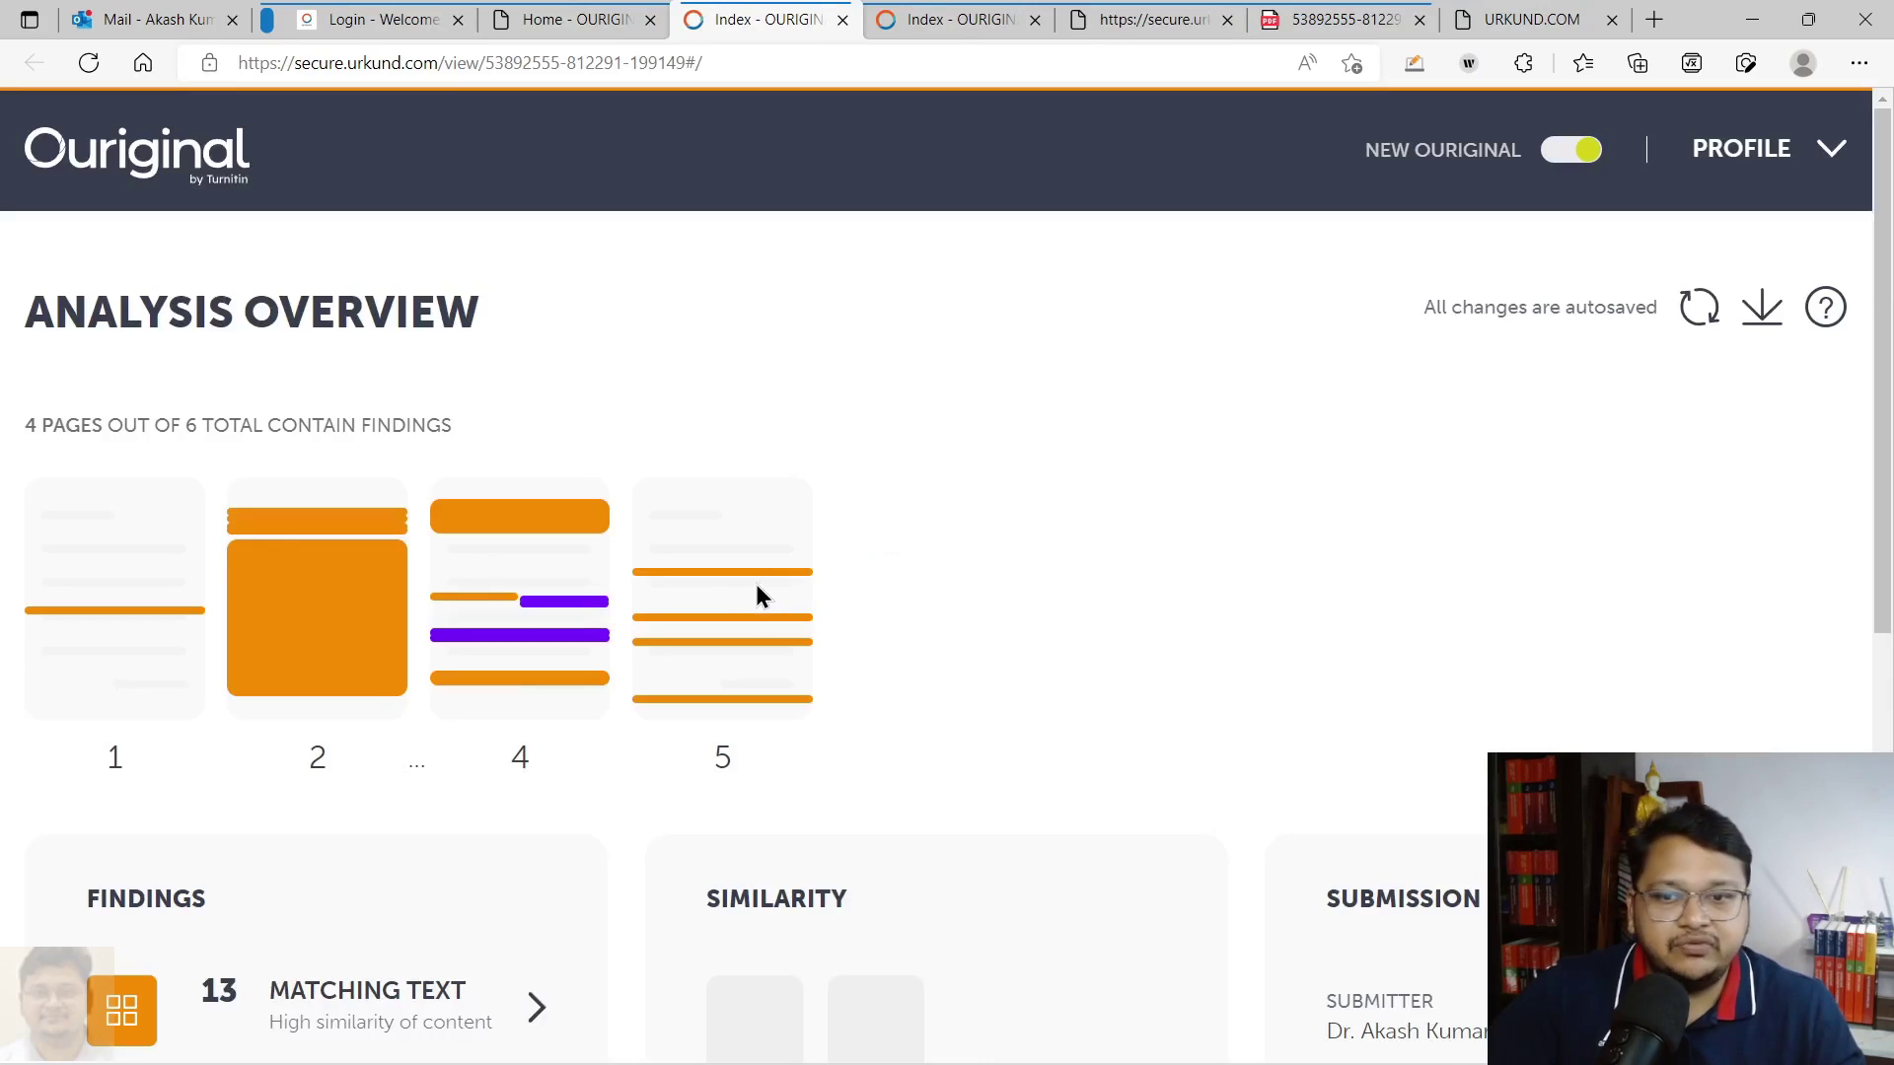
scroll(749, 592, "down", 5)
left_click(198, 728)
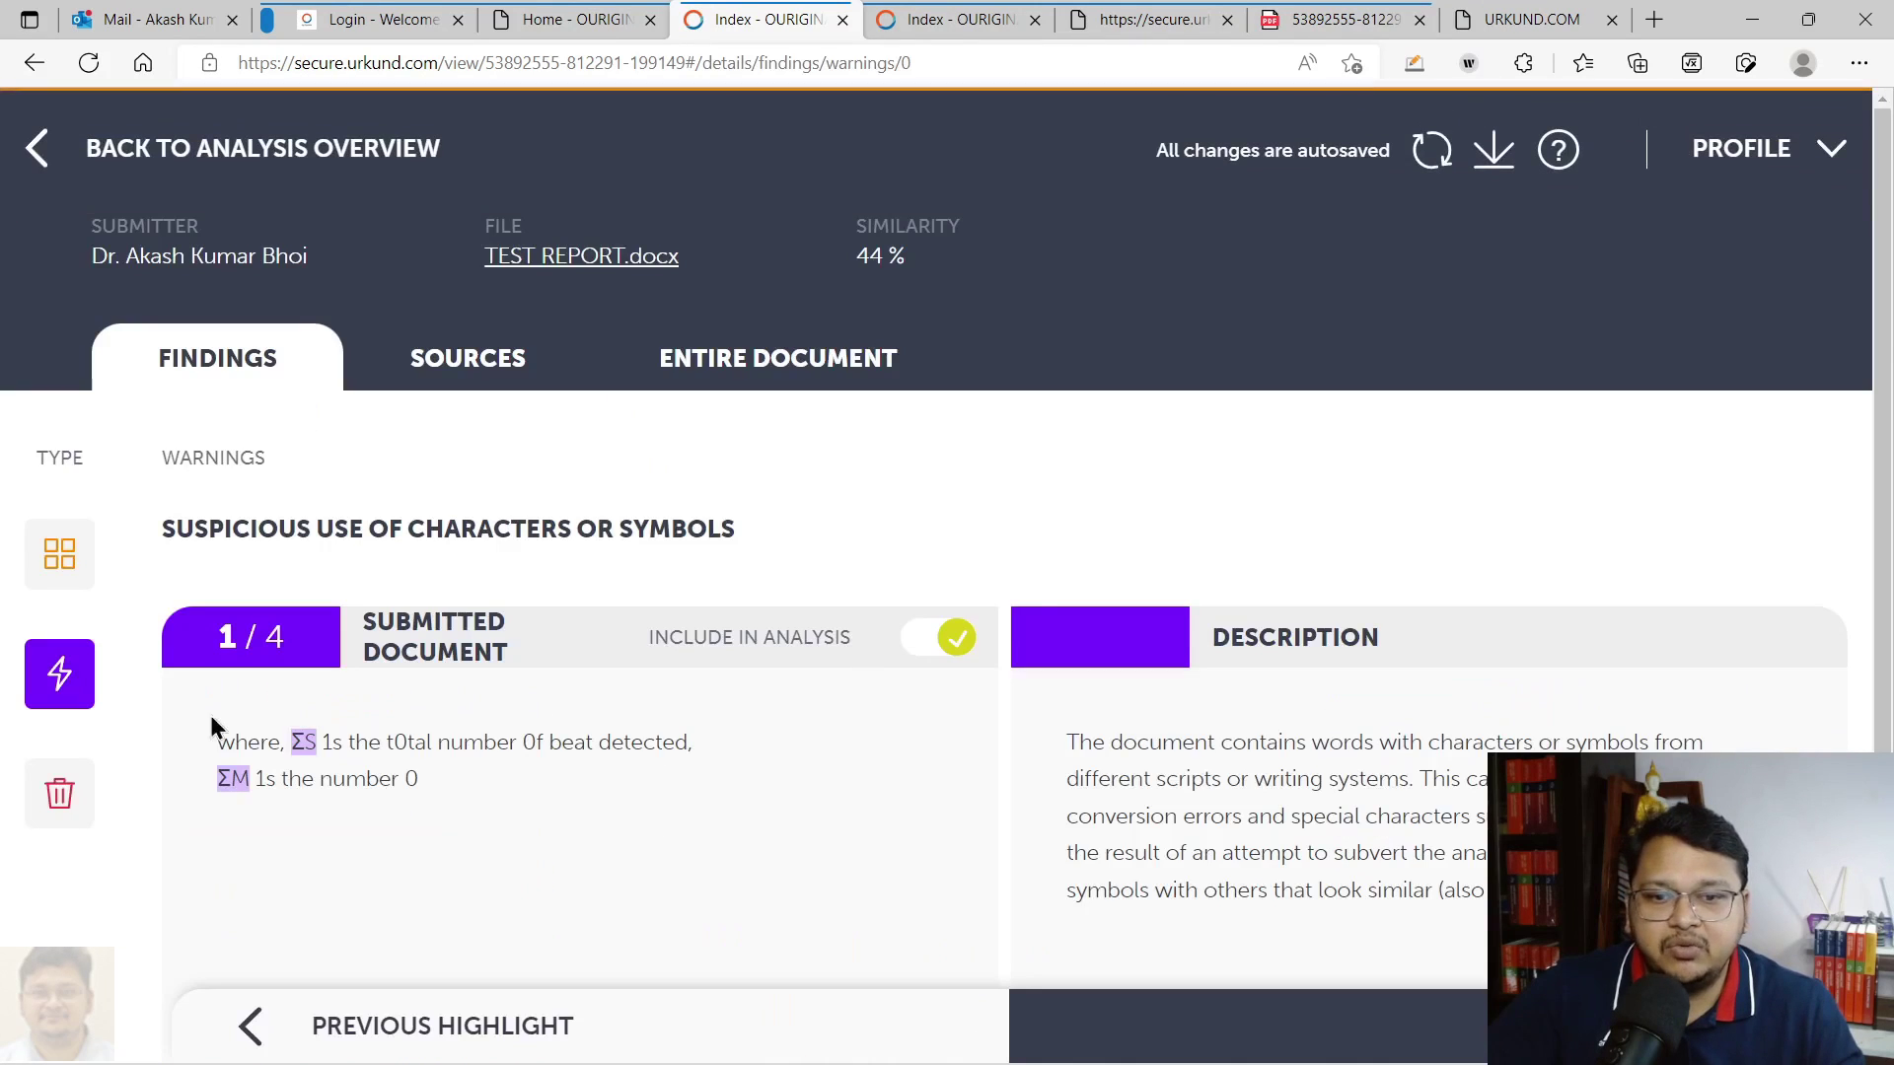
scroll(1044, 627, "down", 4)
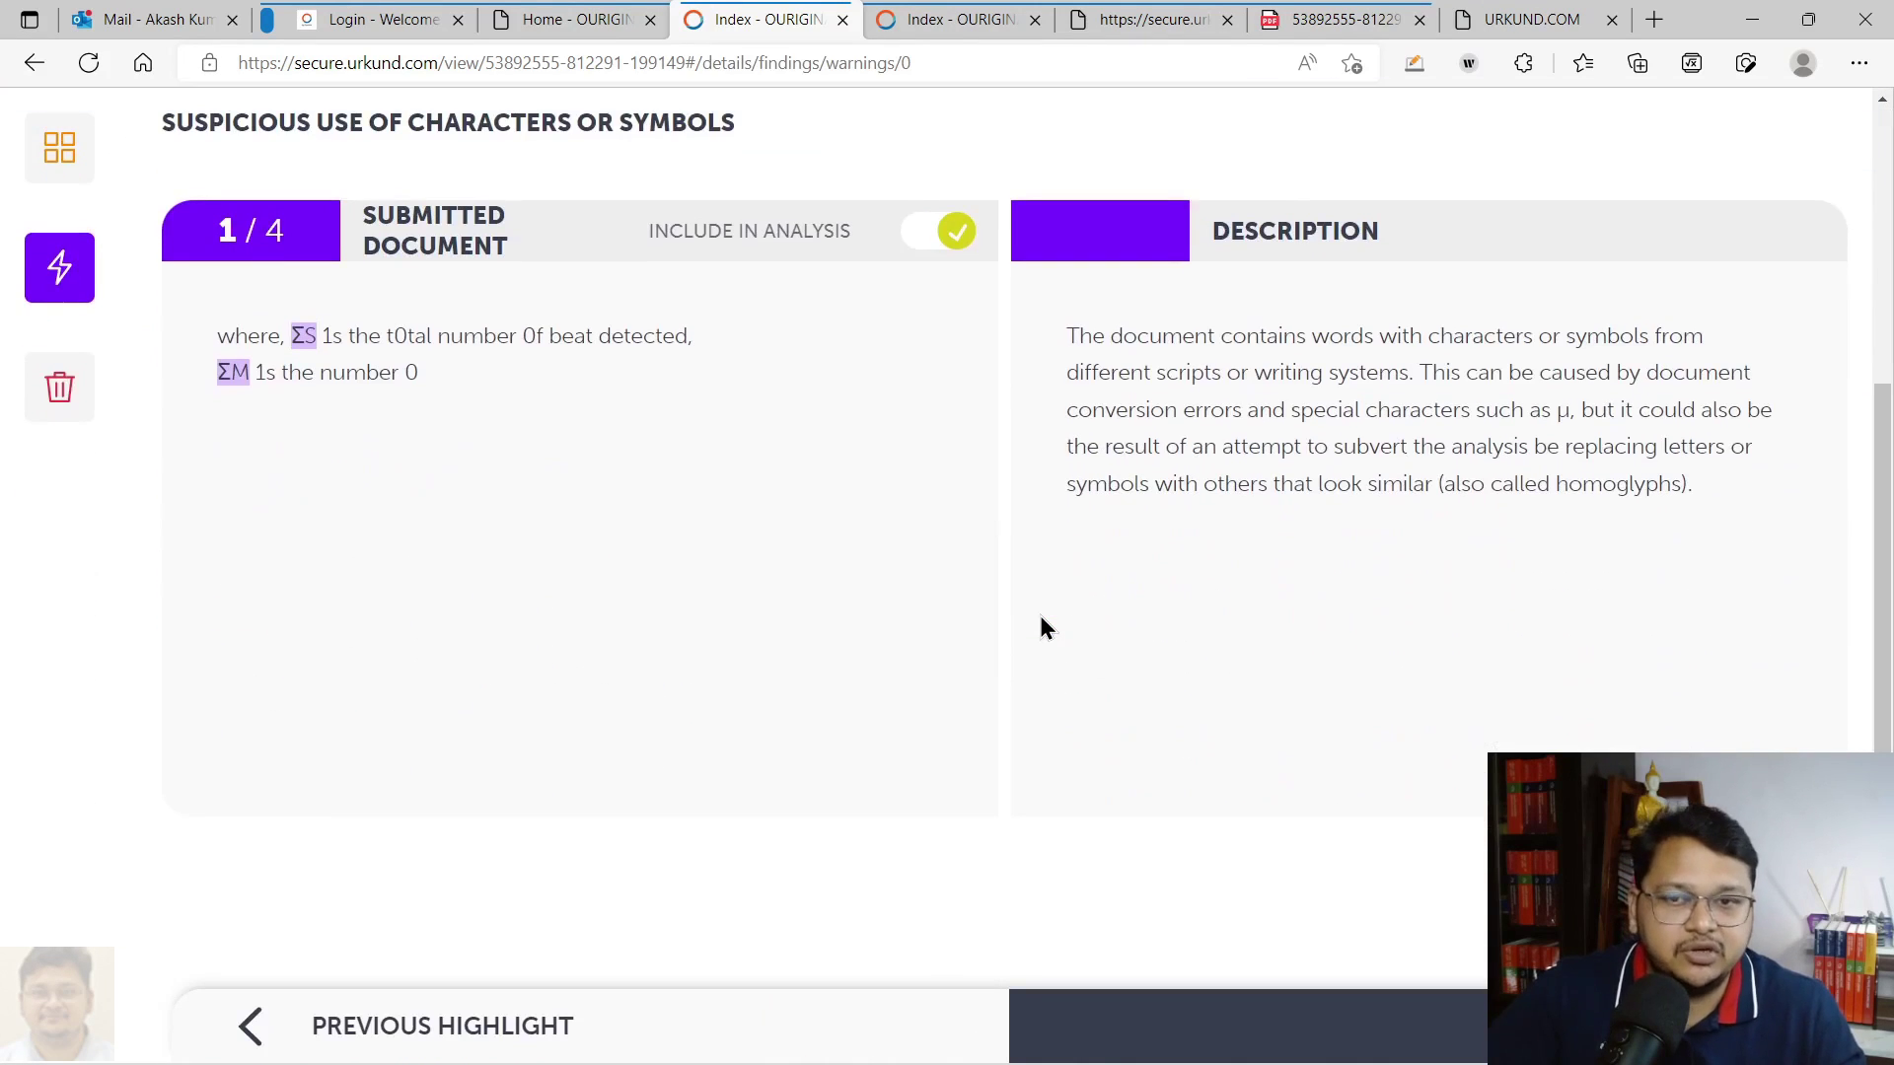
scroll(812, 599, "up", 2)
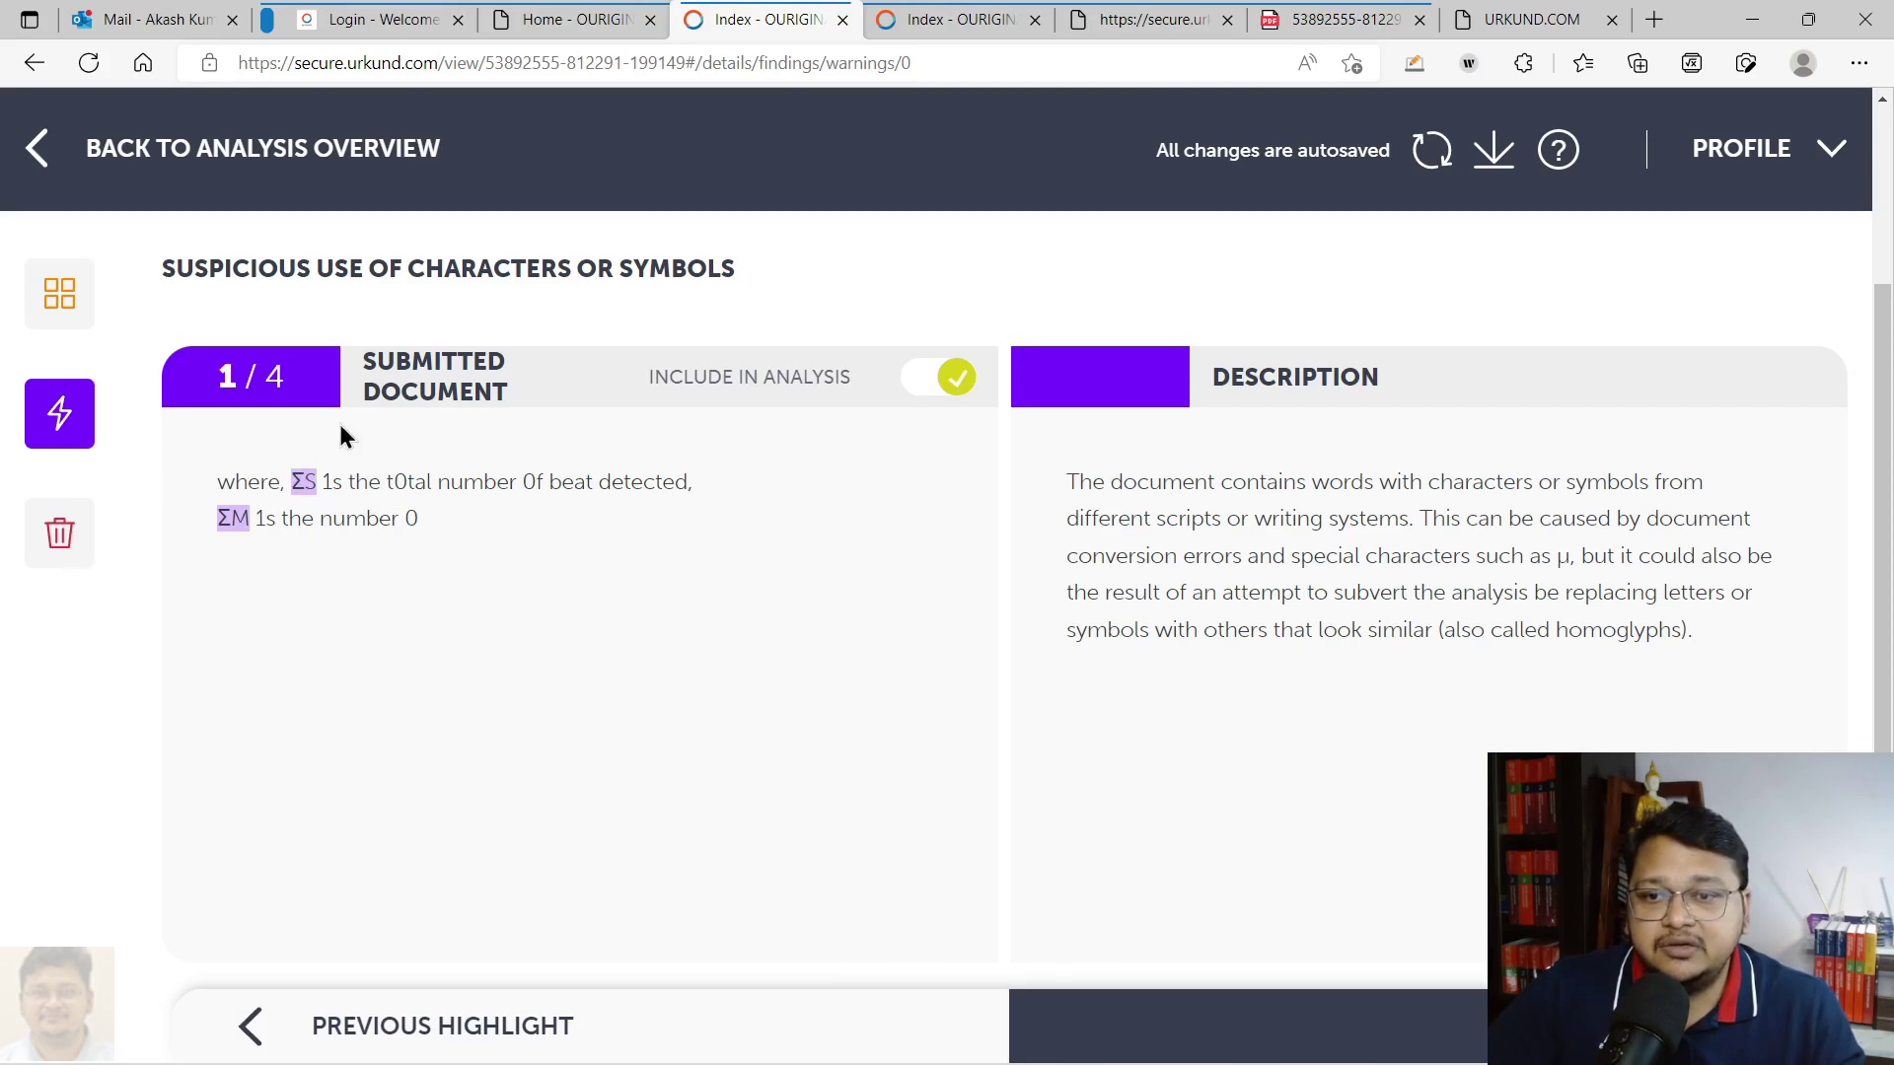
Step through the character warnings to the fourth and last one, 4/4
left_click(1578, 1026)
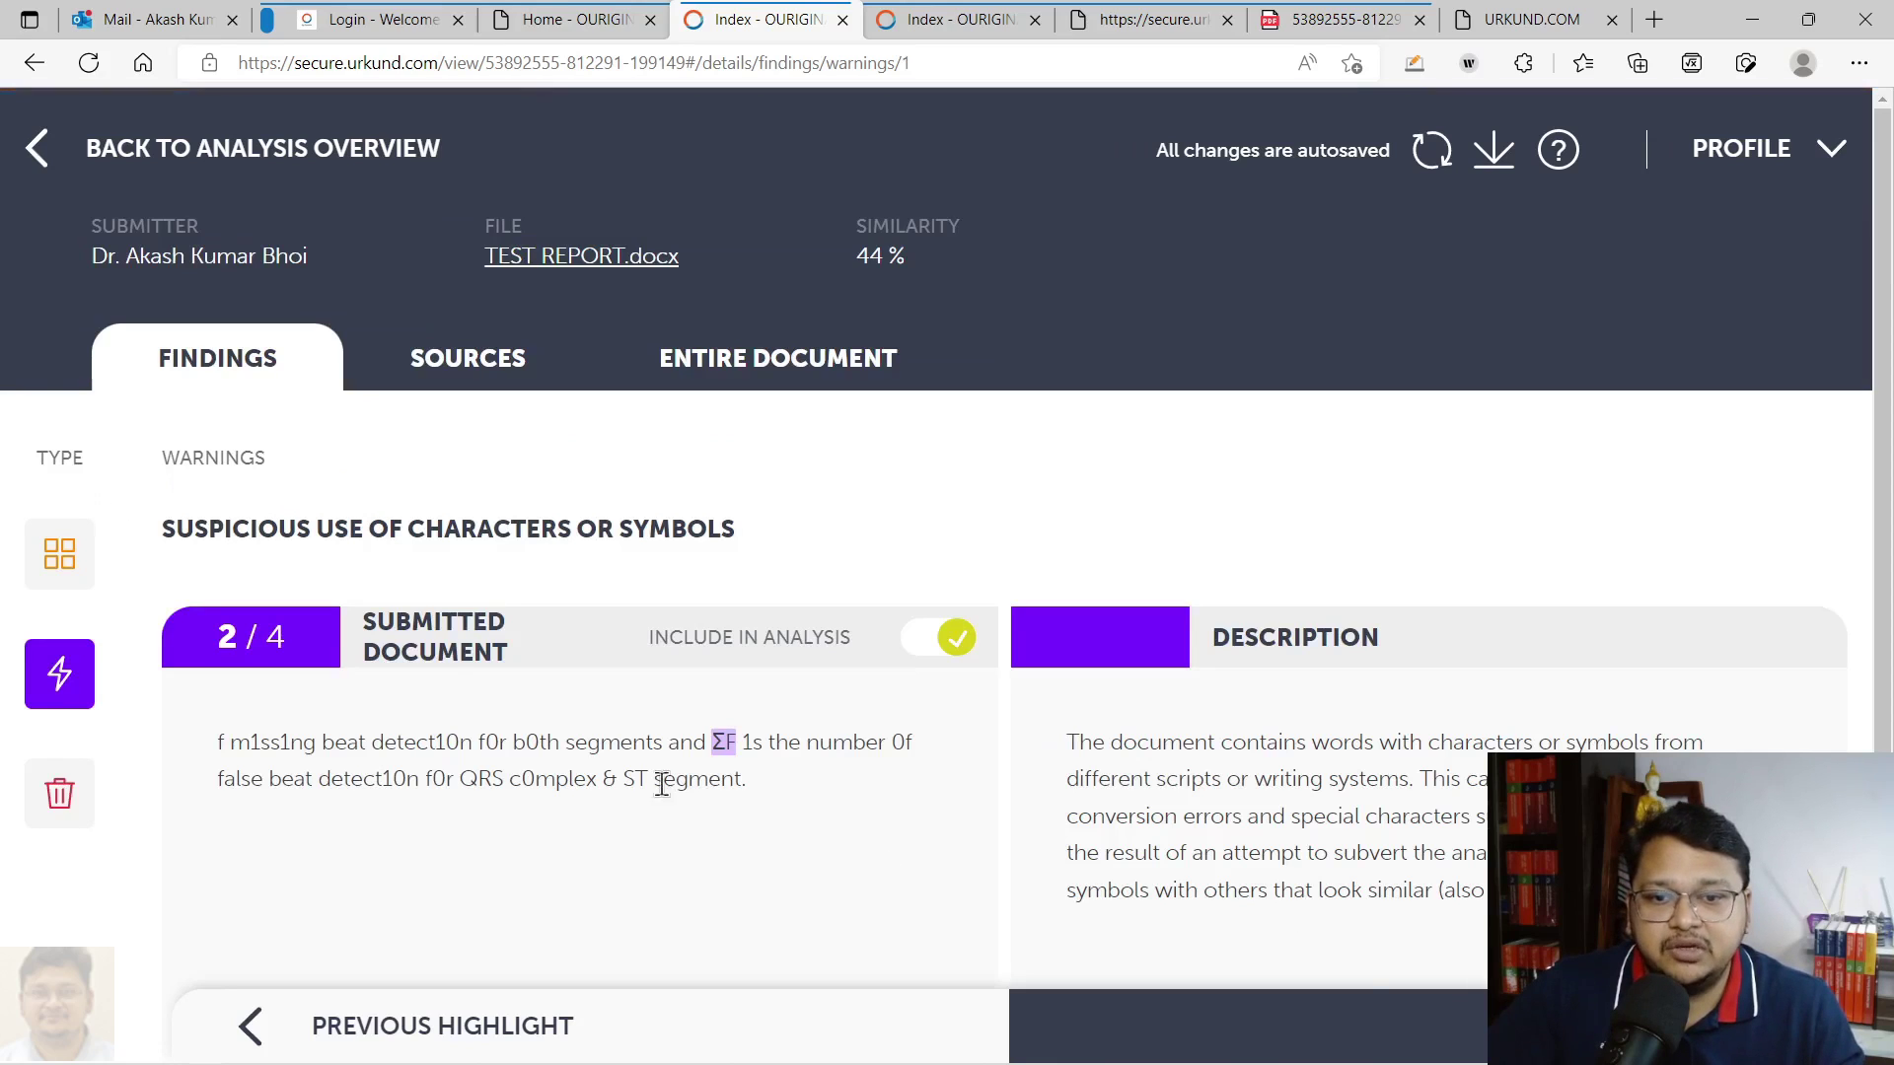
left_click(1479, 1021)
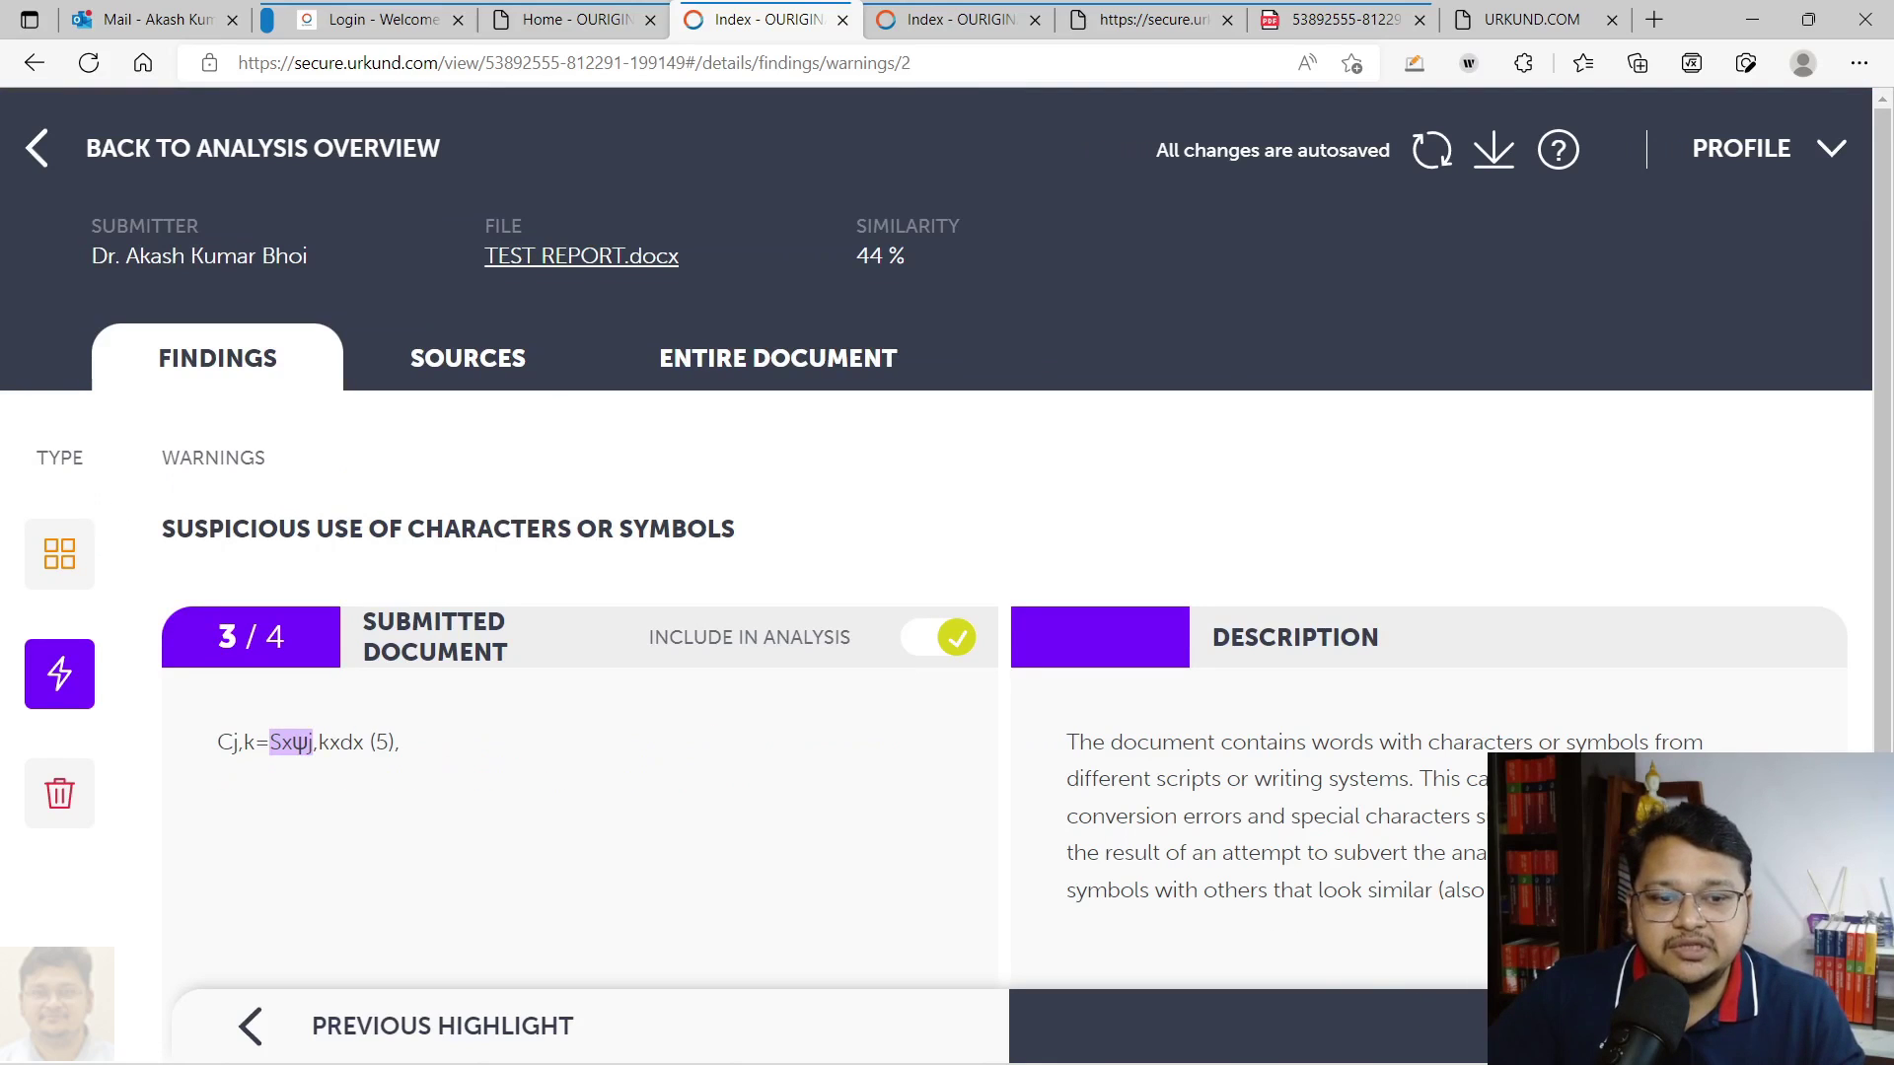
left_click(1460, 1016)
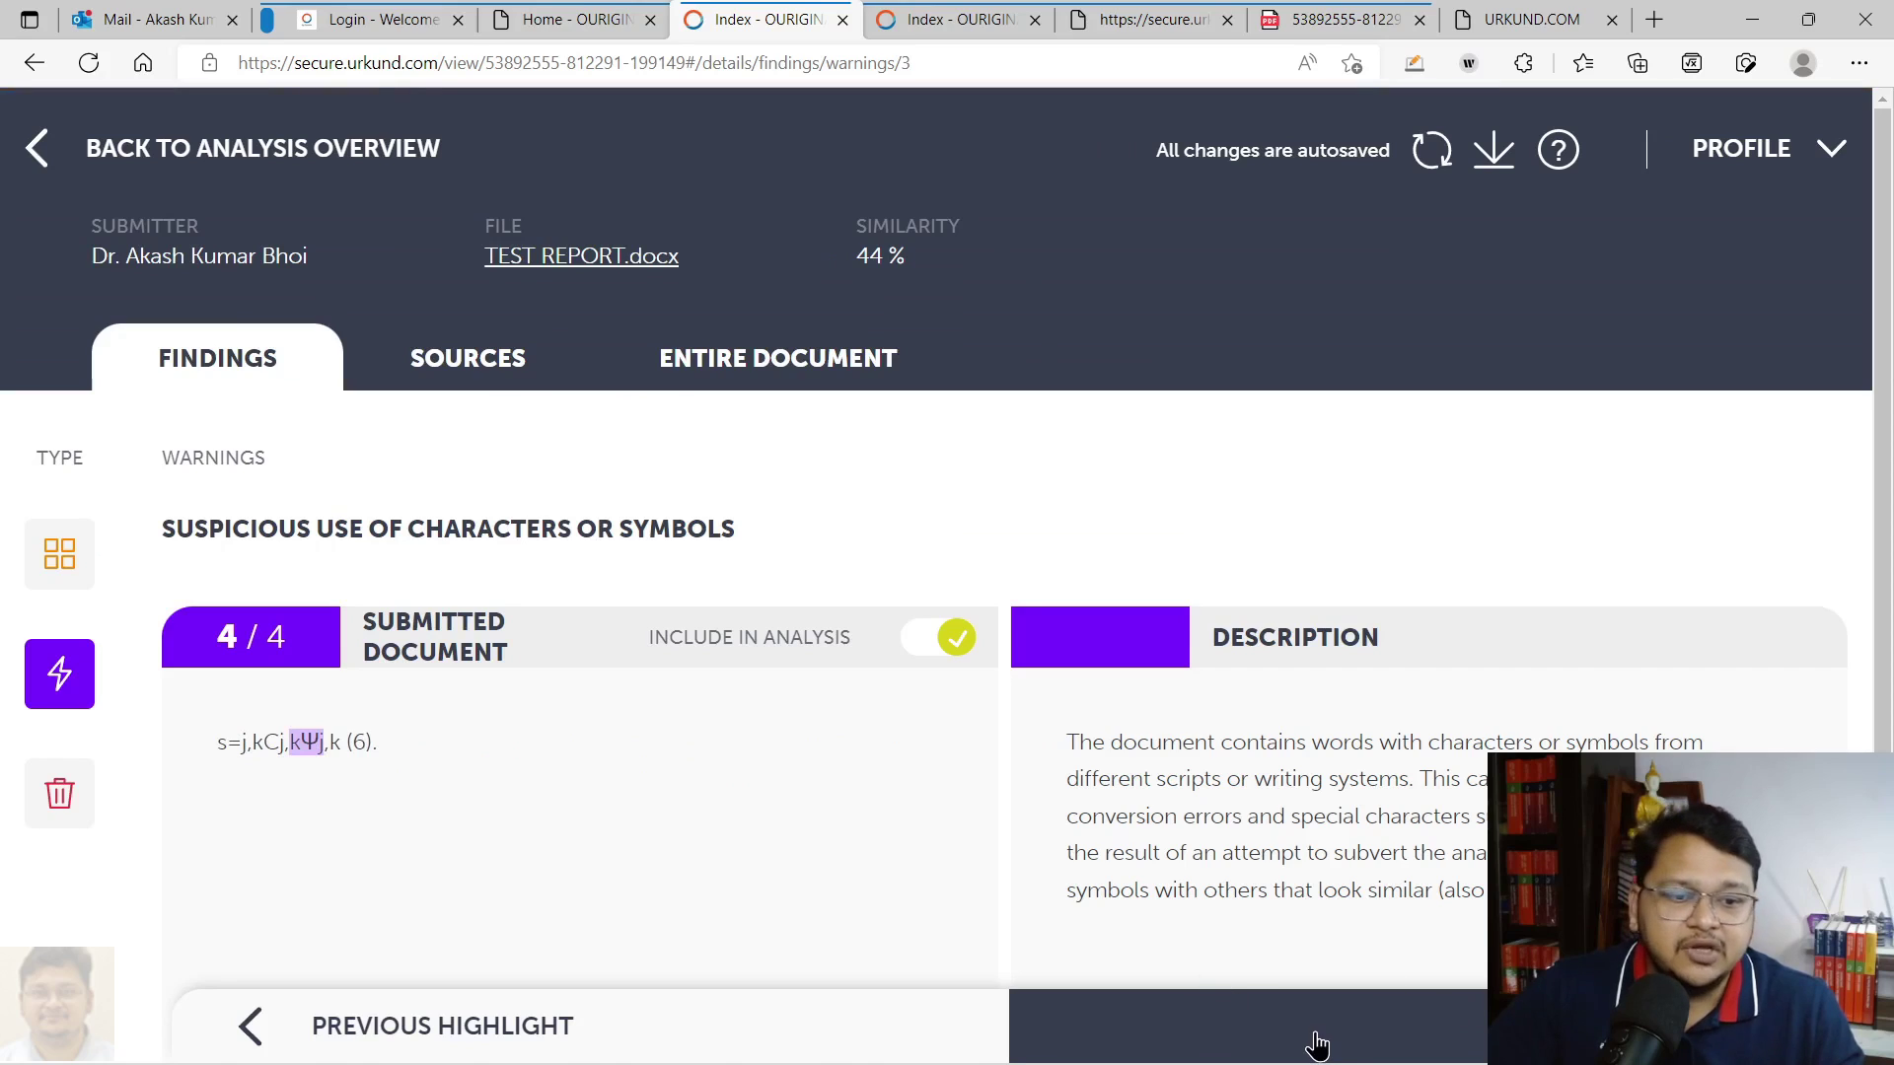